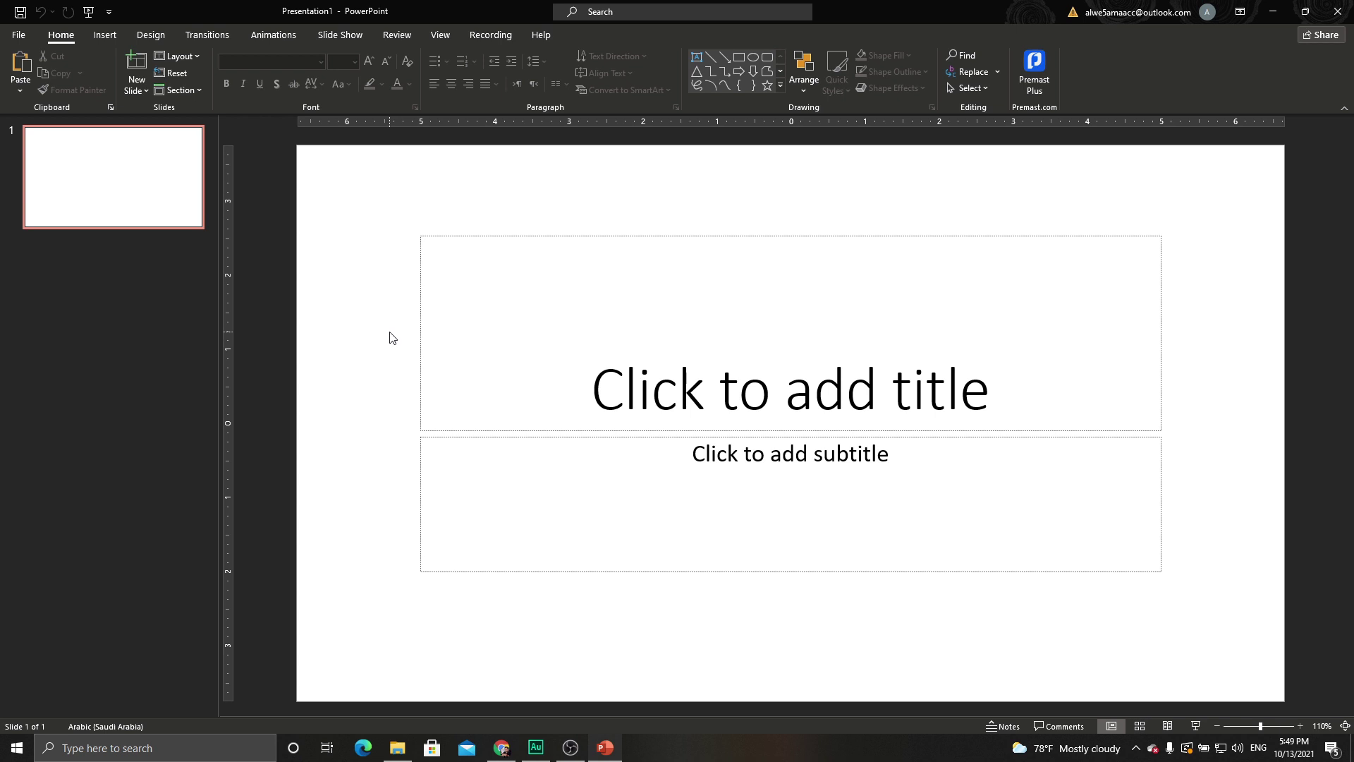
Switch the slide to the Blank layout and copy the dark stone-wall photo from Pixabay
right_click(366, 236)
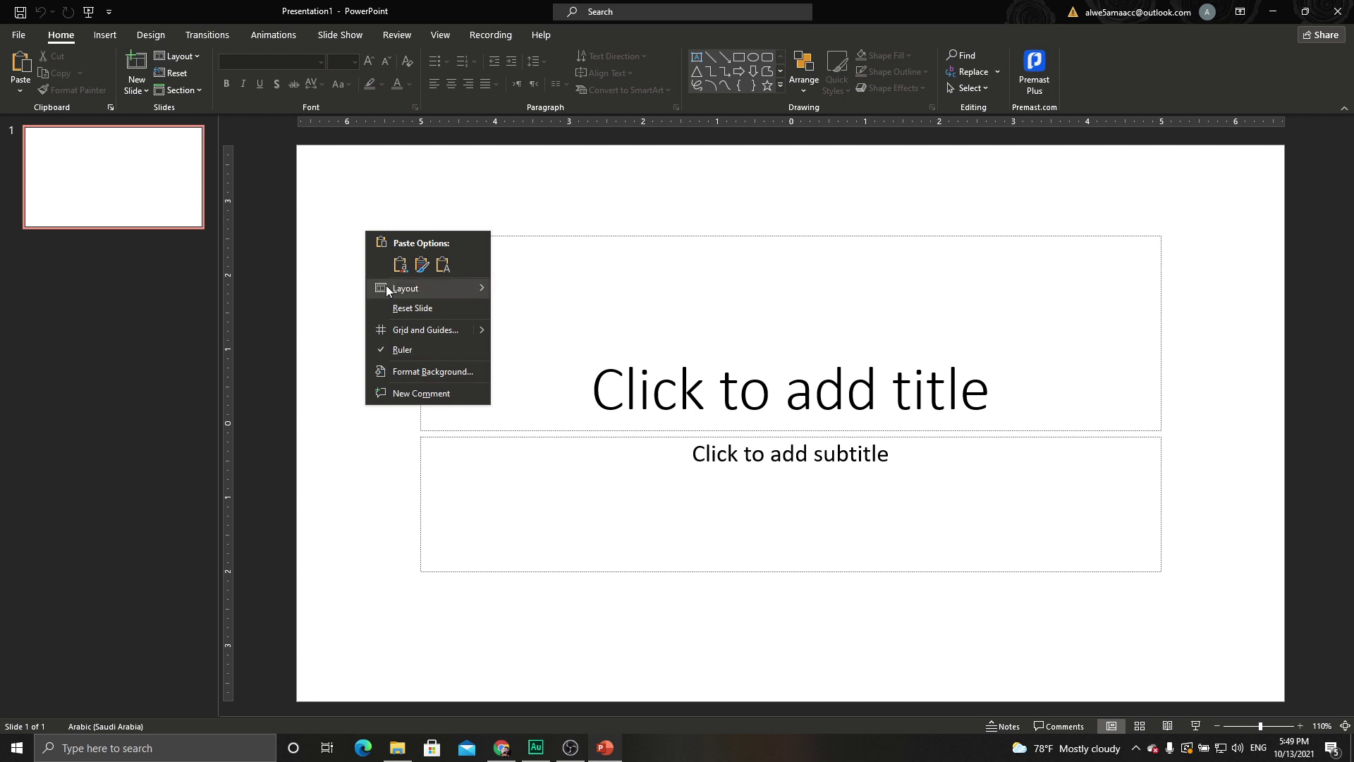
mouse_move(405, 288)
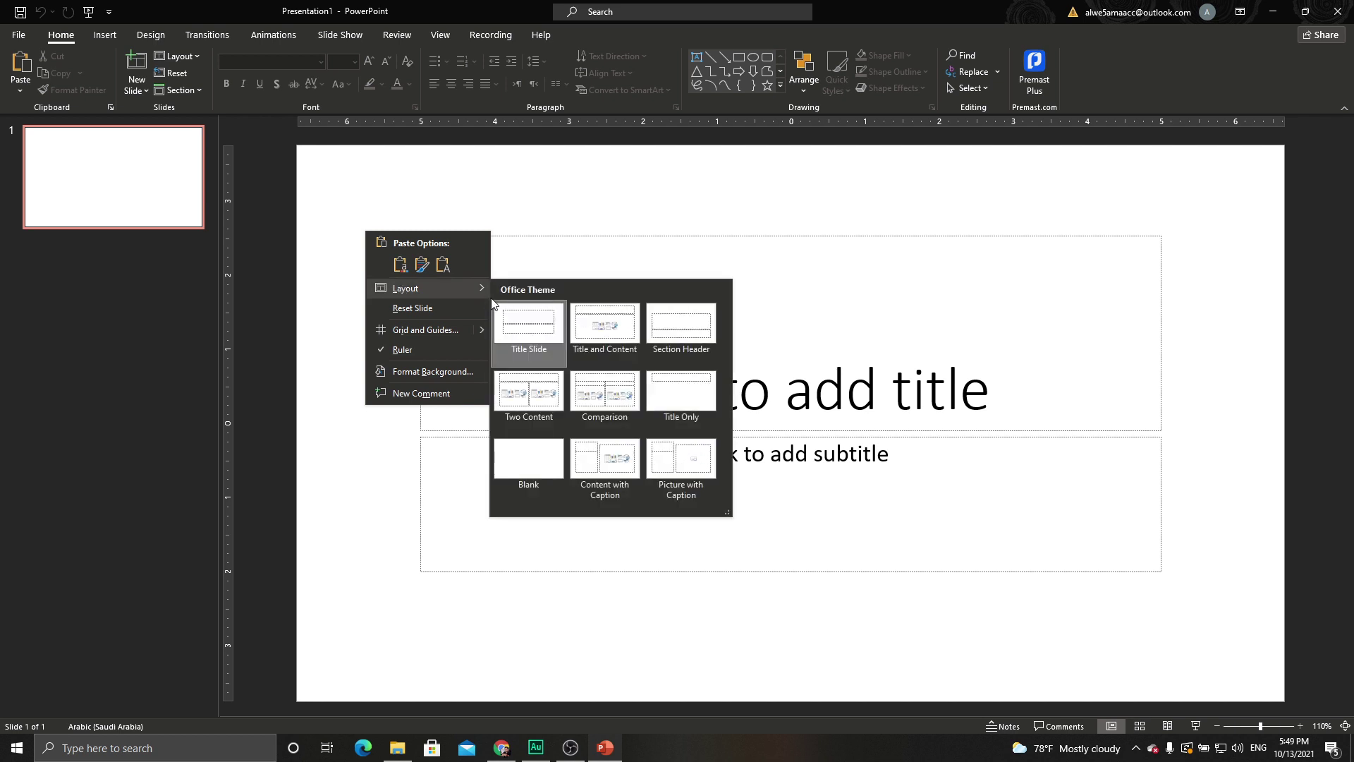
click(522, 468)
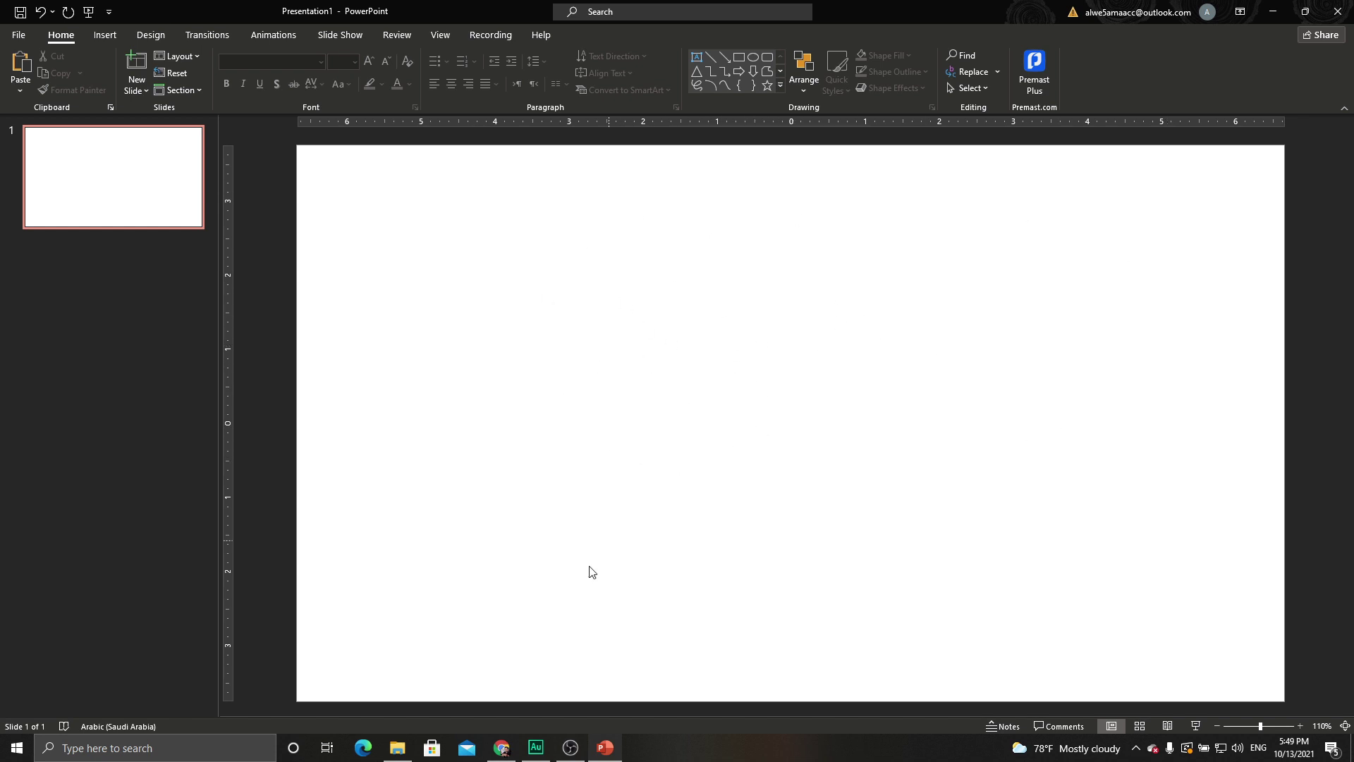
click(502, 748)
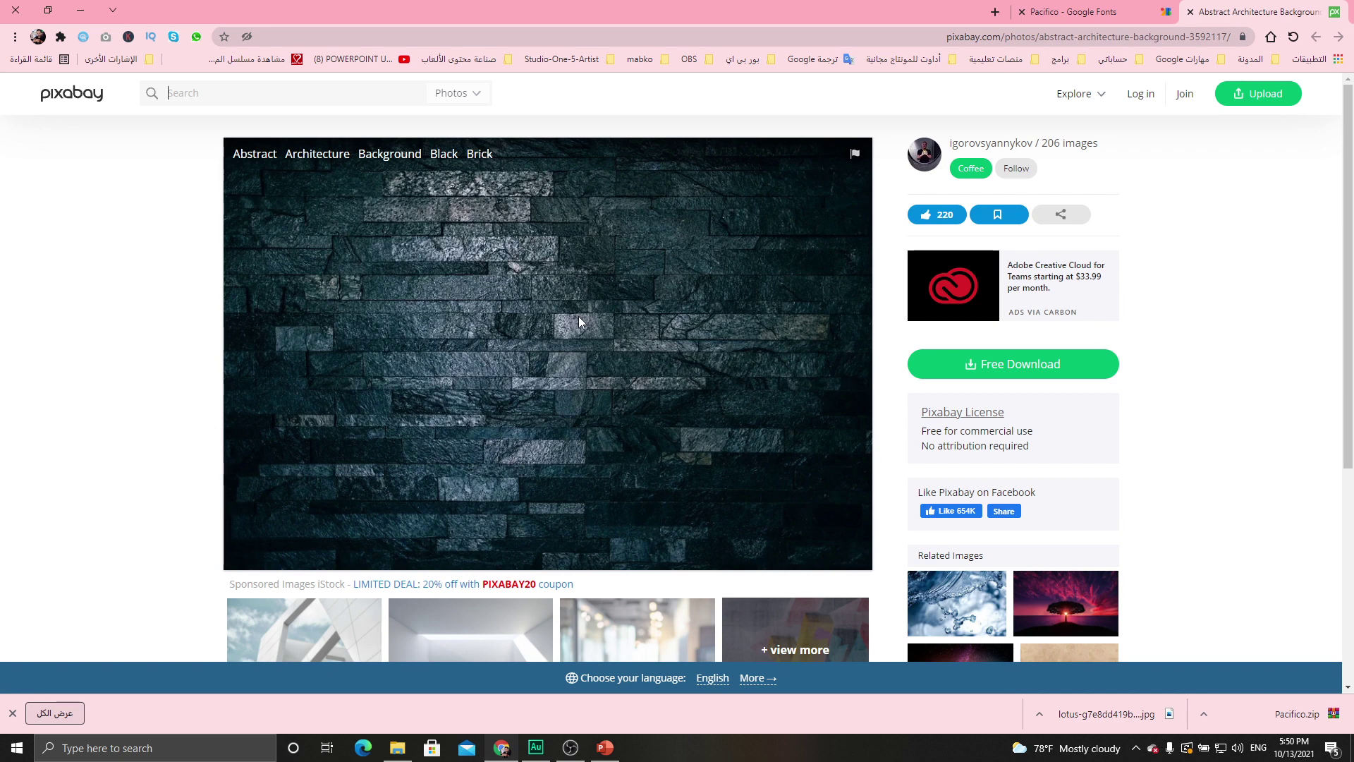
right_click(579, 321)
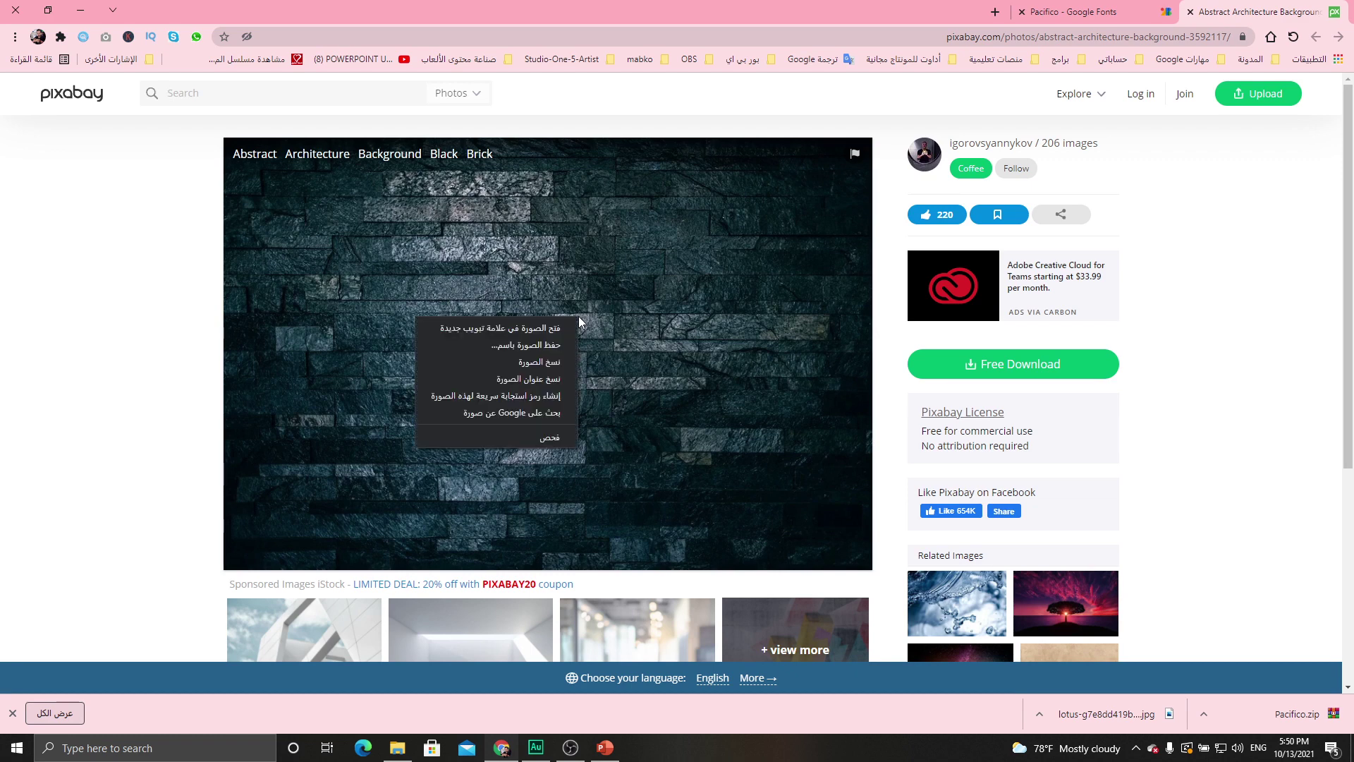
click(510, 361)
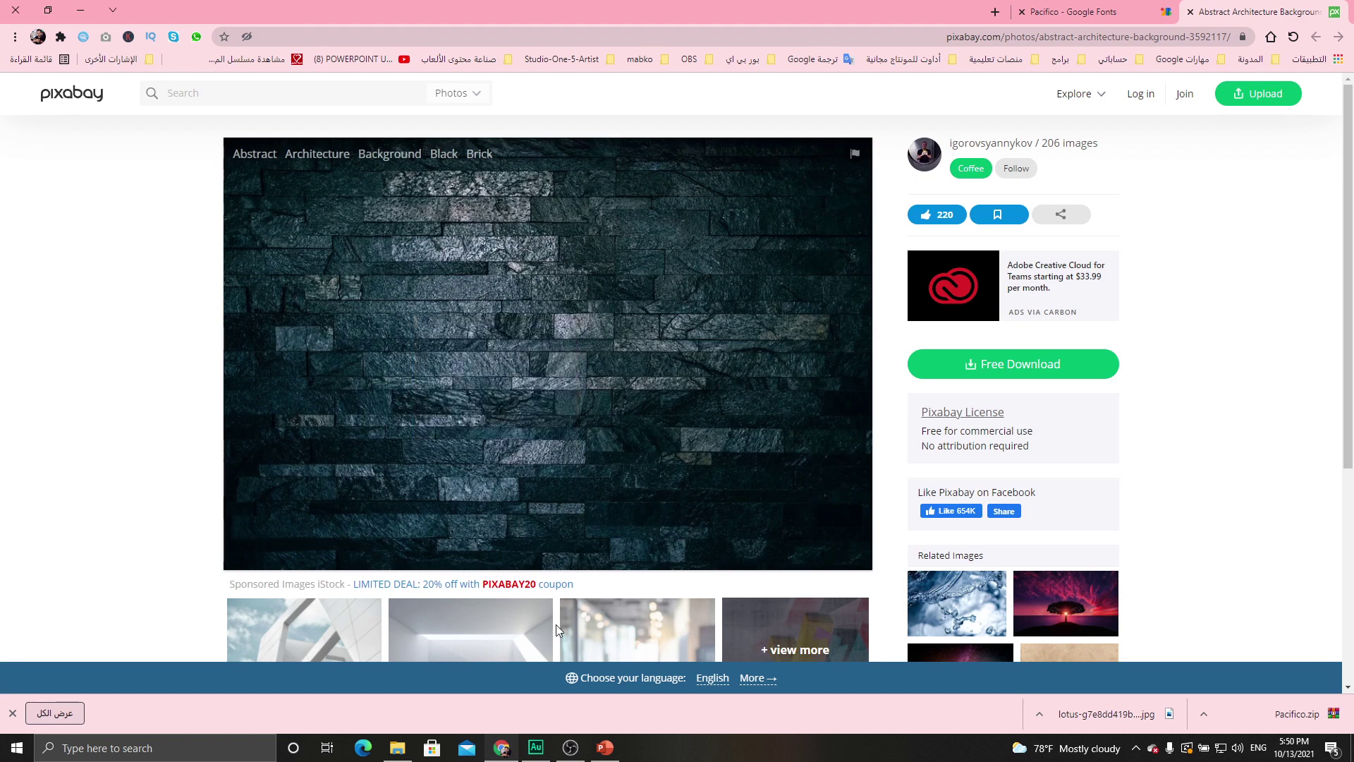
click(605, 747)
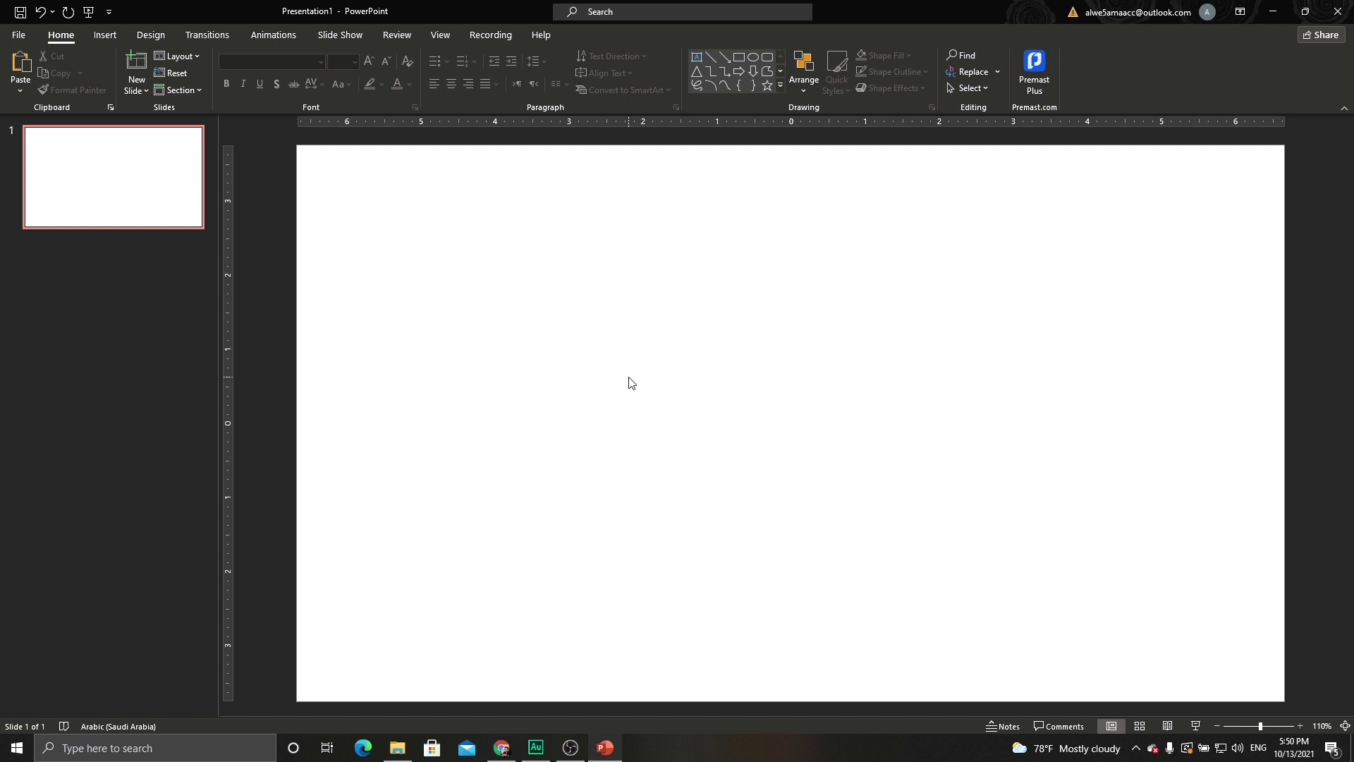
Paste the stone-wall photo, crop it to 16:9, and stretch it to 13.33 × 7.5 inches
key(ctrl+v)
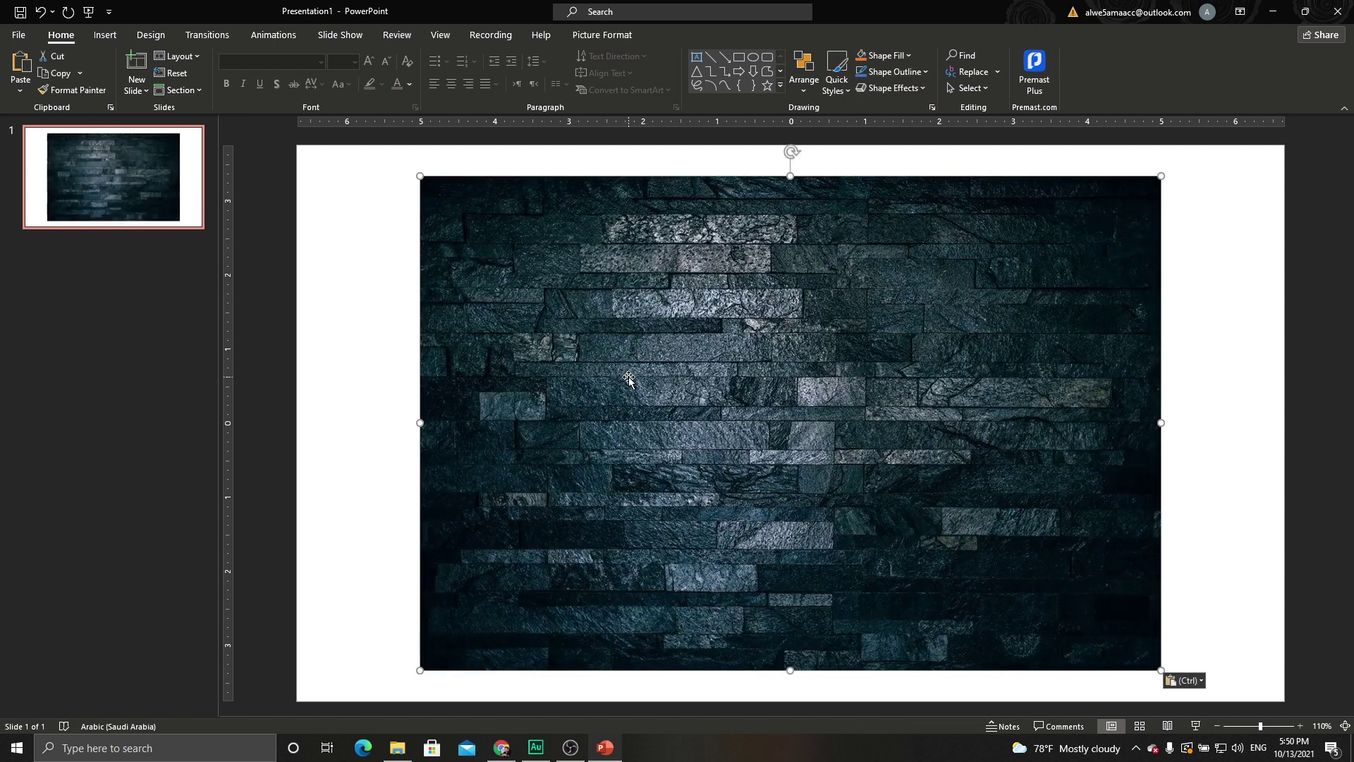
scroll(715, 402, down, 2)
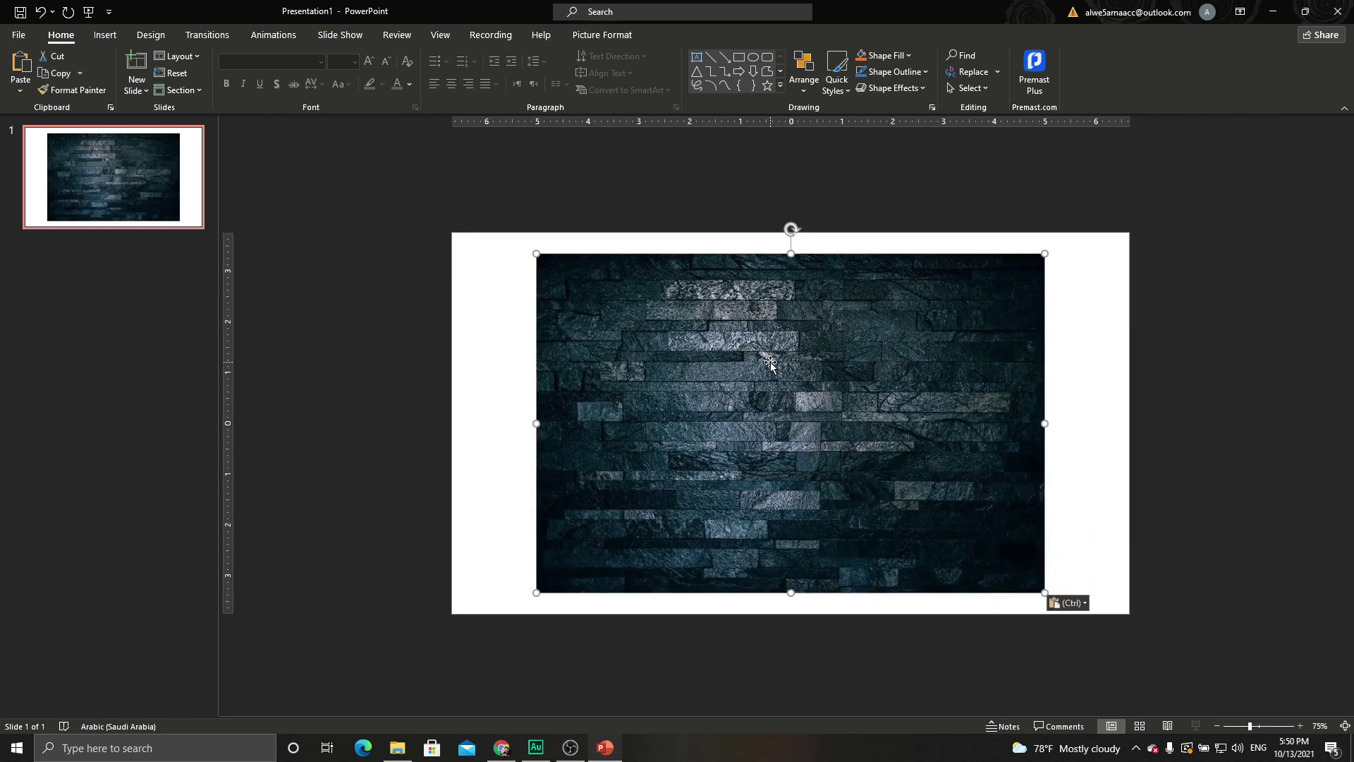
scroll(770, 363, up, 2)
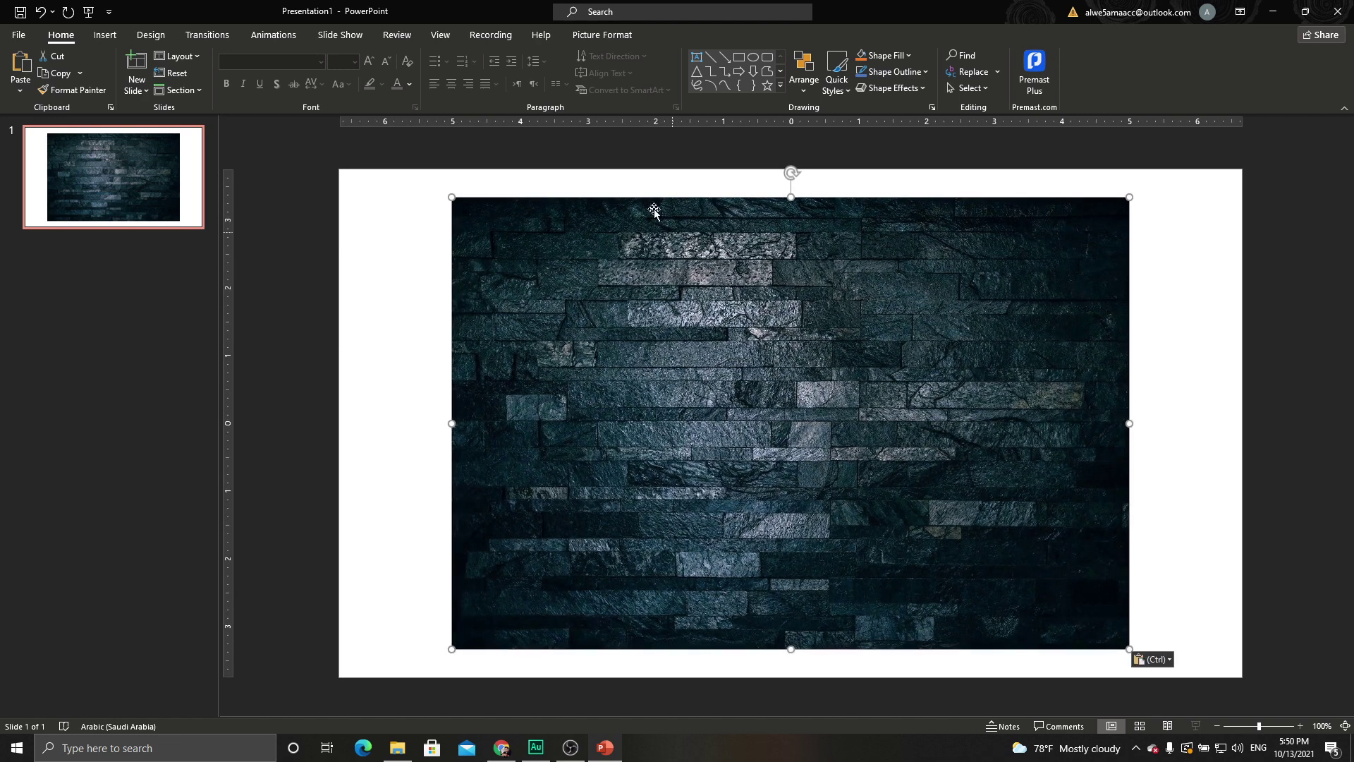
click(604, 37)
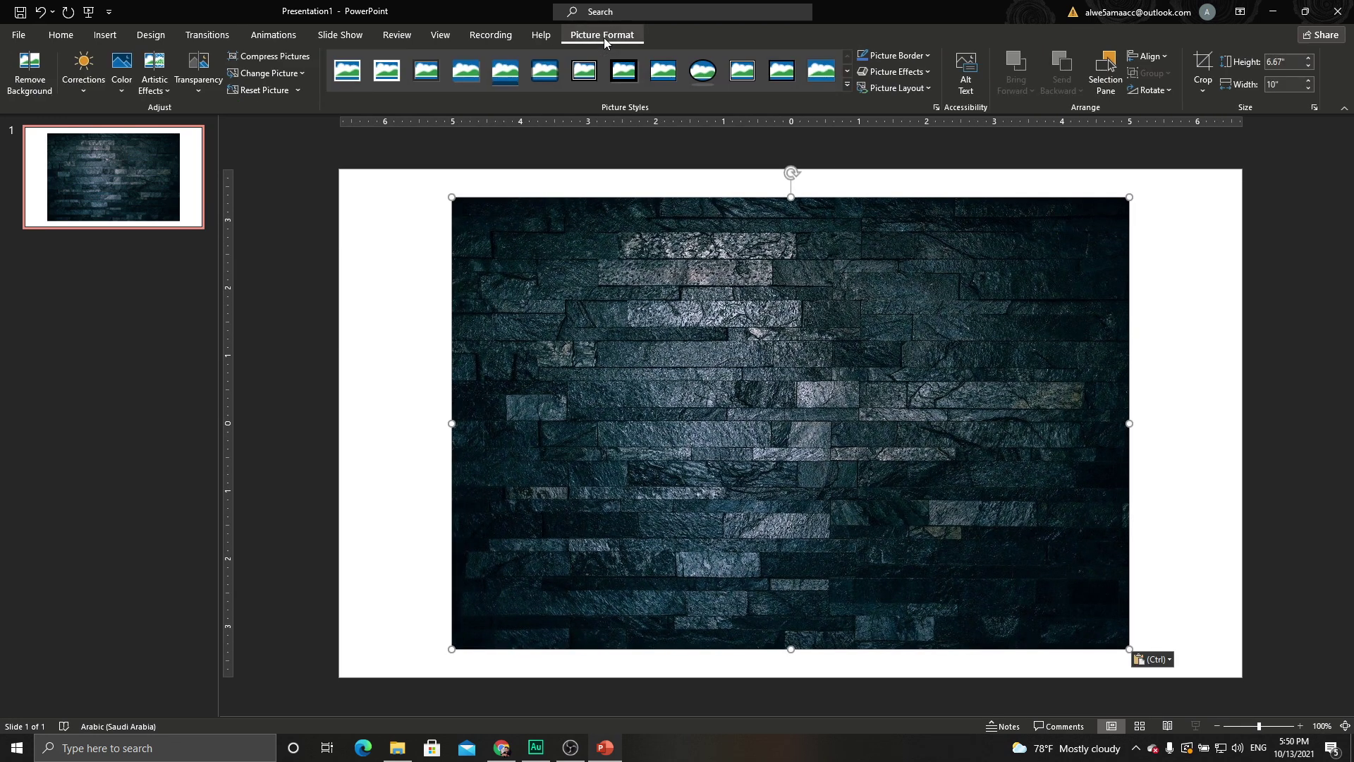
click(1197, 90)
mouse_move(1240, 149)
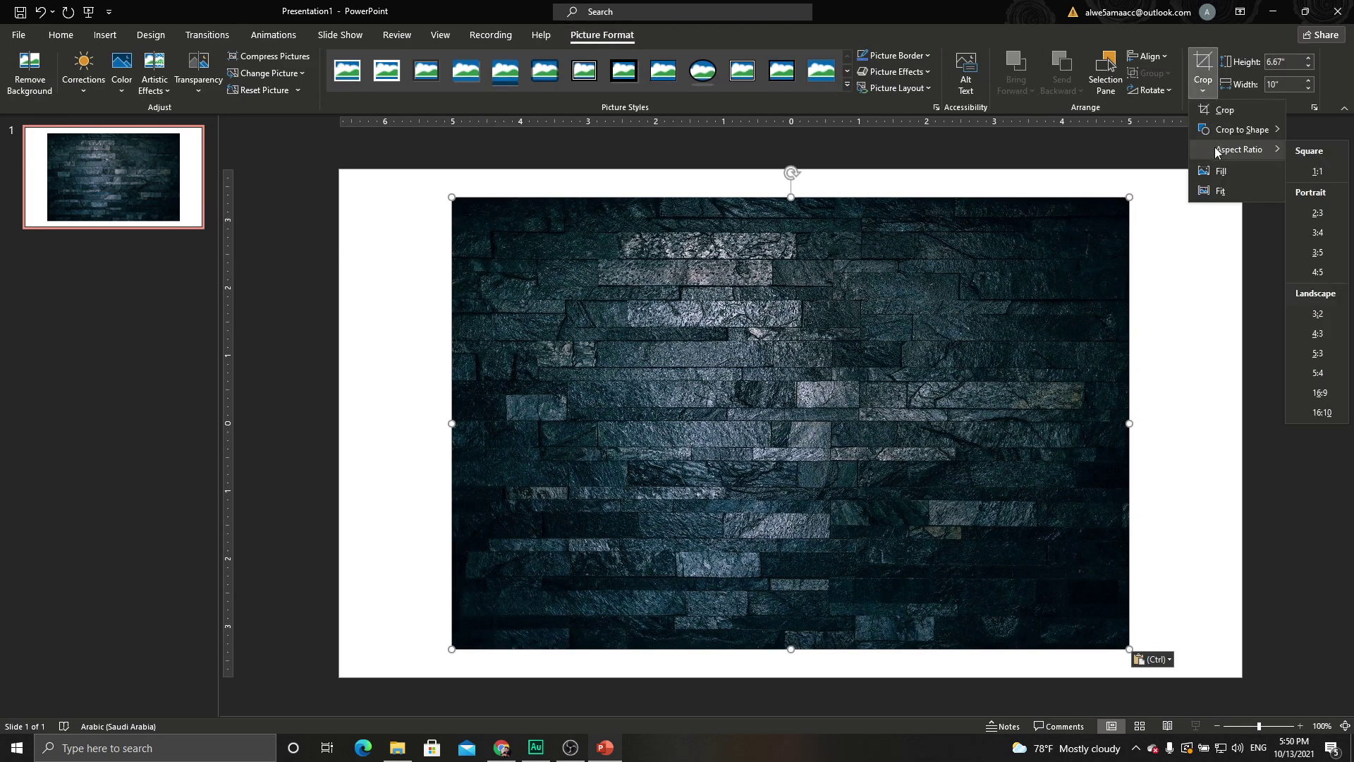
click(1316, 393)
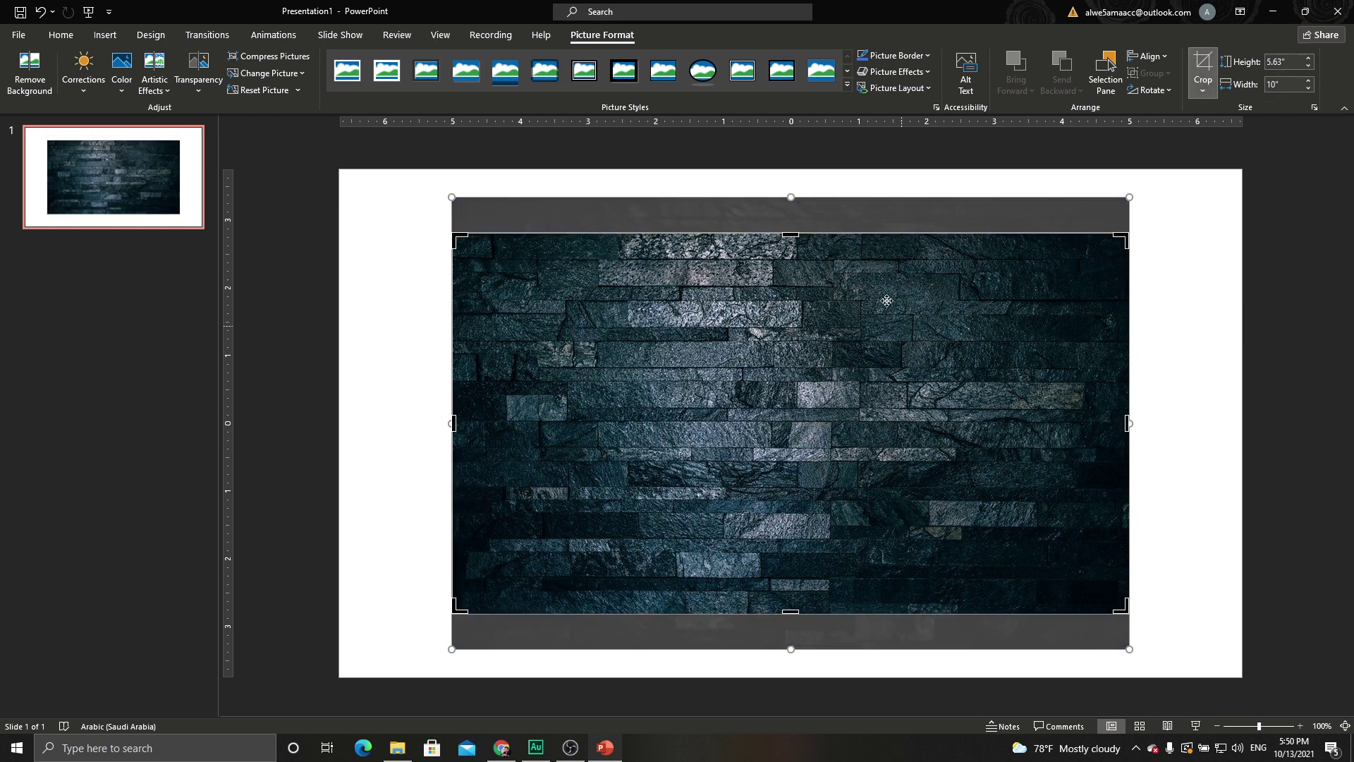
click(862, 145)
drag(627, 292, 514, 232)
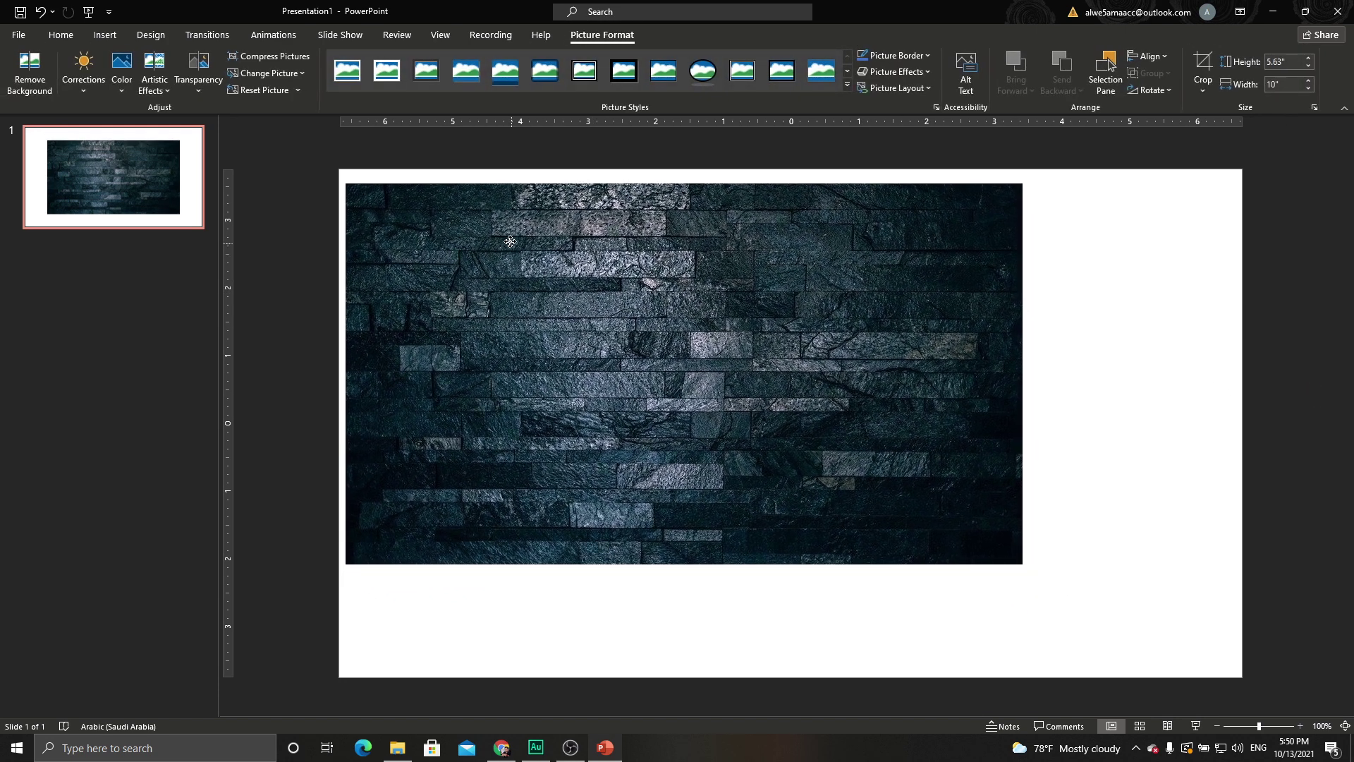
mouse_move(1017, 555)
mouse_down()
mouse_move(1210, 630)
mouse_move(1242, 676)
mouse_up()
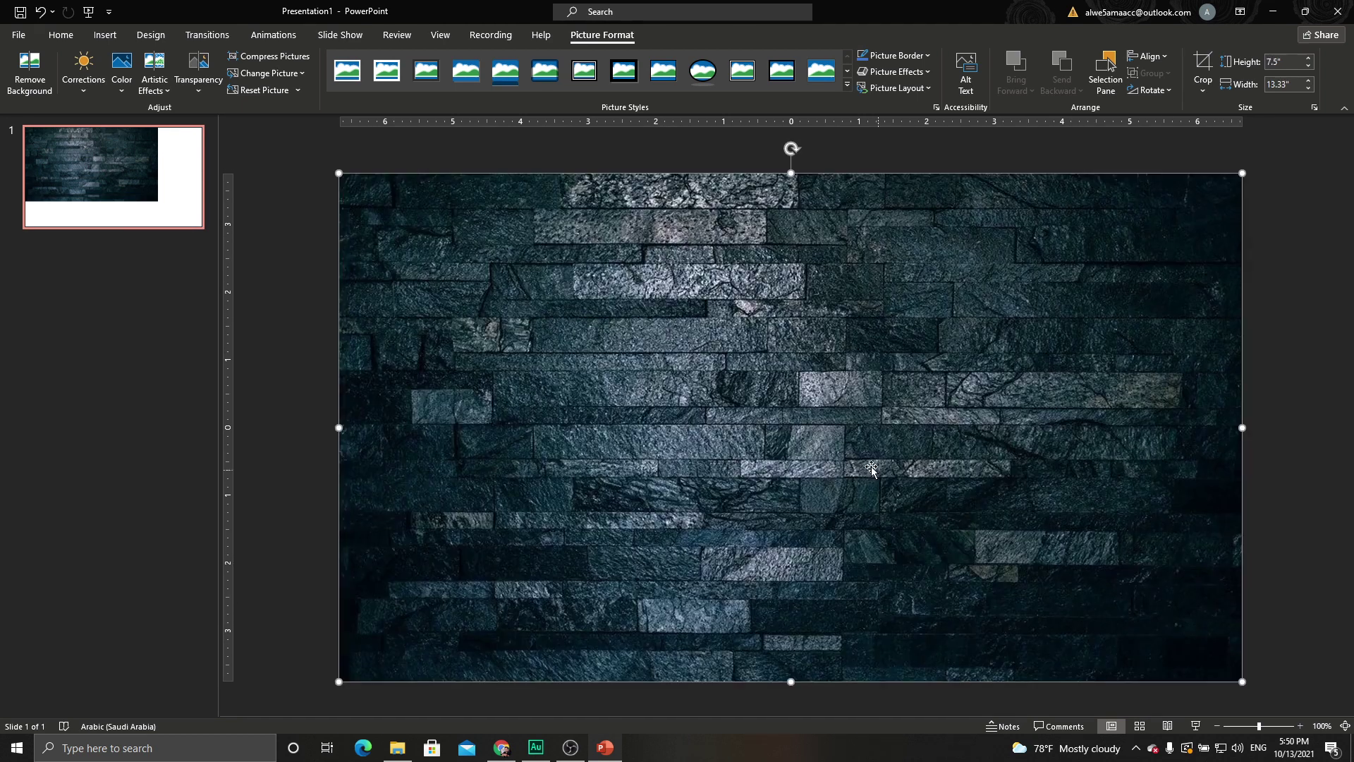
scroll(867, 472, up, 3)
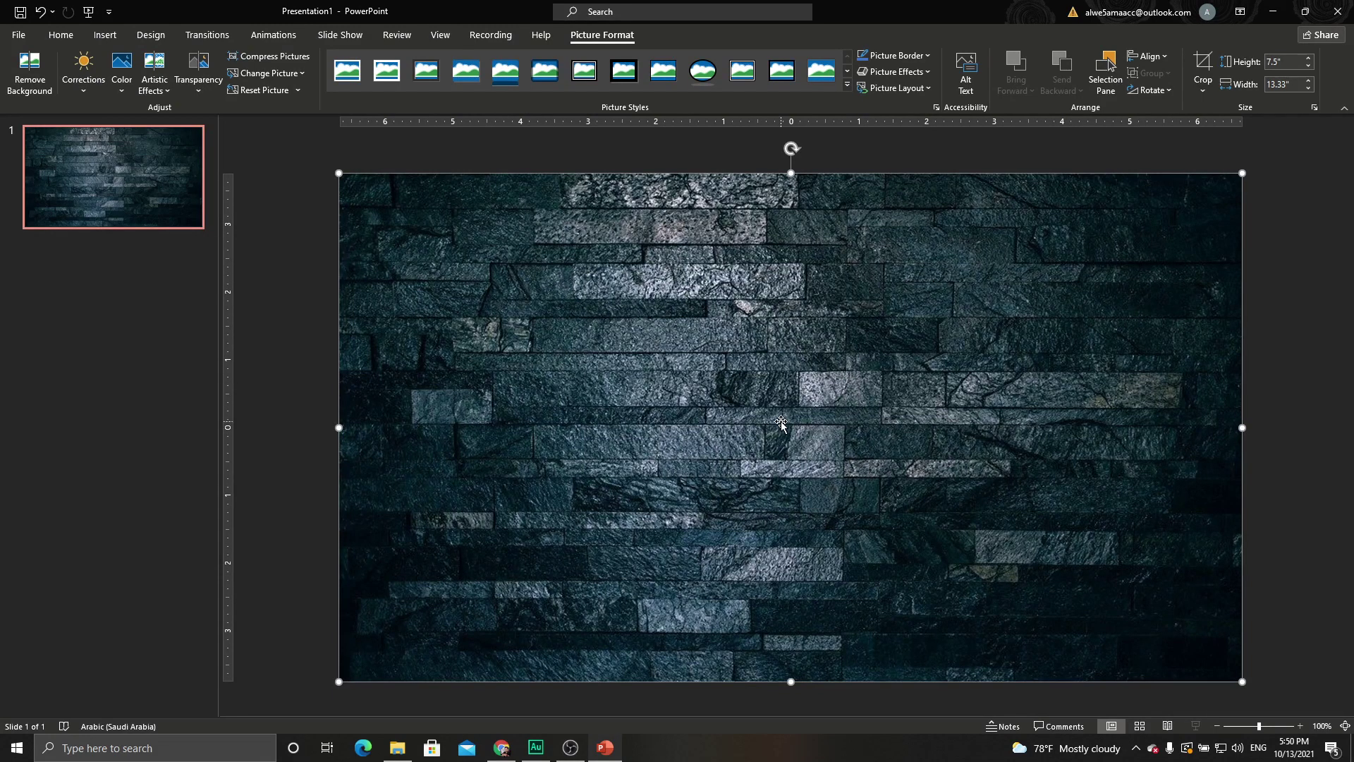
right_click(794, 387)
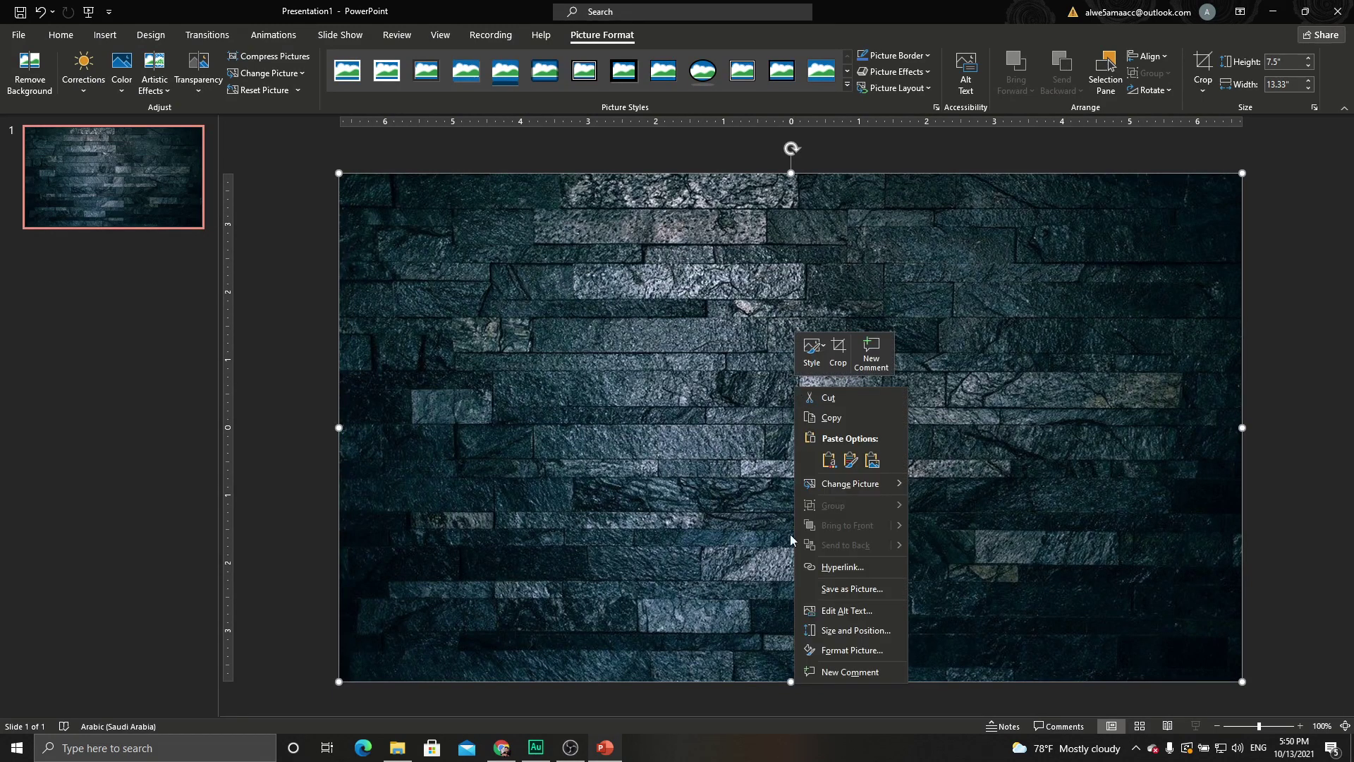
click(829, 649)
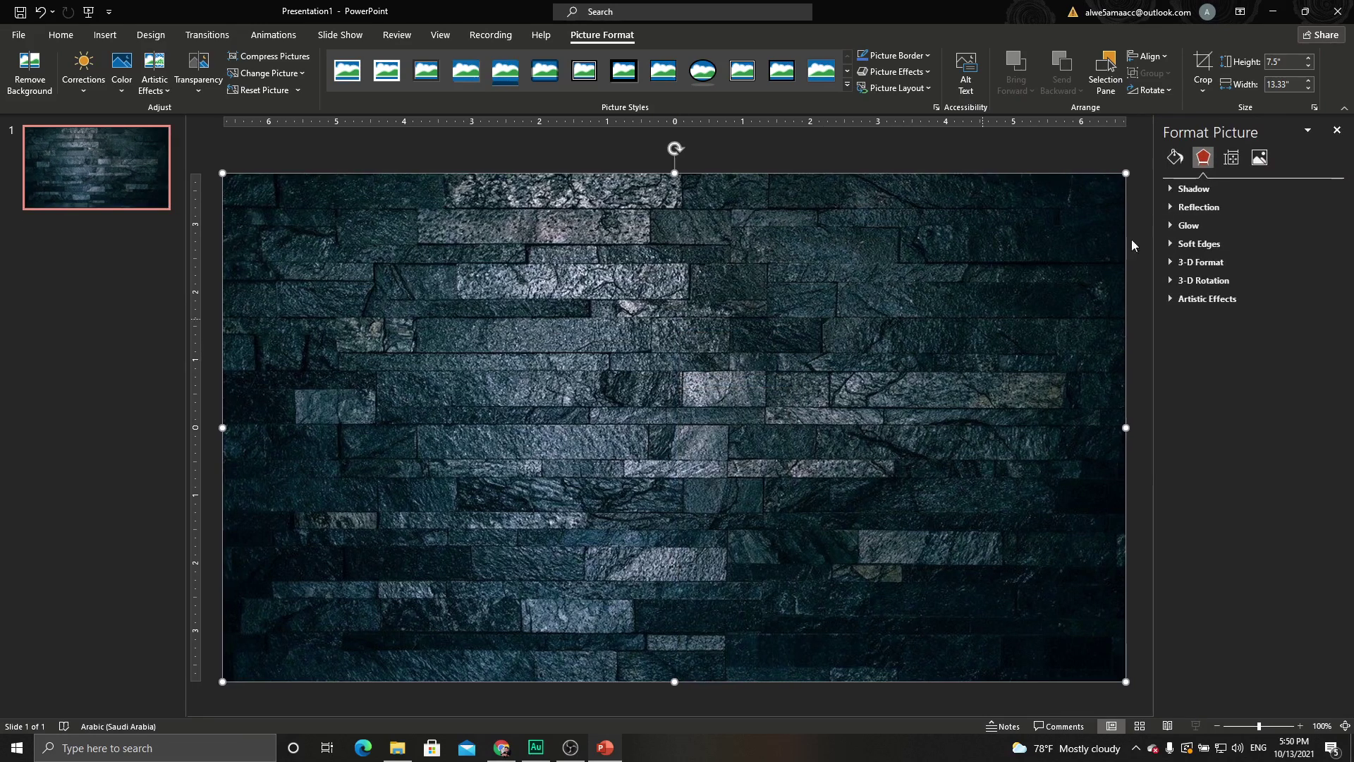
click(1260, 157)
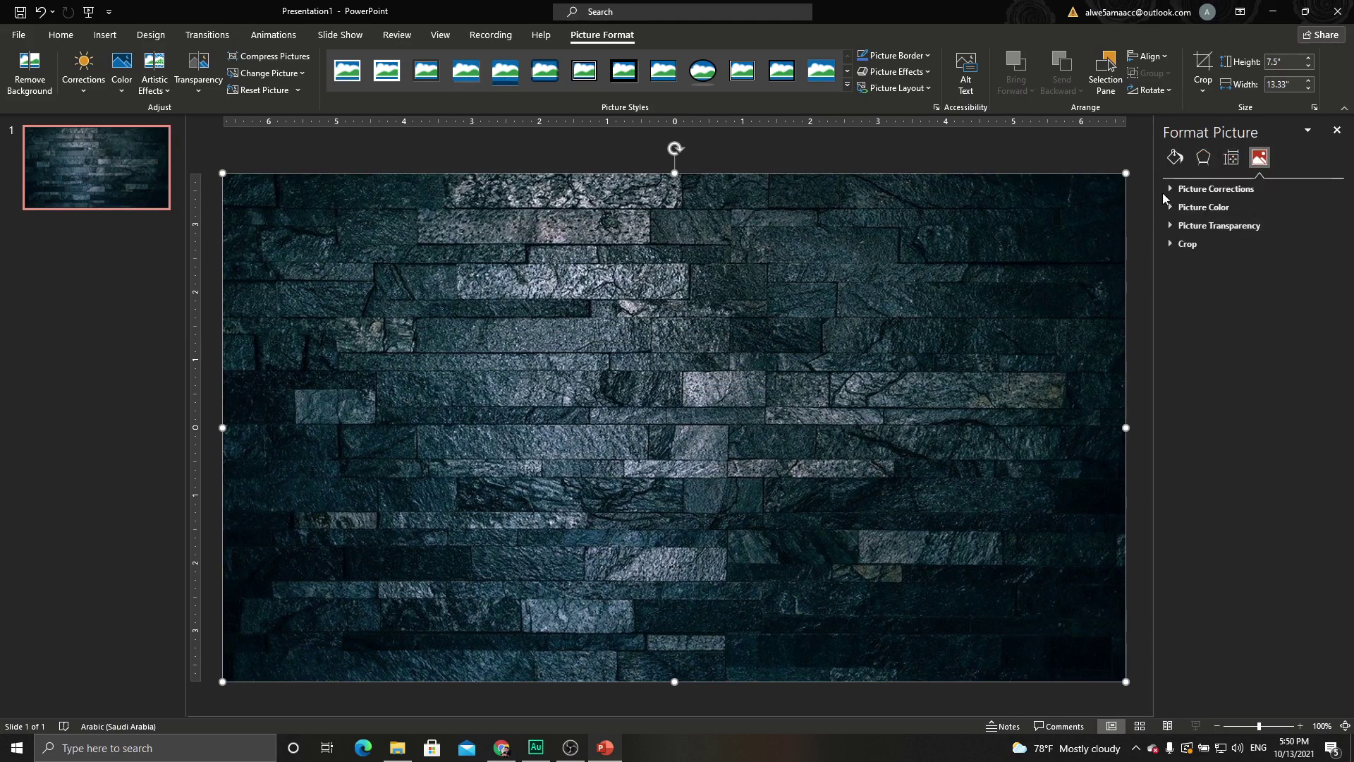
click(1200, 188)
drag(1253, 303, 1246, 300)
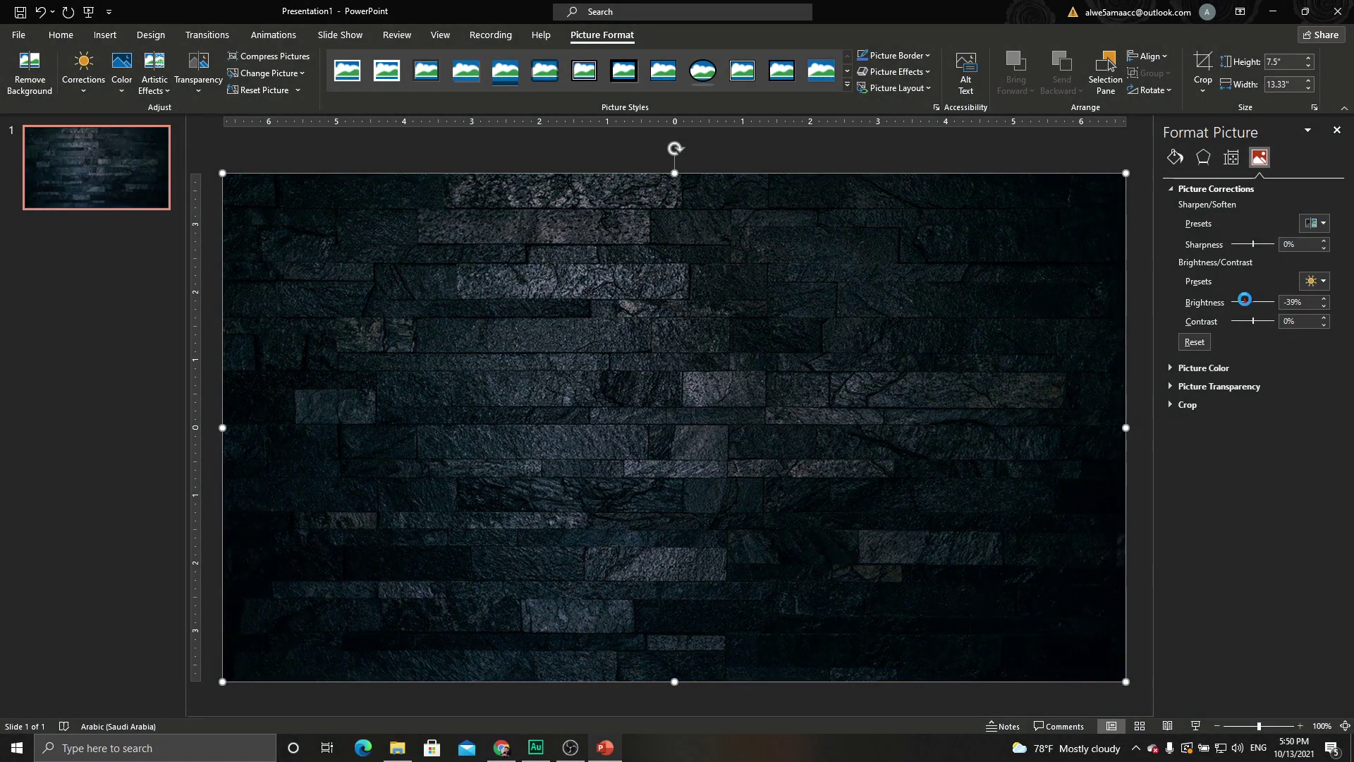
click(1194, 342)
click(1337, 130)
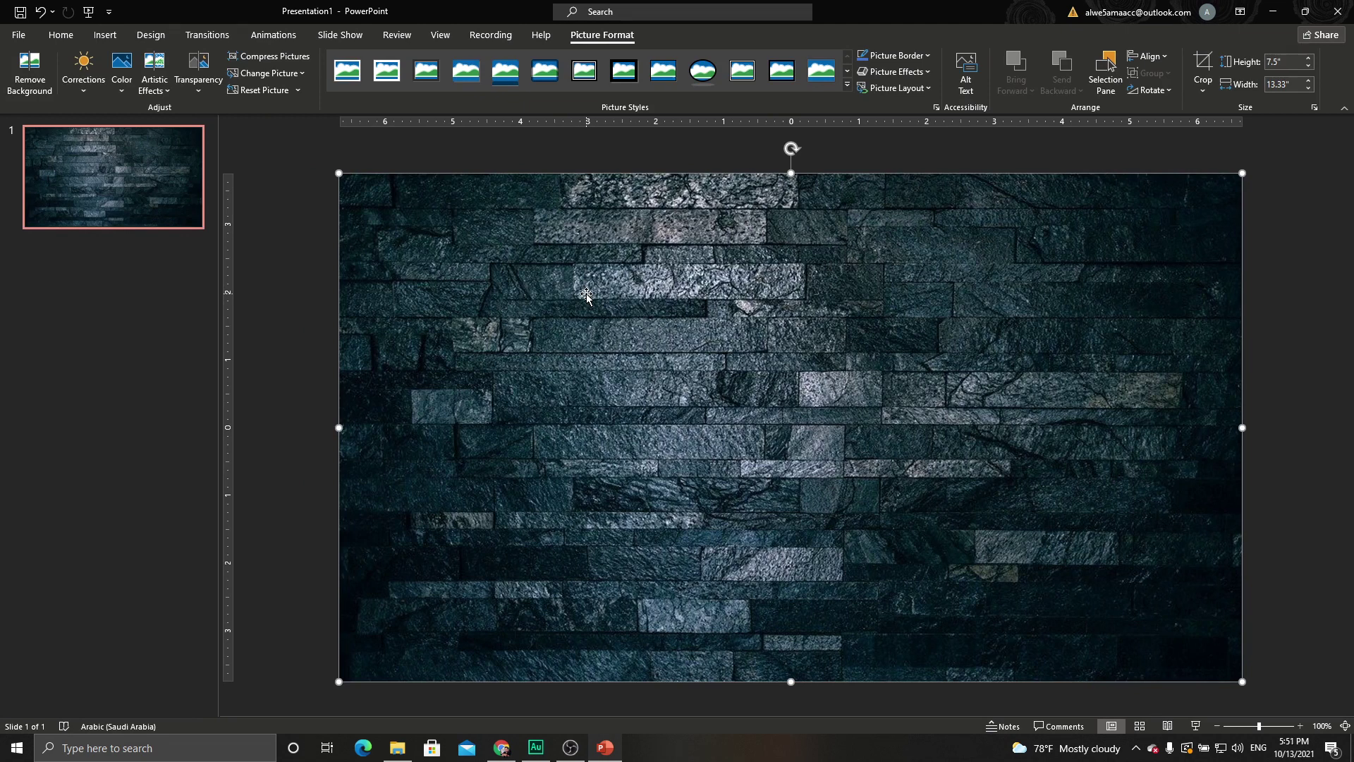
Draw a rectangle covering the whole slide
click(109, 37)
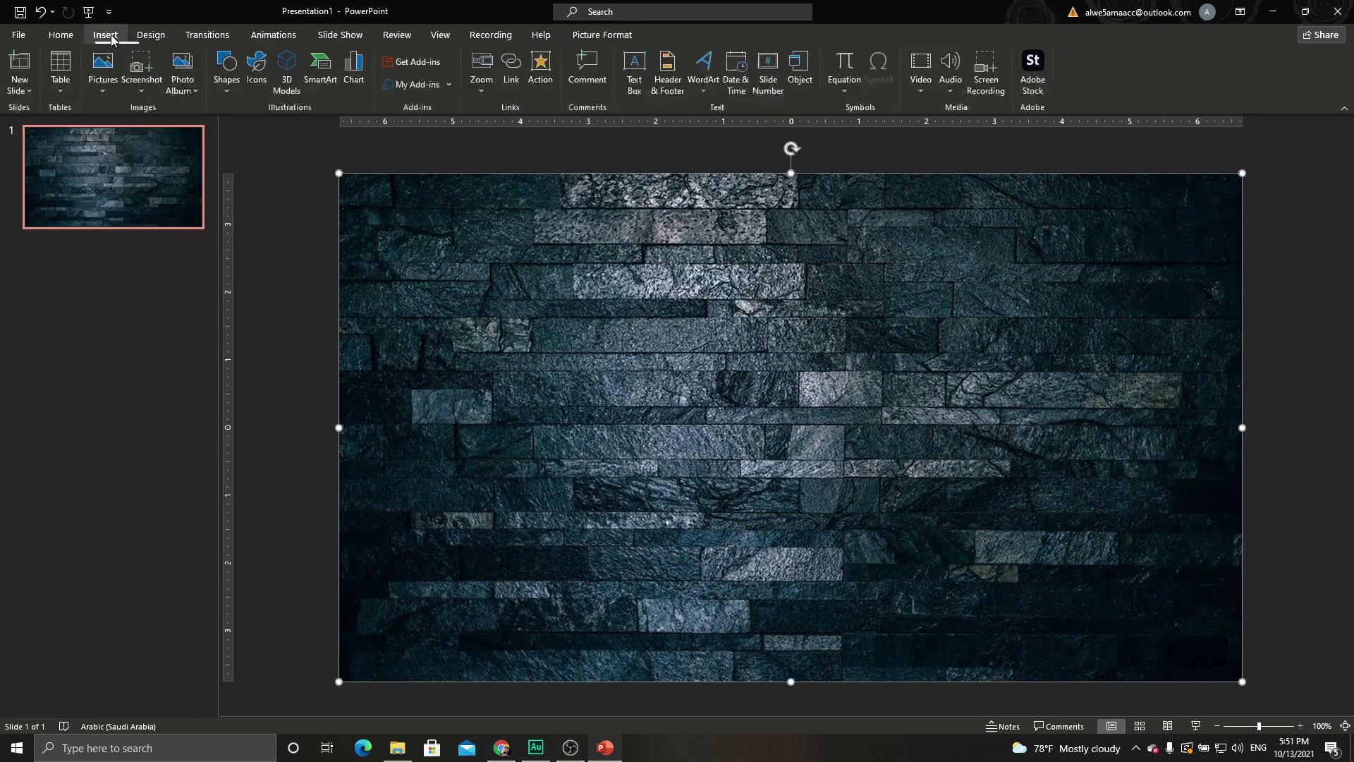
click(227, 71)
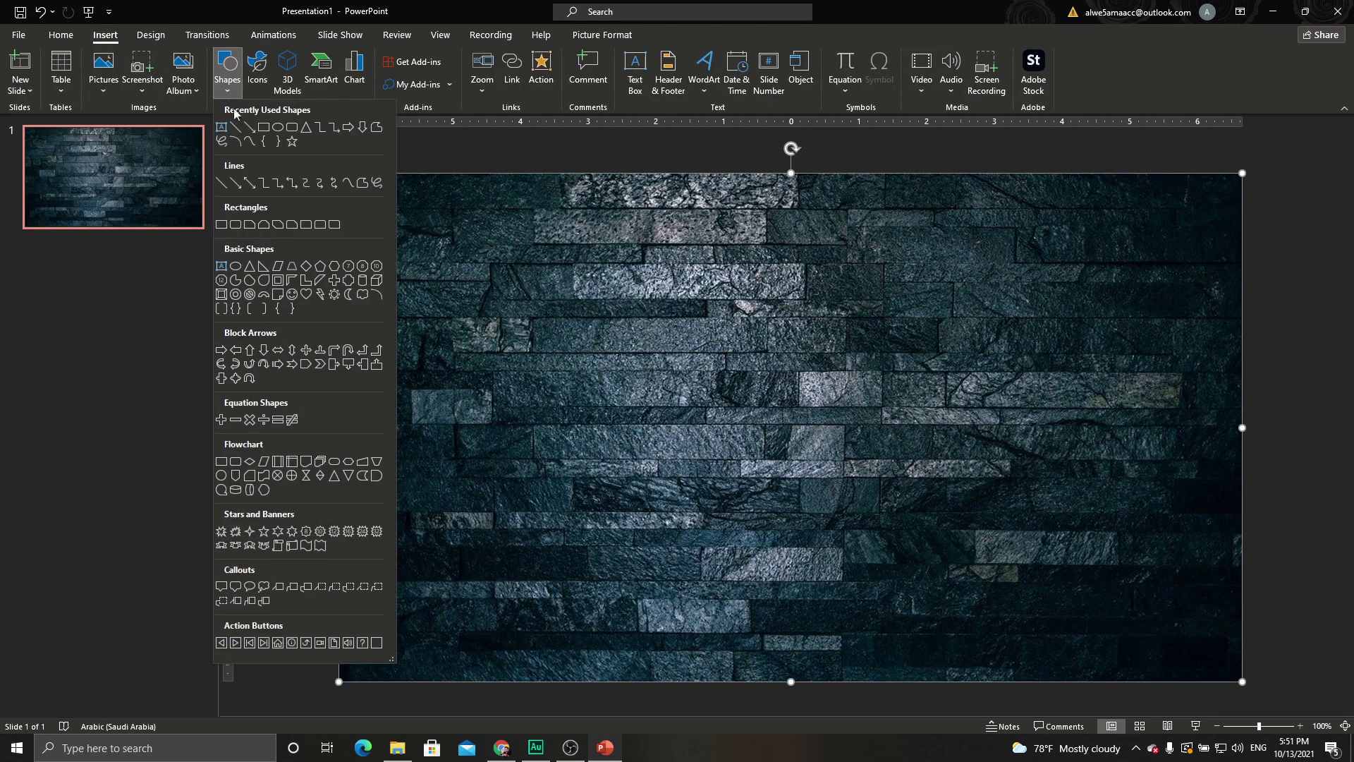
click(263, 128)
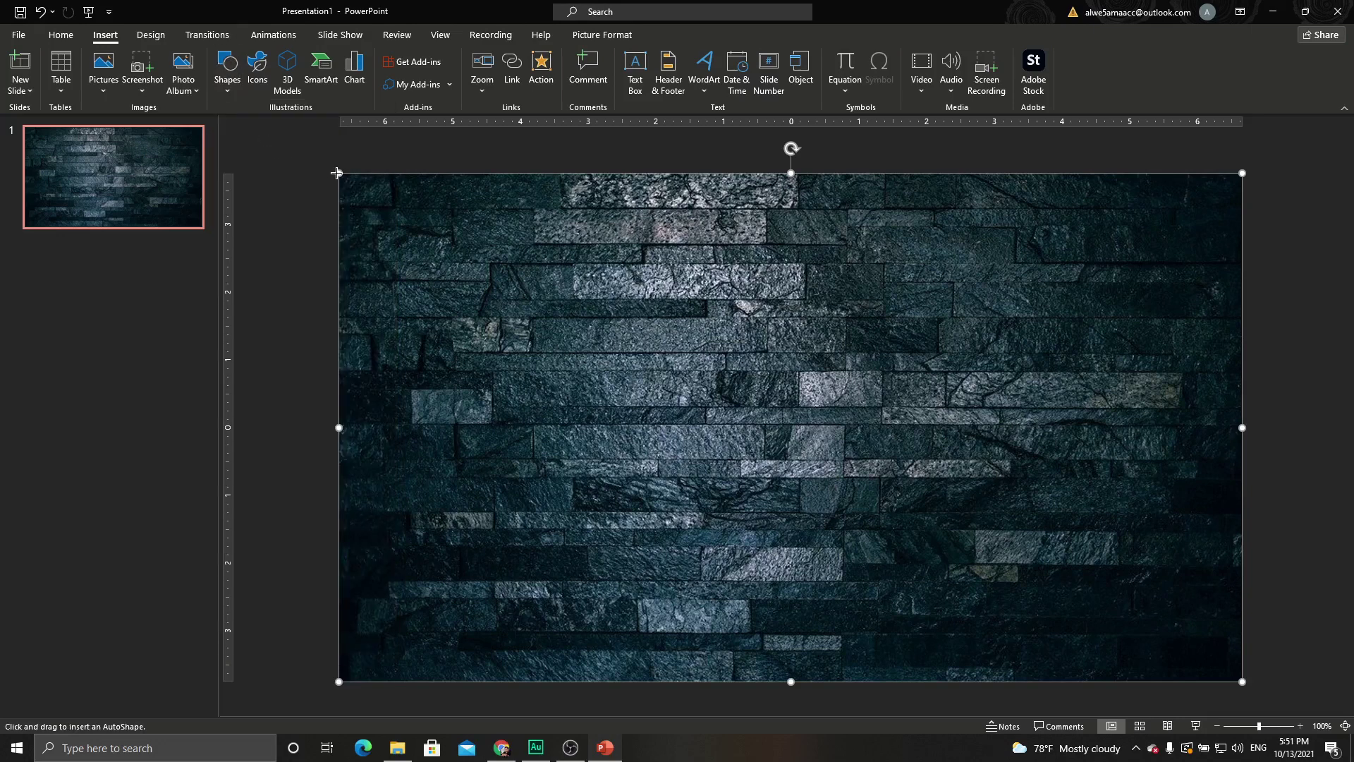
drag(336, 173, 1241, 680)
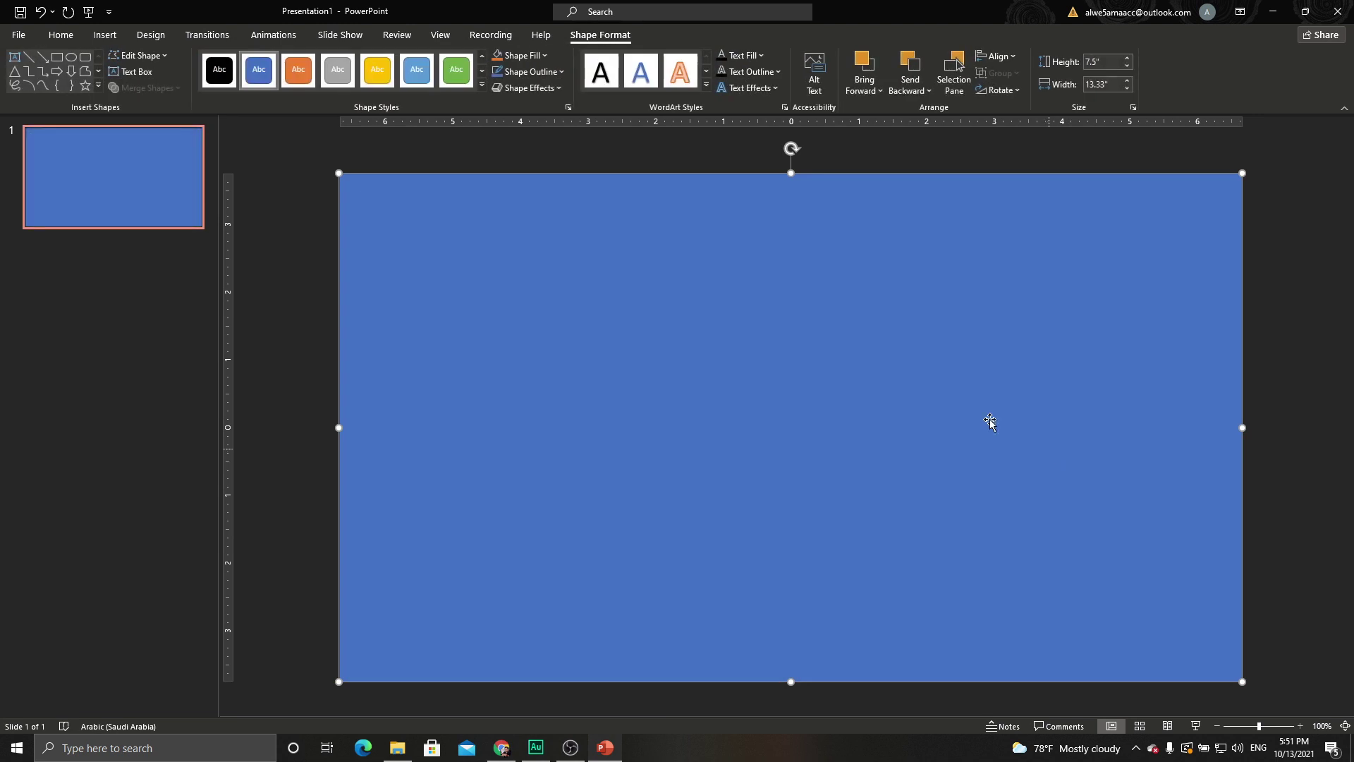
Remove the rectangle's outline and give it a gradient fill with just two stops
right_click(654, 224)
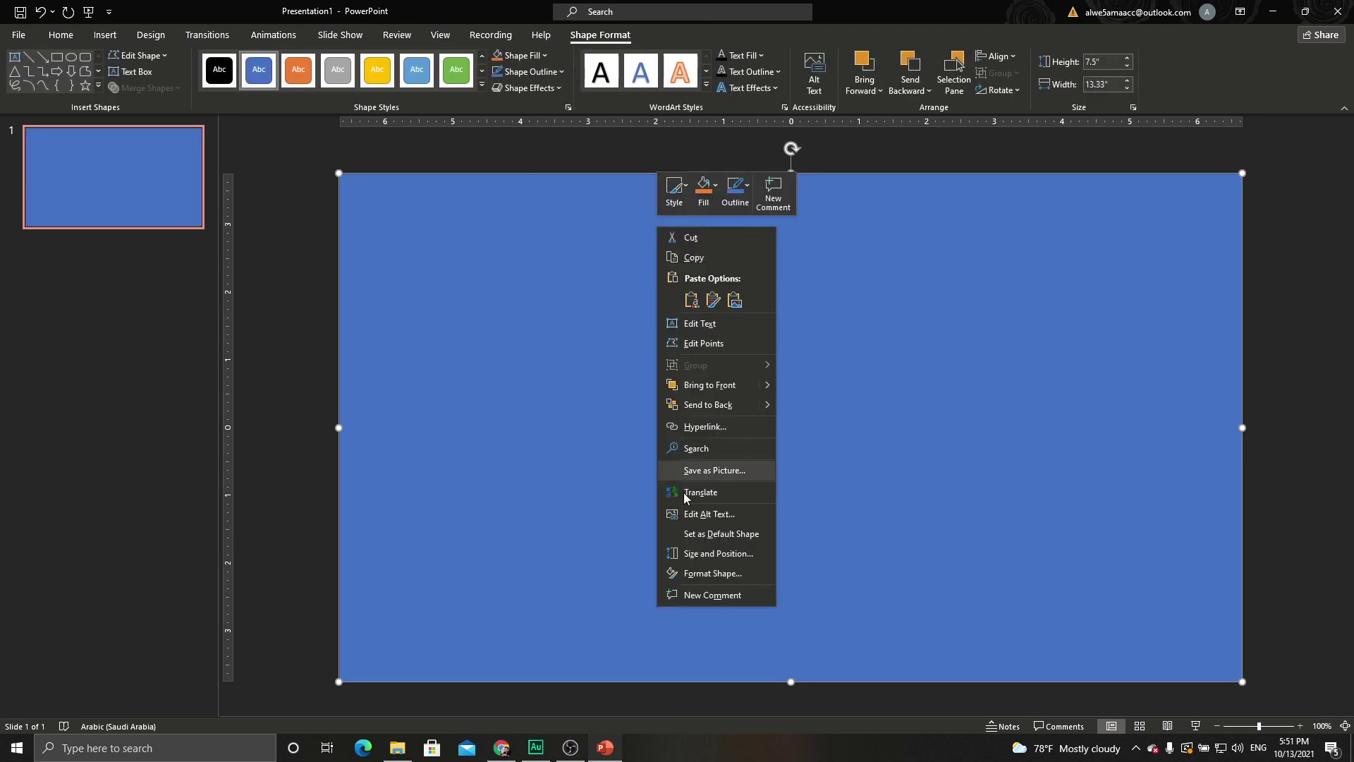
click(721, 580)
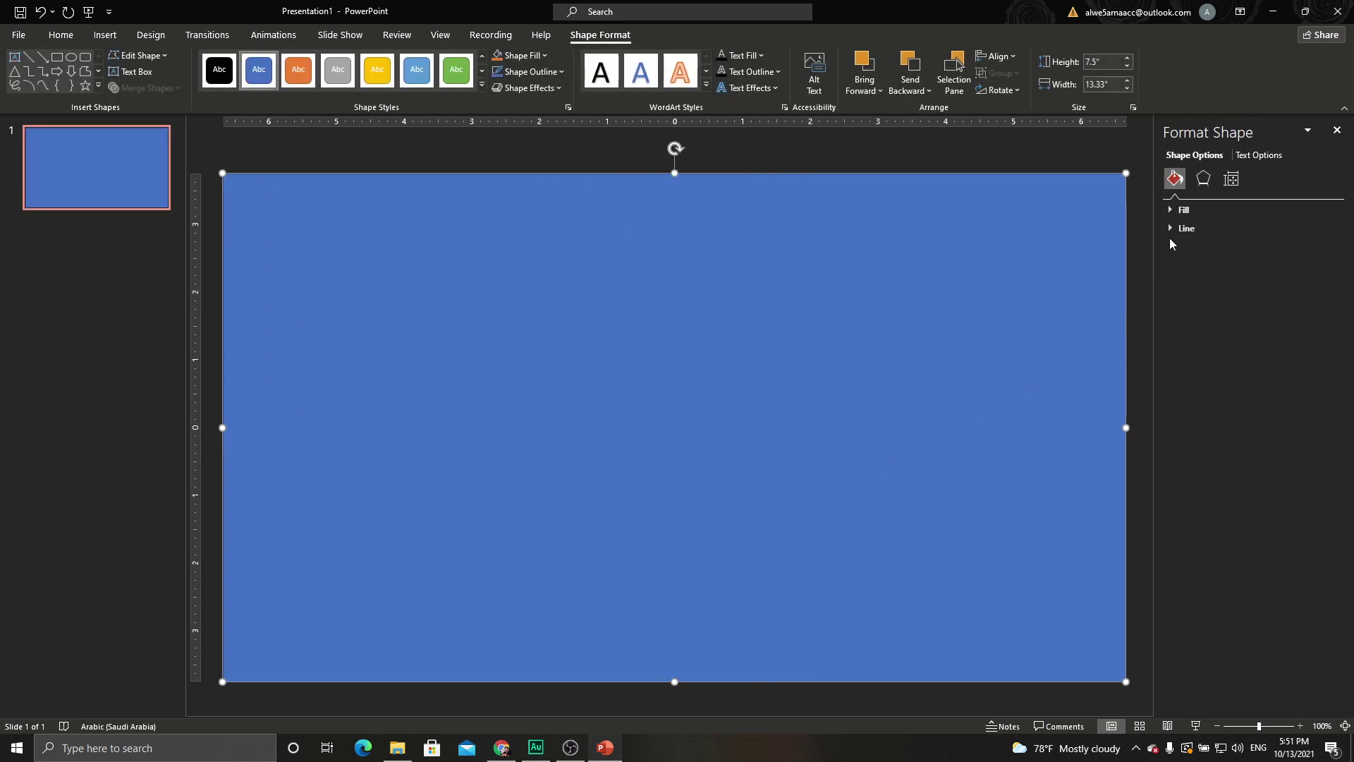
click(1170, 230)
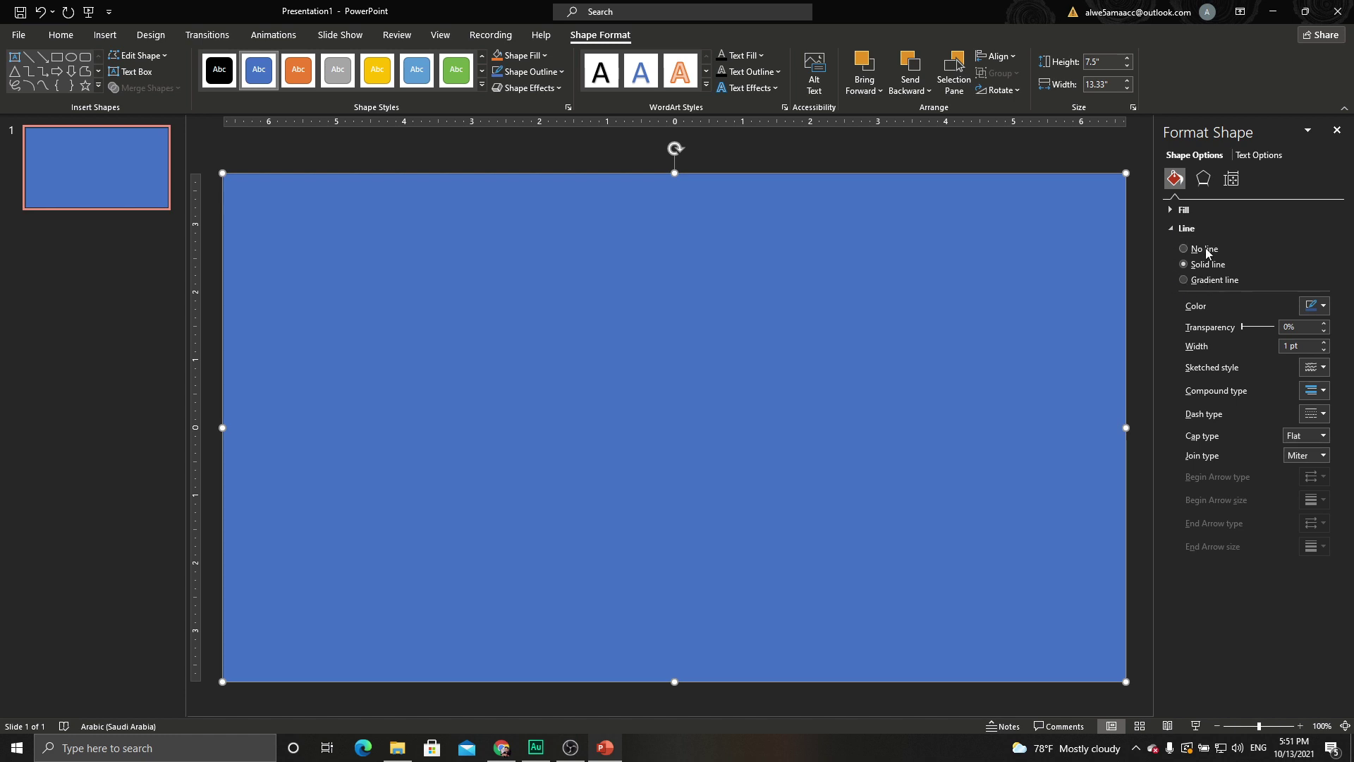
click(1203, 249)
click(1184, 210)
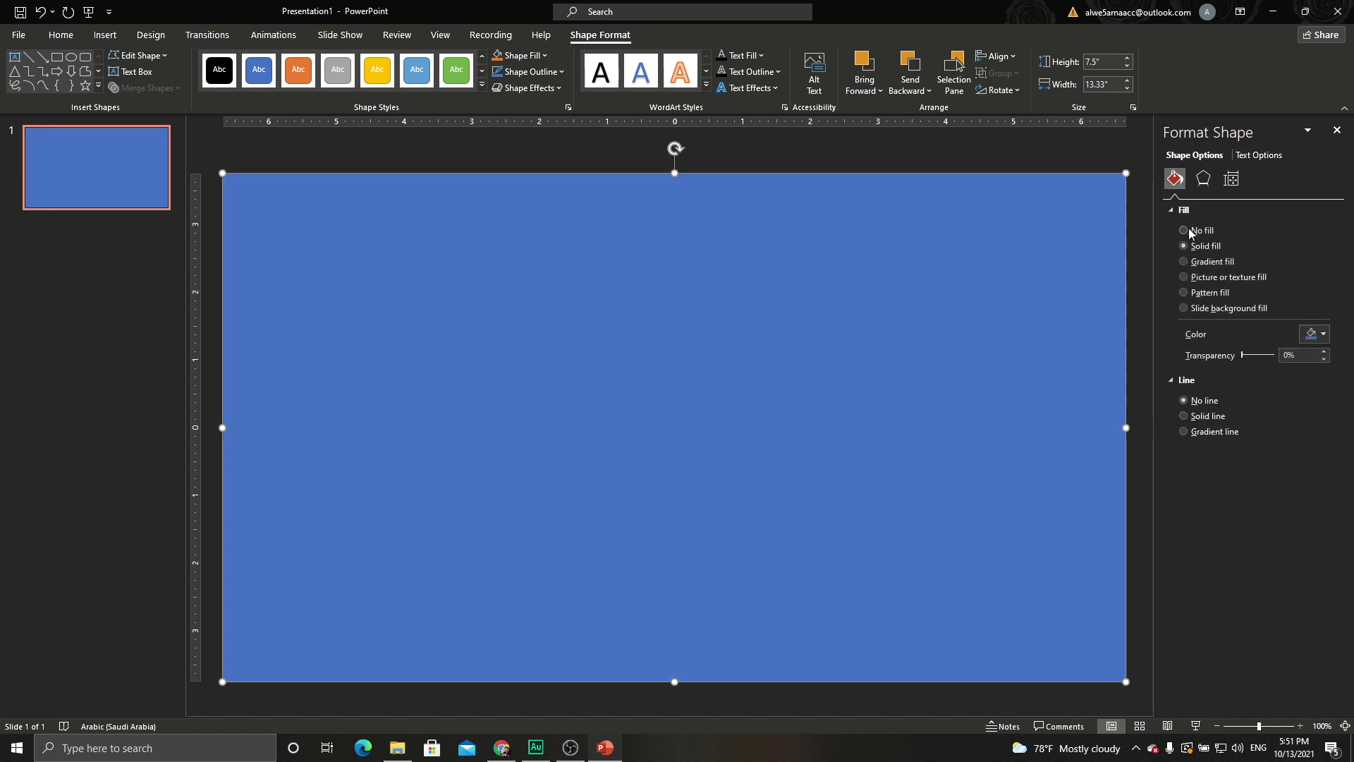
click(1216, 265)
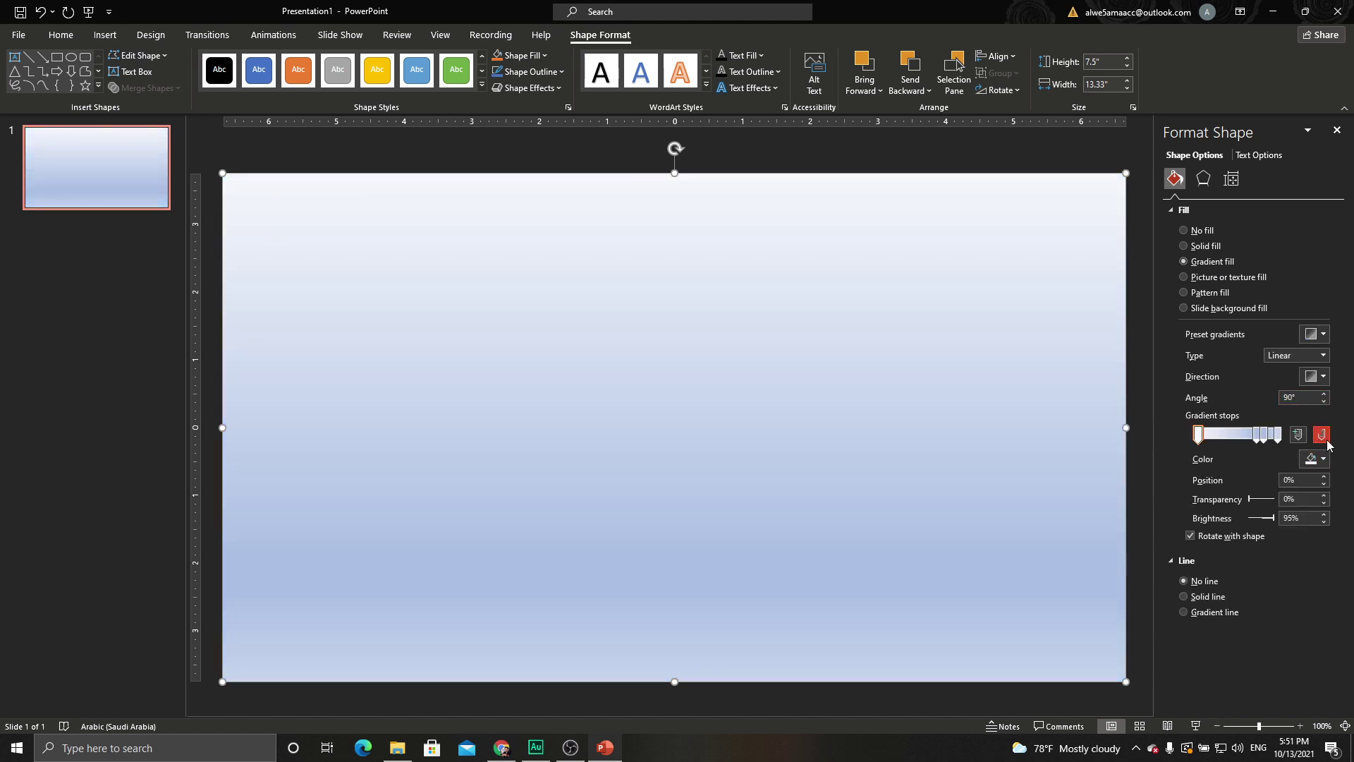
click(1322, 435)
click(1322, 434)
click(1322, 434)
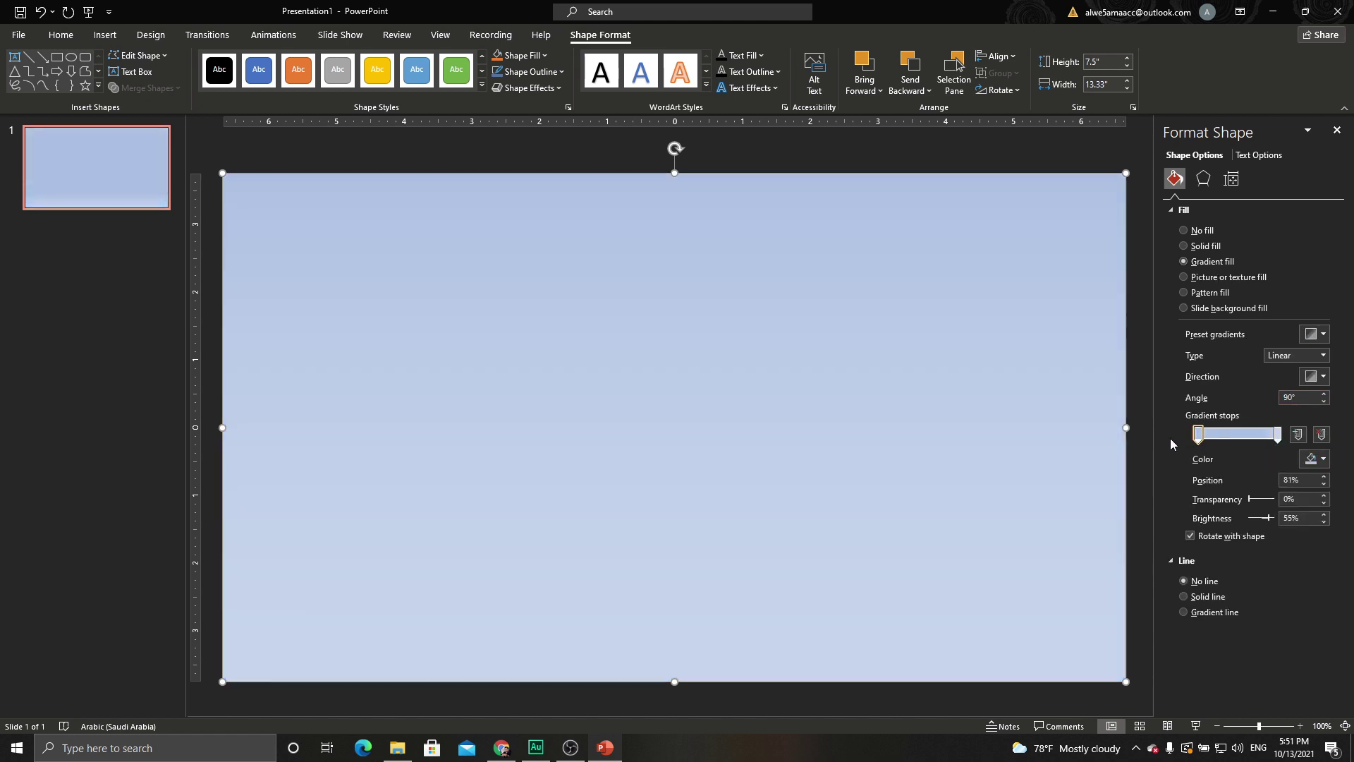
Make both stops black, use a Linear Diagonal direction, and fade the right stop to 100% transparency
click(1324, 460)
click(1255, 500)
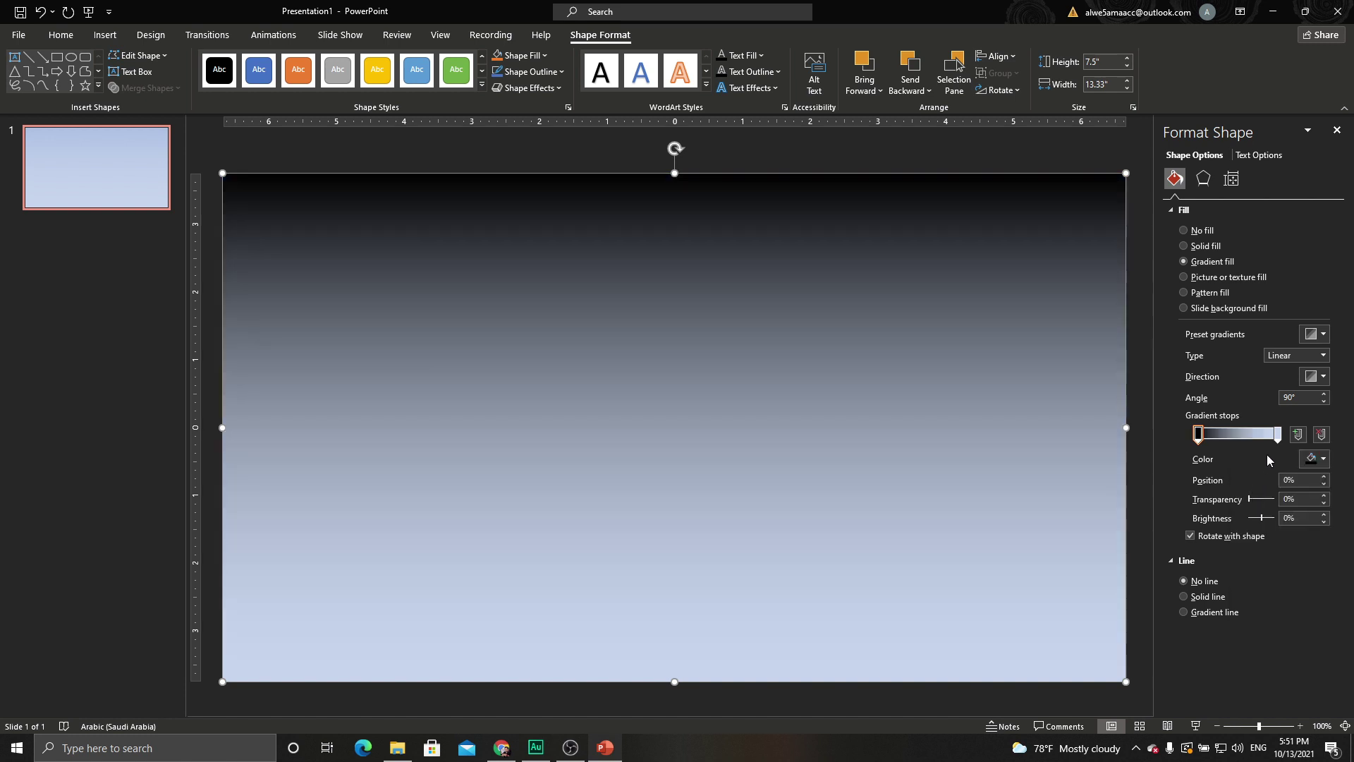
click(1277, 435)
click(1313, 459)
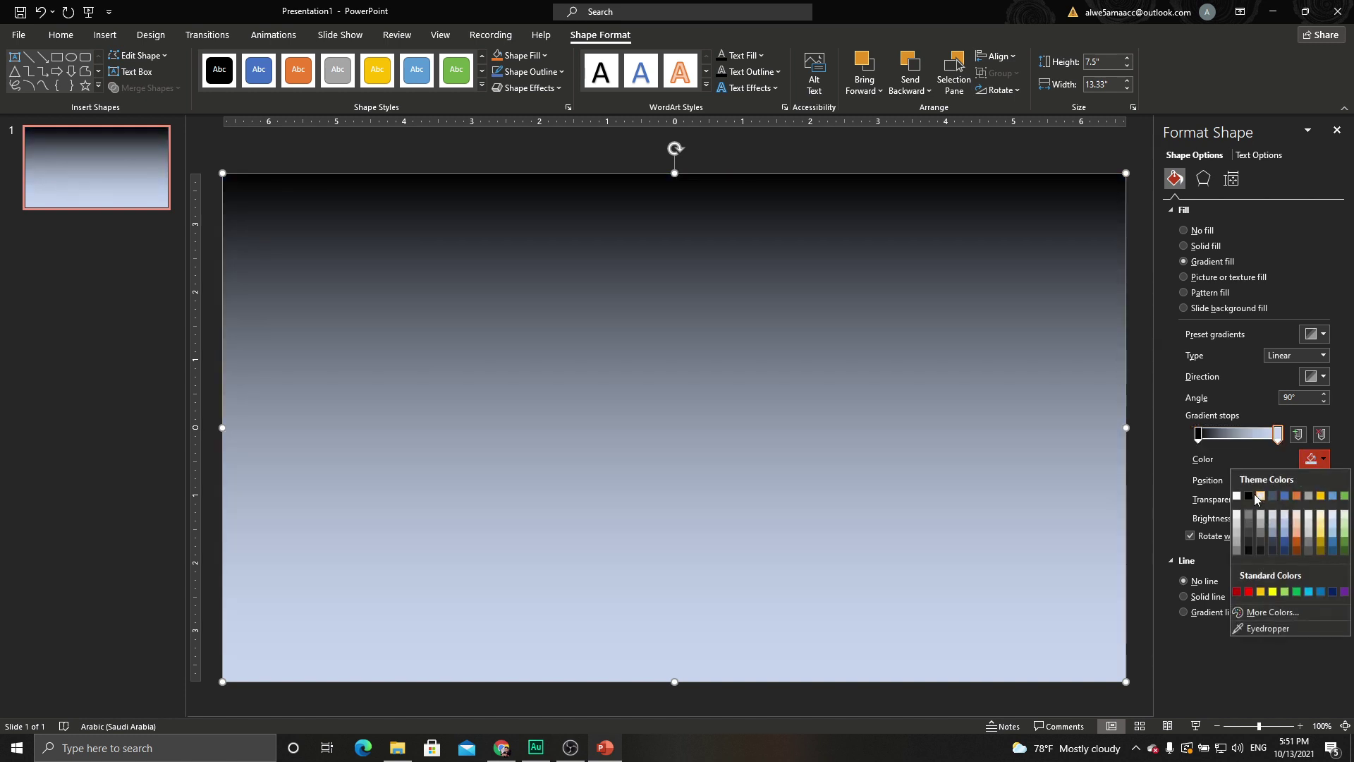
click(1313, 459)
click(1312, 378)
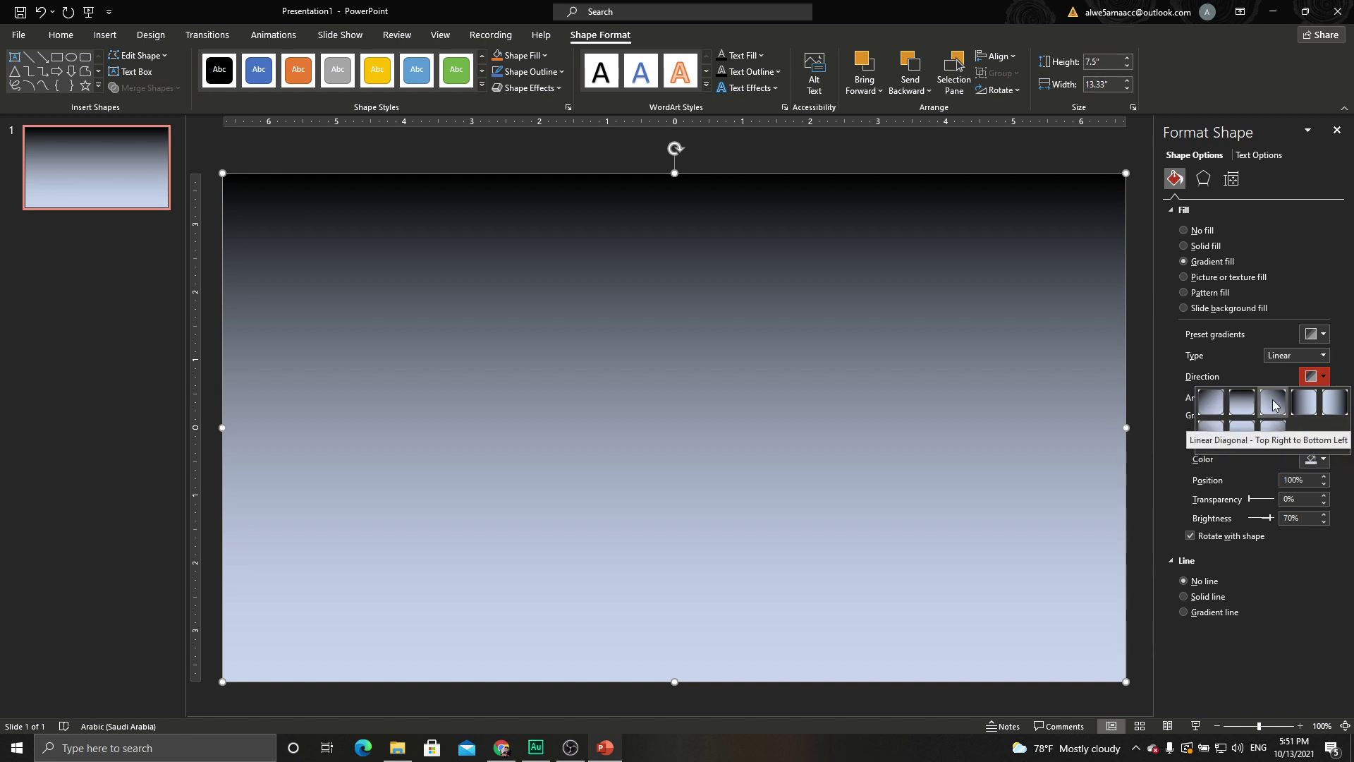
click(1274, 401)
click(1310, 461)
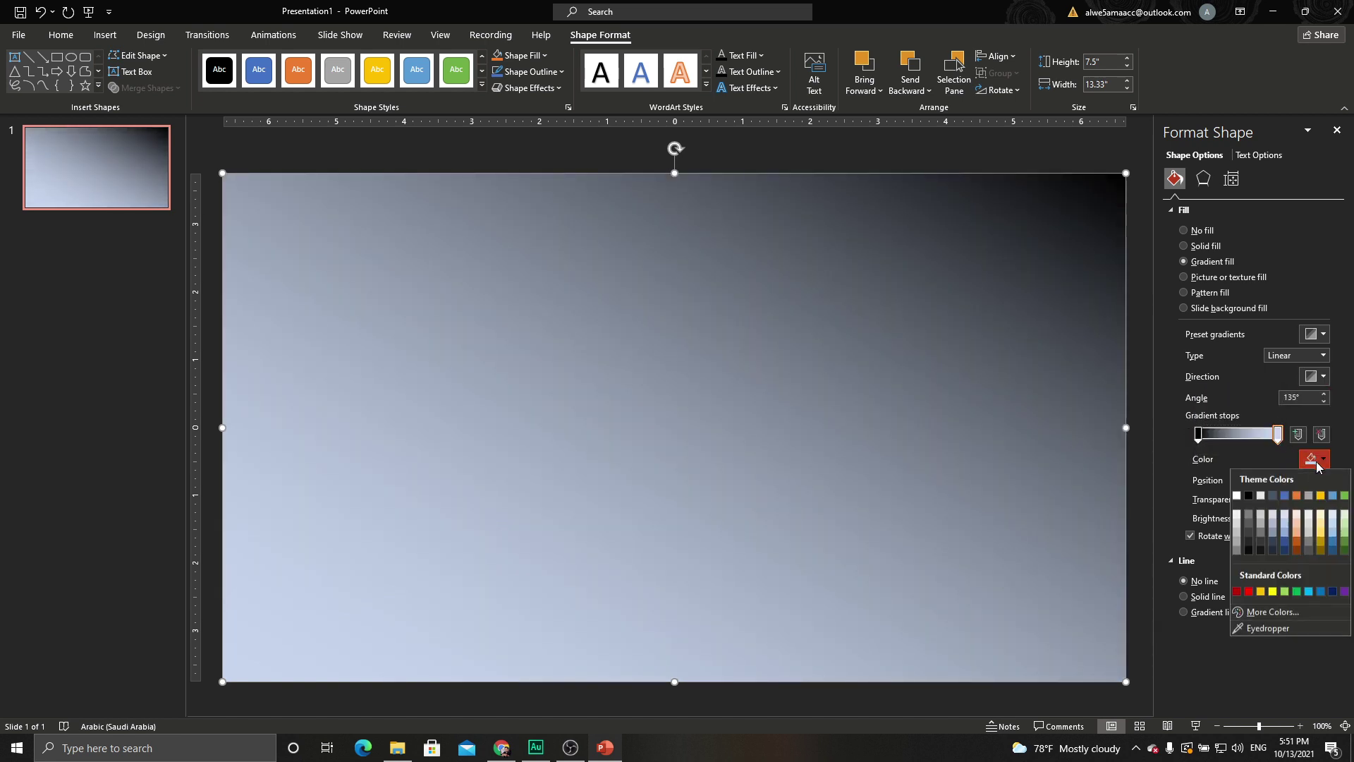
click(1255, 501)
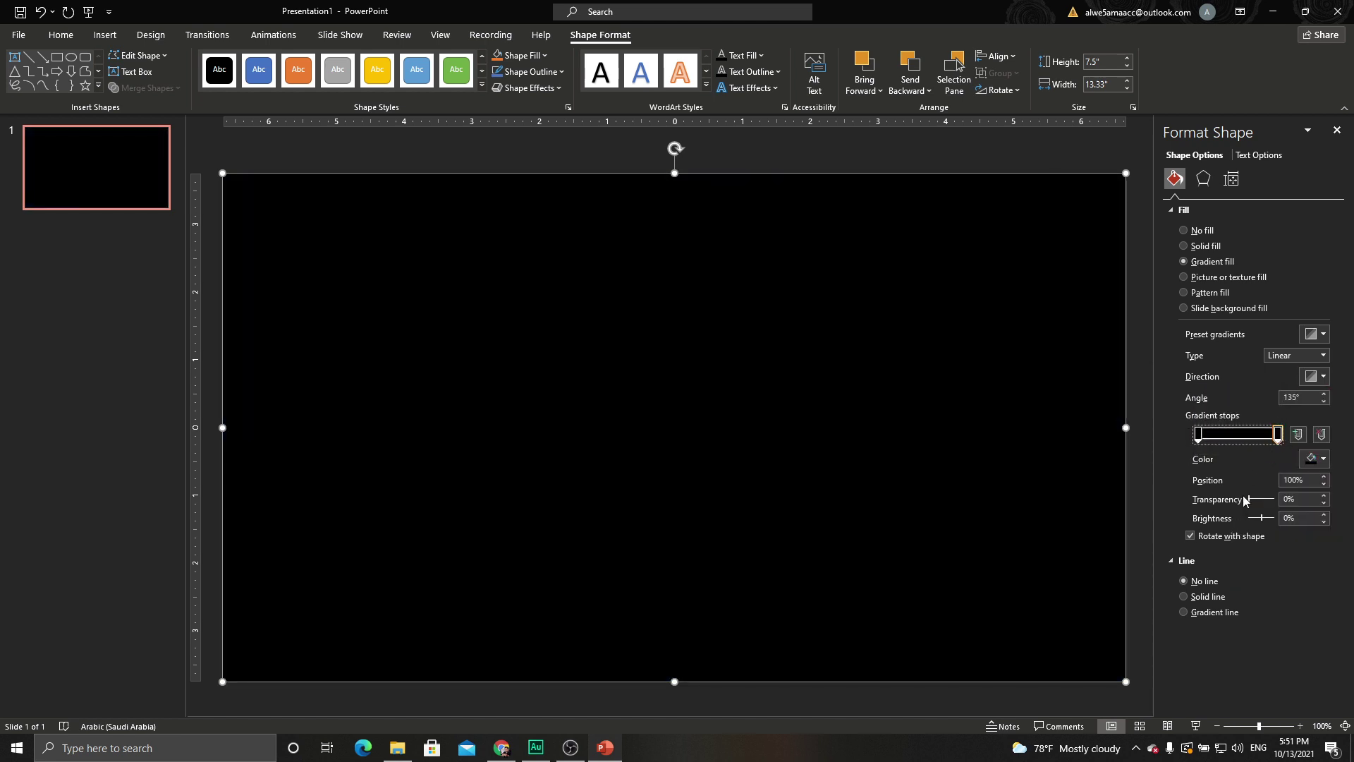
drag(1249, 498, 1277, 499)
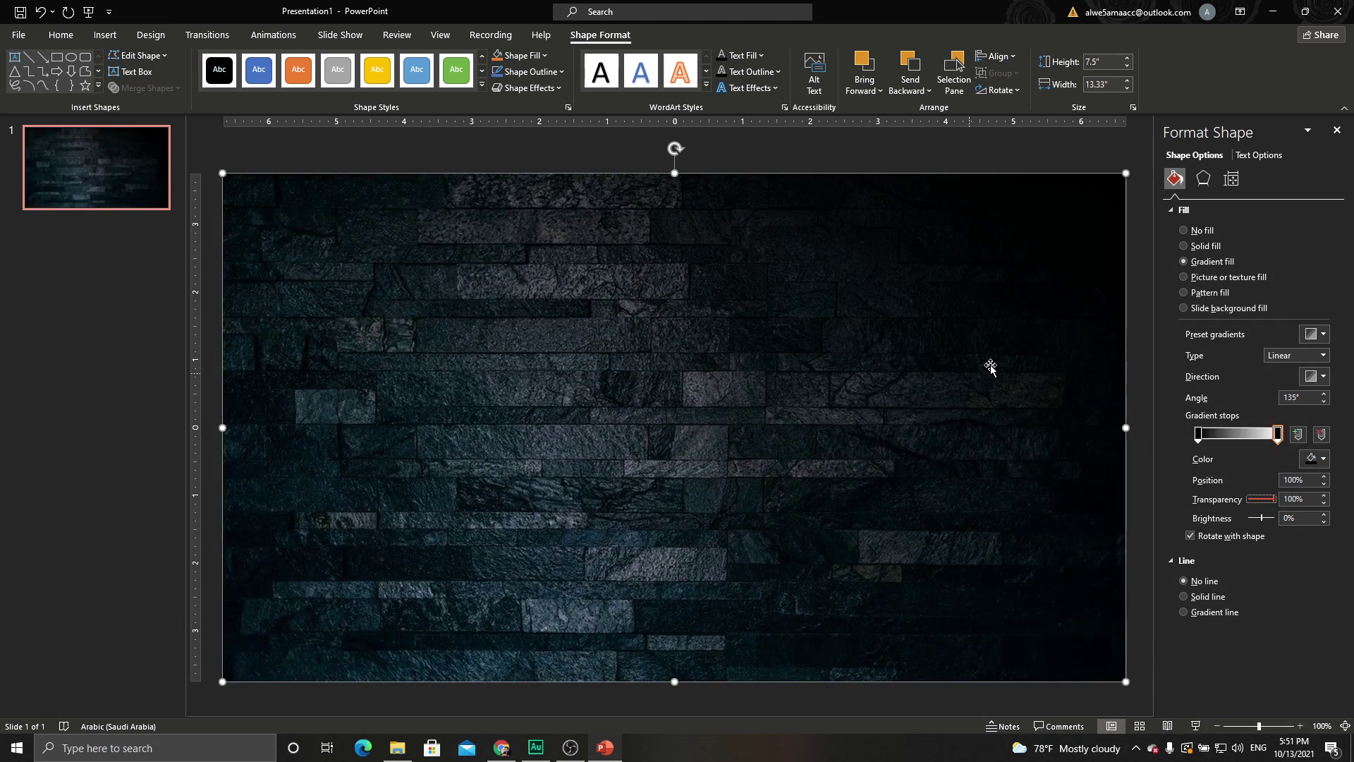
Move the left gradient stop to 0% and try a Radial gradient spreading from the centre
click(1203, 435)
drag(1207, 438, 1199, 441)
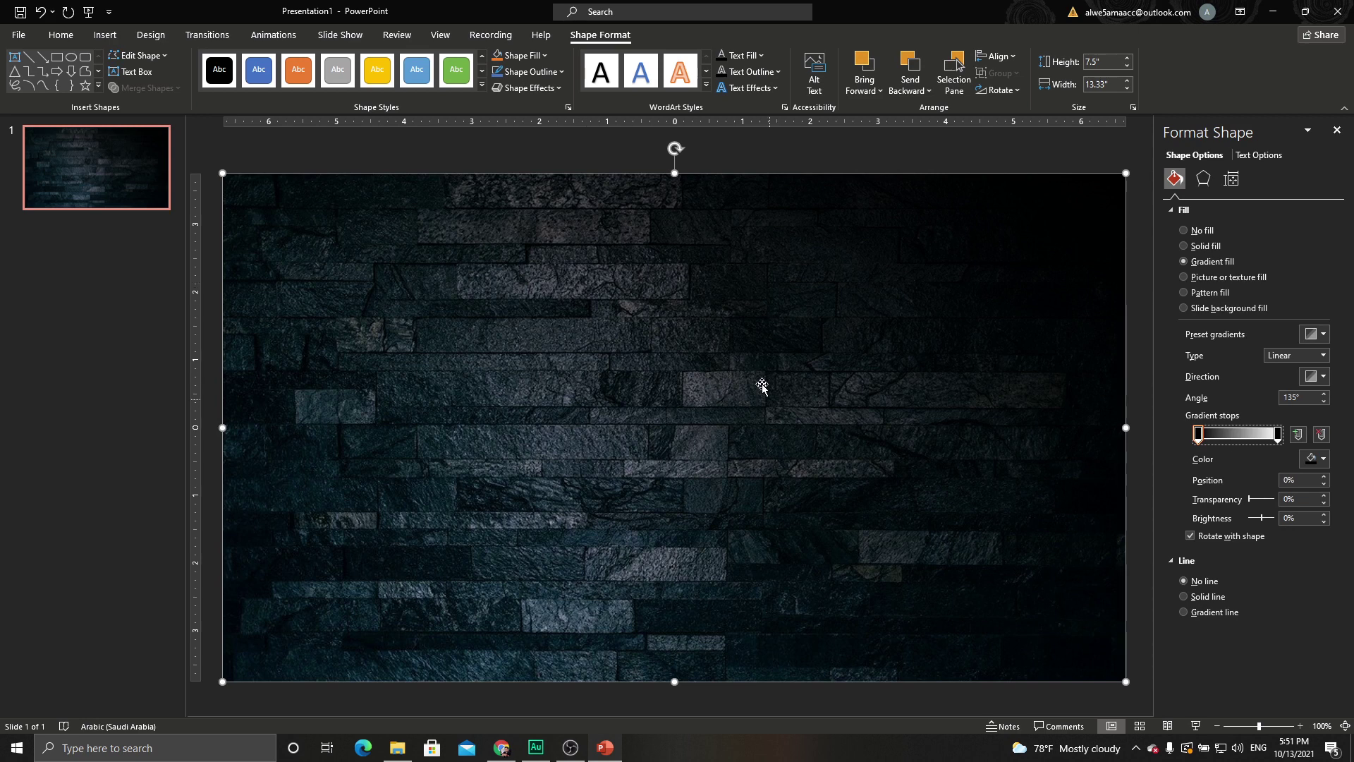
click(1284, 358)
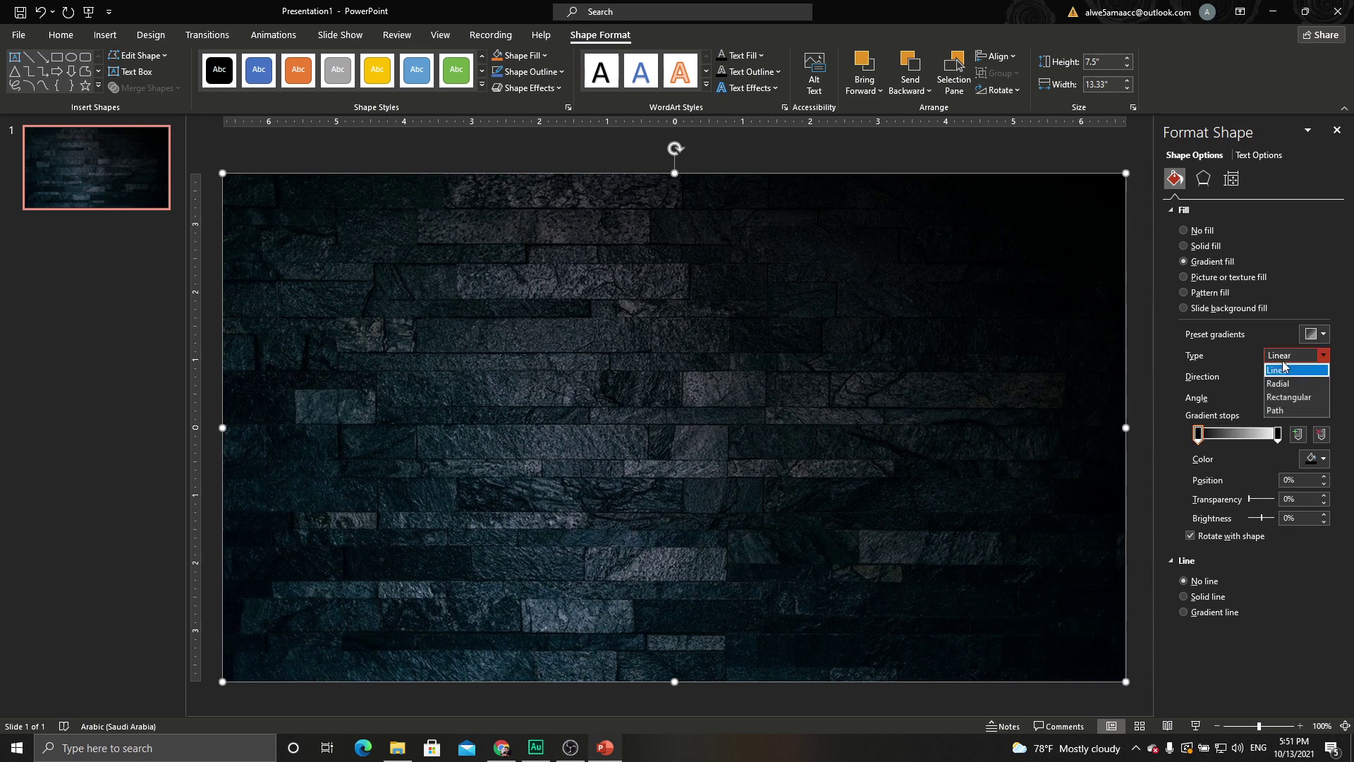
click(1284, 384)
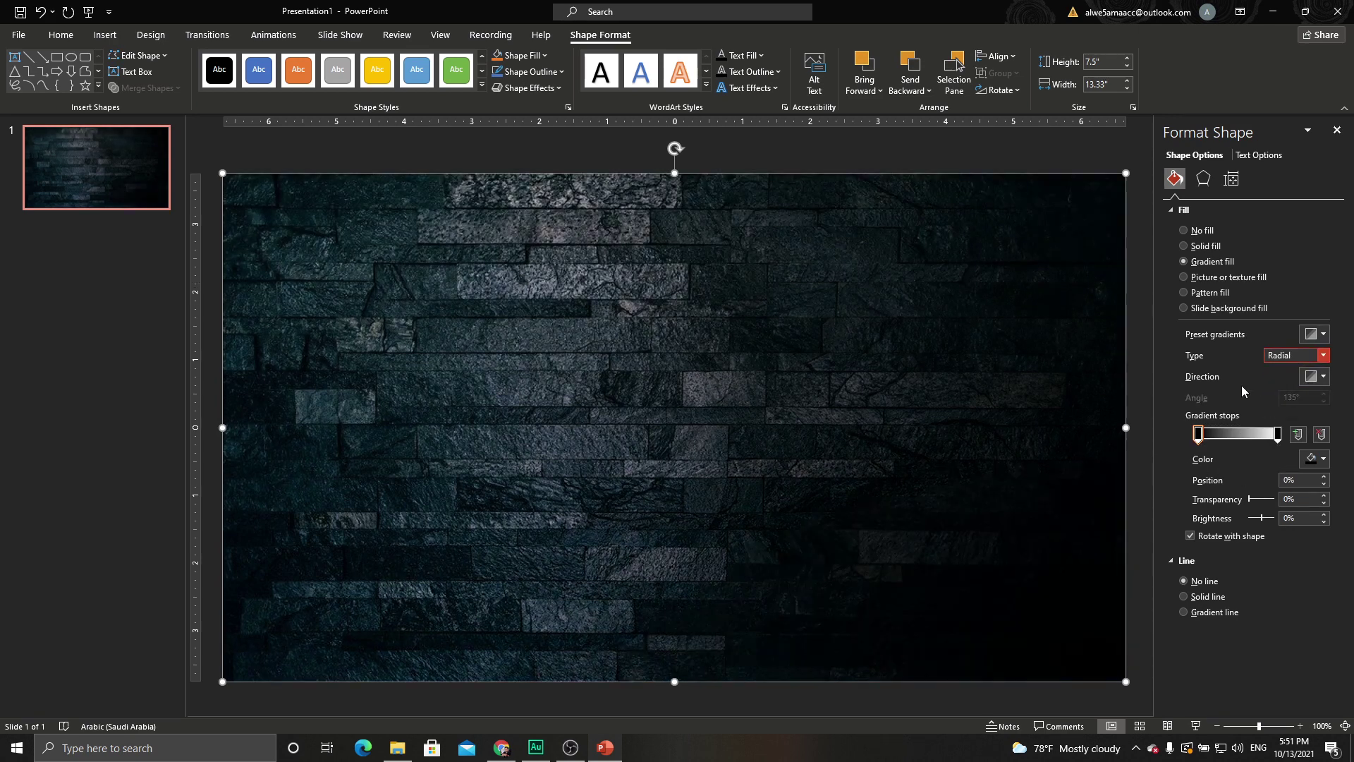
click(1313, 379)
click(1270, 402)
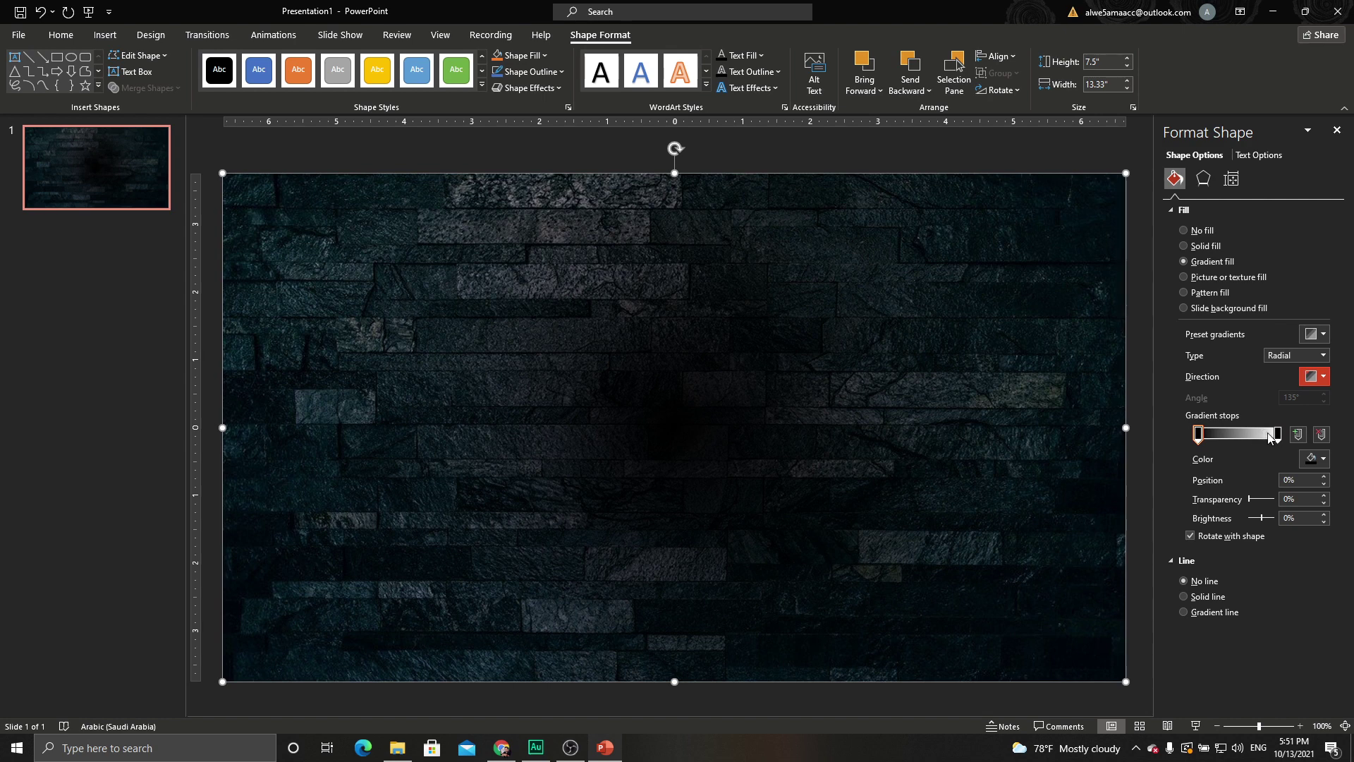
Swap which stop is transparent, then undo back to the linear gradient
click(1278, 434)
drag(1272, 498, 1242, 501)
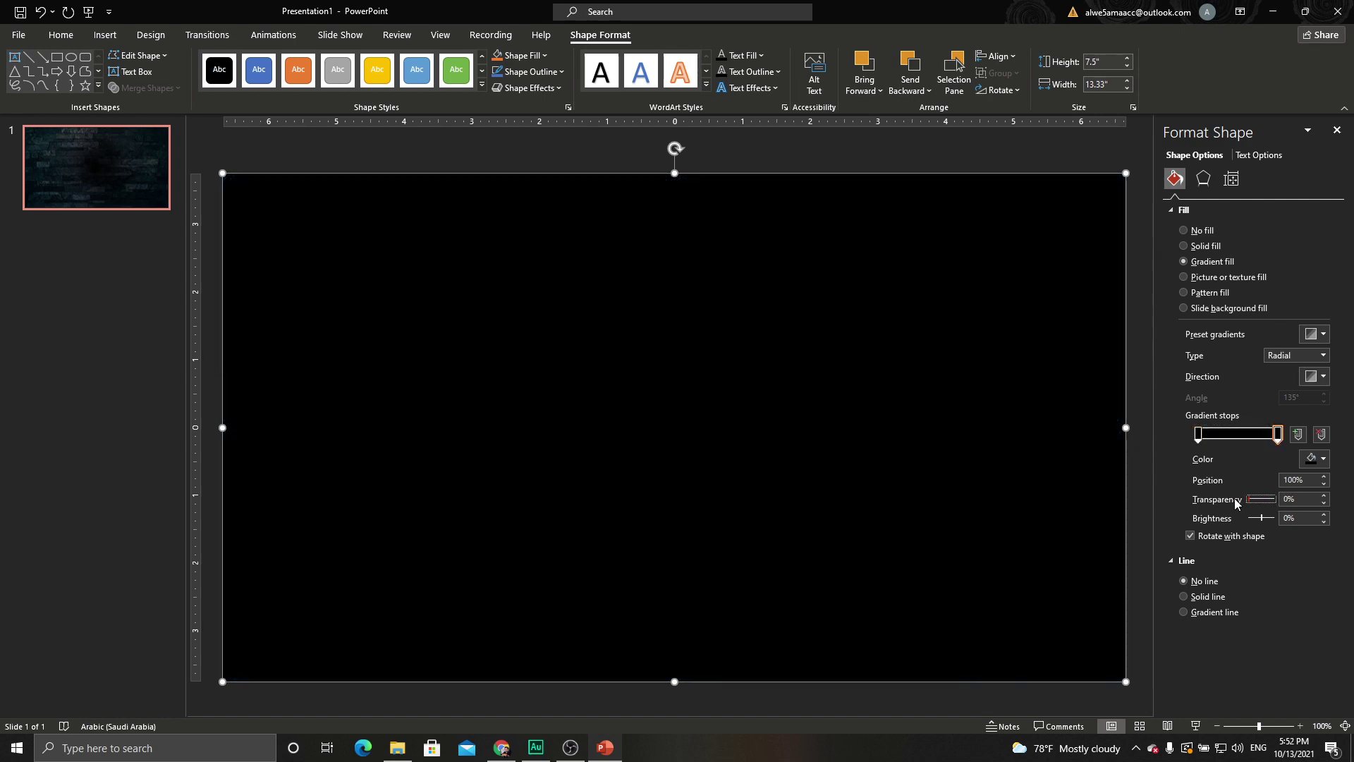
click(1199, 434)
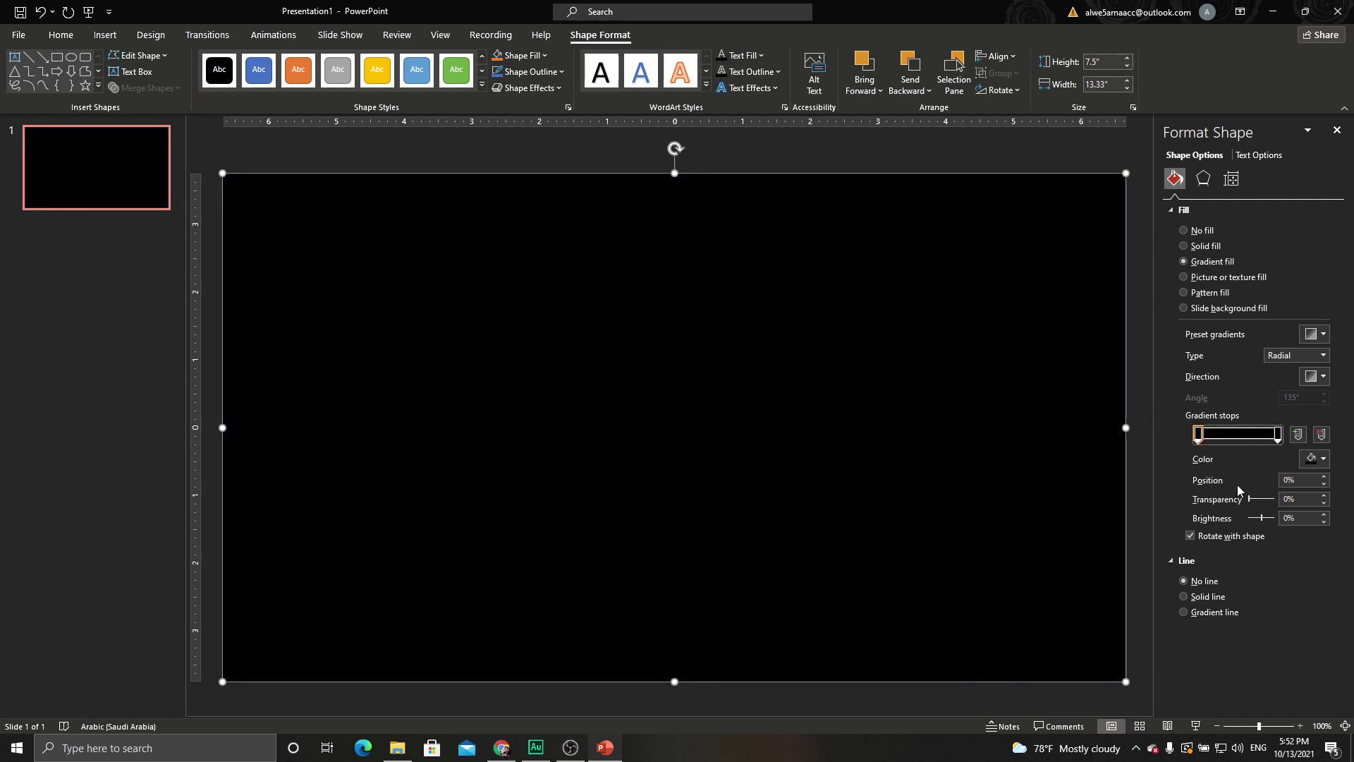
drag(1249, 499, 1273, 499)
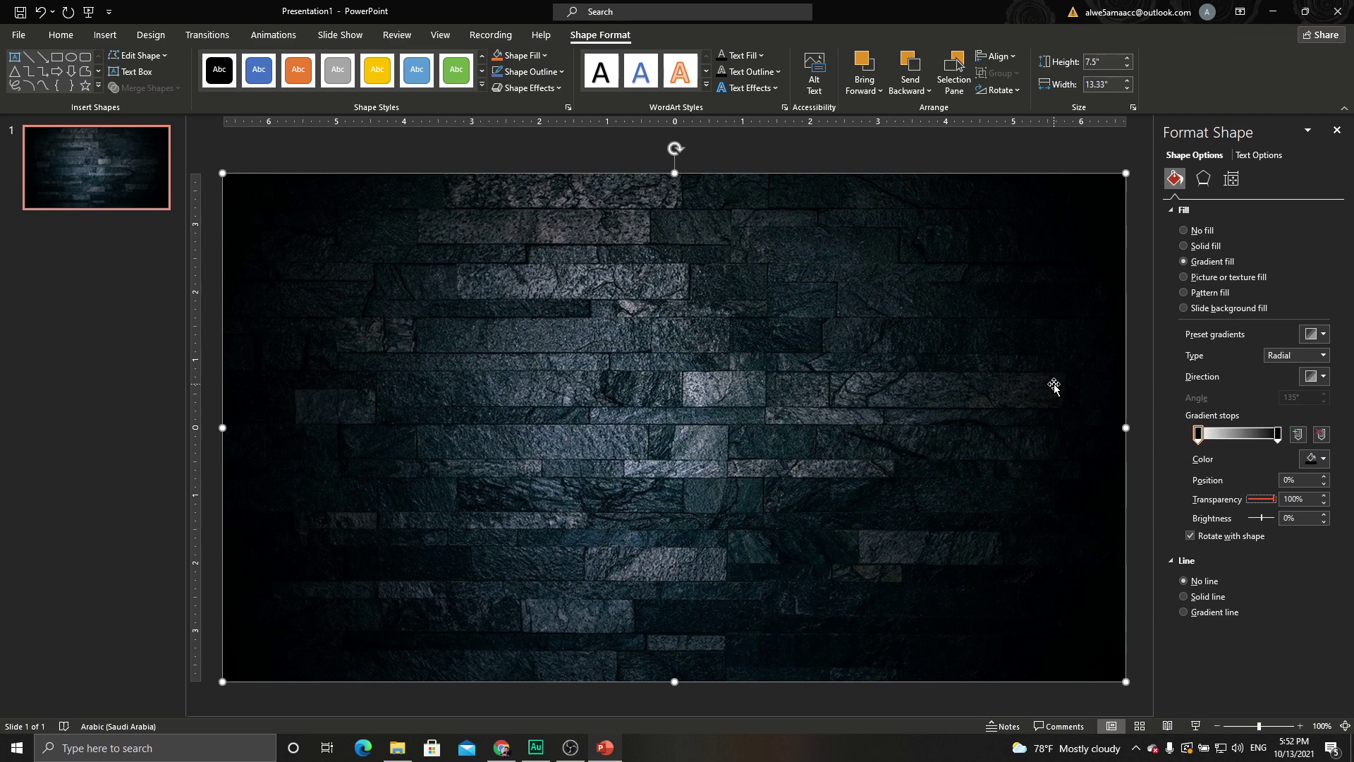
key(Home)
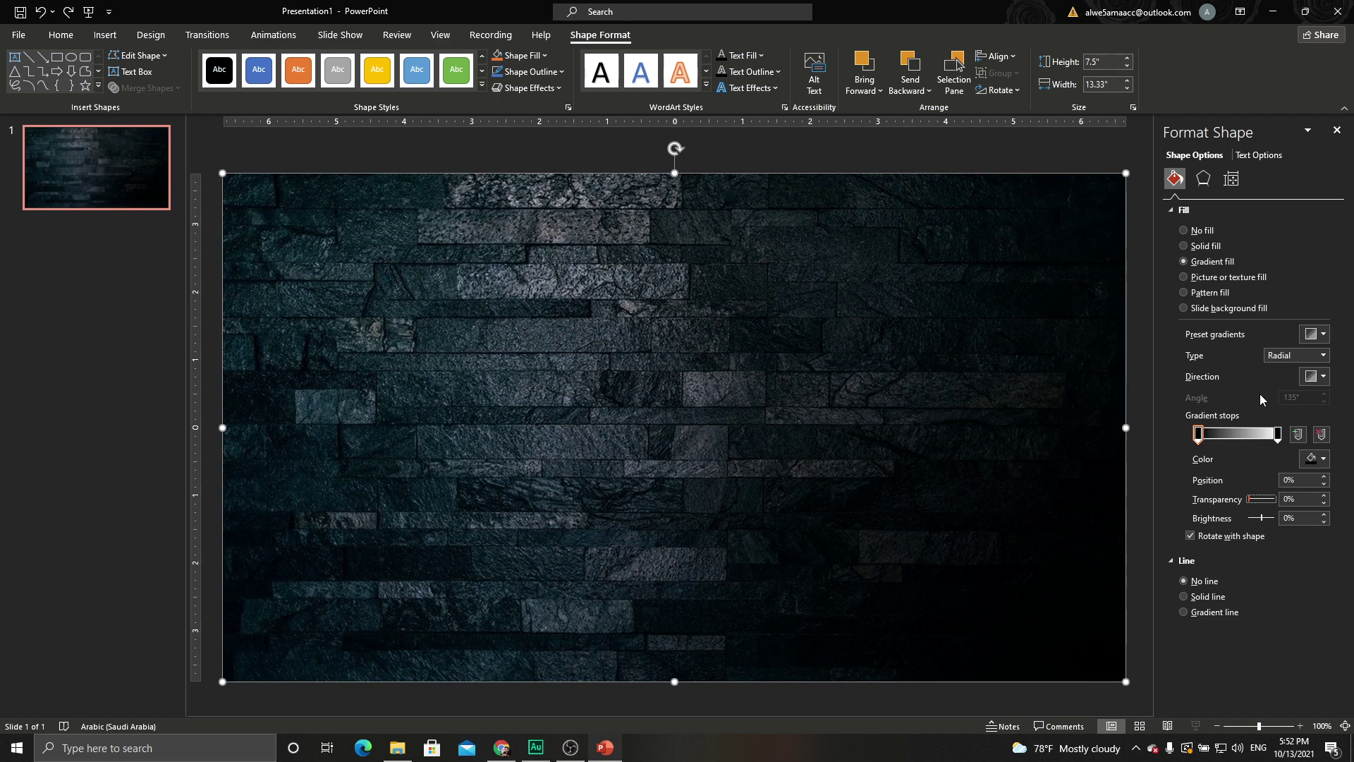
key(Up)
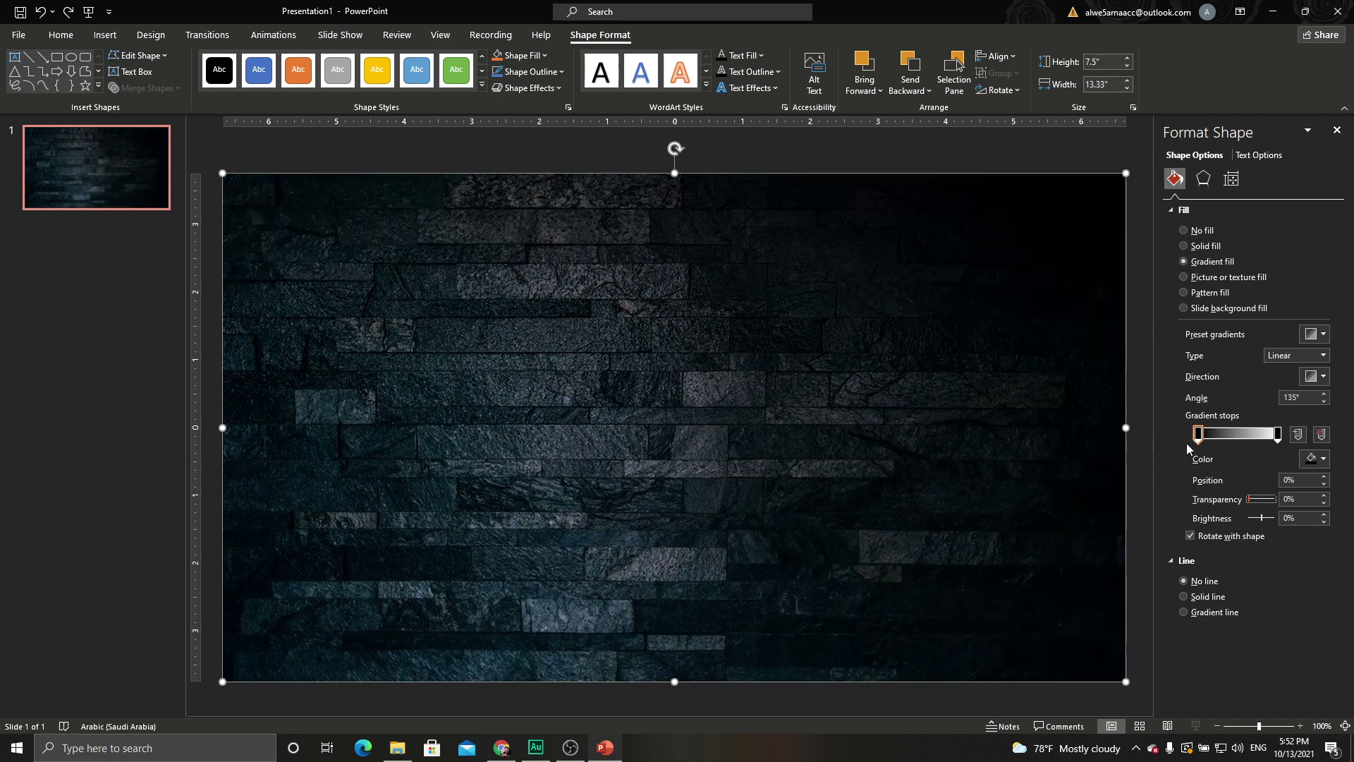
Set the right stop's transparency to 47% and bring up the Pacifico Google Fonts page
drag(1197, 434, 1202, 434)
drag(1248, 499, 1263, 498)
click(1279, 439)
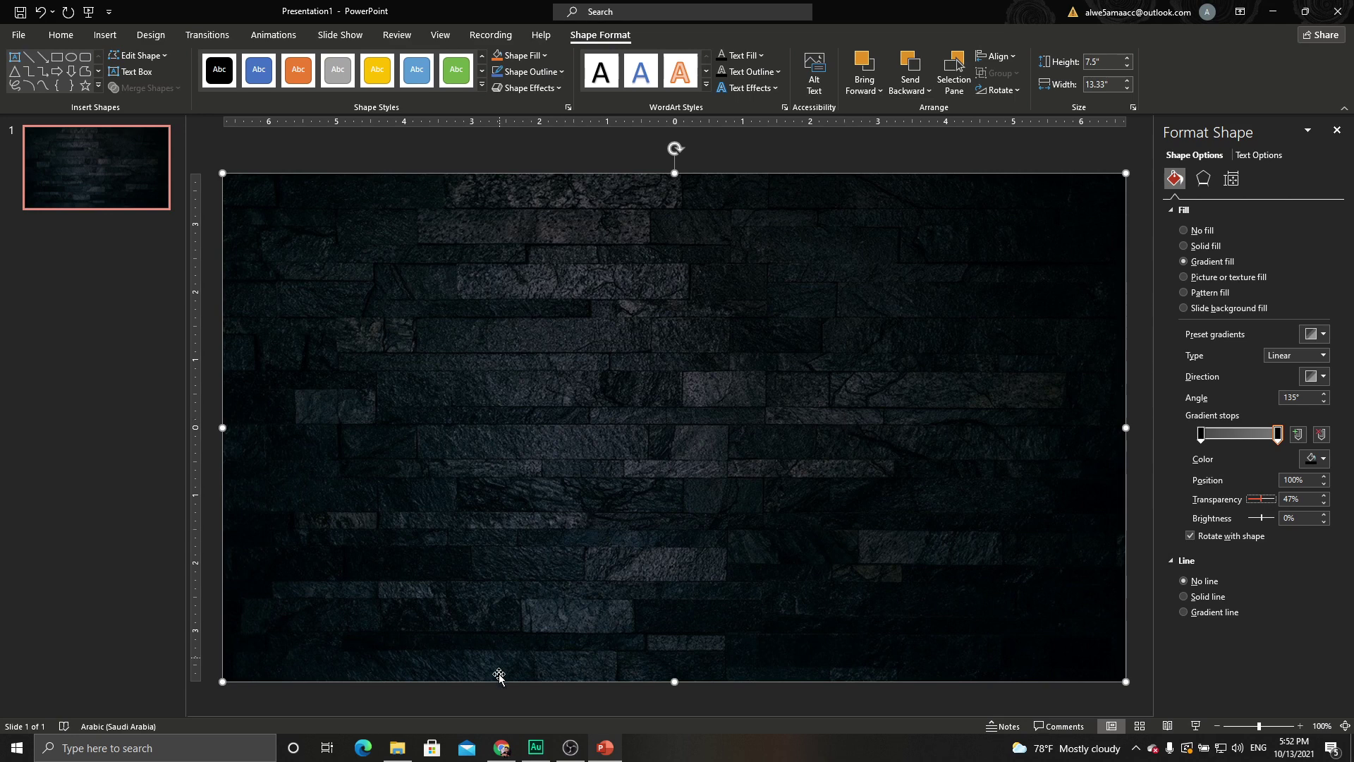
click(501, 748)
click(1089, 14)
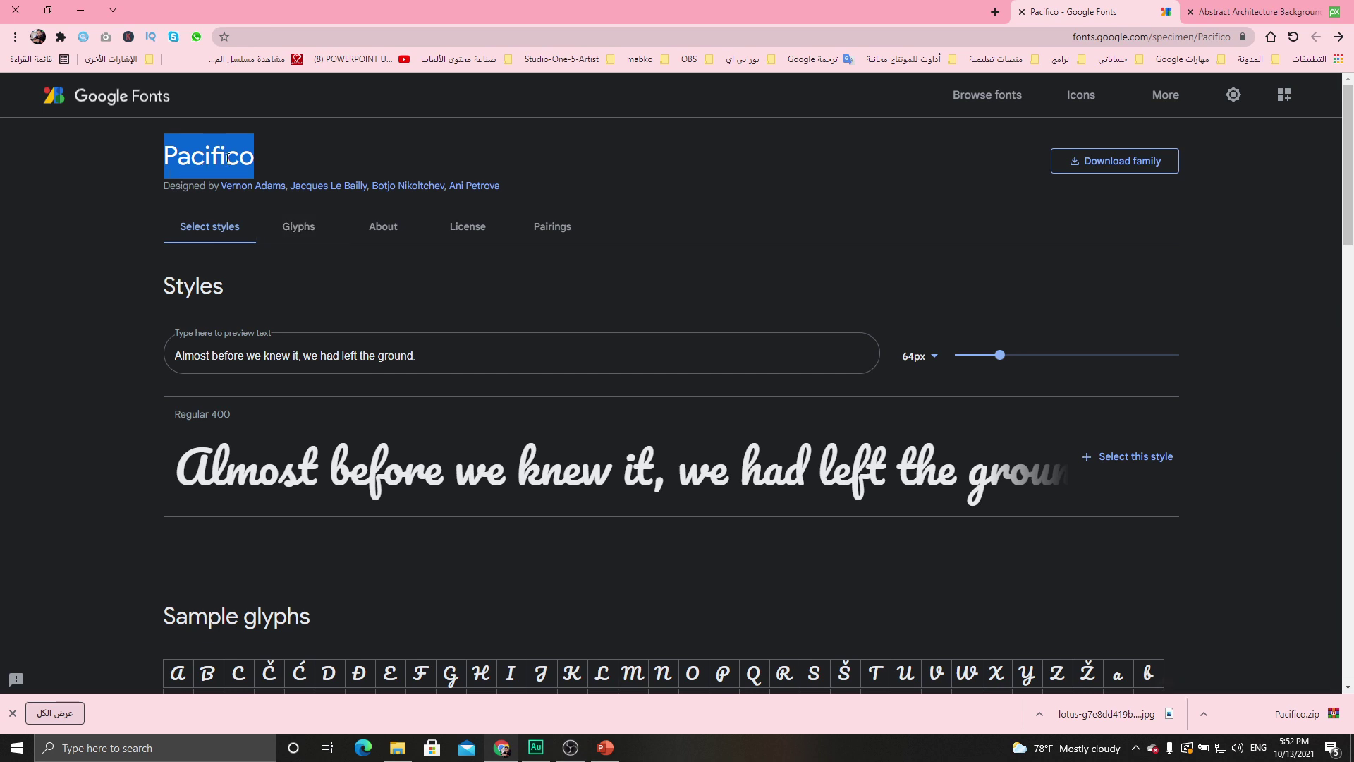
Scroll through the Pacifico sample glyphs, then return to the PowerPoint slide
scroll(340, 278, down, 3)
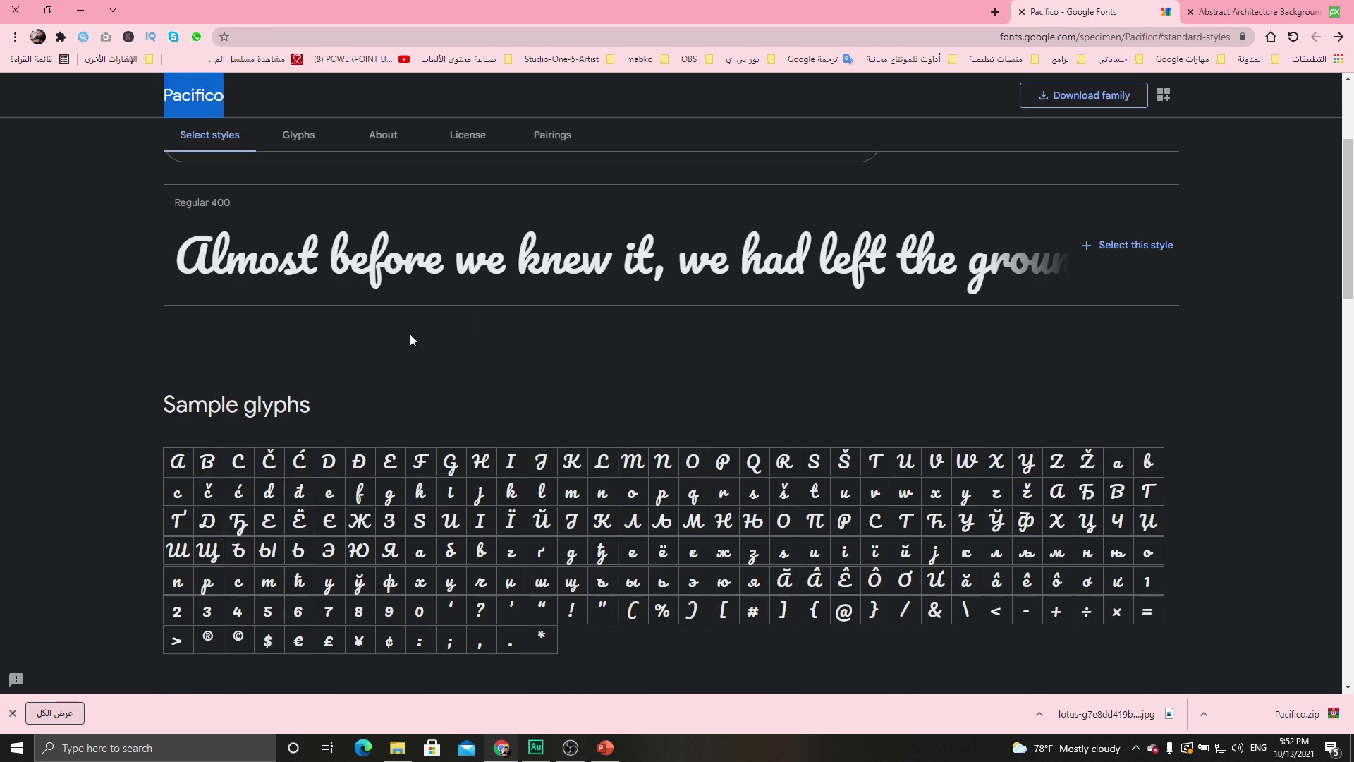
scroll(376, 353, down, 1)
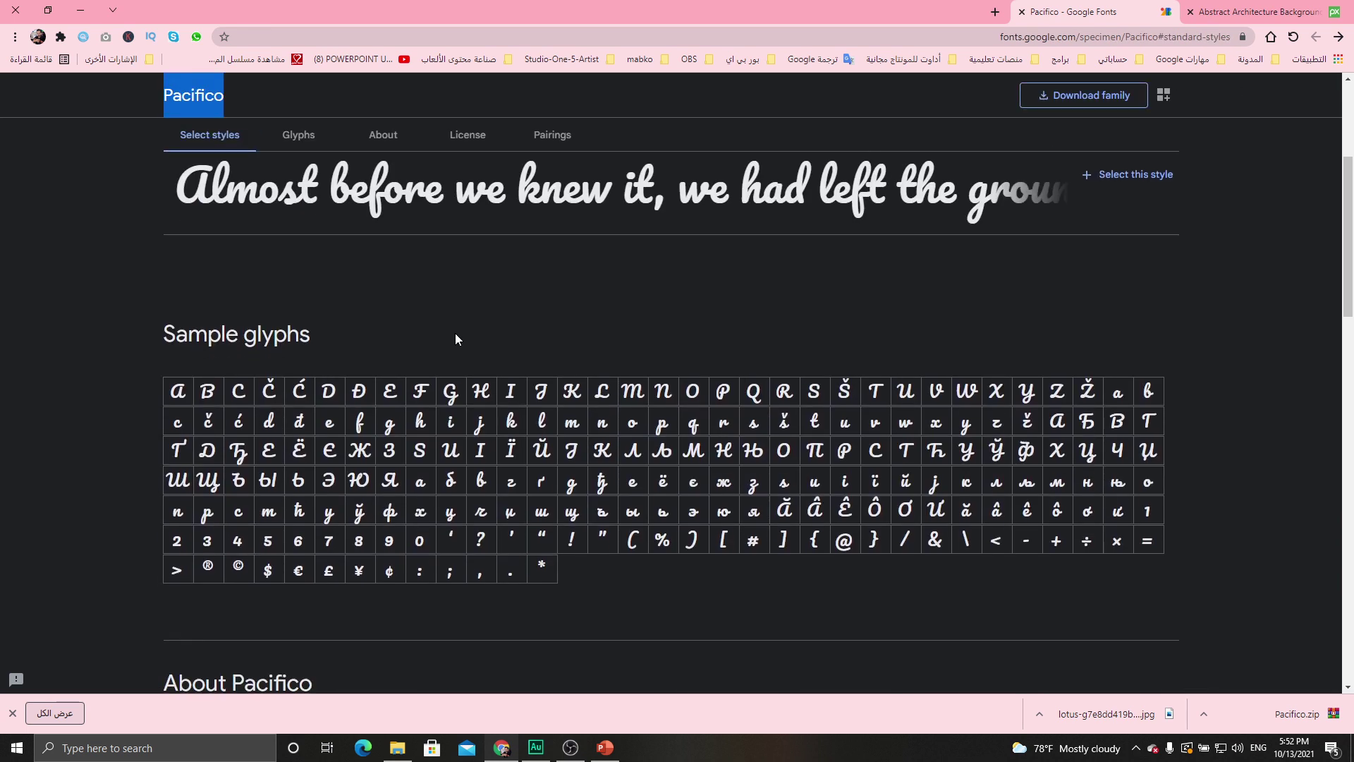
scroll(422, 343, down, 1)
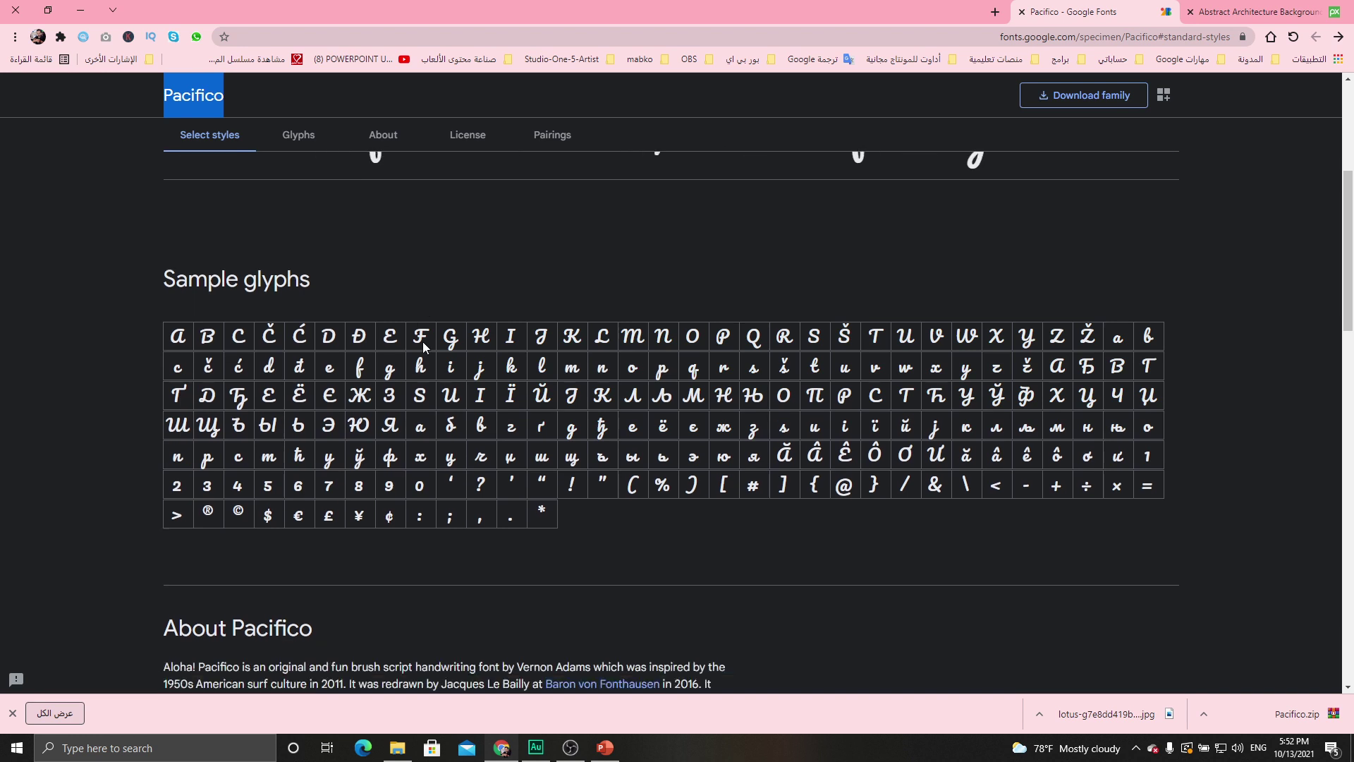
scroll(424, 344, up, 2)
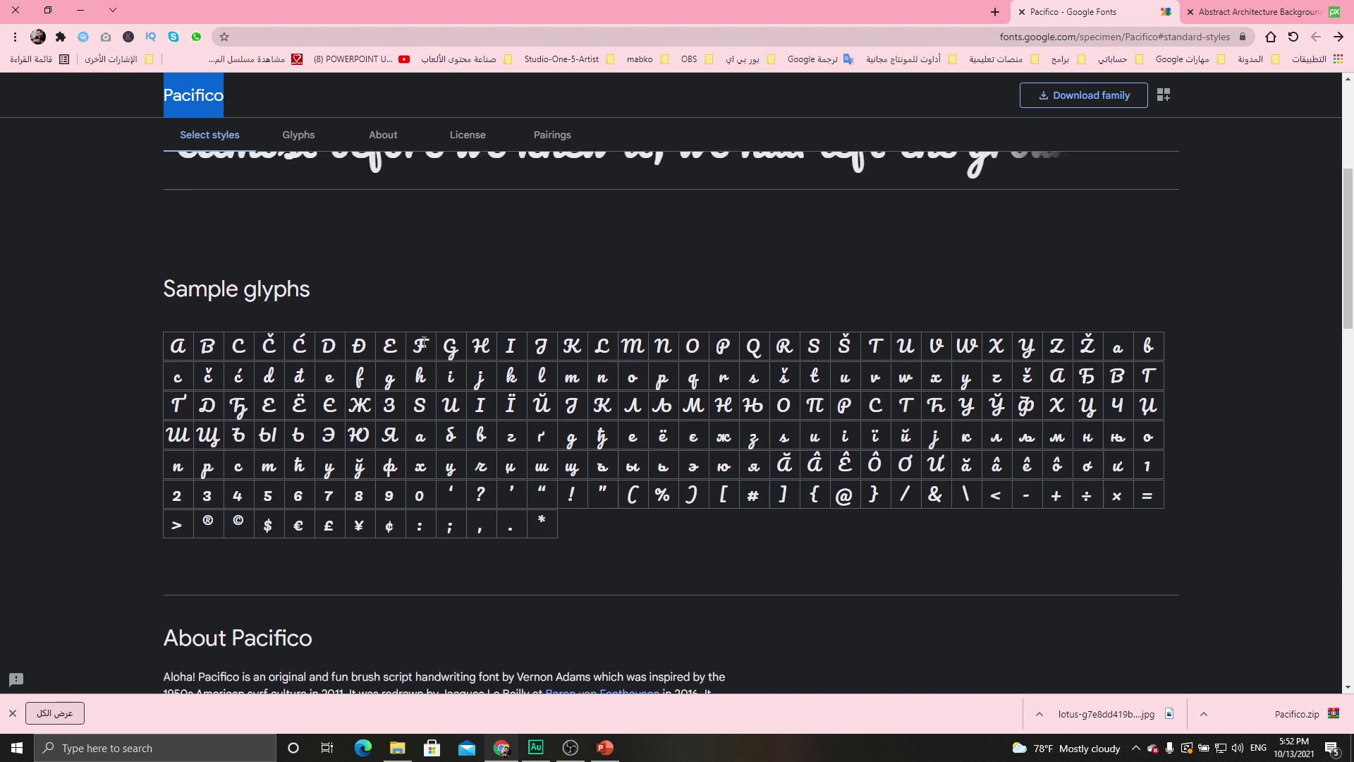
scroll(543, 315, up, 1)
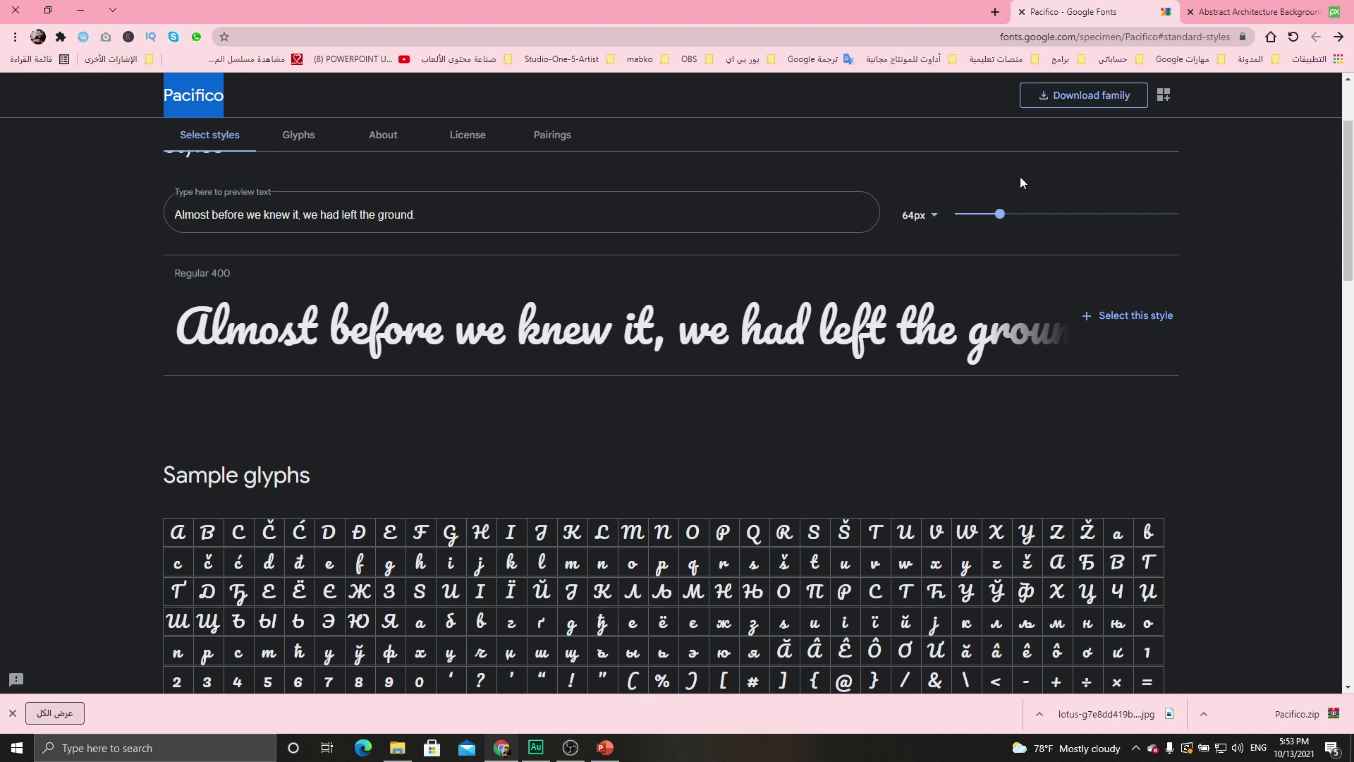
click(605, 747)
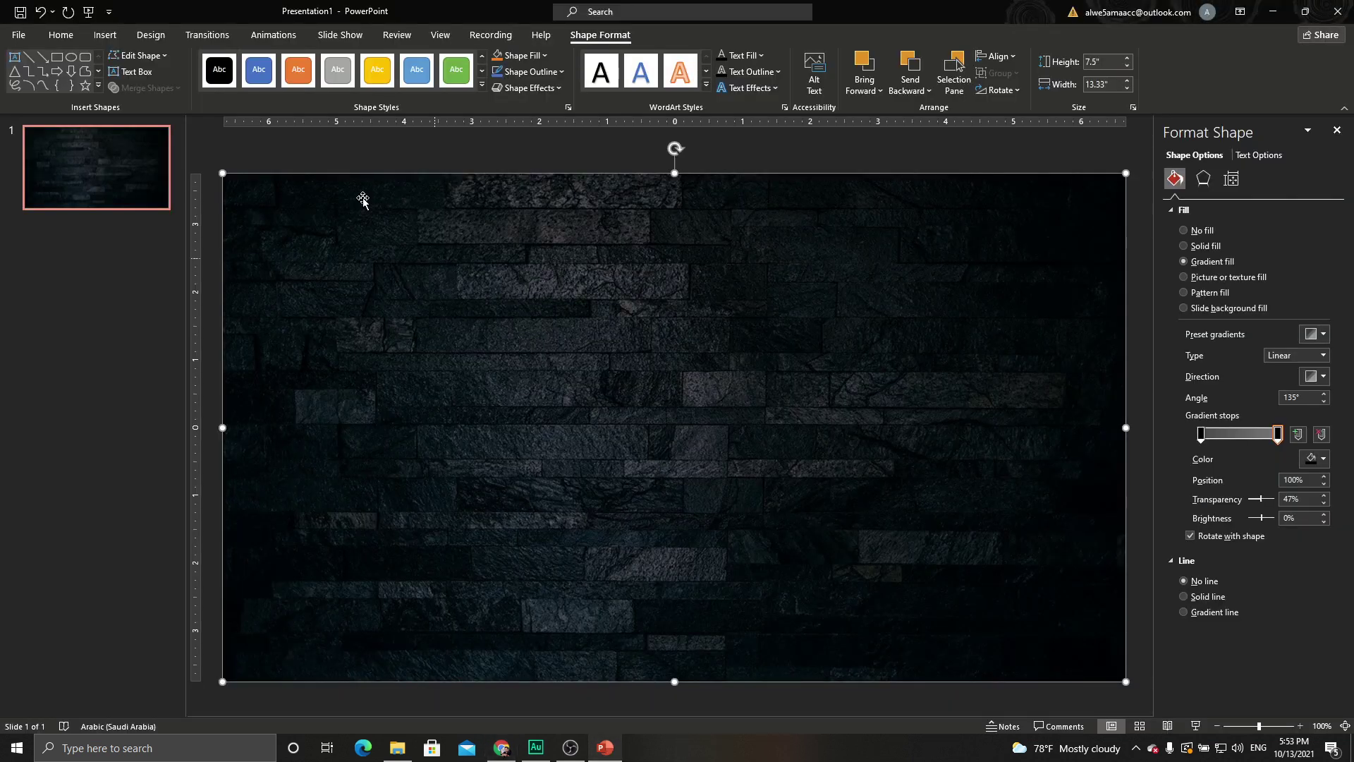
Add a text box with the letter A at font size 115, coloured blue
click(99, 39)
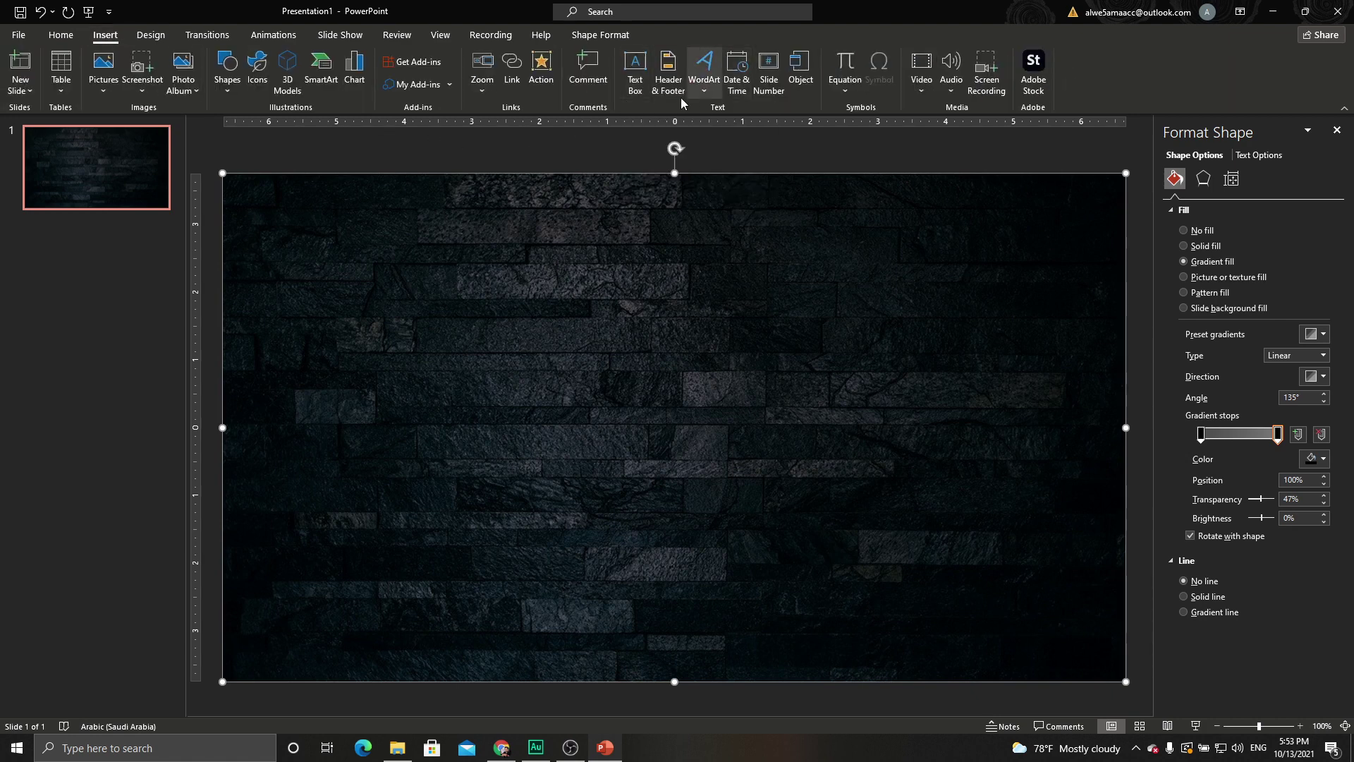
click(635, 89)
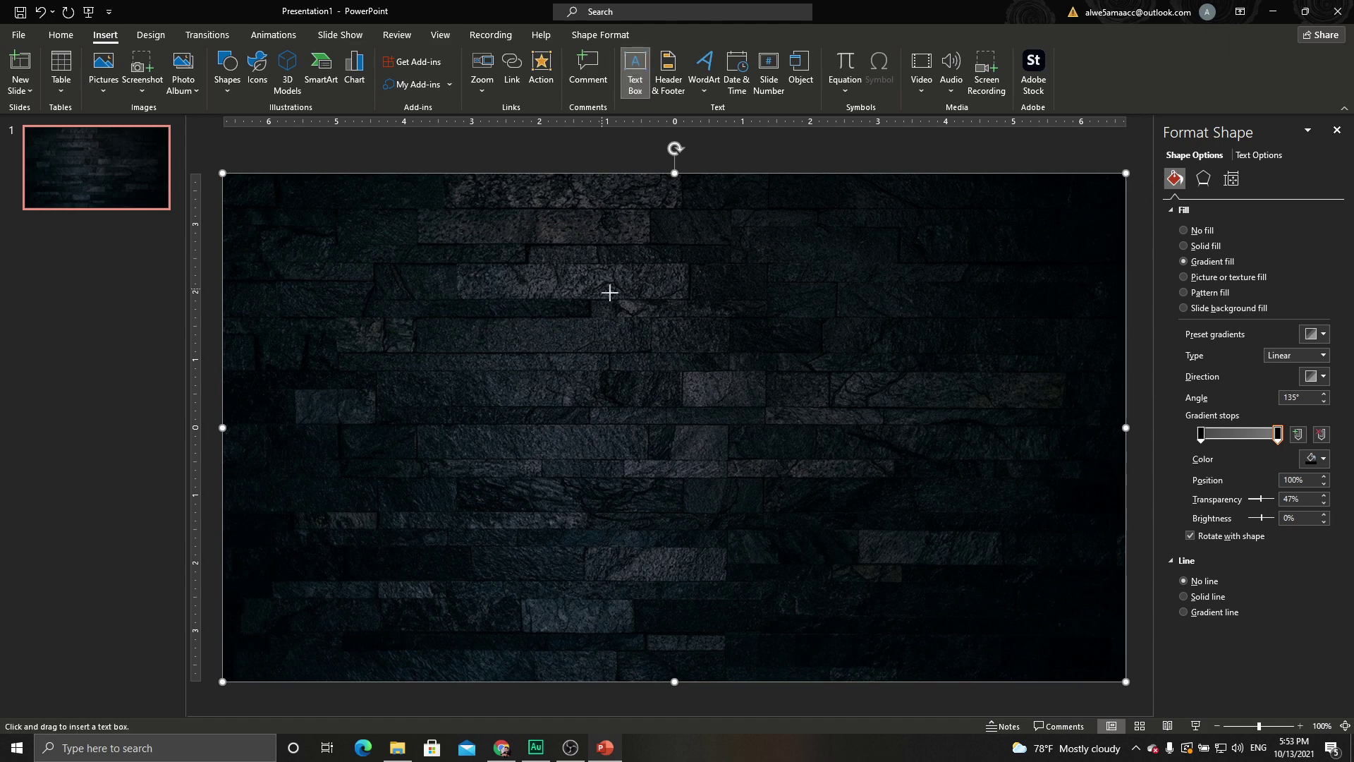
drag(681, 343, 564, 258)
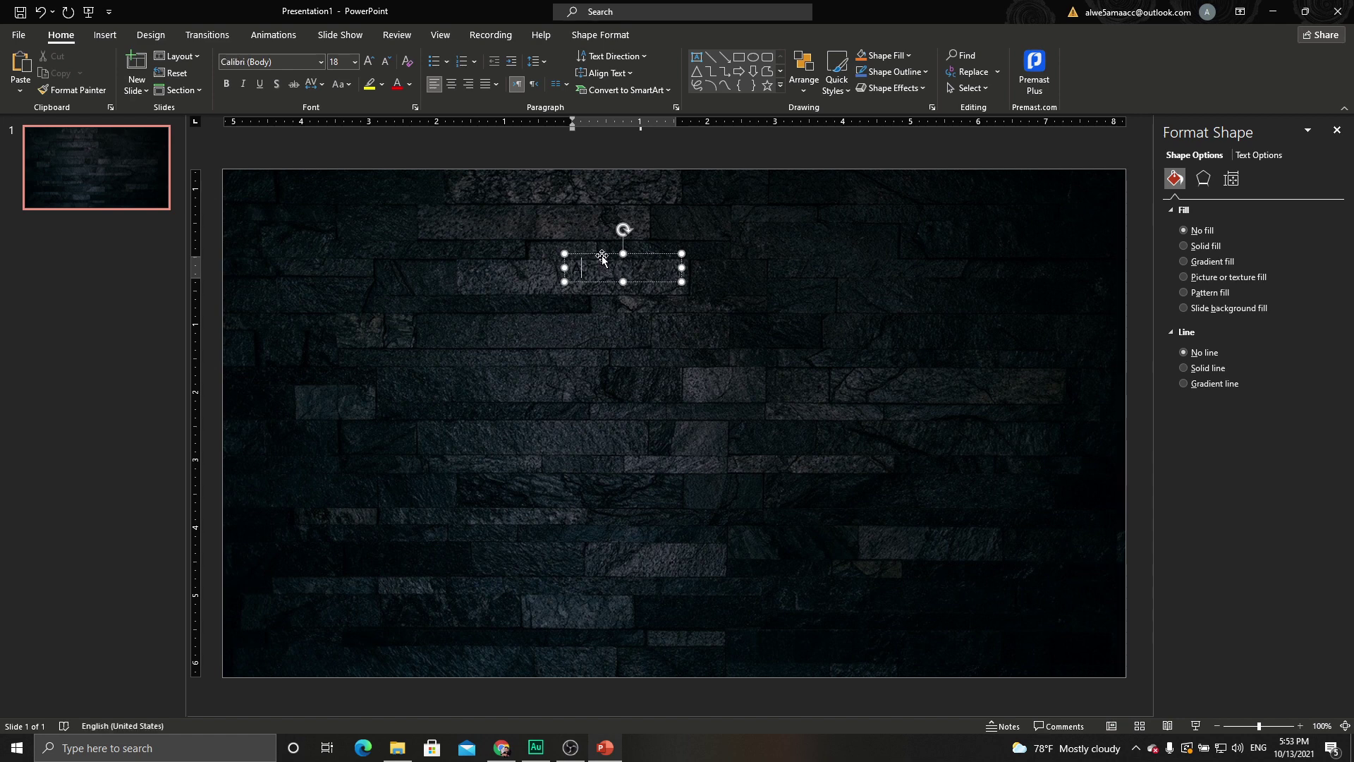
click(602, 255)
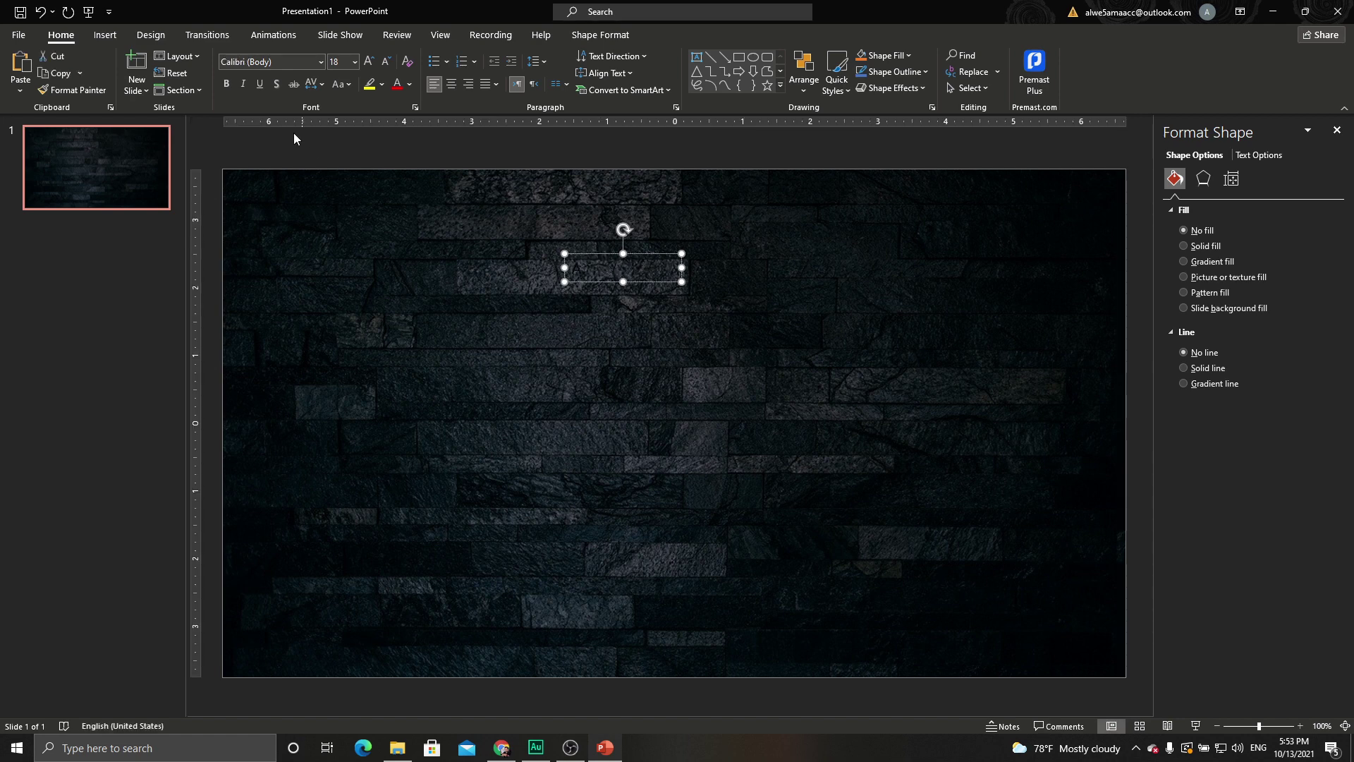
click(373, 65)
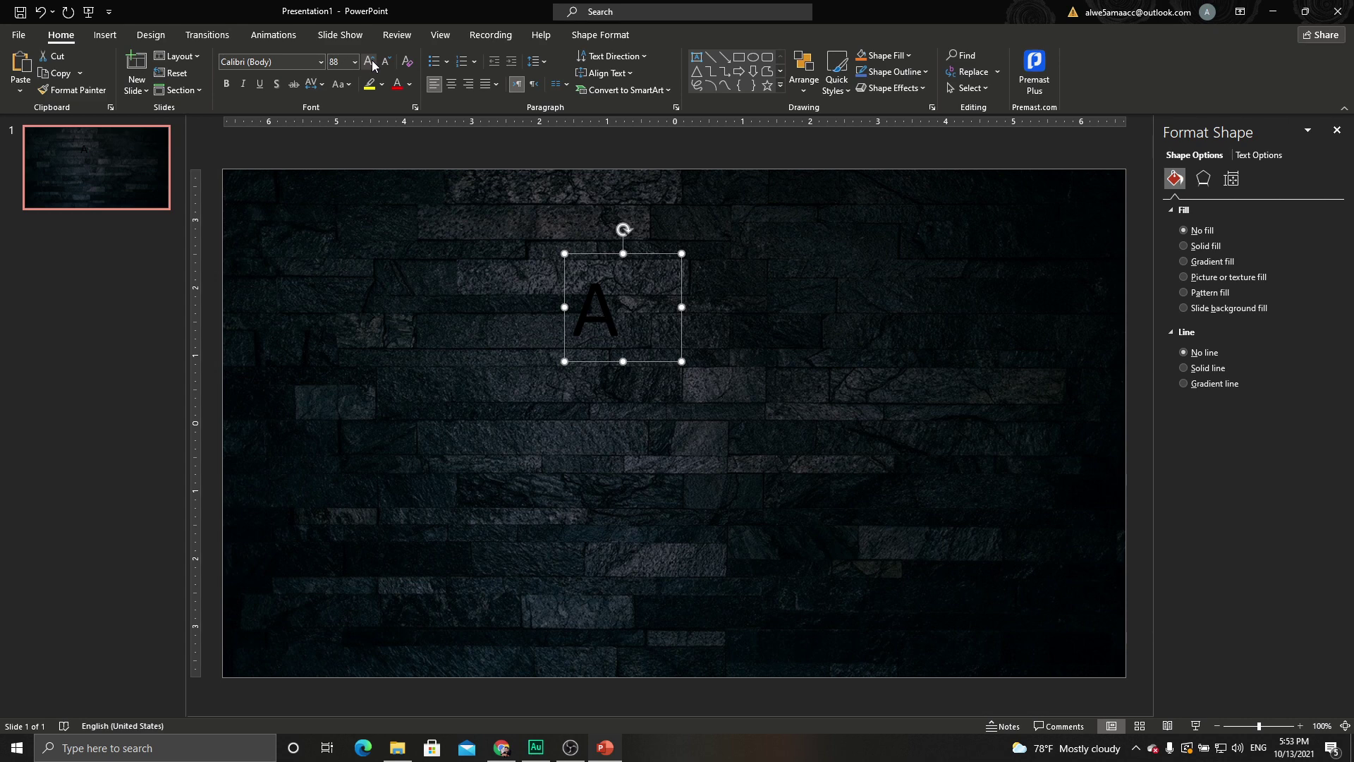
click(368, 61)
click(369, 61)
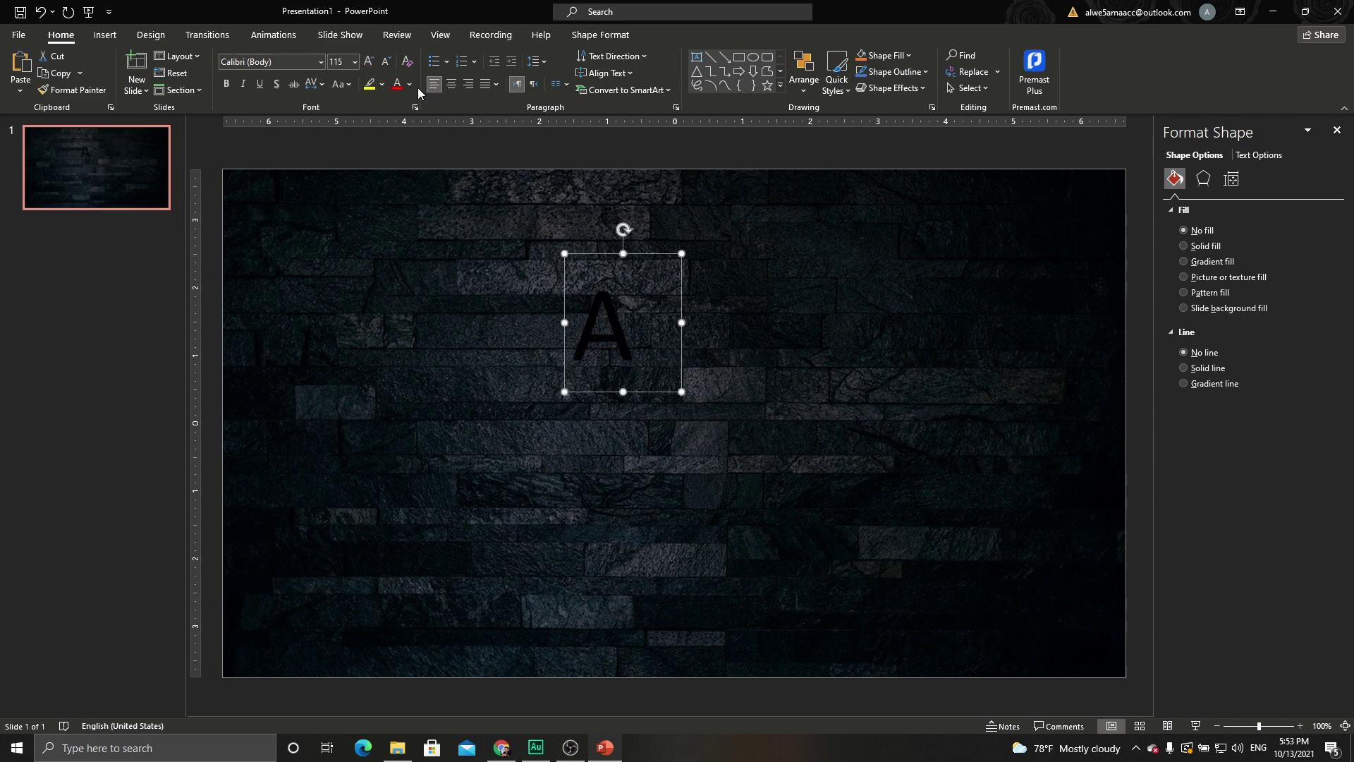
click(410, 84)
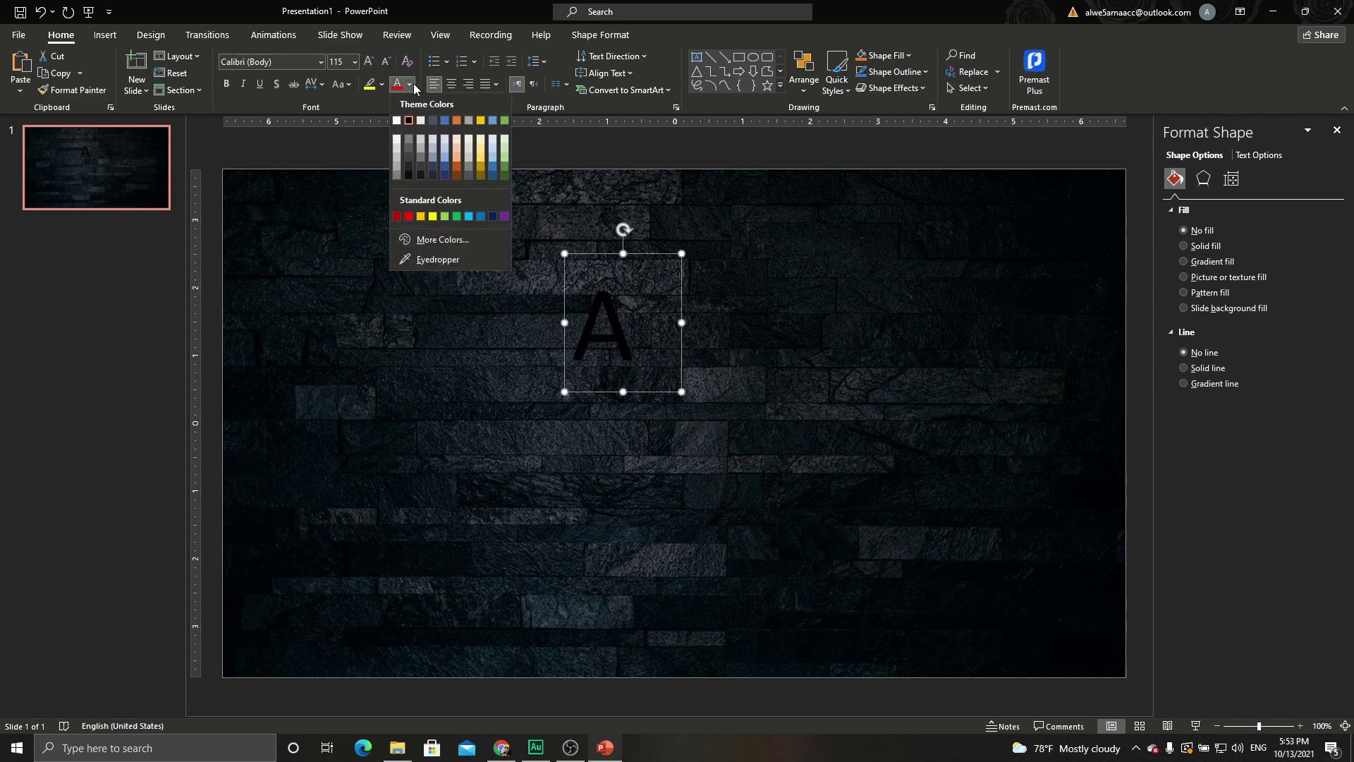
click(471, 220)
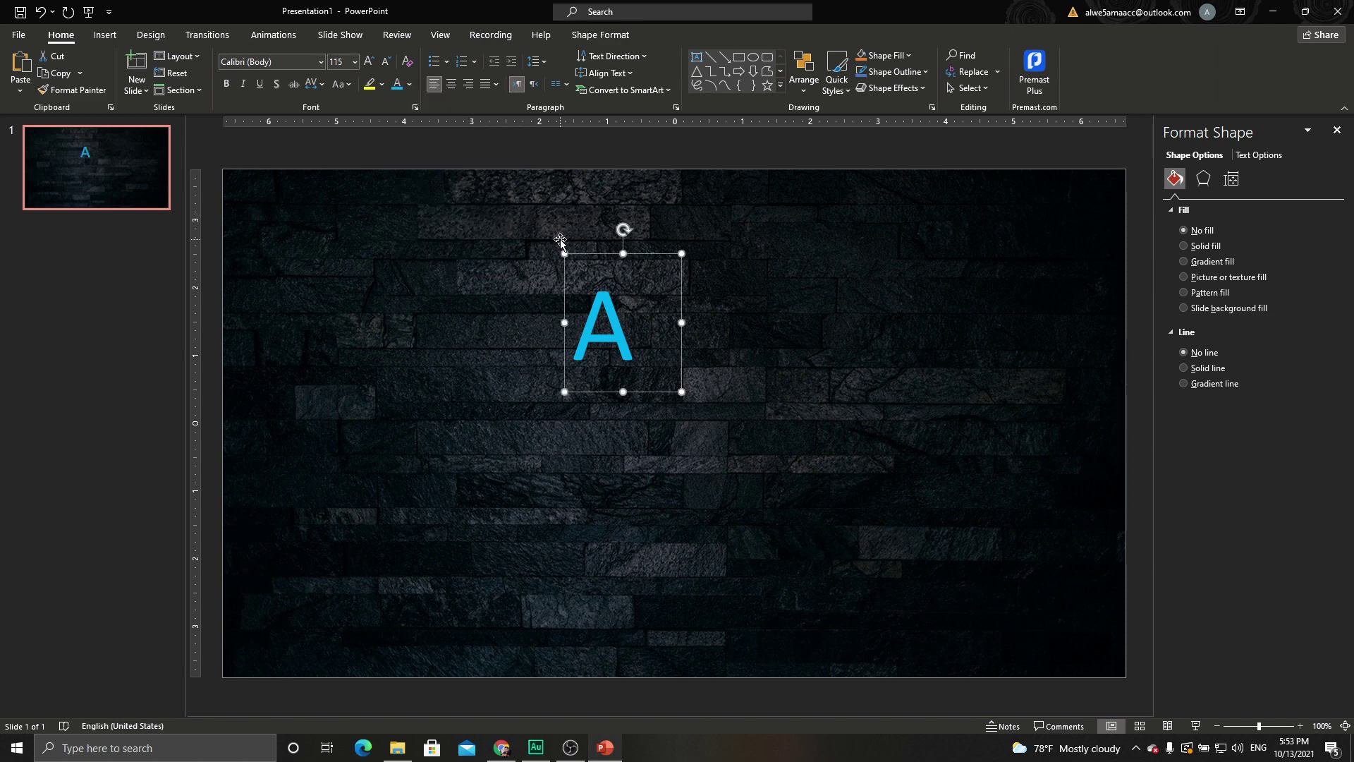
Change the letter's font to Pacifico
click(283, 64)
text(P)
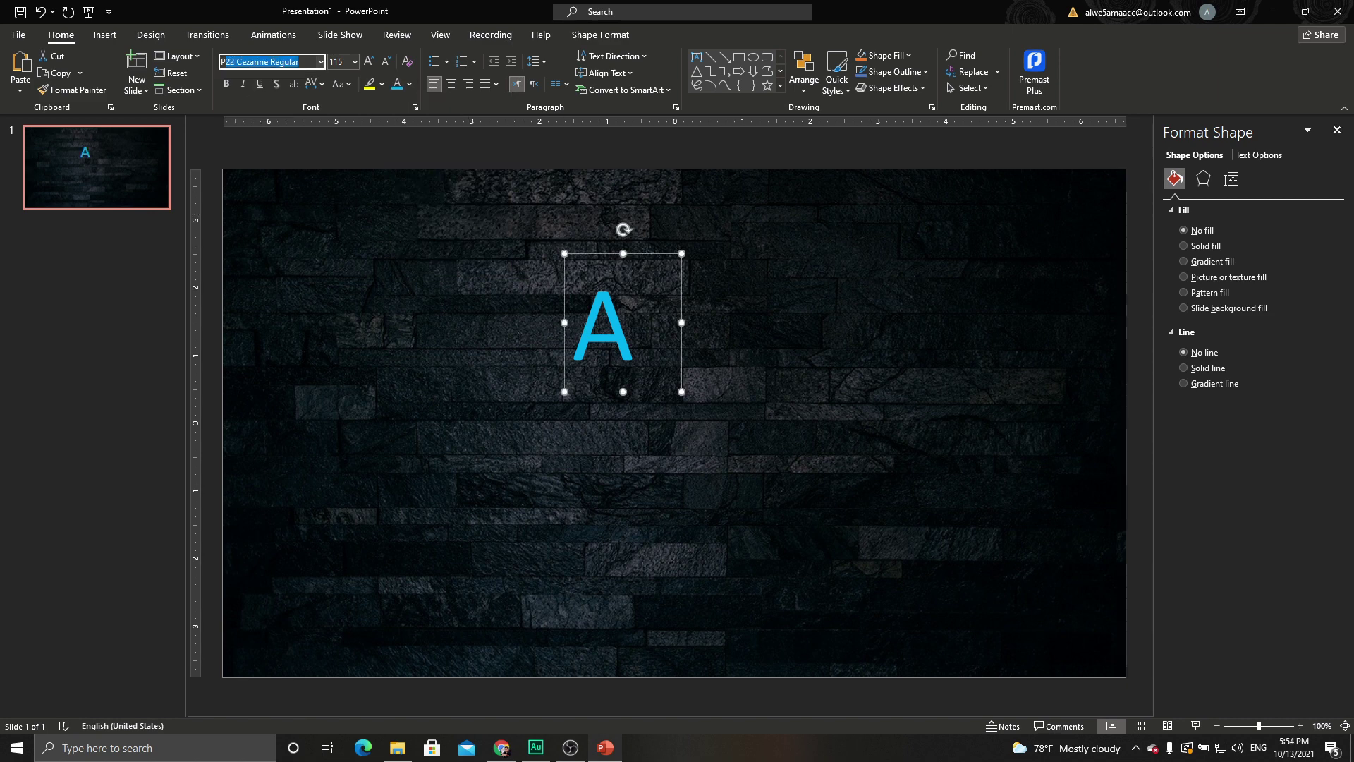
text(ablo)
click(320, 62)
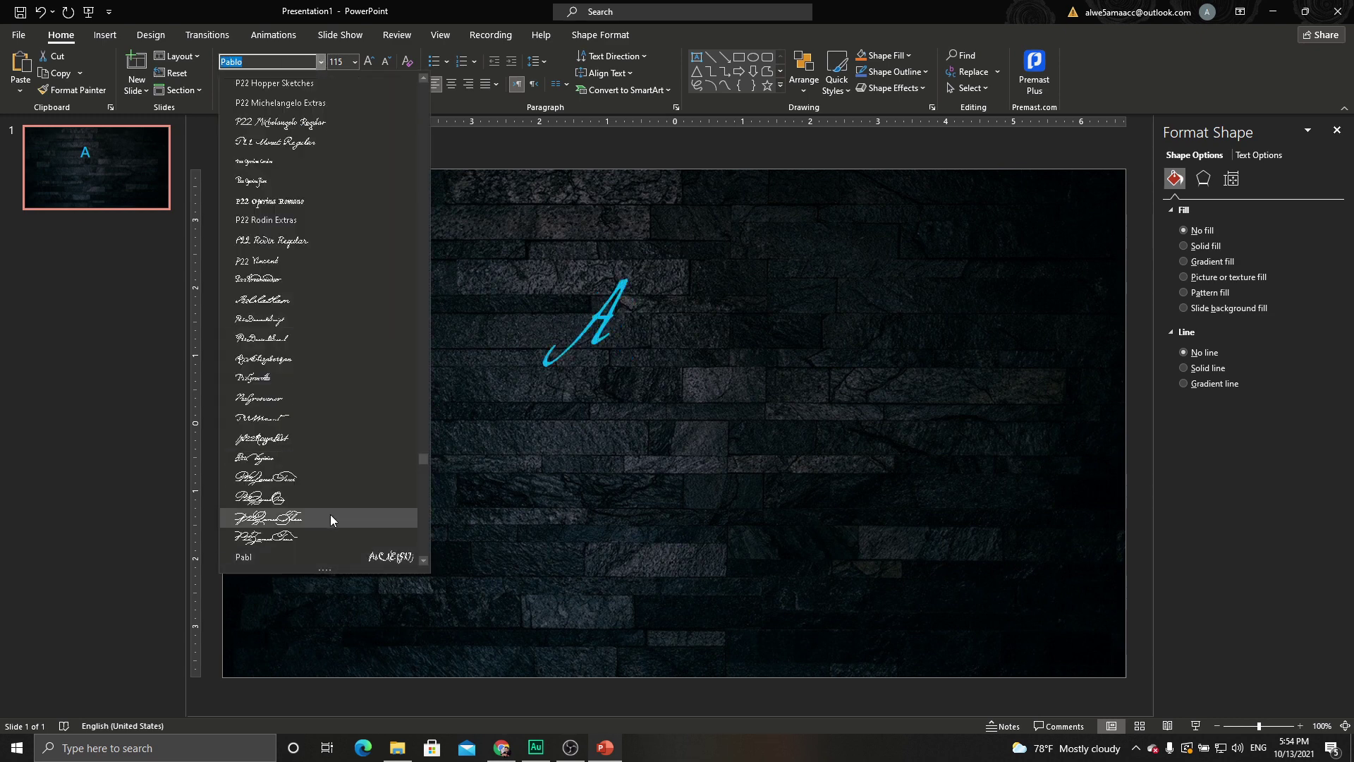
scroll(330, 514, down, 1)
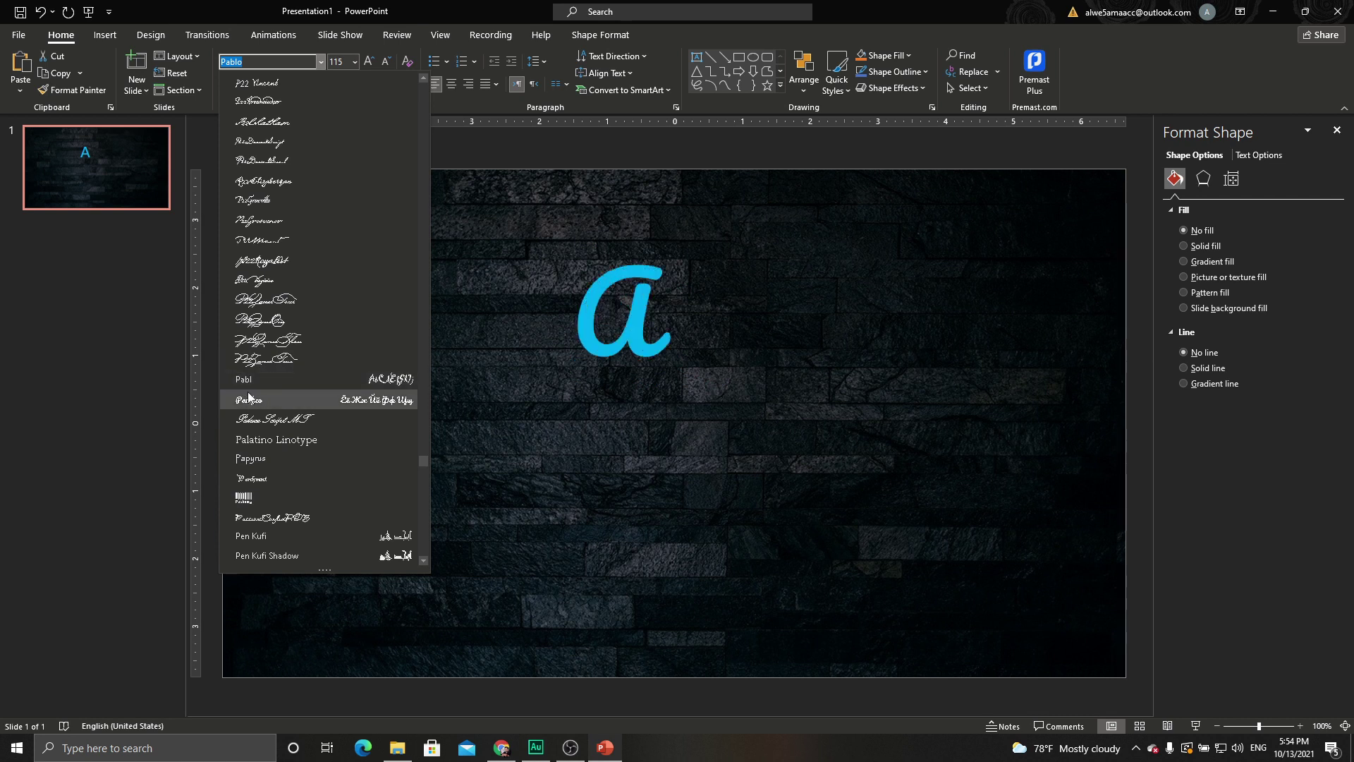
click(299, 400)
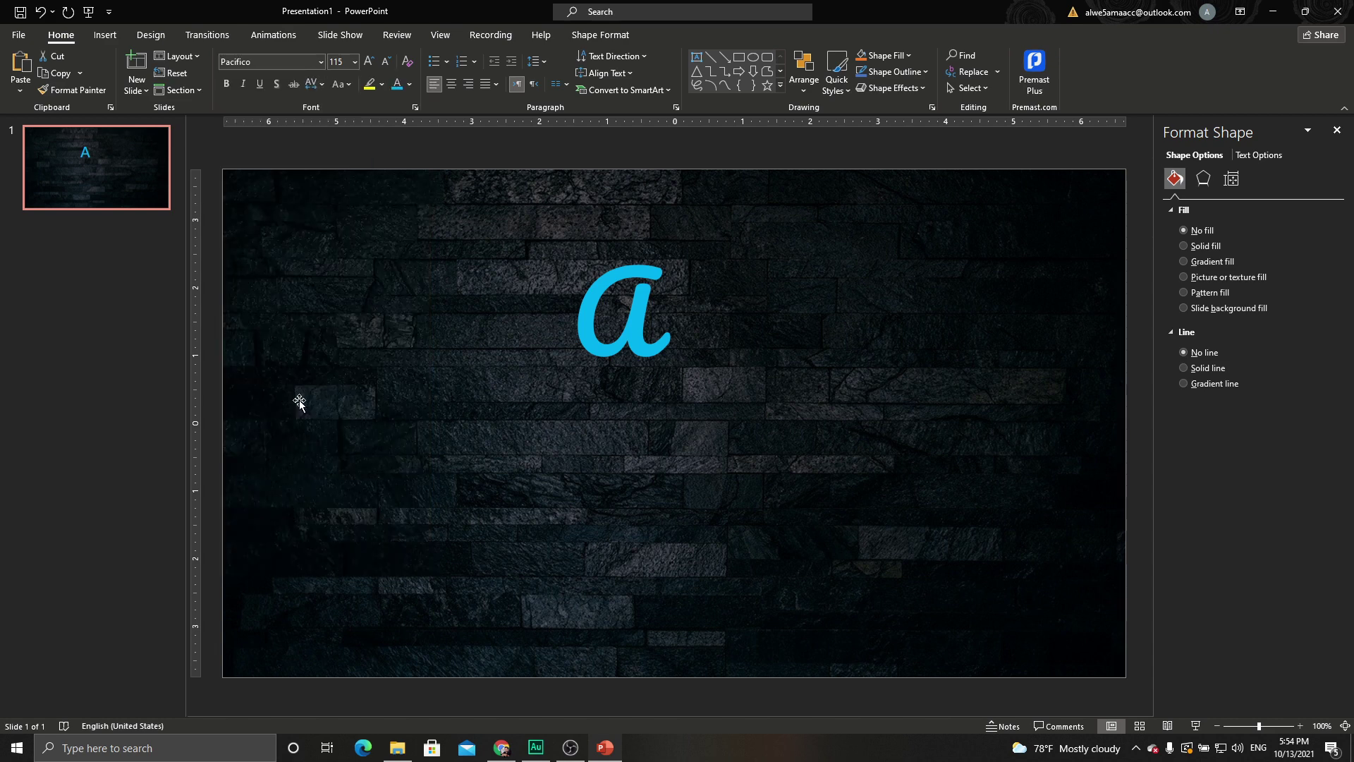
Give the letter a white text outline 3 pt thick
drag(608, 274, 546, 305)
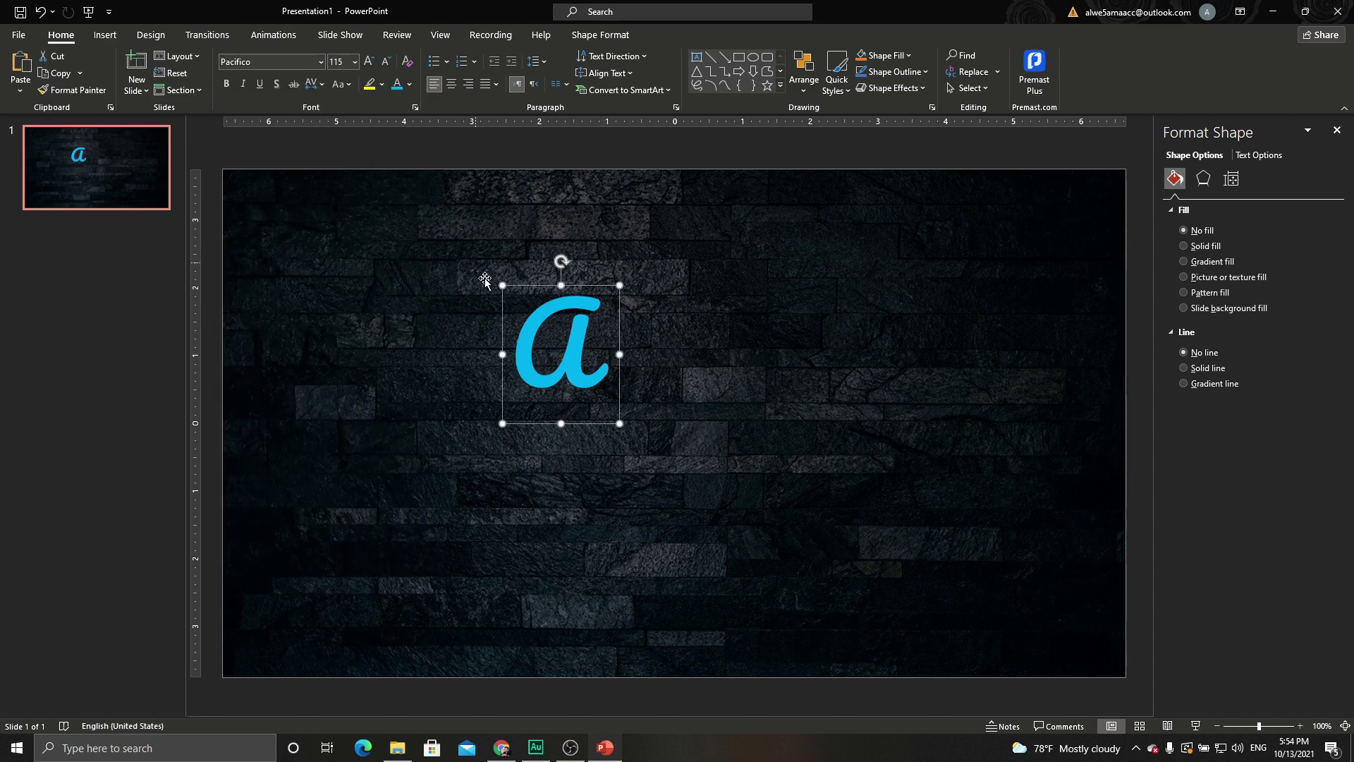
click(587, 36)
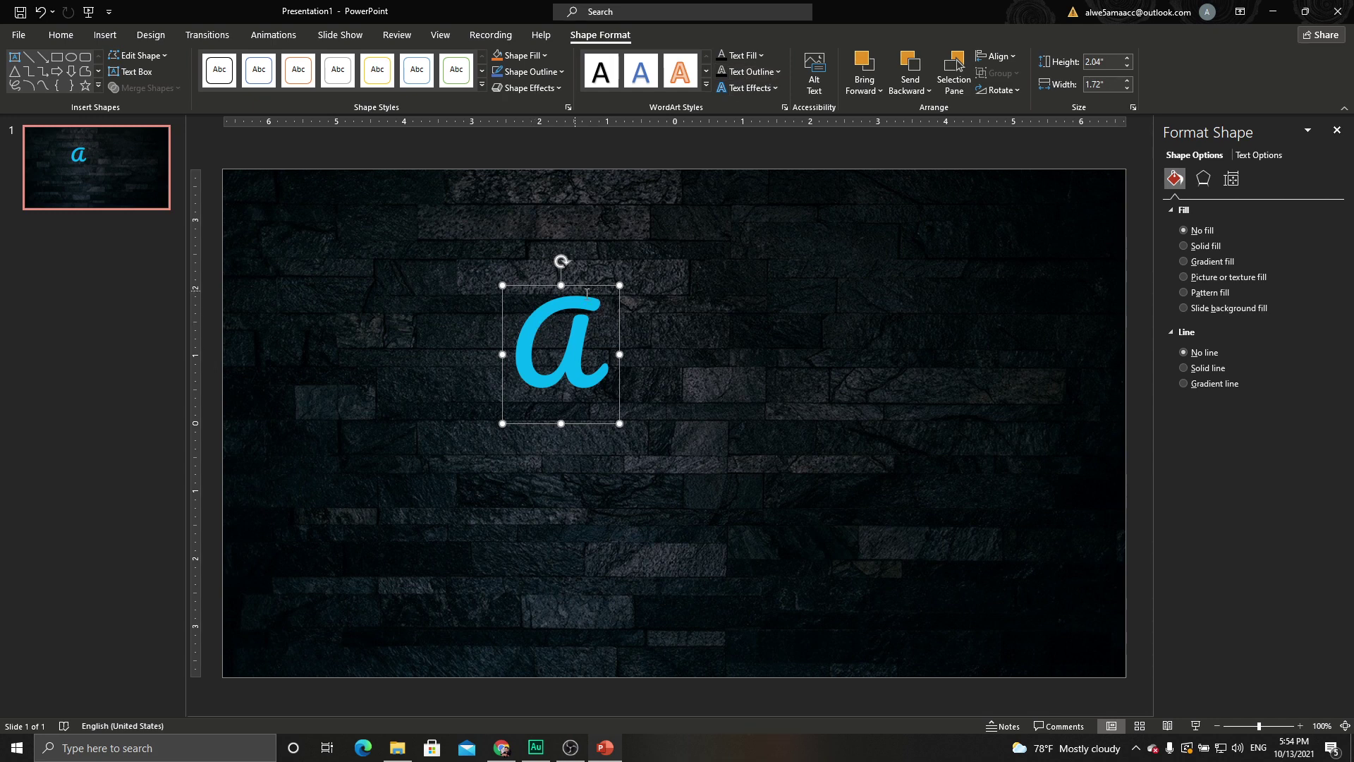
click(767, 73)
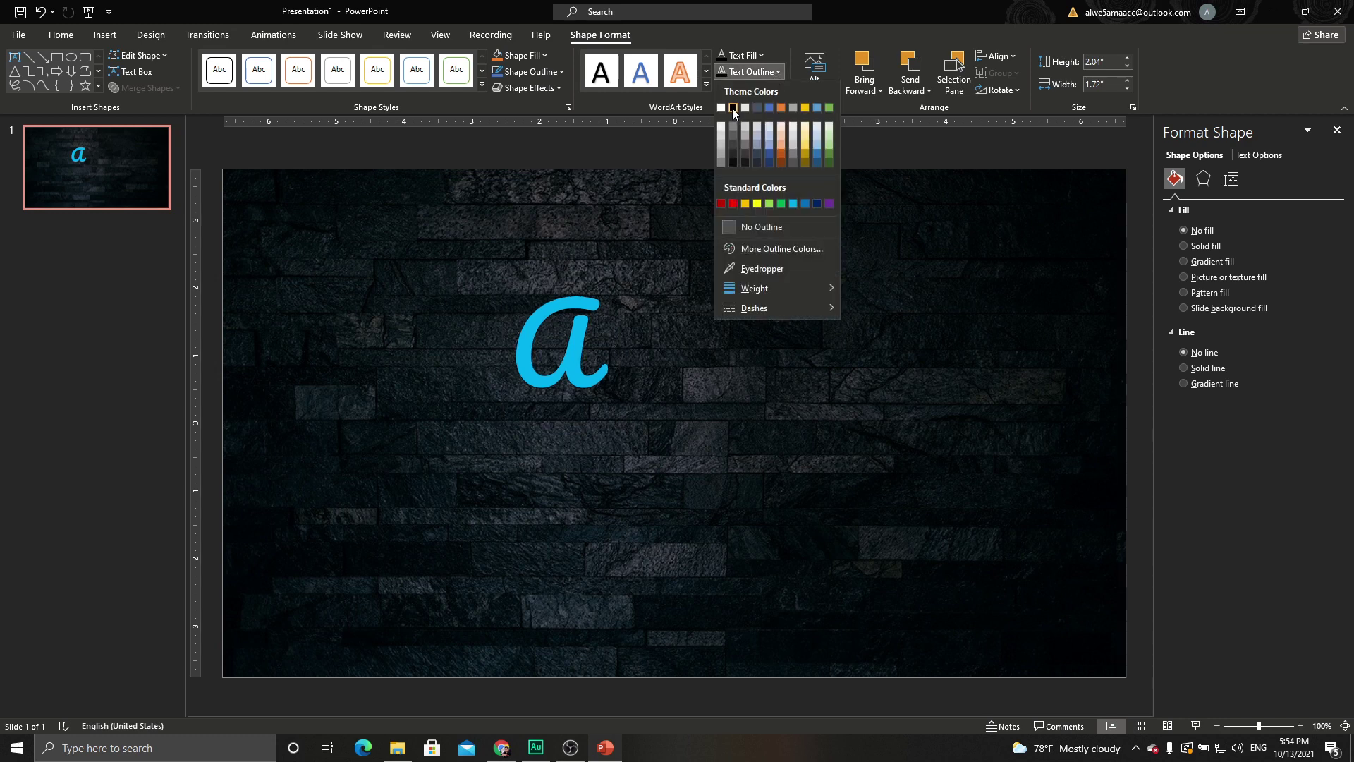
click(722, 109)
click(747, 72)
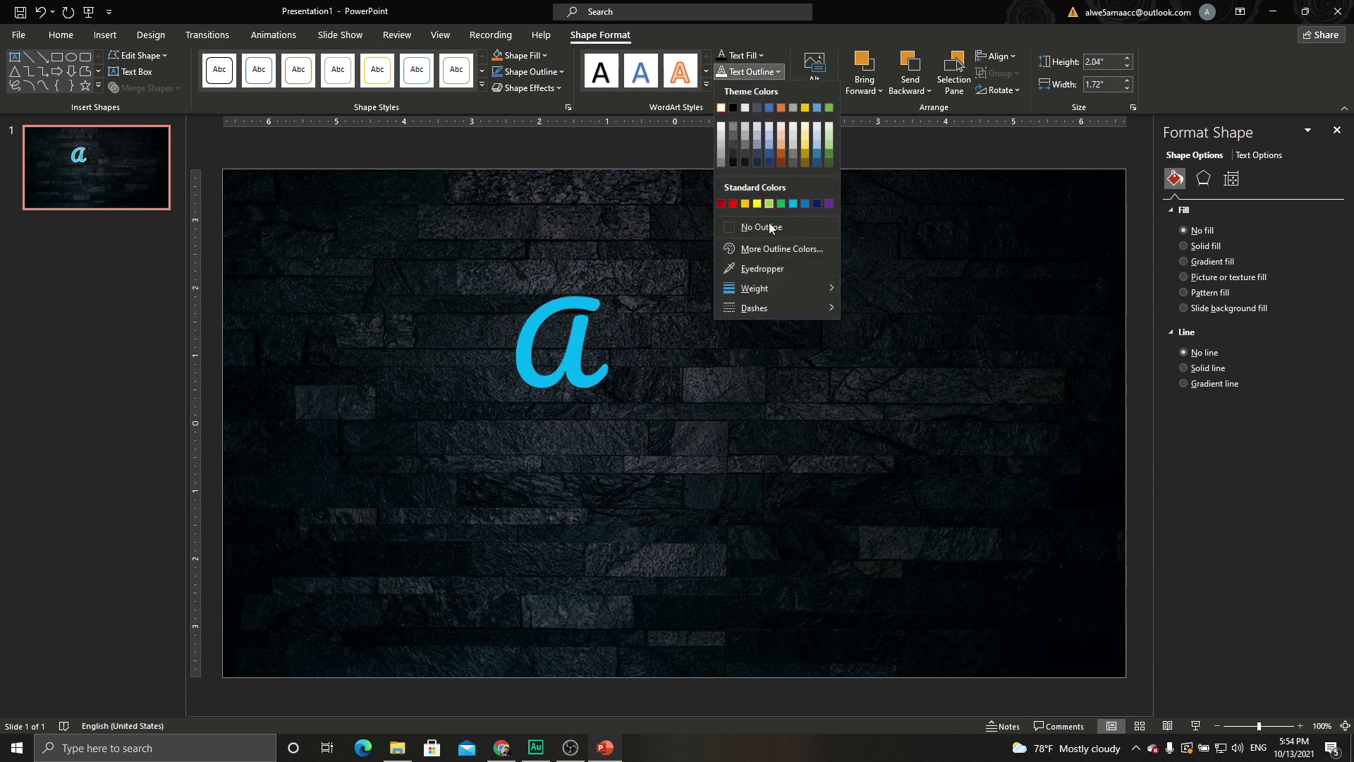
mouse_move(755, 288)
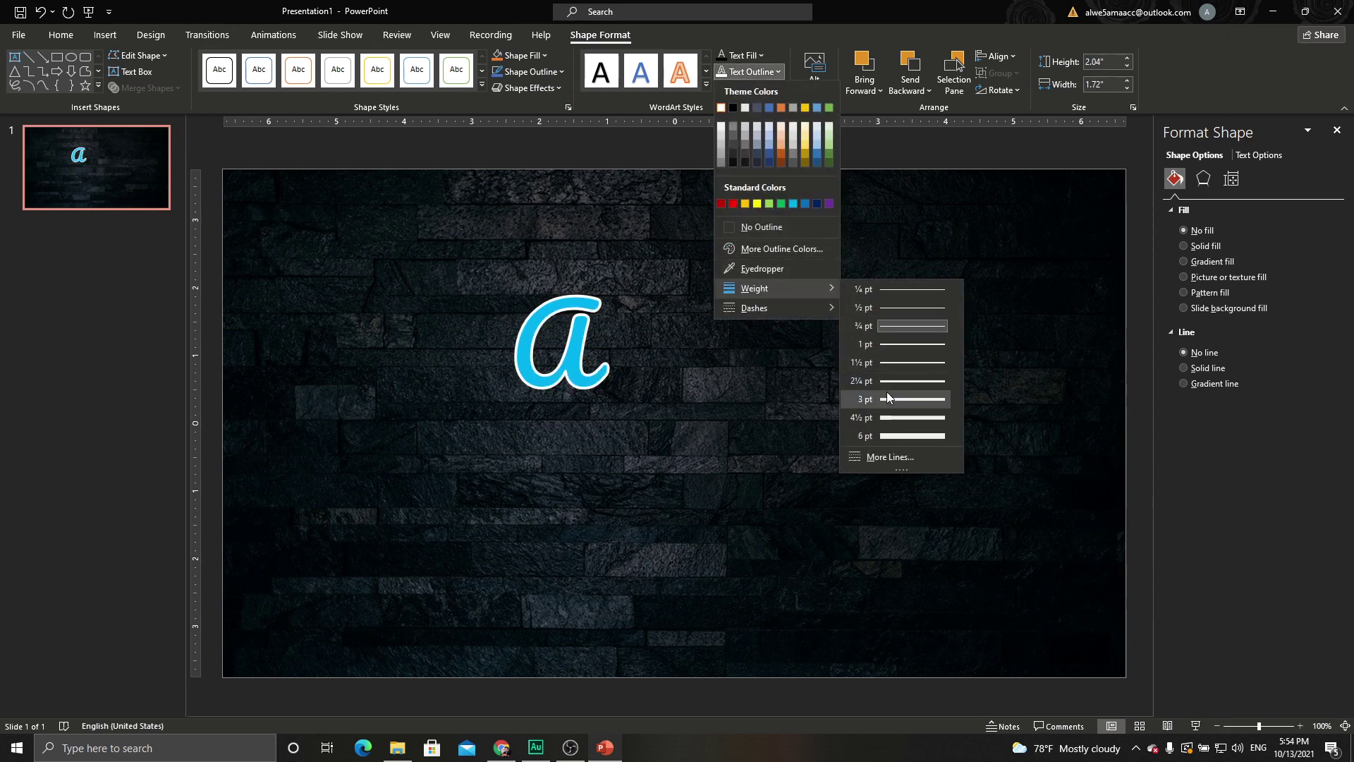
click(887, 399)
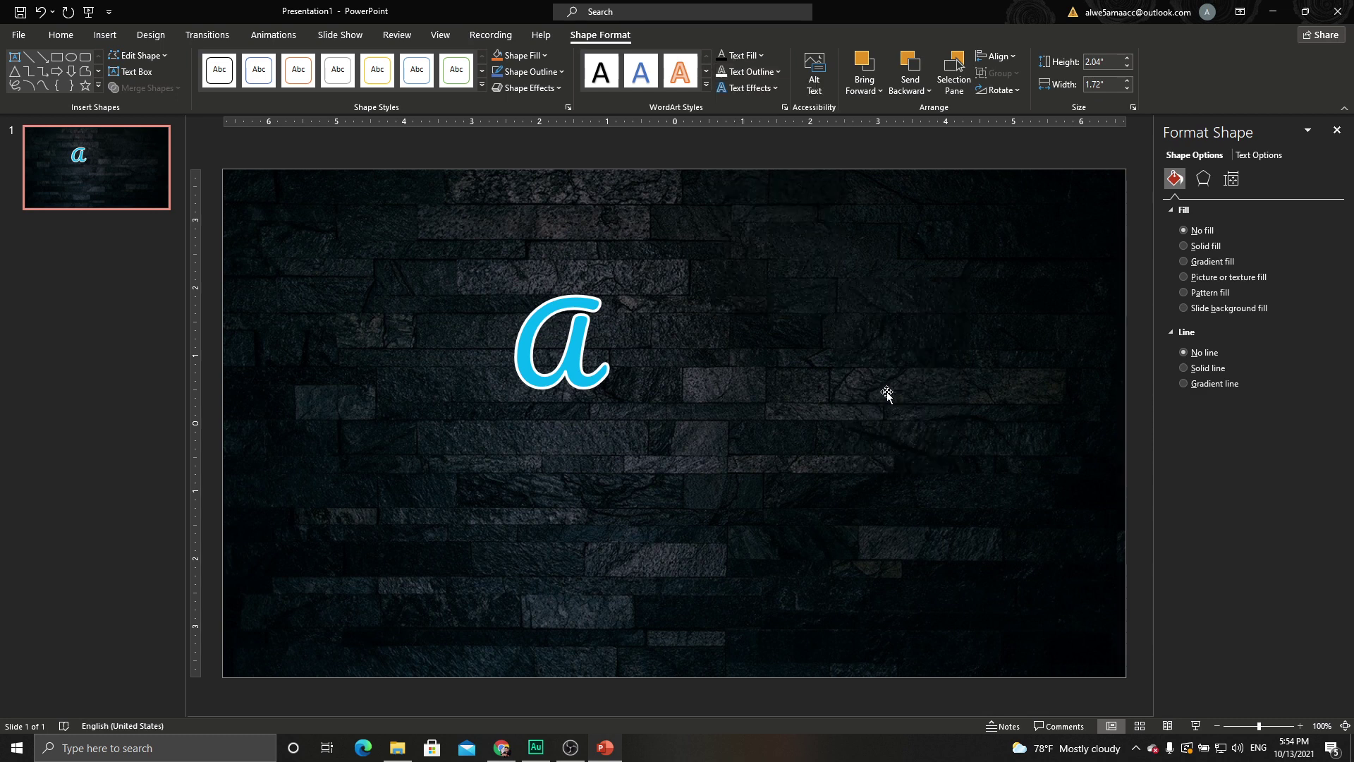
Increase the letter's font size to 166
click(61, 34)
click(368, 63)
click(368, 63)
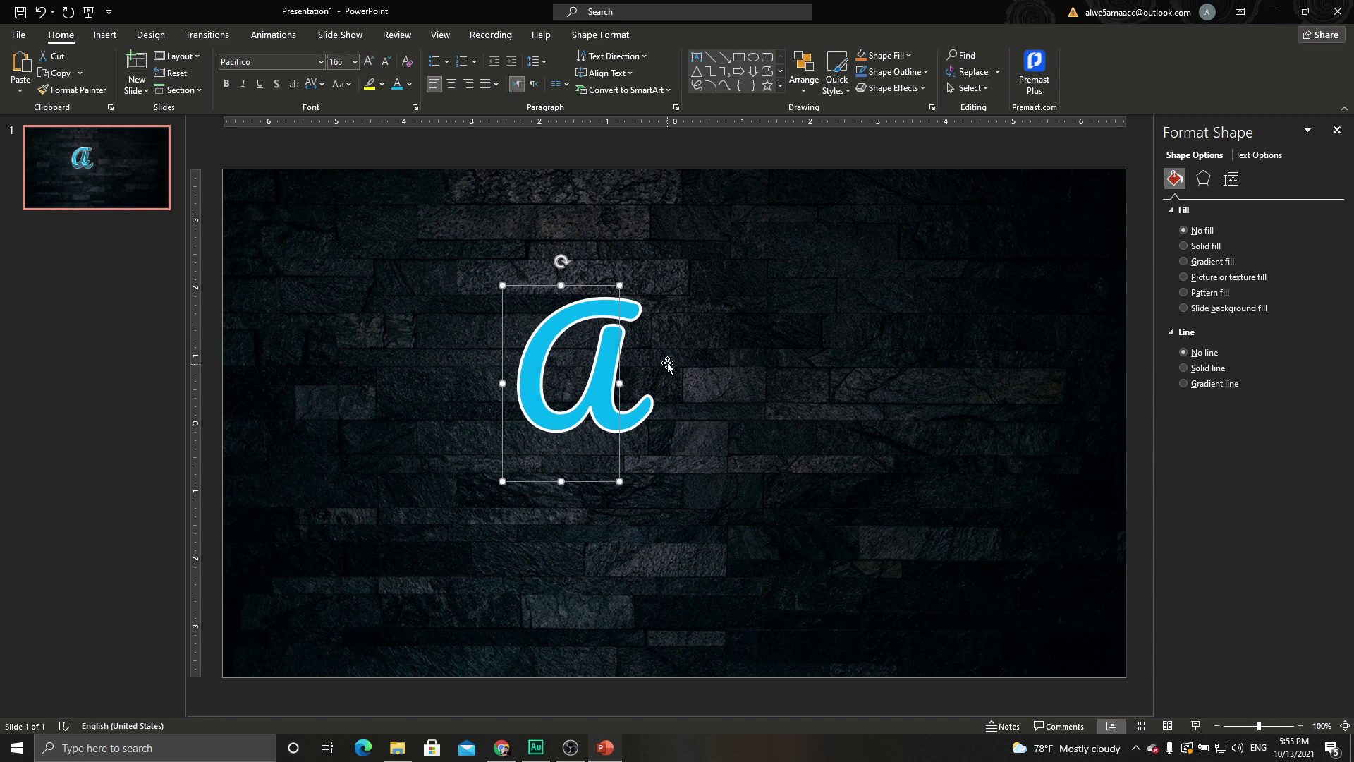
Move the letter up-left and add a light blue outer shadow: 105% size, 15 pt blur, 10% transparency
drag(575, 297, 430, 226)
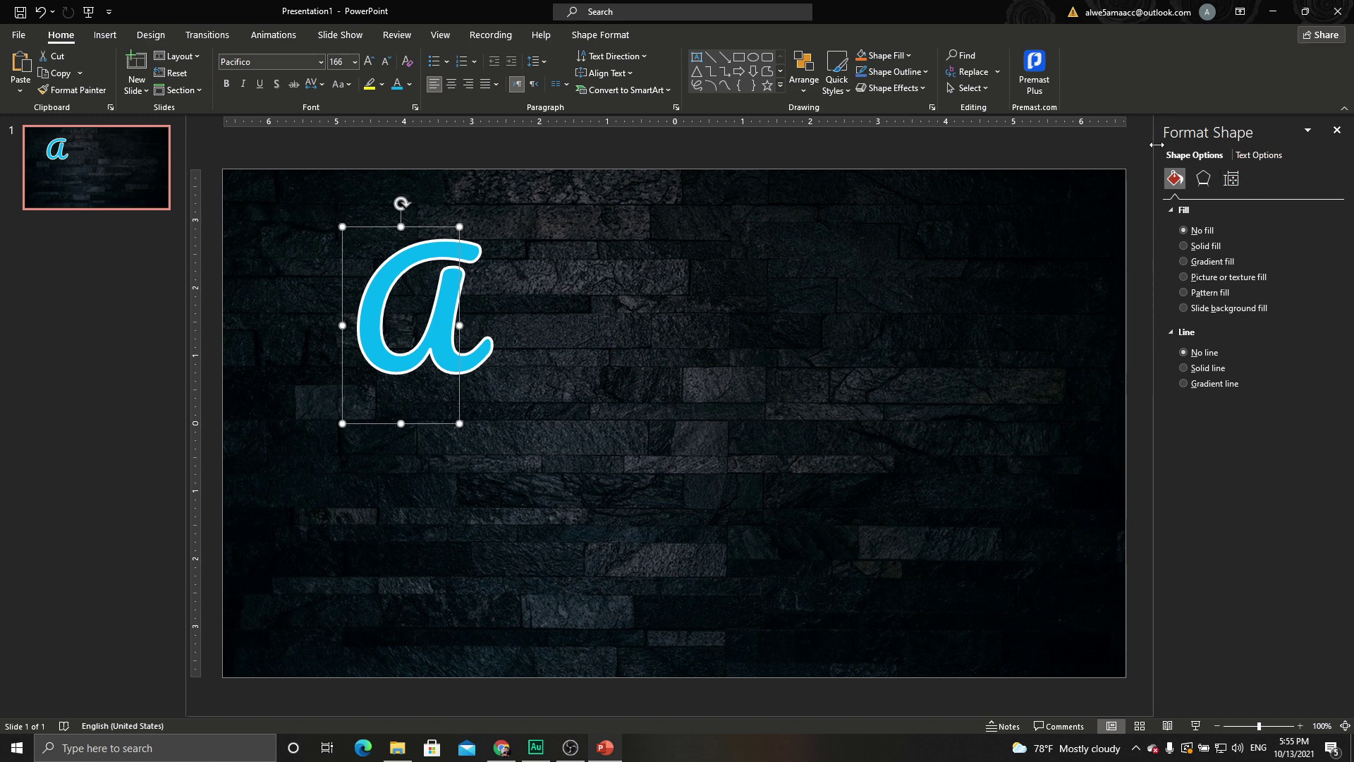
click(1267, 158)
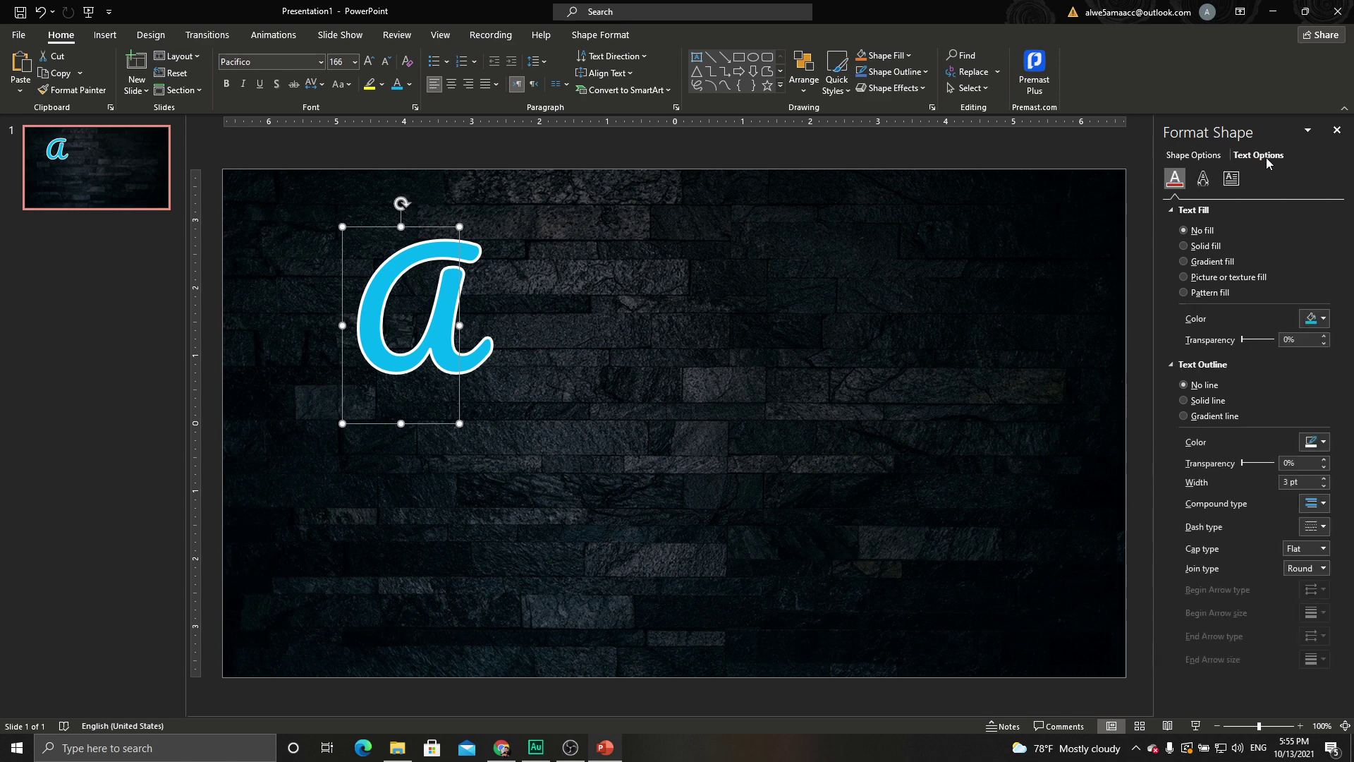
click(1200, 181)
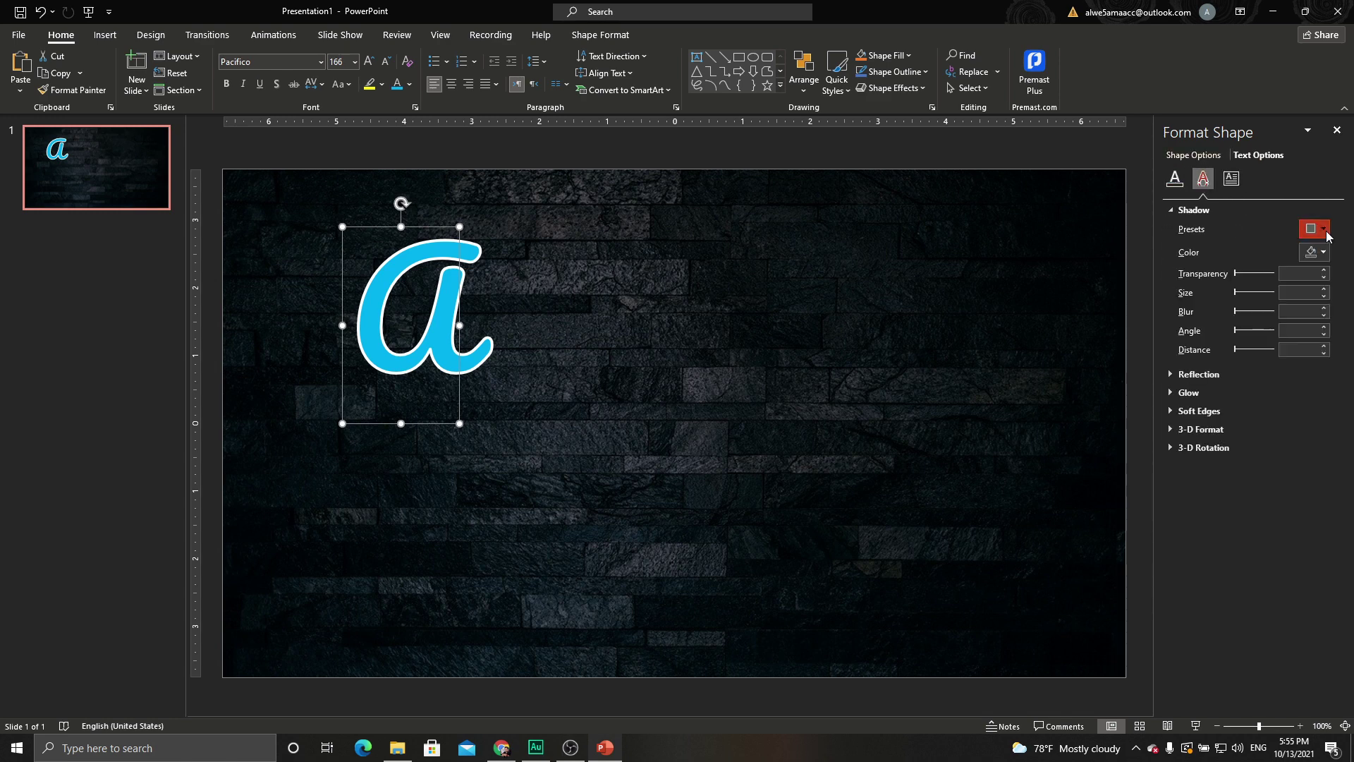
click(1325, 230)
click(1293, 393)
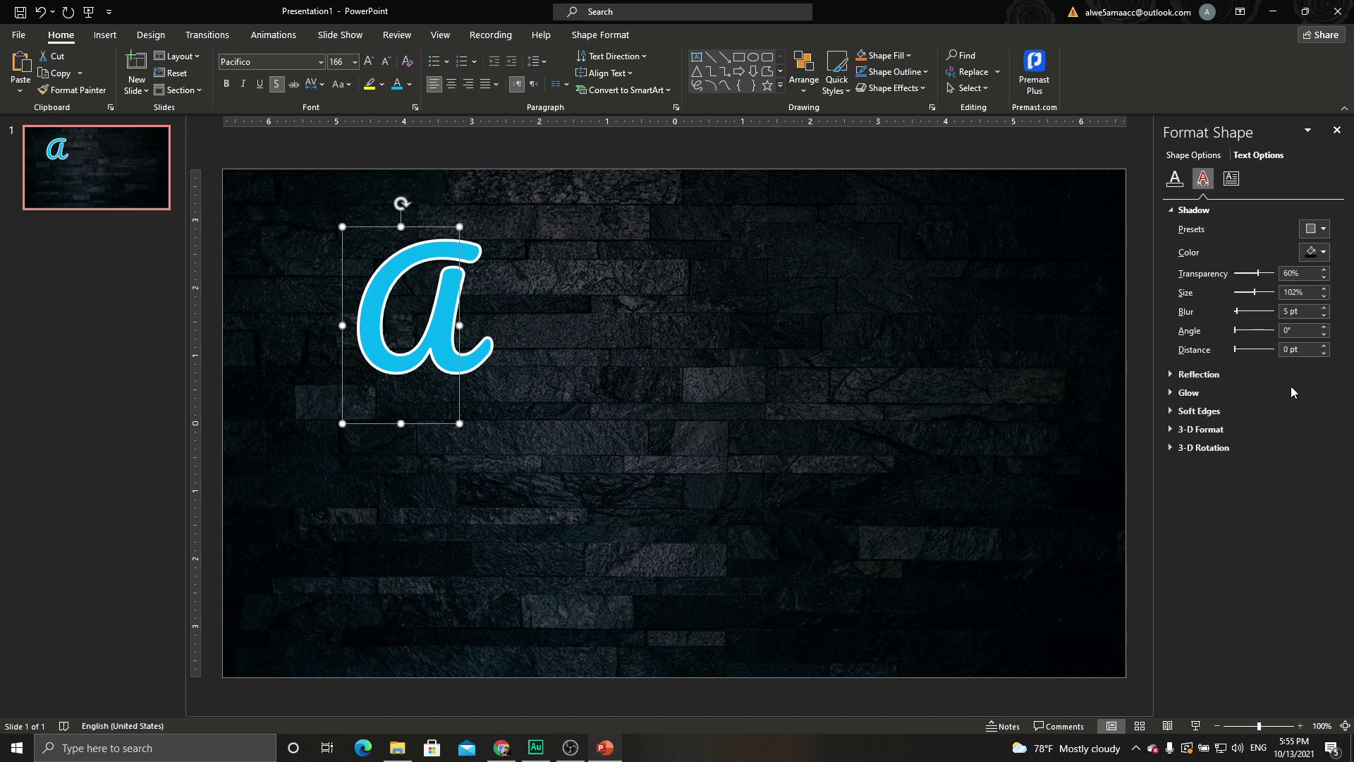
click(1316, 252)
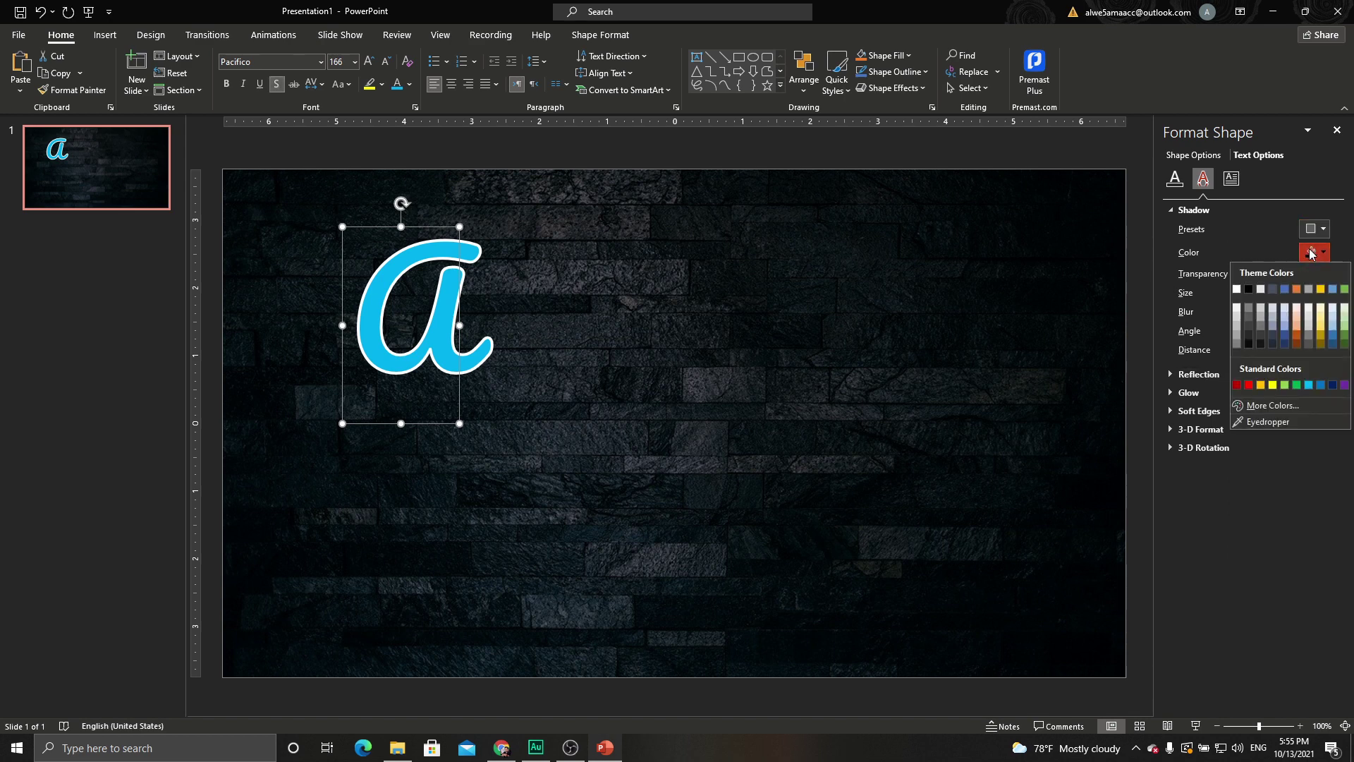
click(1309, 385)
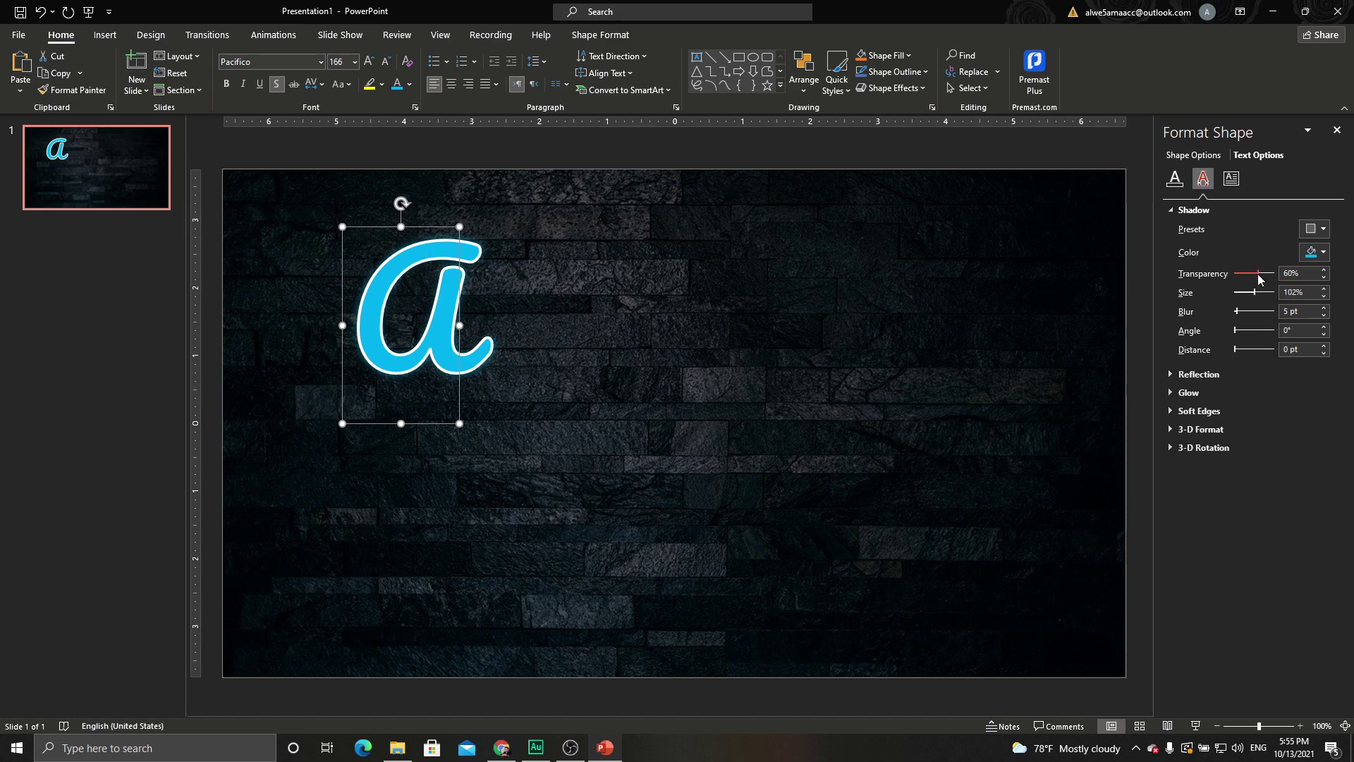
click(1324, 290)
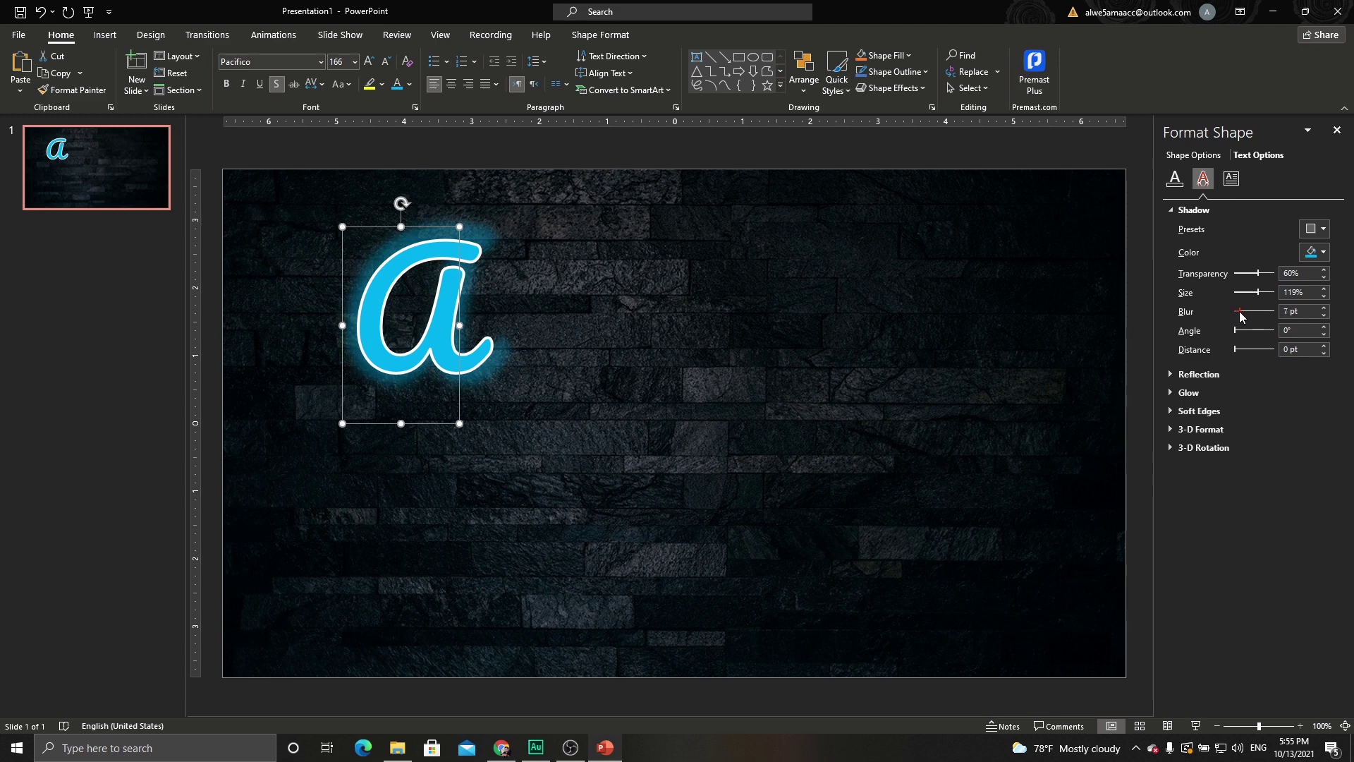
drag(1241, 315, 1243, 315)
click(1251, 280)
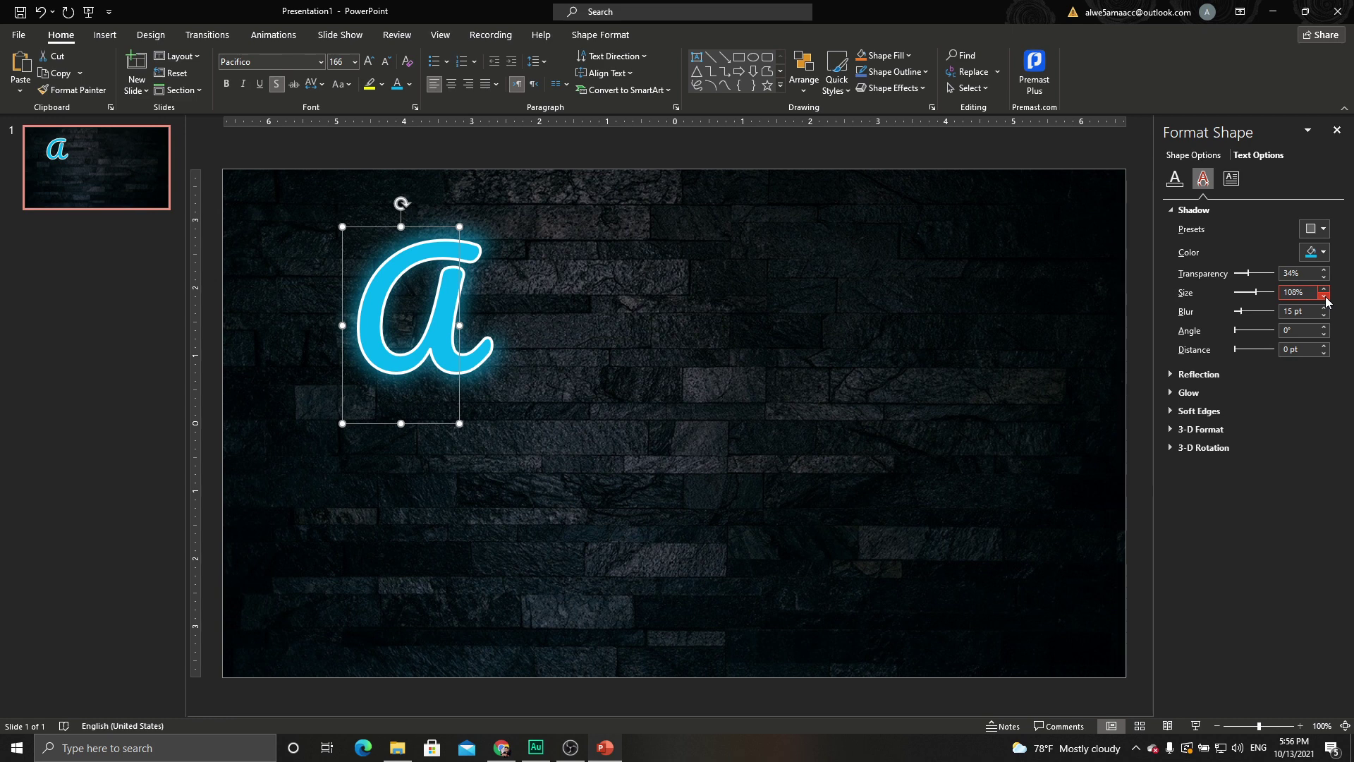
click(1245, 275)
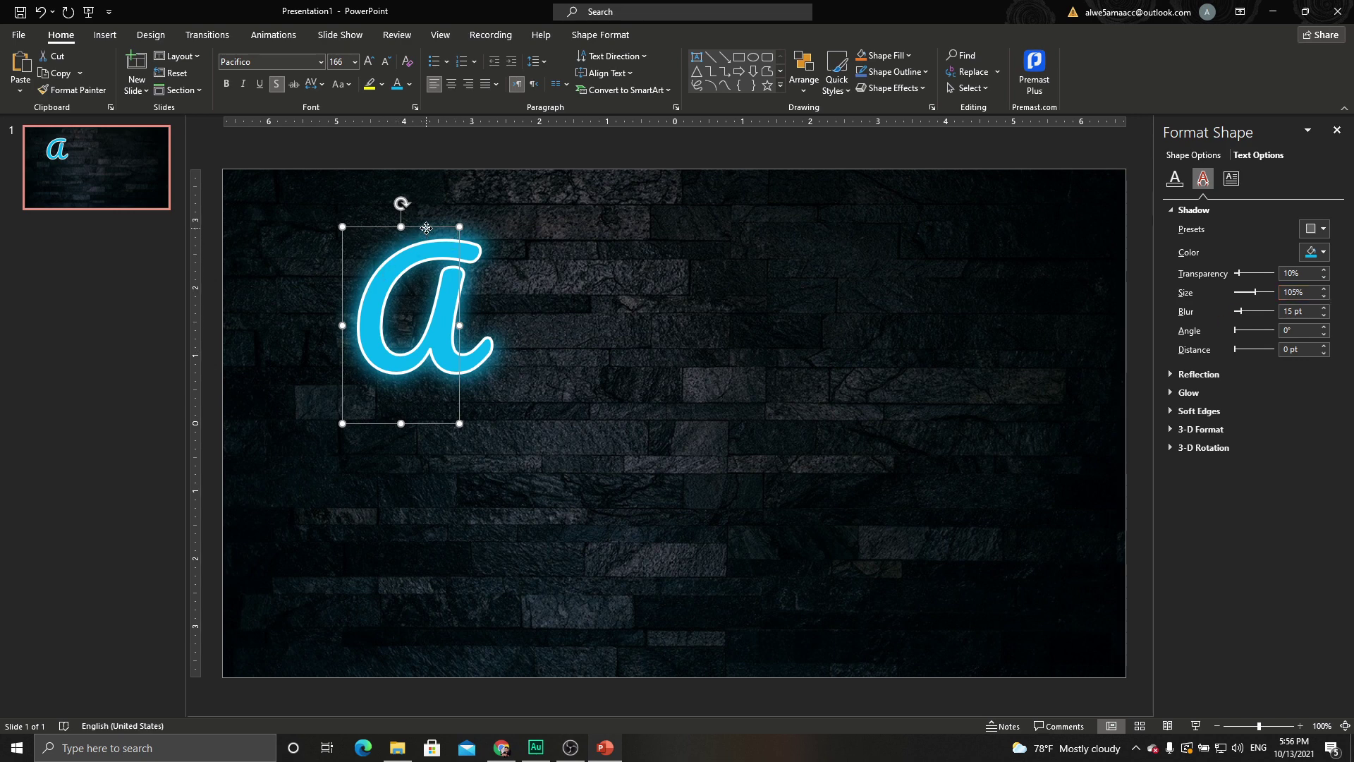
Duplicate the glowing A, change the copy to h, and place it beside the A
drag(424, 232, 406, 240)
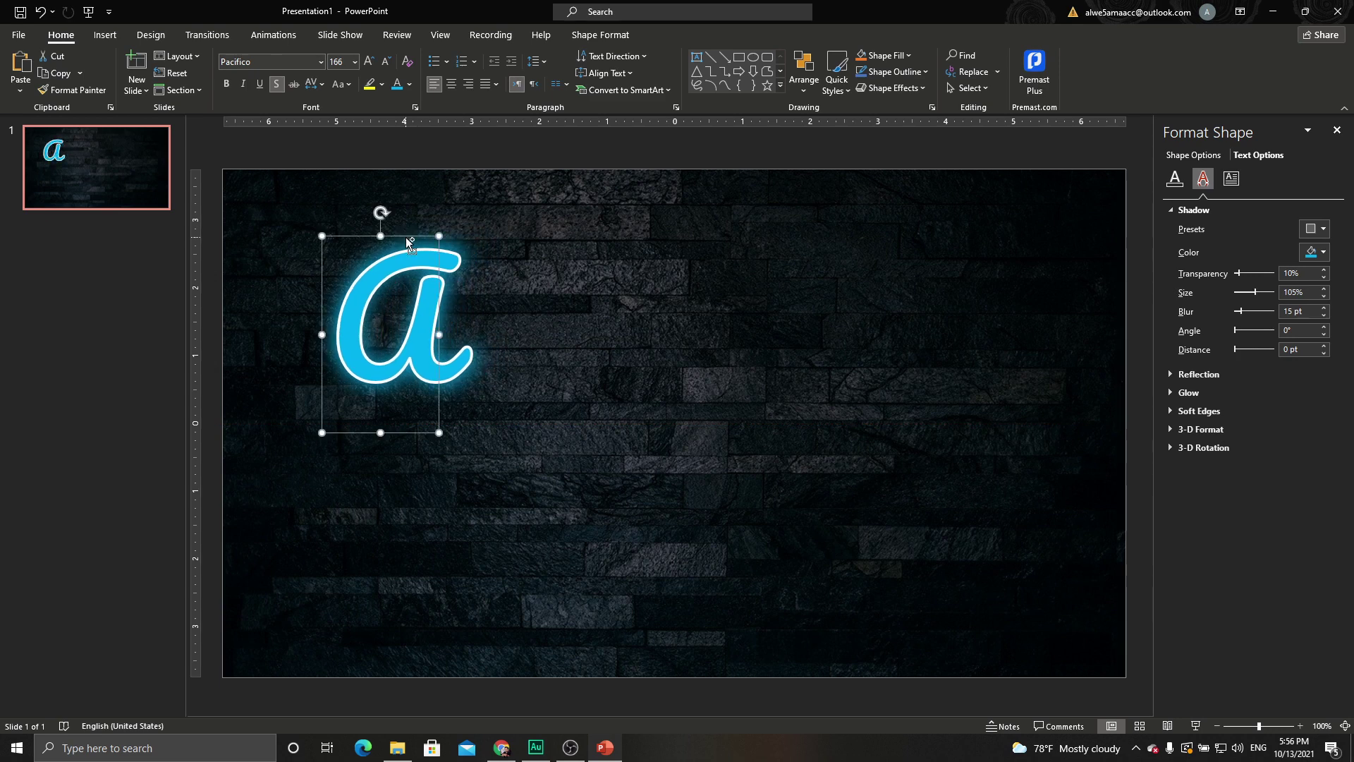
key(ctrl+d)
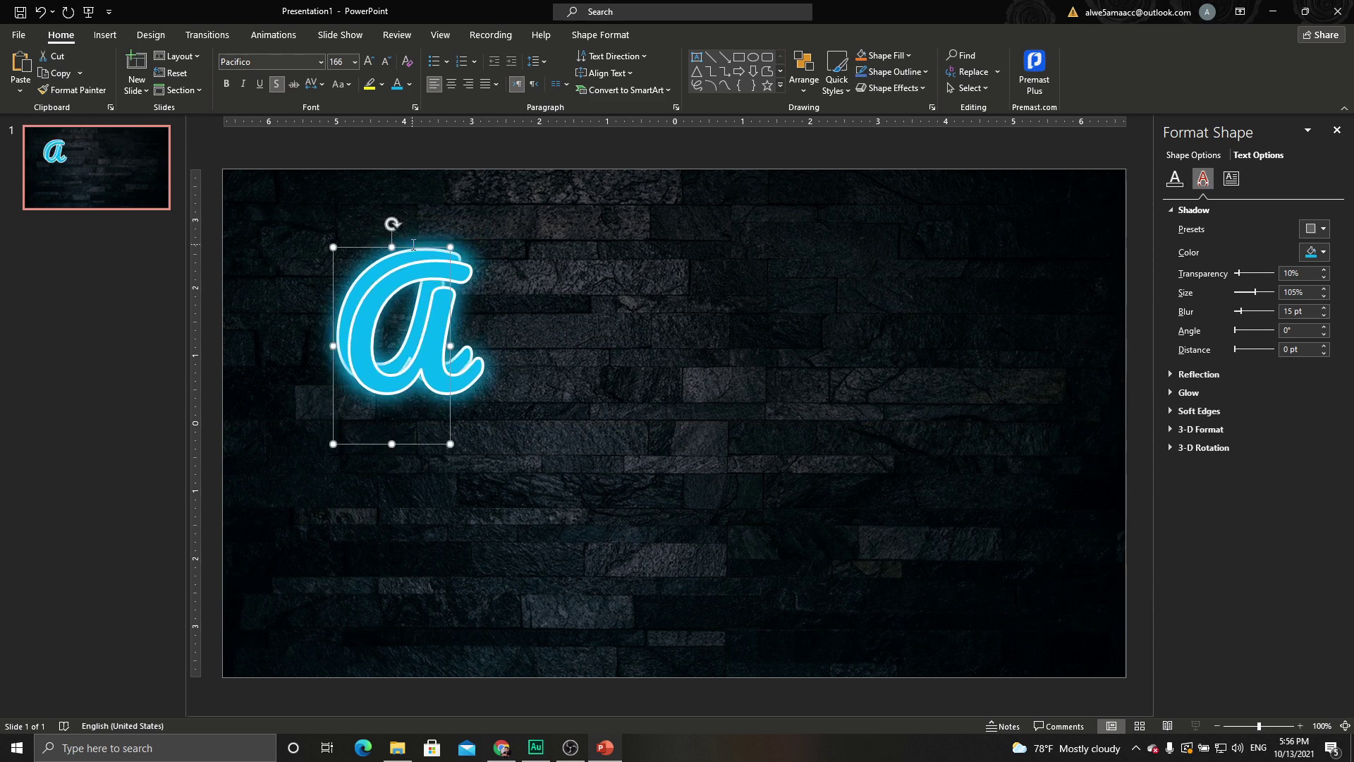
drag(409, 250, 600, 249)
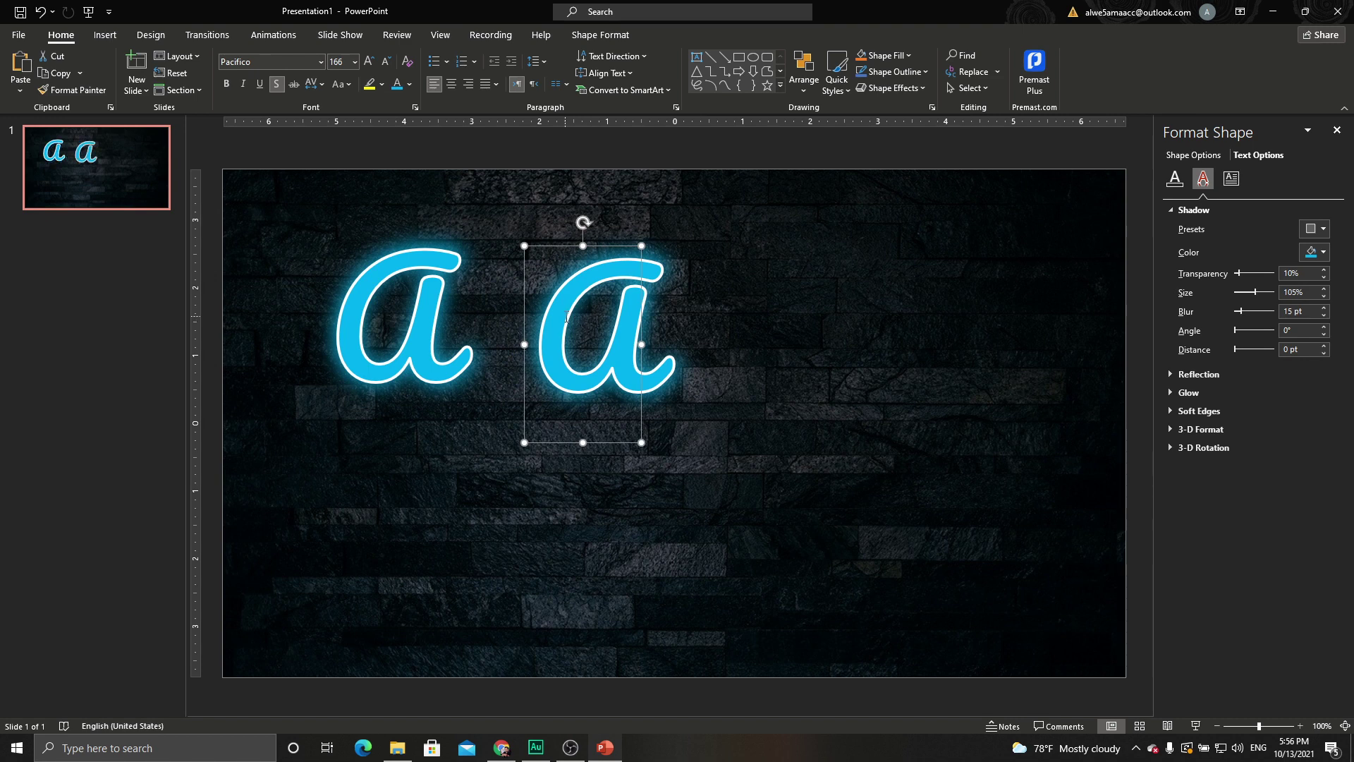
drag(543, 314, 549, 318)
text(h)
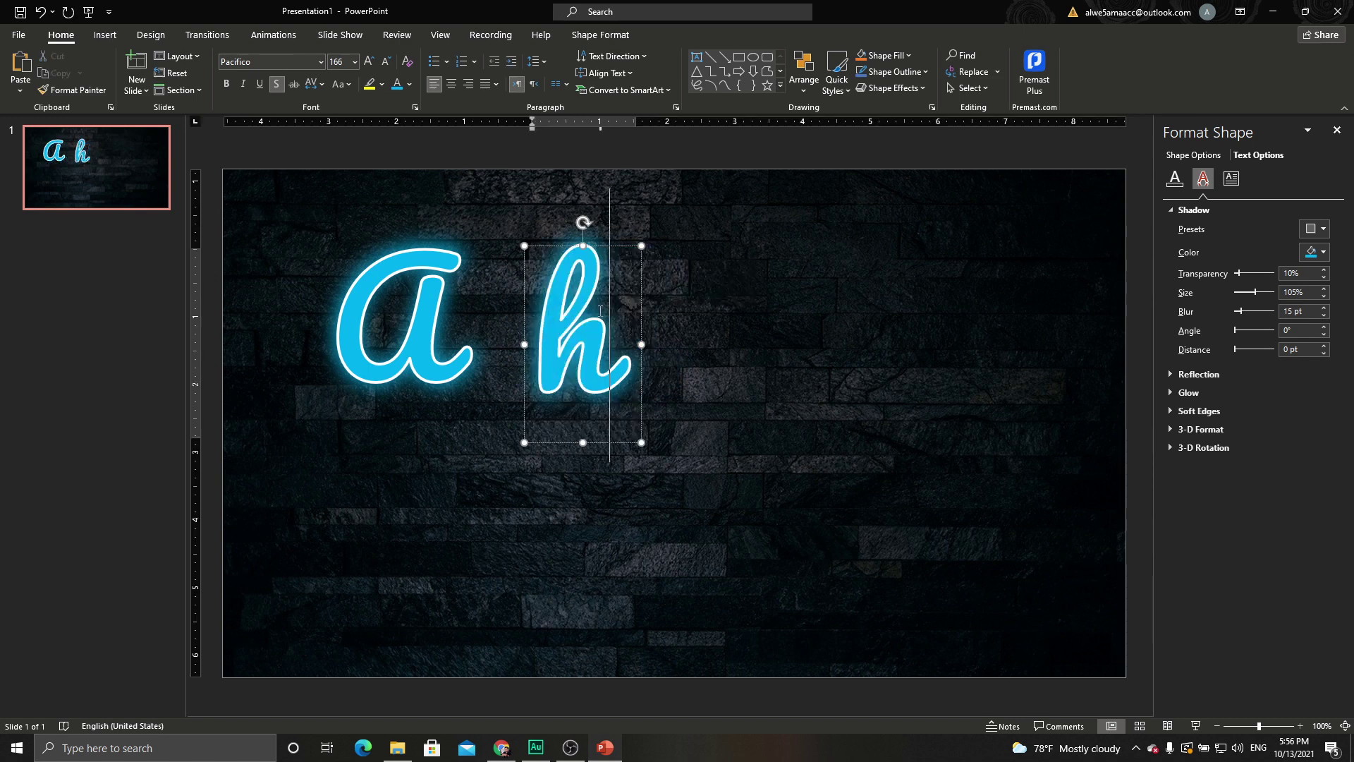
click(446, 324)
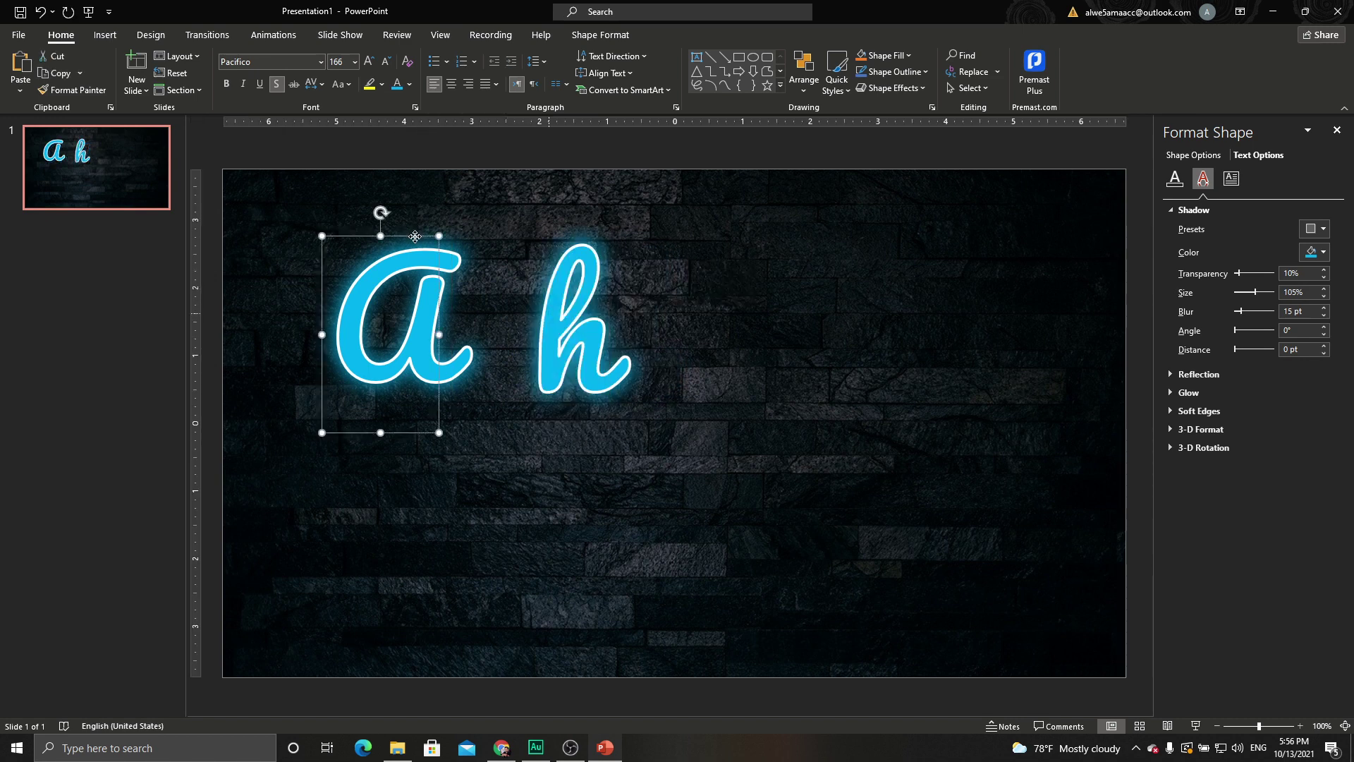
drag(416, 235, 381, 276)
click(593, 252)
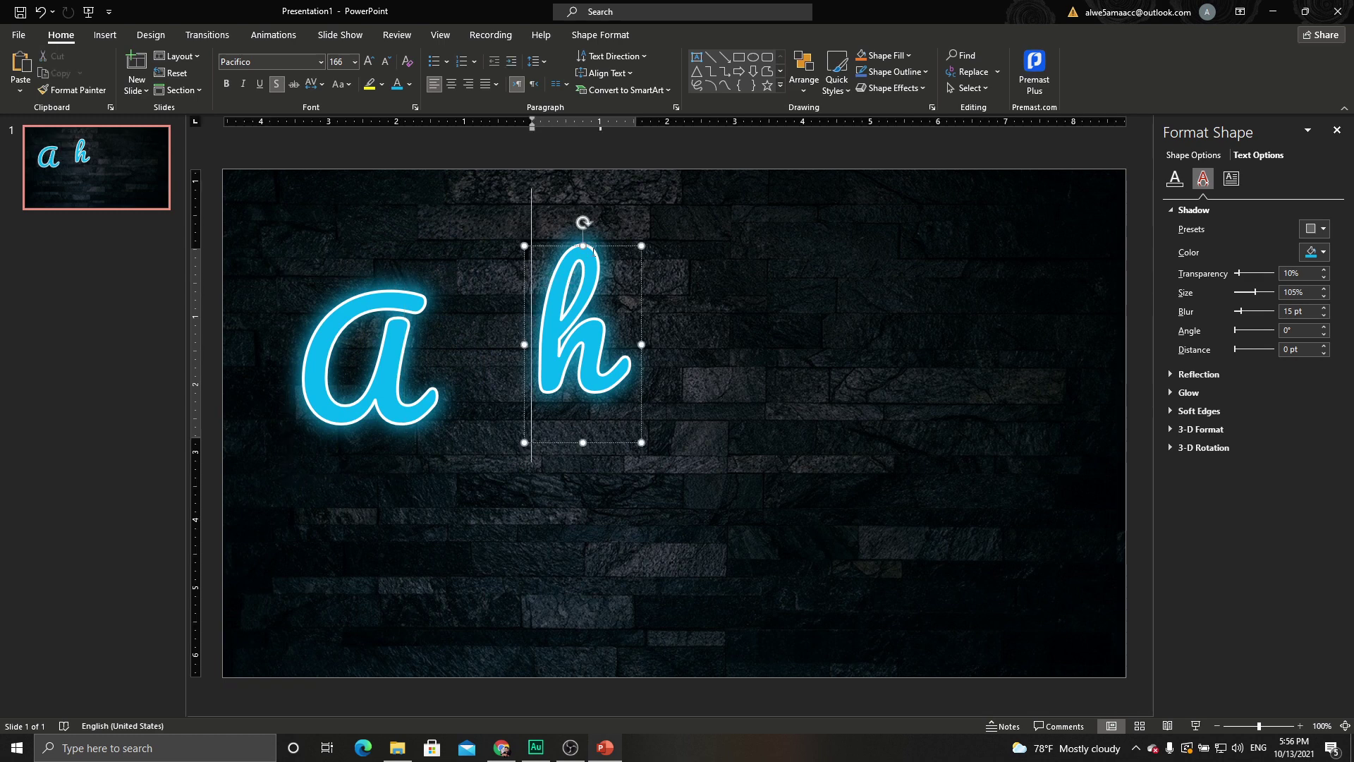
drag(605, 246, 497, 273)
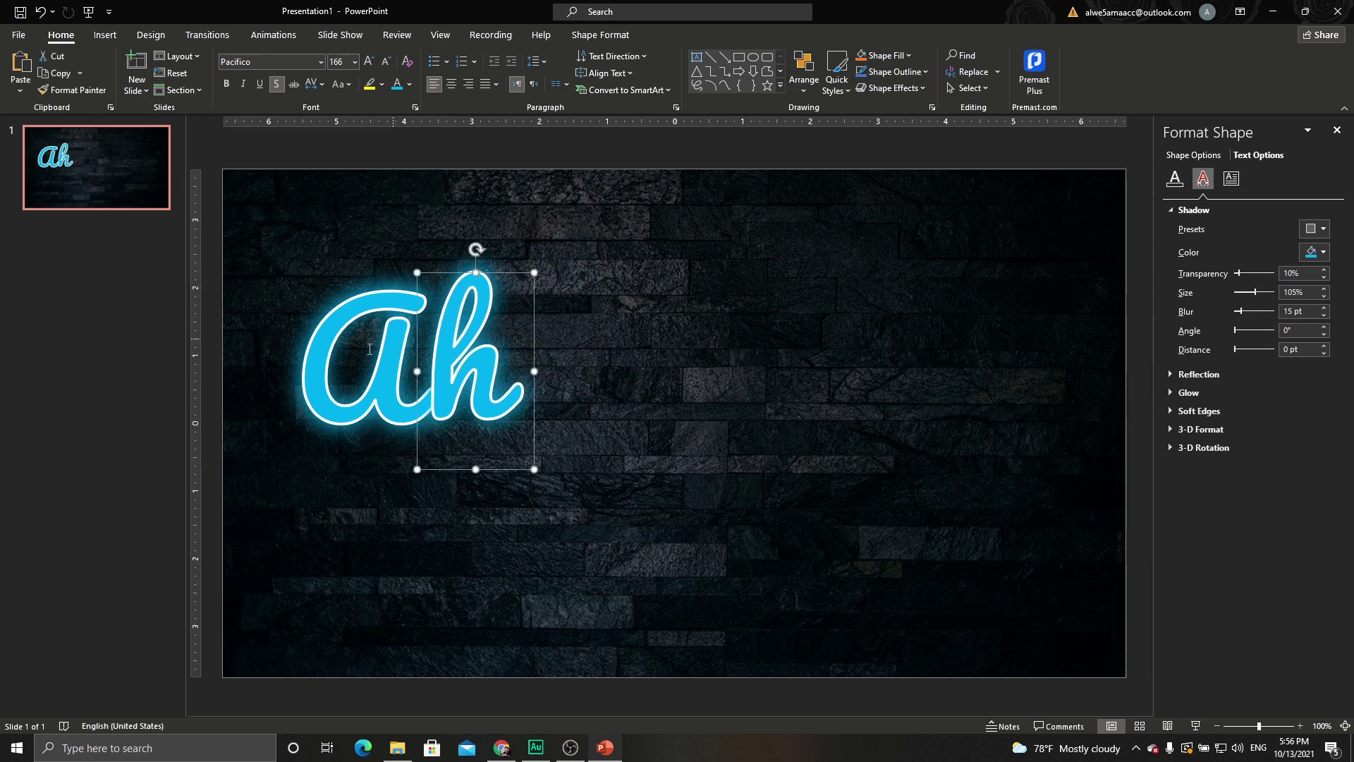
Copy the h, change it to m, and nudge it up against the h
click(338, 352)
double_click(338, 355)
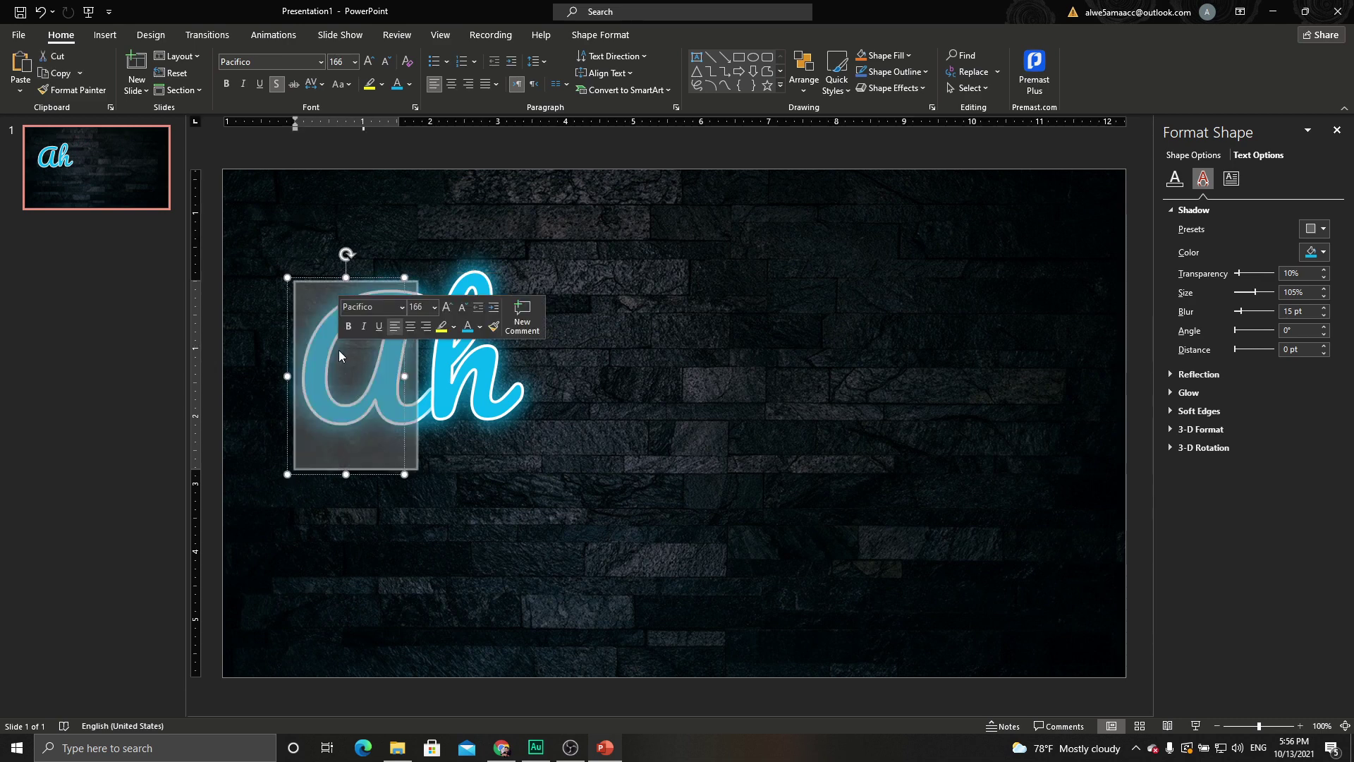
key(ctrl+z)
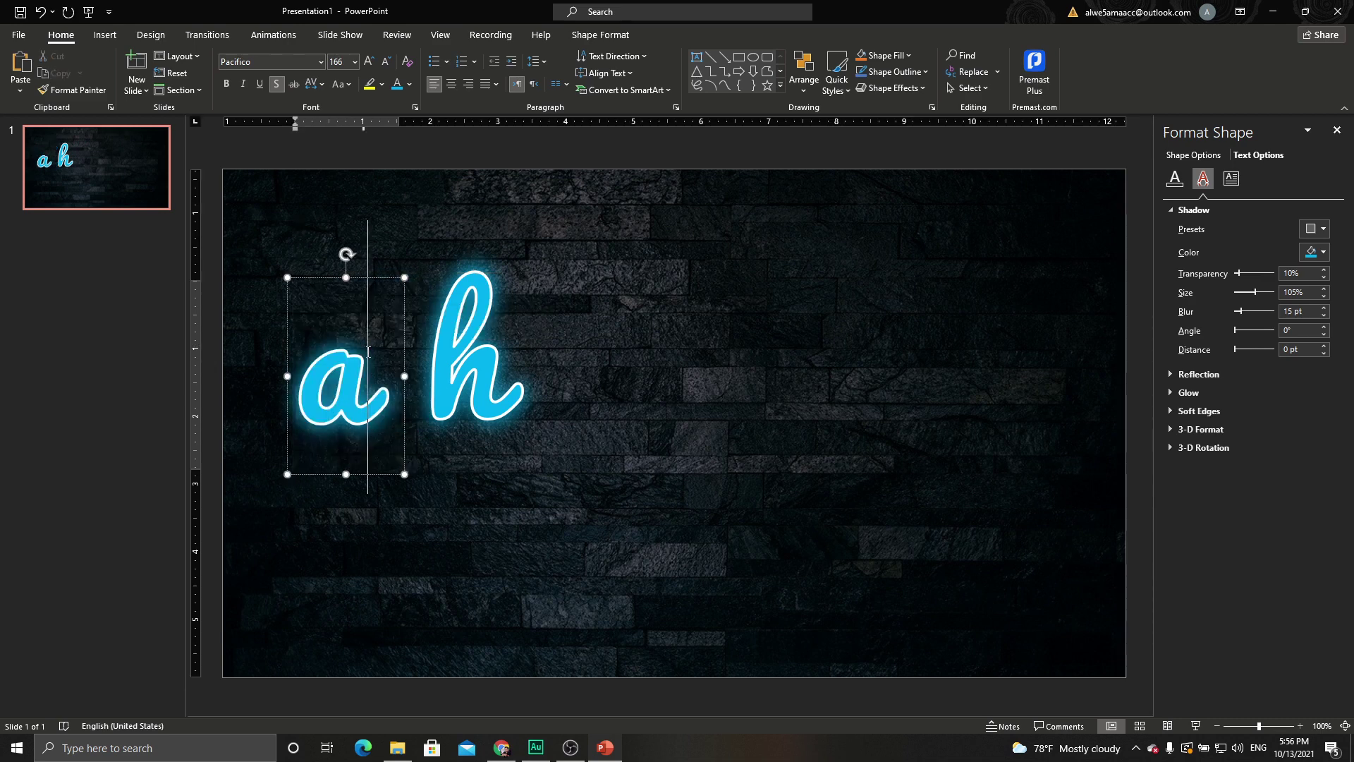
key(ctrl+y)
click(435, 327)
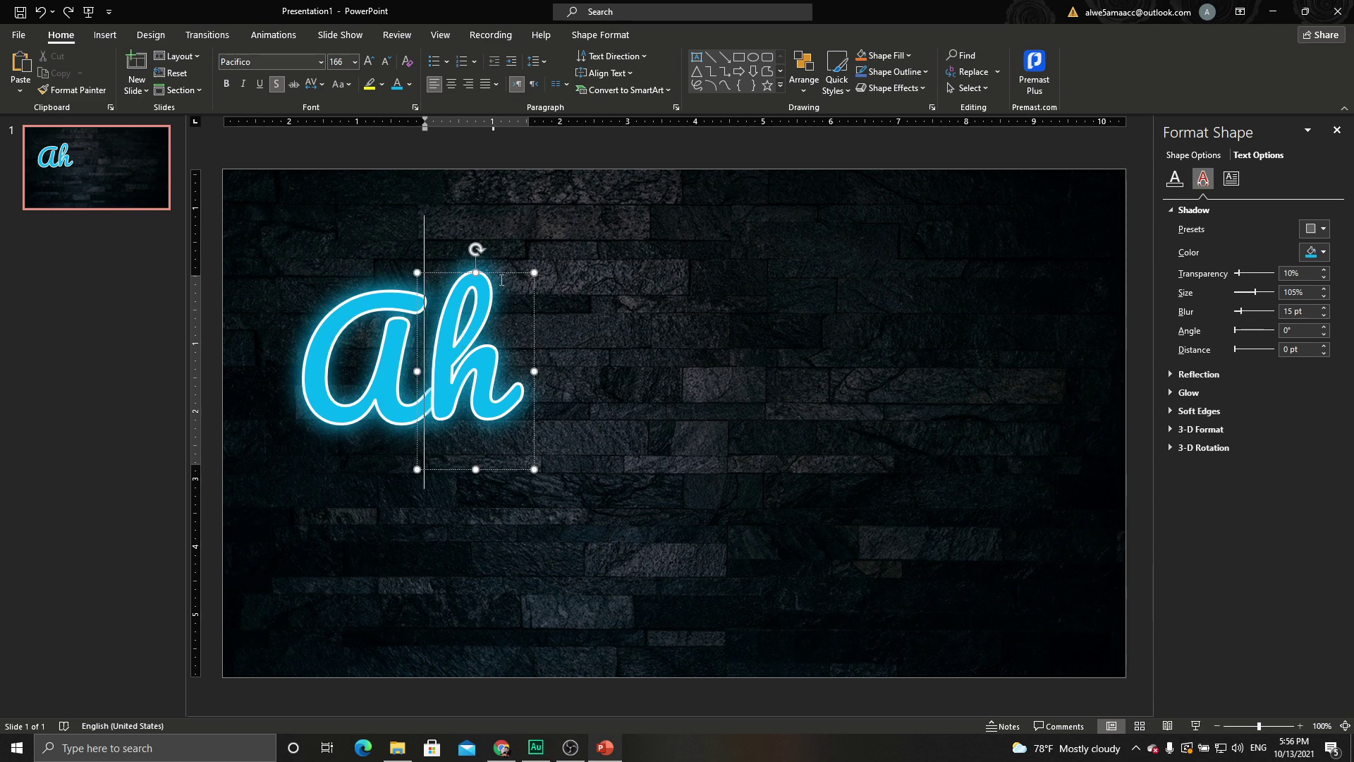
drag(435, 327, 510, 363)
double_click(509, 364)
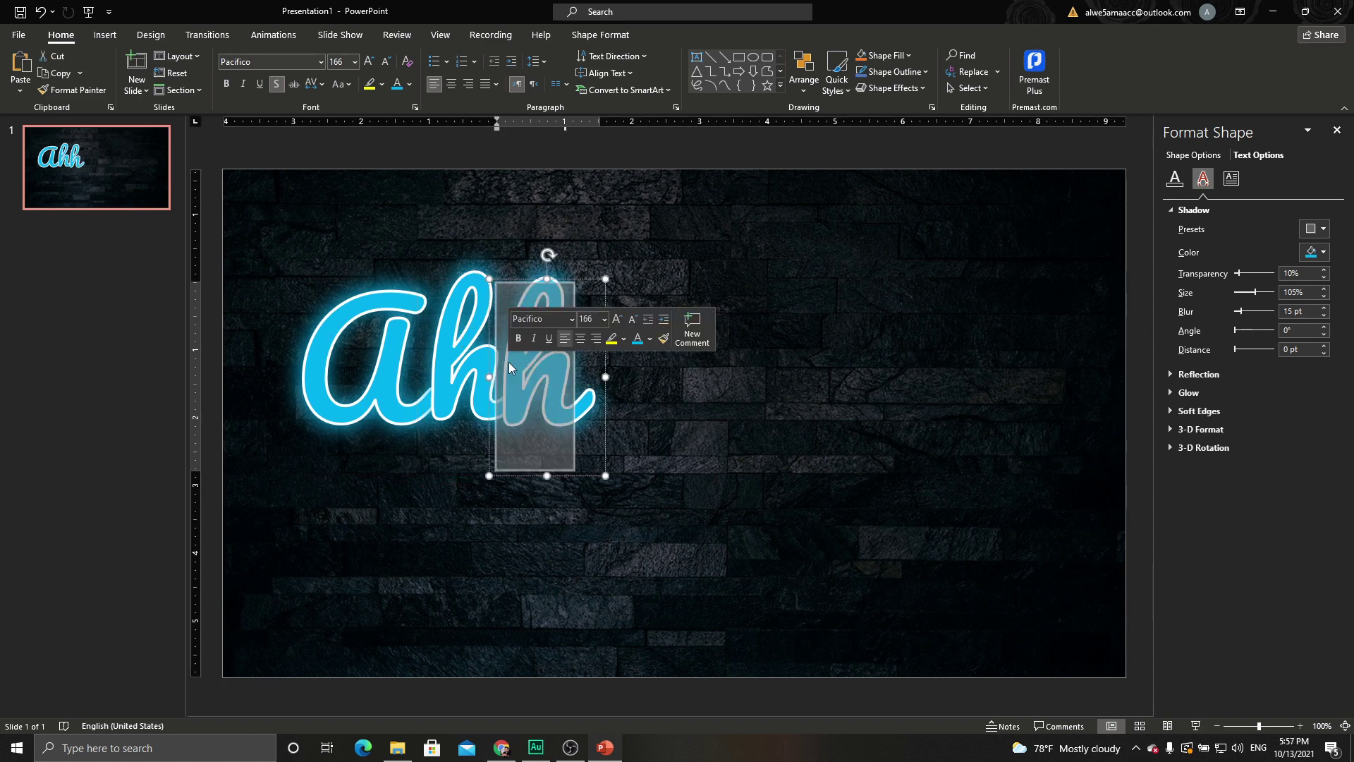
text(m)
key(Escape)
key(Escape)
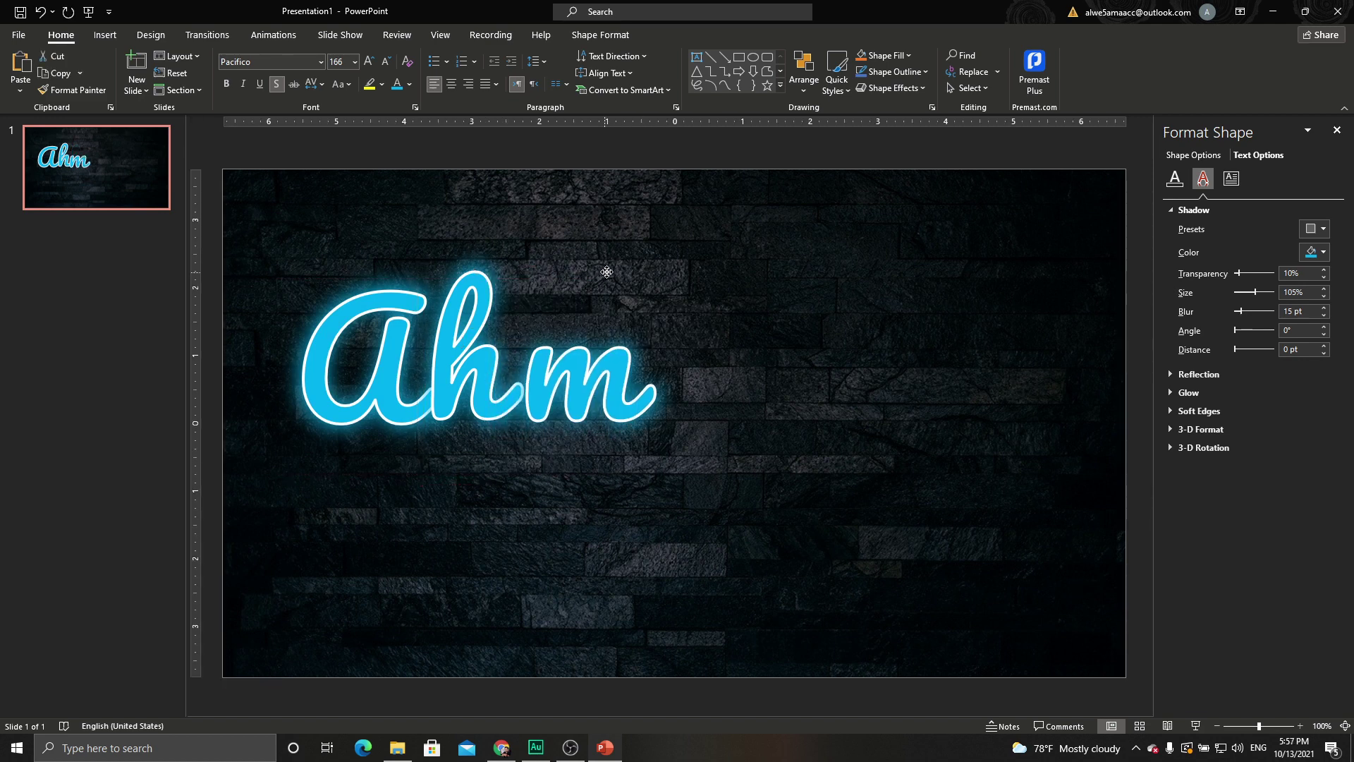
mouse_move(606, 271)
mouse_down()
mouse_move(592, 276)
mouse_move(673, 284)
mouse_move(596, 284)
mouse_up()
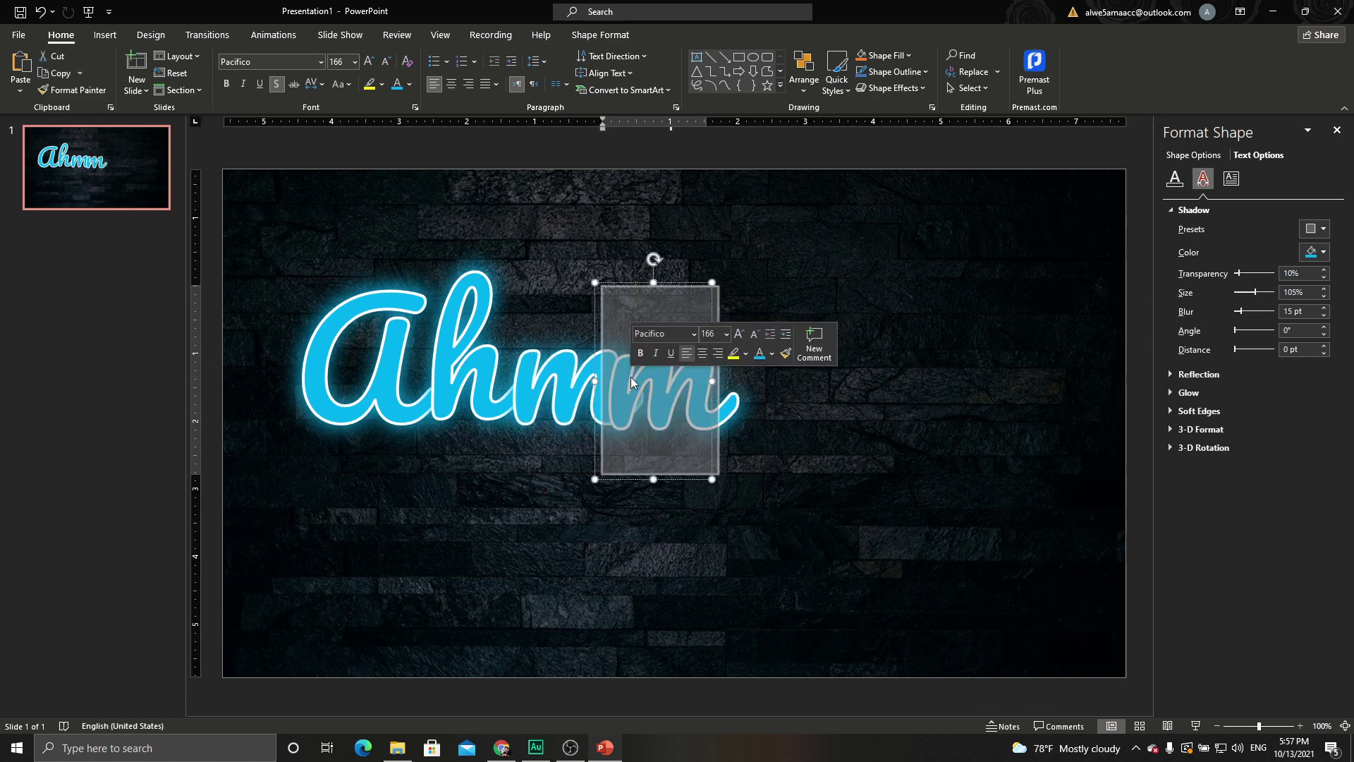
Add an e and a copied d after 'Ahm' to spell Ahmed
text(e)
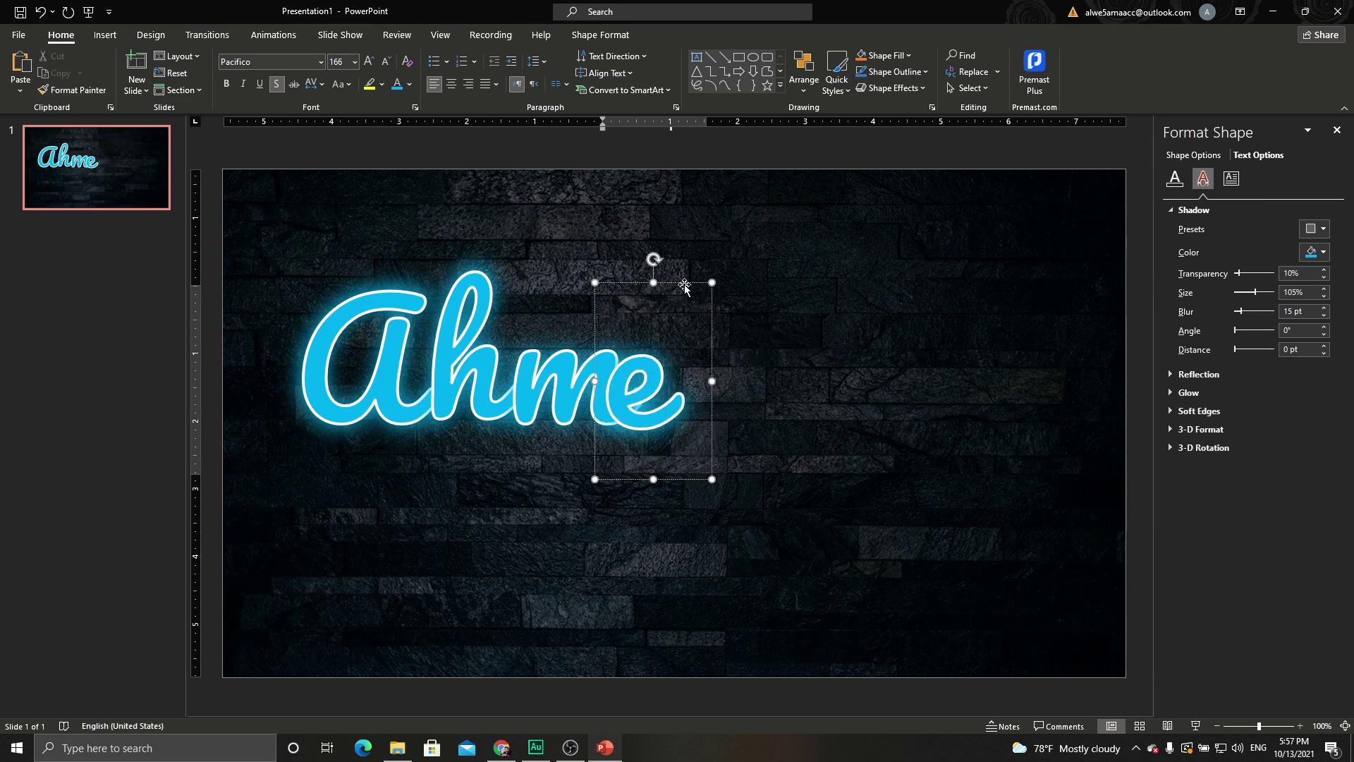
drag(689, 282, 702, 279)
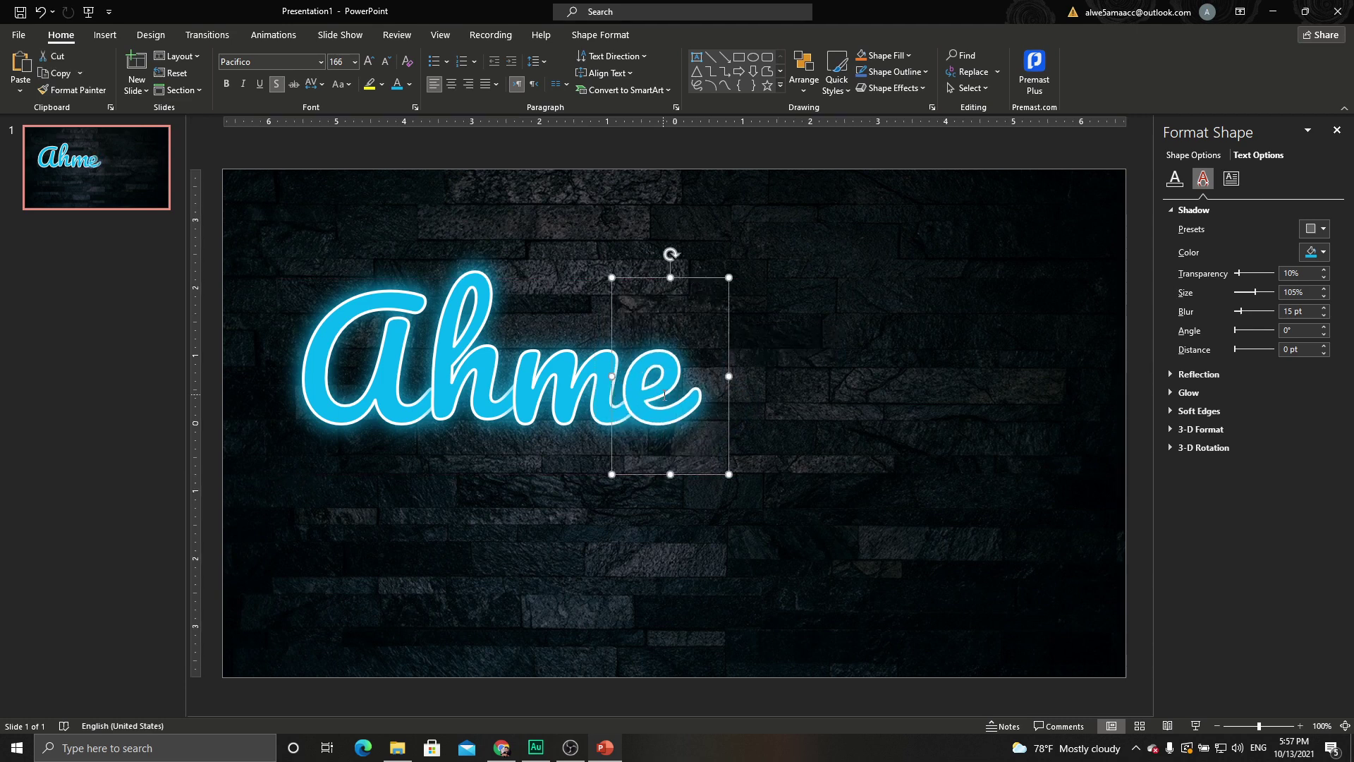
drag(665, 395, 778, 395)
double_click(752, 393)
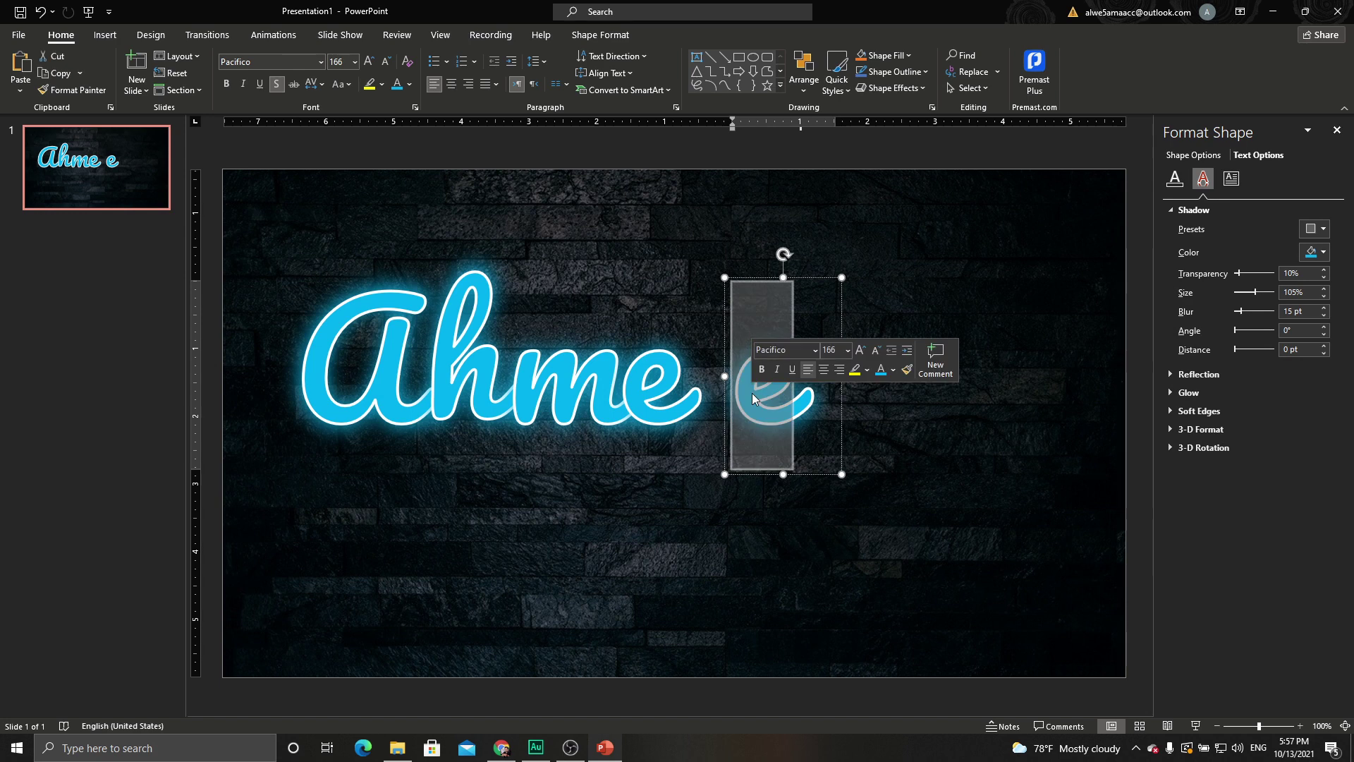
text(d)
drag(802, 278, 755, 280)
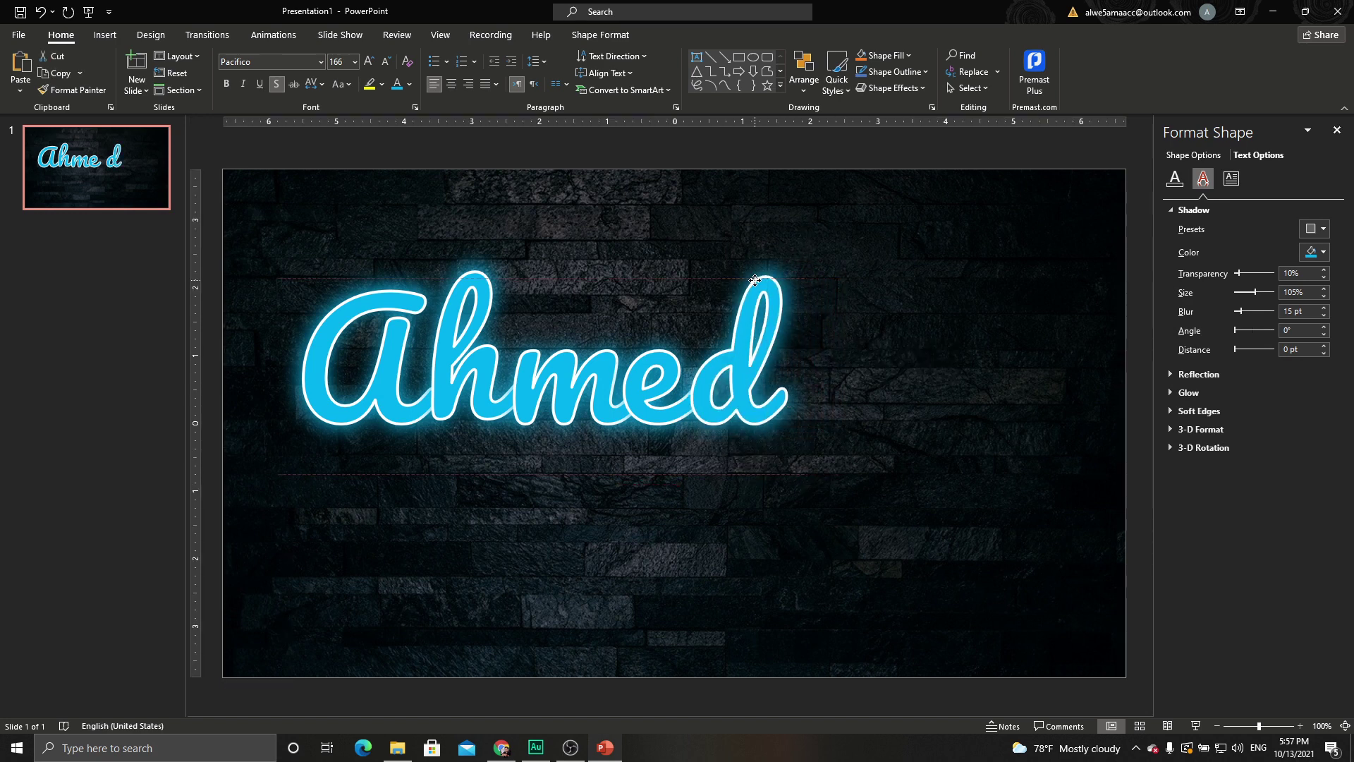
drag(755, 280, 755, 280)
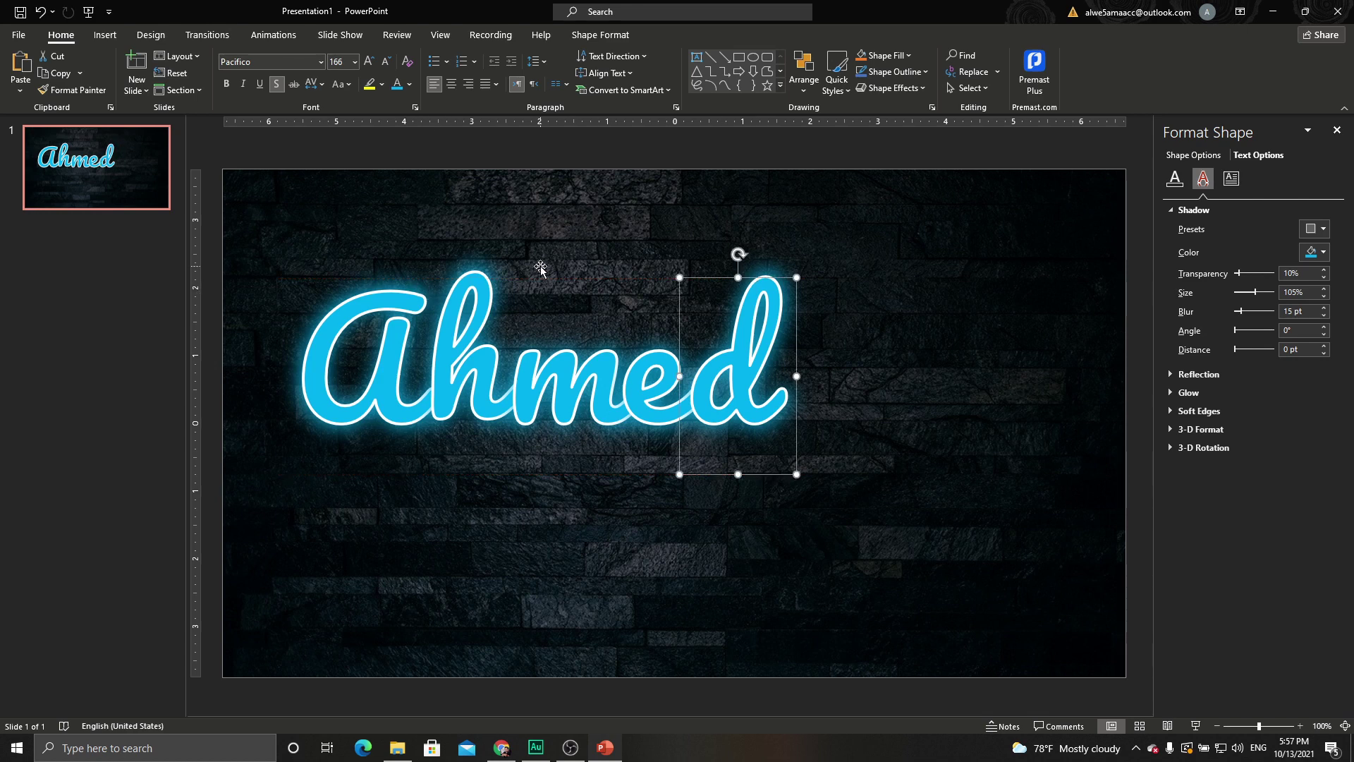
click(409, 151)
click(731, 336)
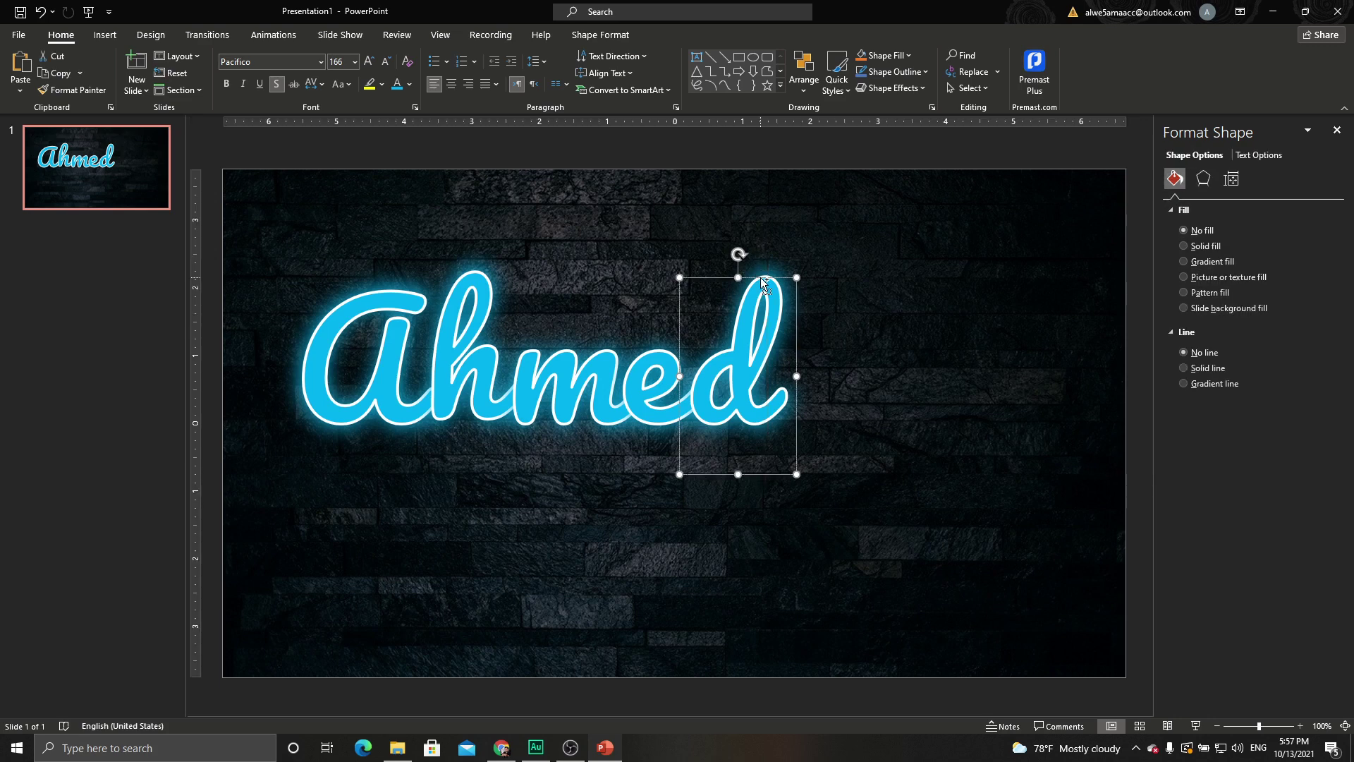
Copy the d below Ahmed and colour the copy bright magenta
mouse_move(761, 278)
mouse_down()
mouse_move(539, 455)
mouse_move(523, 485)
mouse_move(583, 486)
mouse_up()
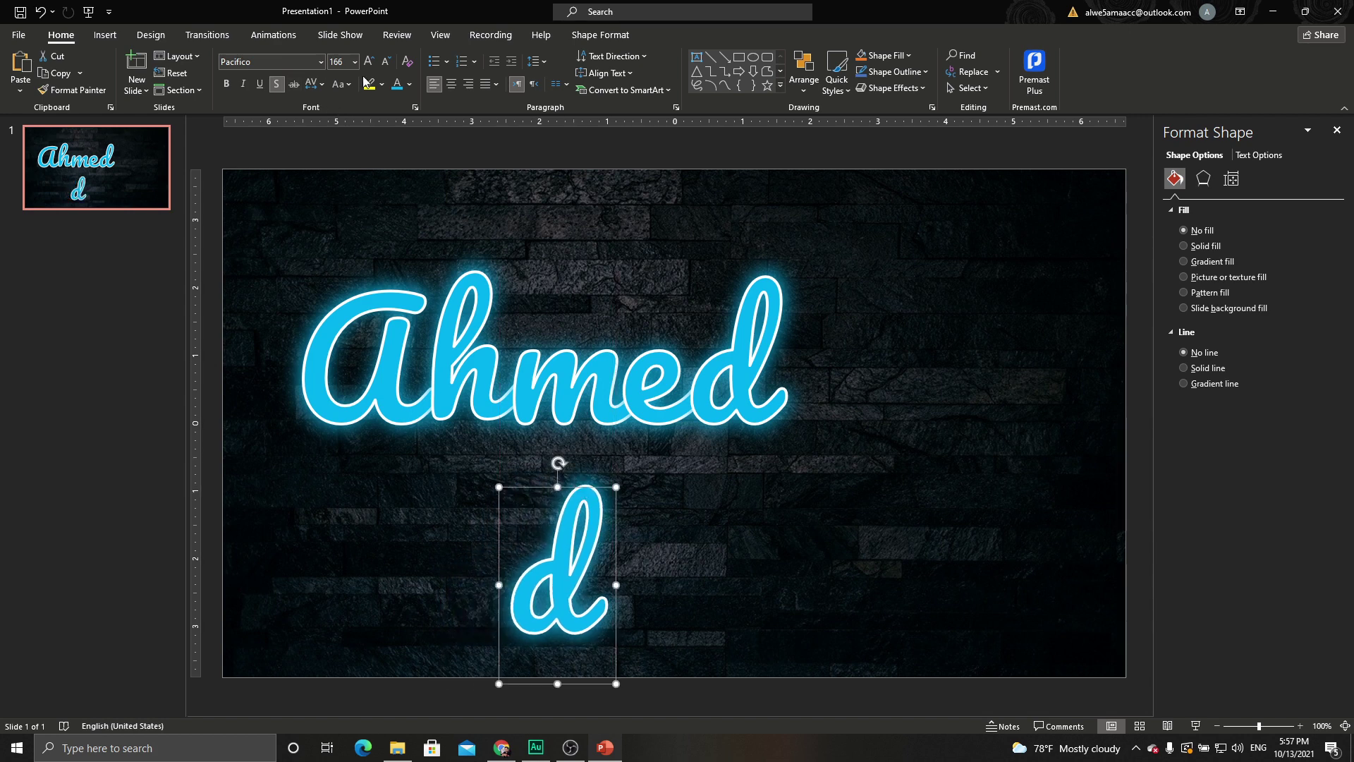
click(409, 84)
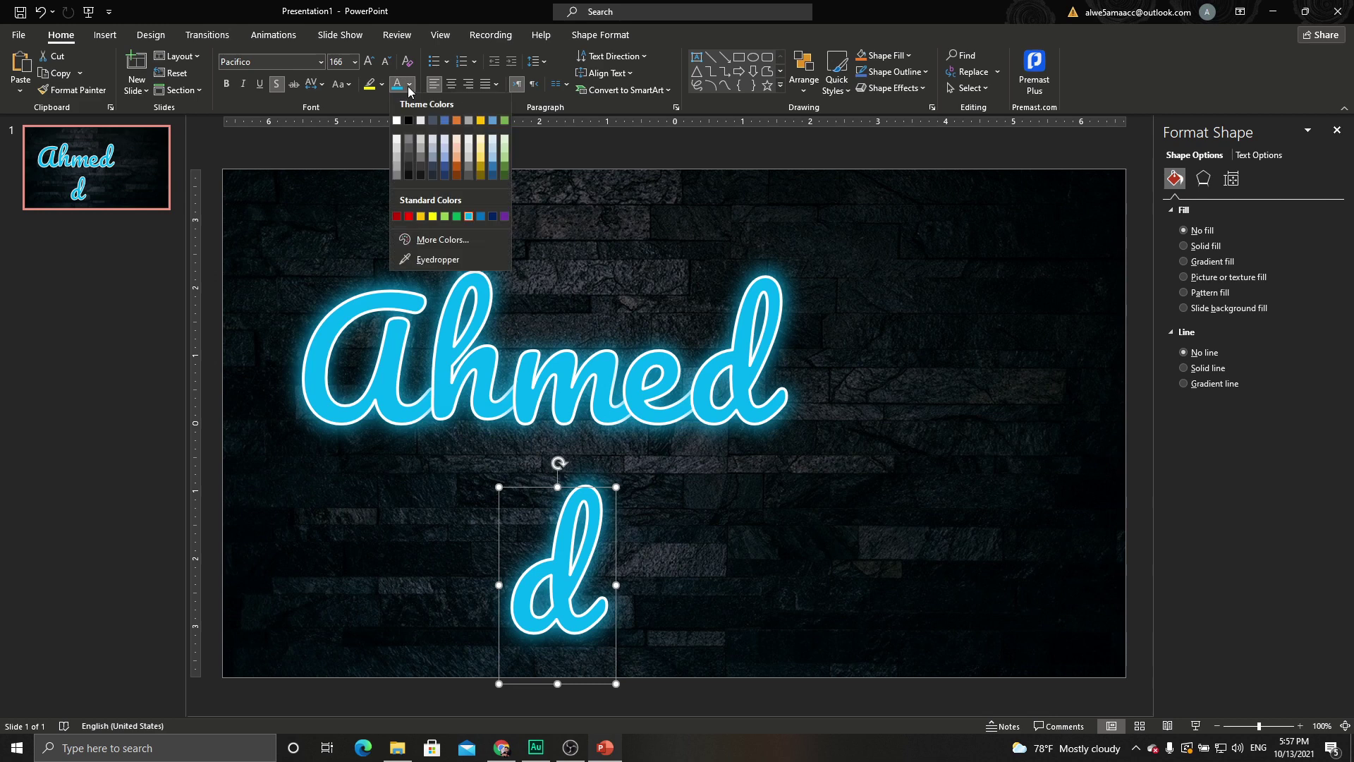
click(442, 240)
drag(675, 309, 677, 297)
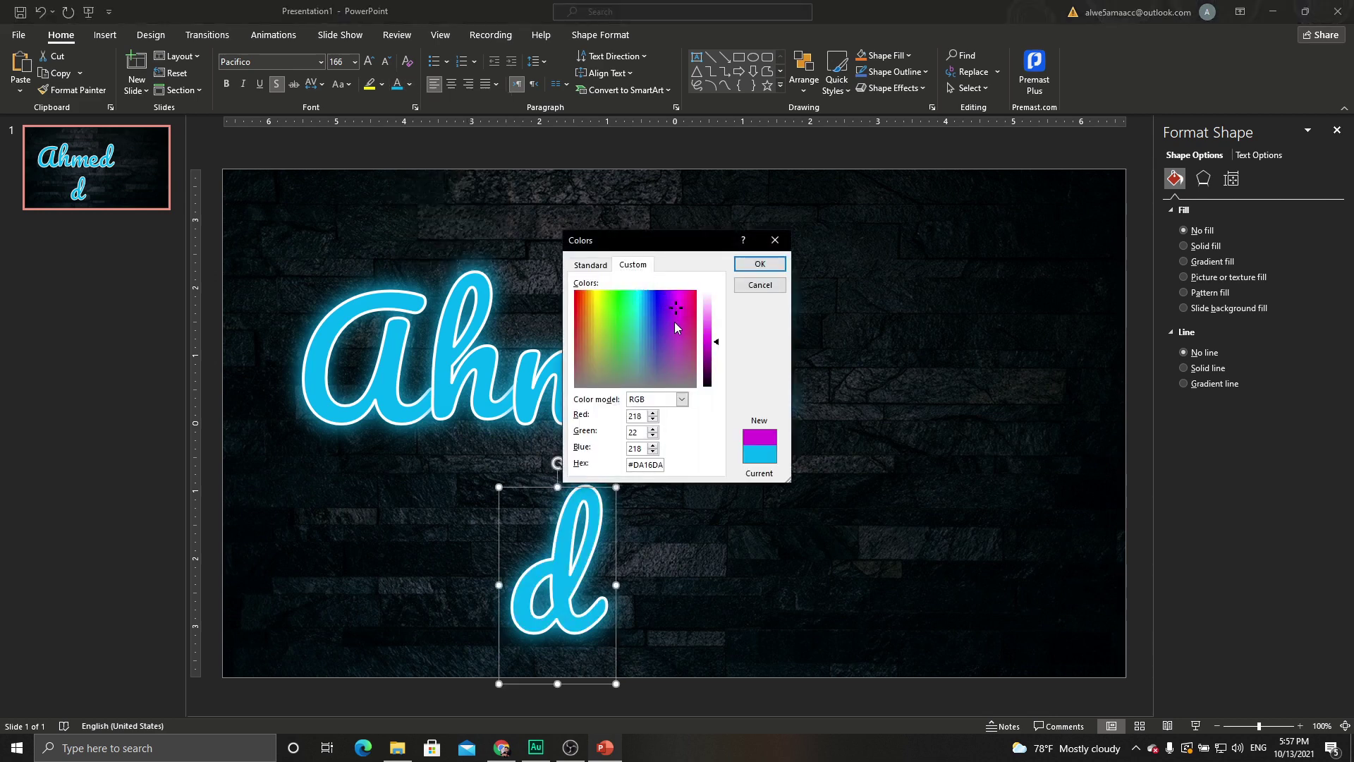
click(608, 266)
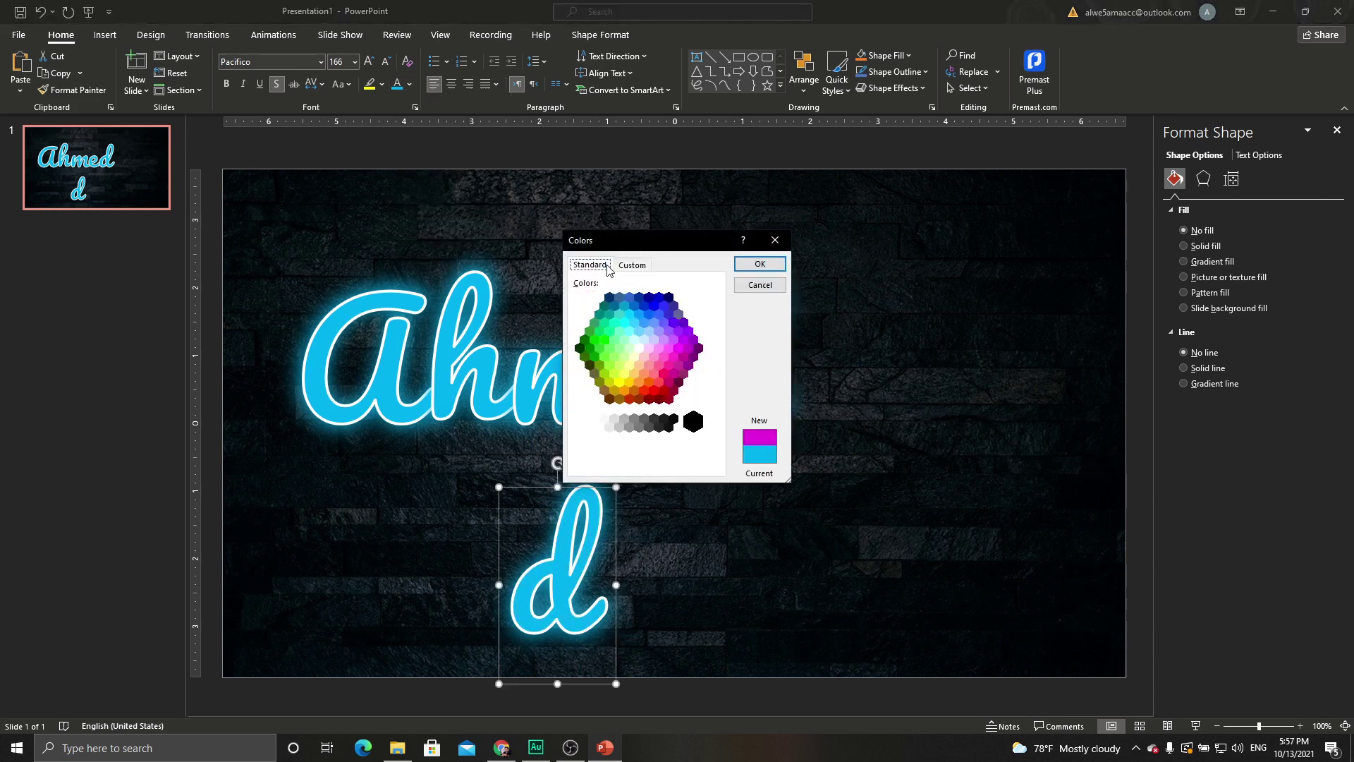
click(669, 348)
click(668, 358)
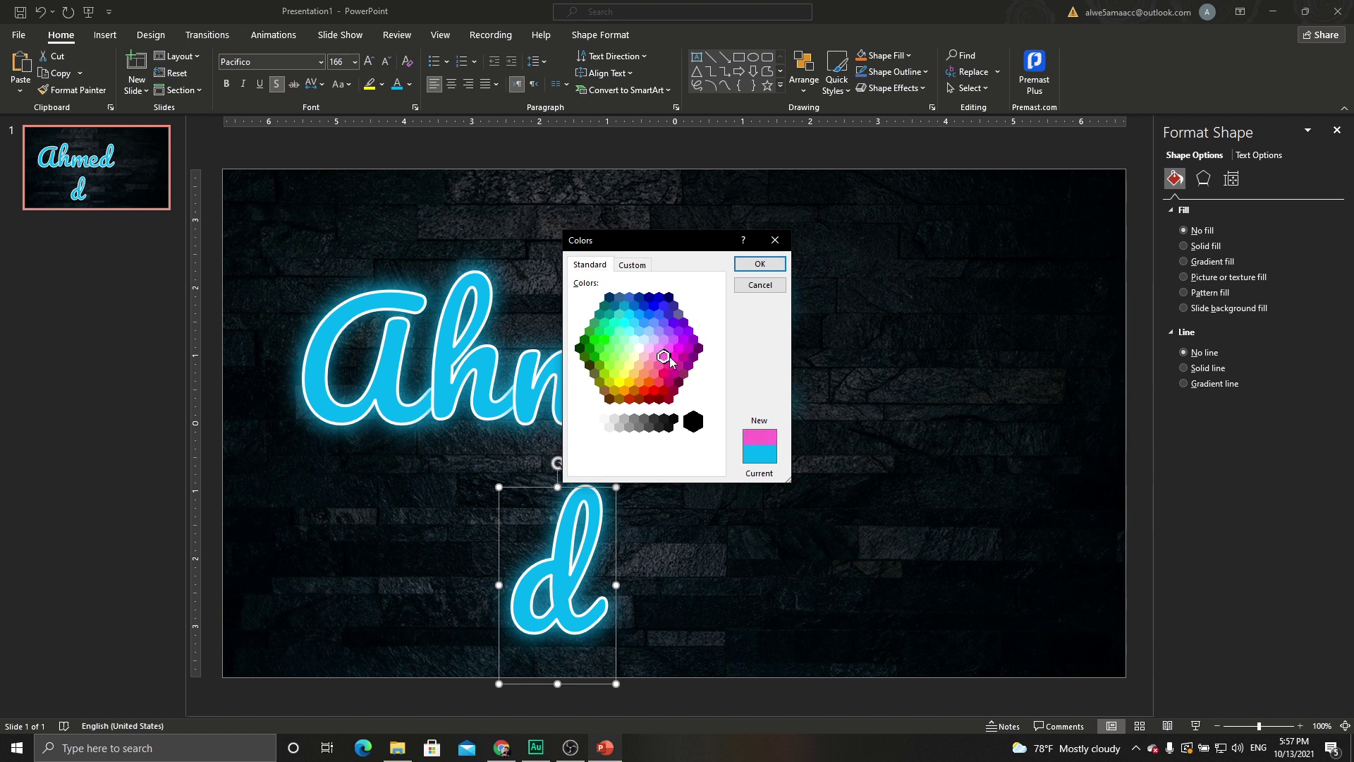
click(673, 349)
click(664, 357)
click(658, 348)
click(675, 354)
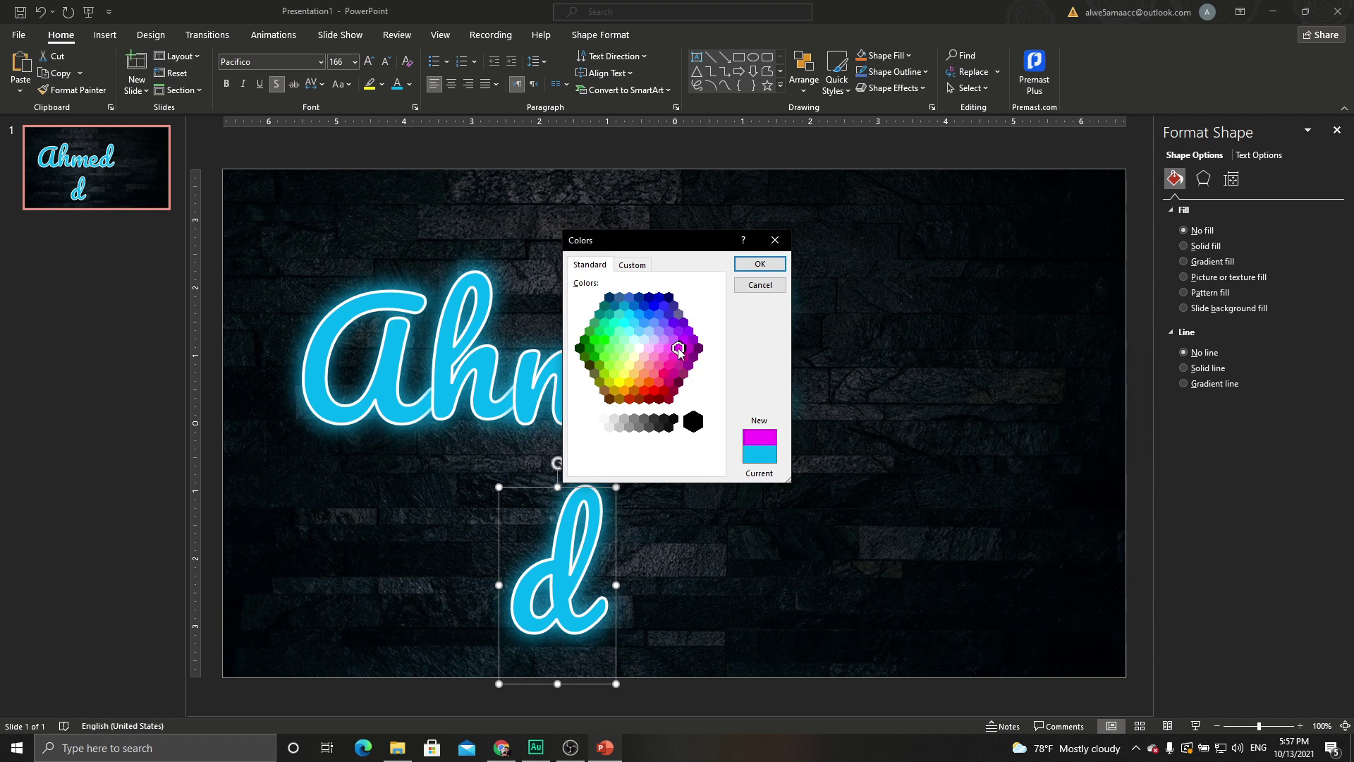
click(759, 265)
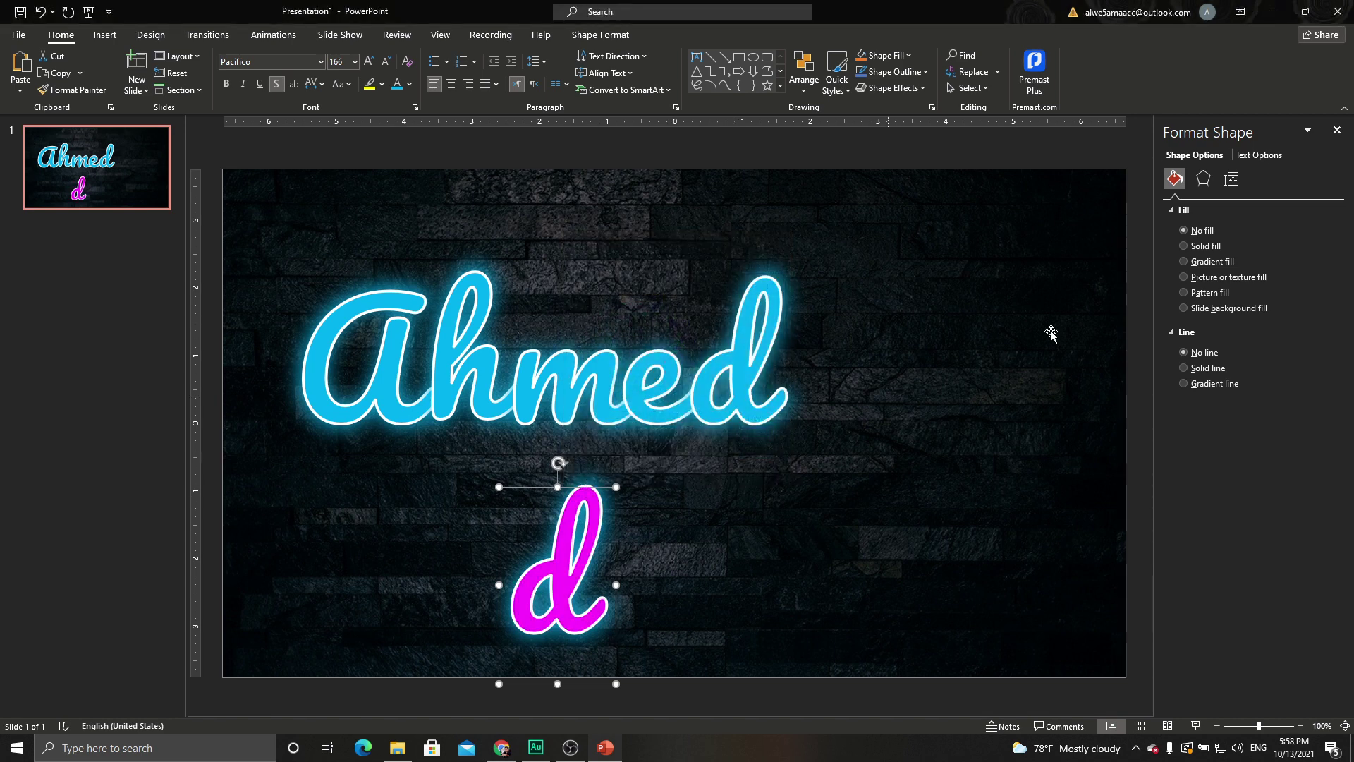
Change the new d's shadow glow to the matching magenta
click(1203, 178)
click(1193, 209)
click(1324, 253)
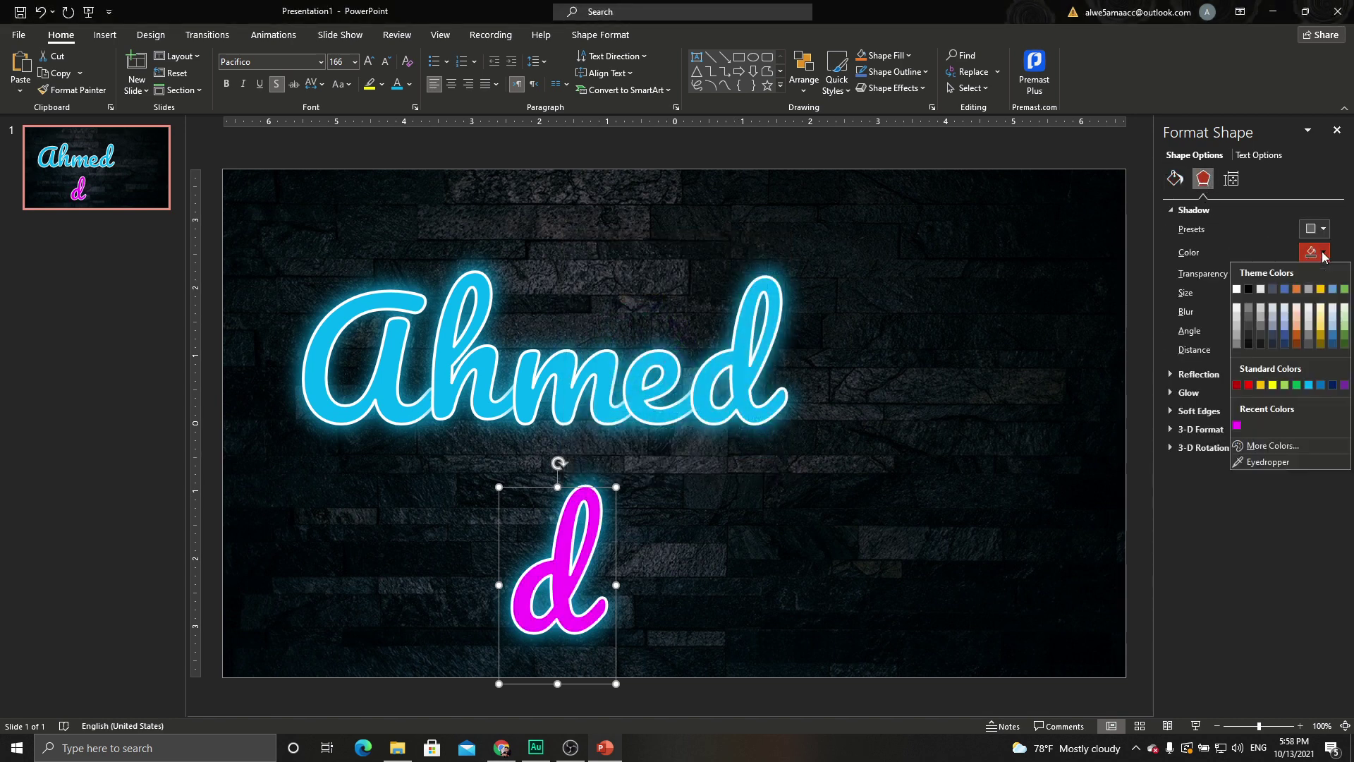
click(1237, 426)
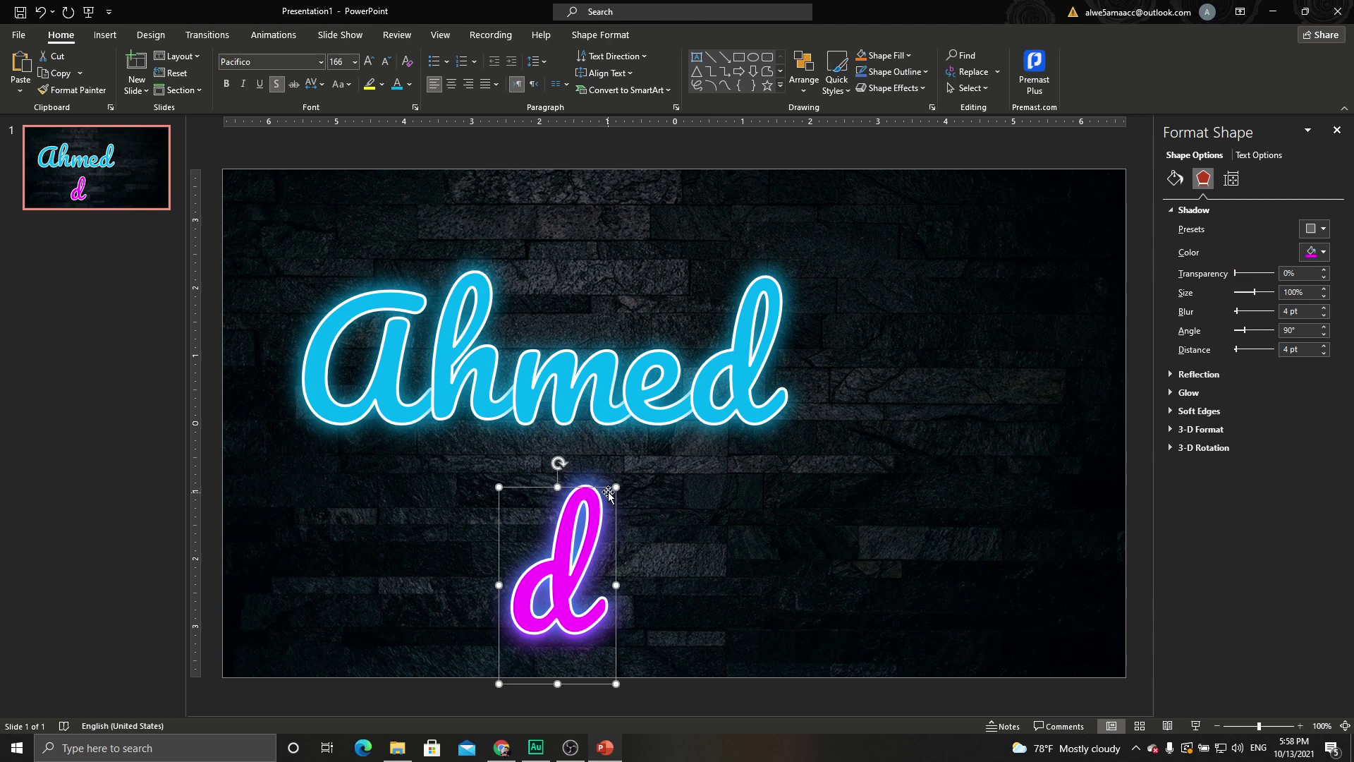
Turn the magenta letter into S and add a duplicate letter 'a' beside it
drag(605, 491, 659, 484)
double_click(586, 538)
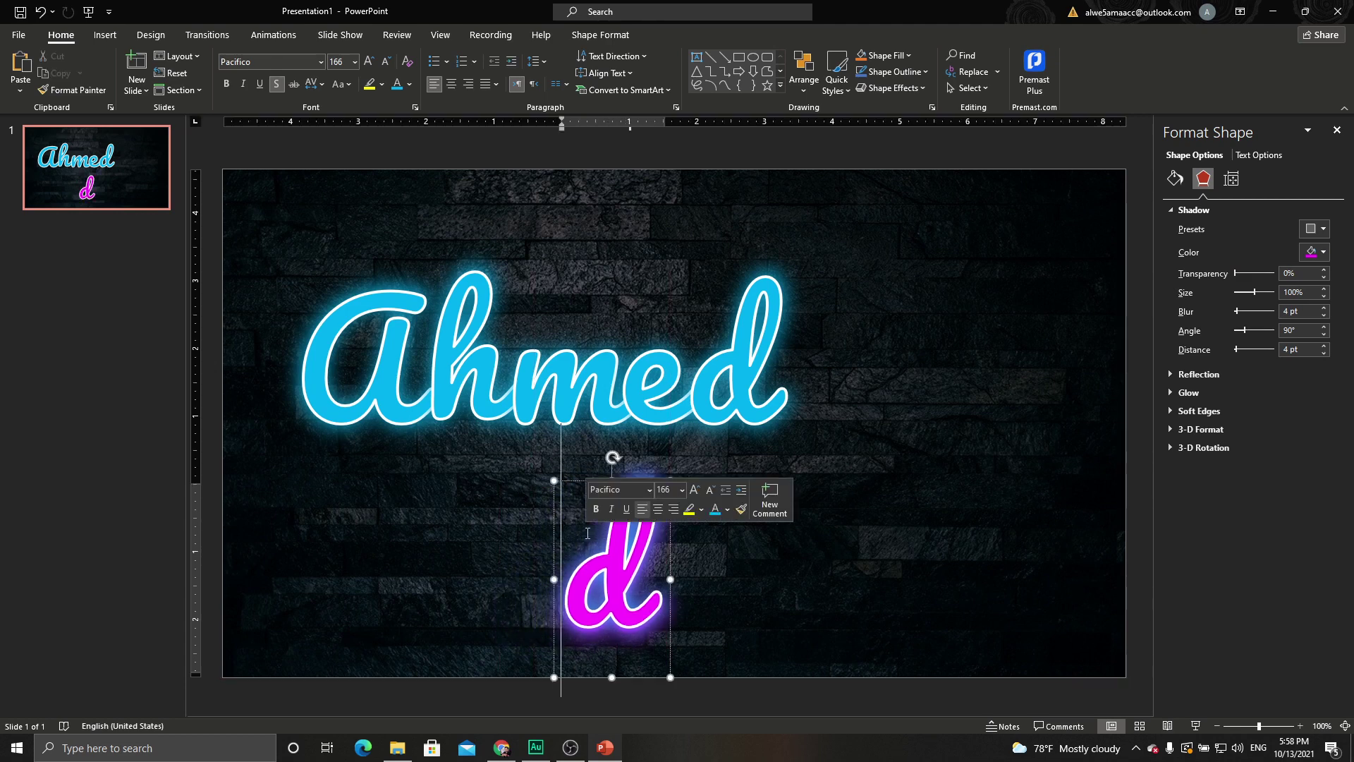
text(S)
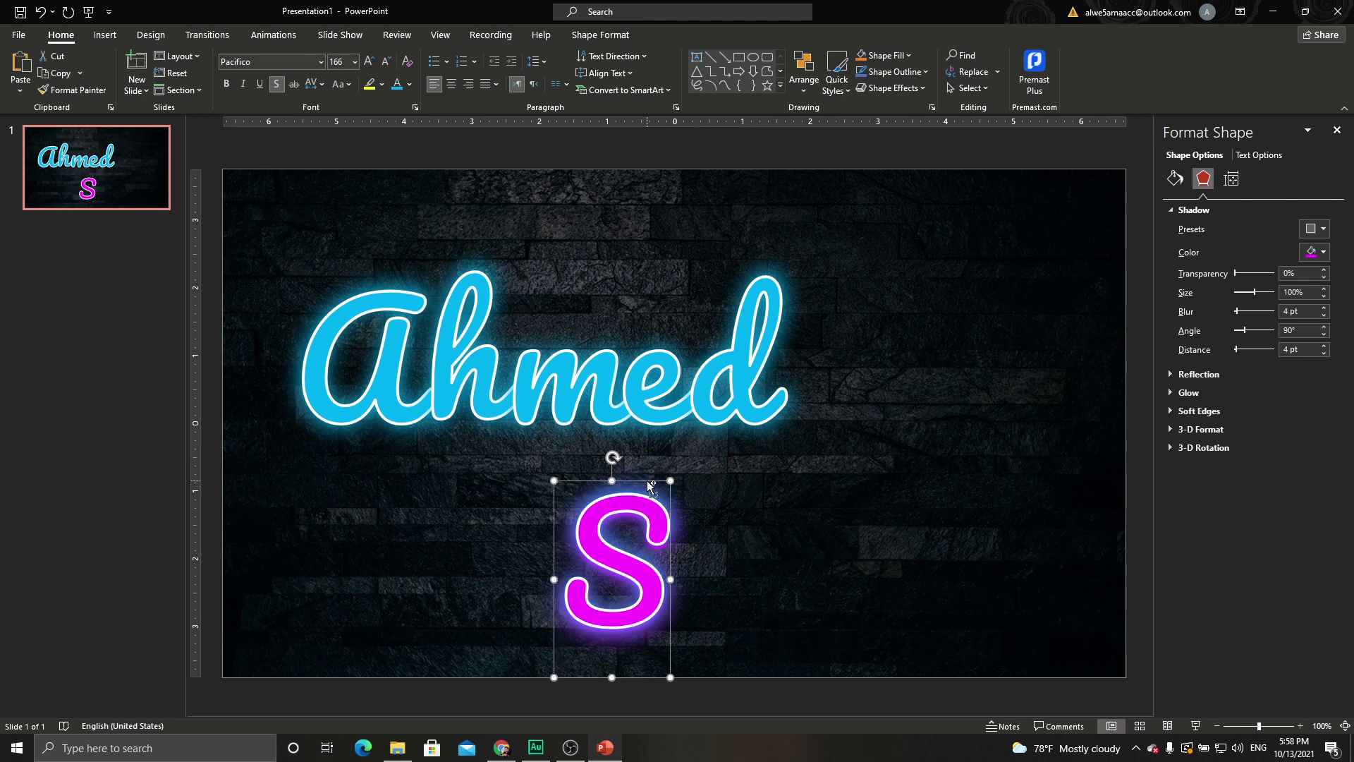
key(ctrl+d)
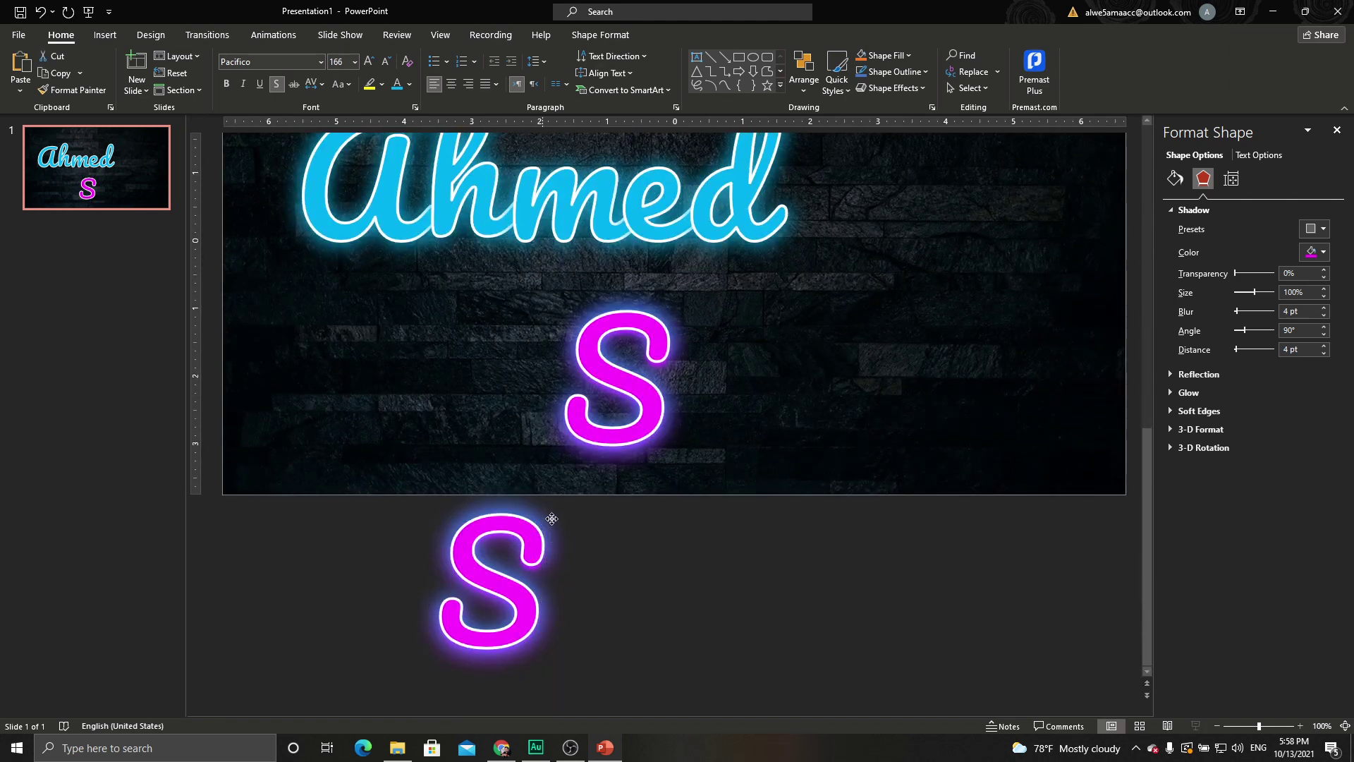
drag(541, 525, 712, 531)
double_click(713, 531)
text(a)
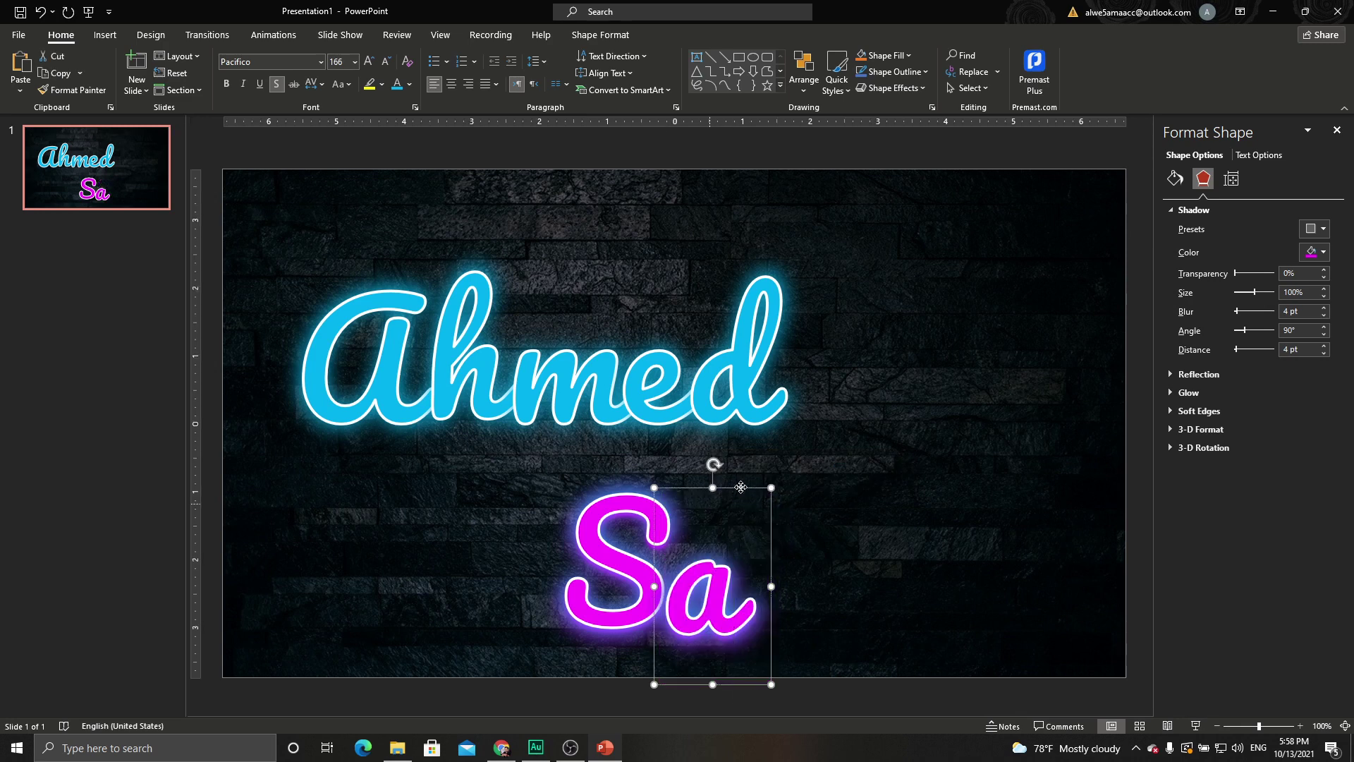
drag(741, 492, 725, 492)
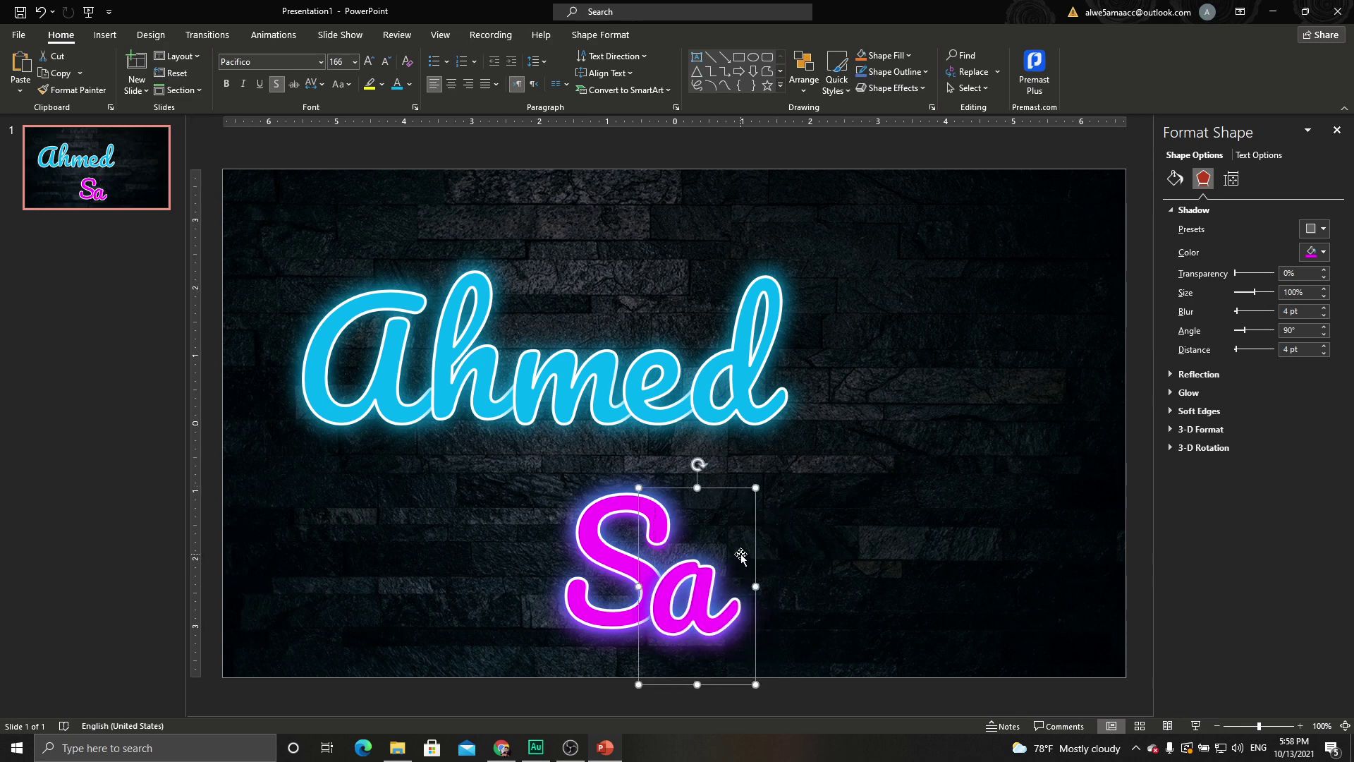
Duplicate and retype letters l, e and h, aligning each to complete 'Saleh'
key(ctrl+d)
double_click(749, 603)
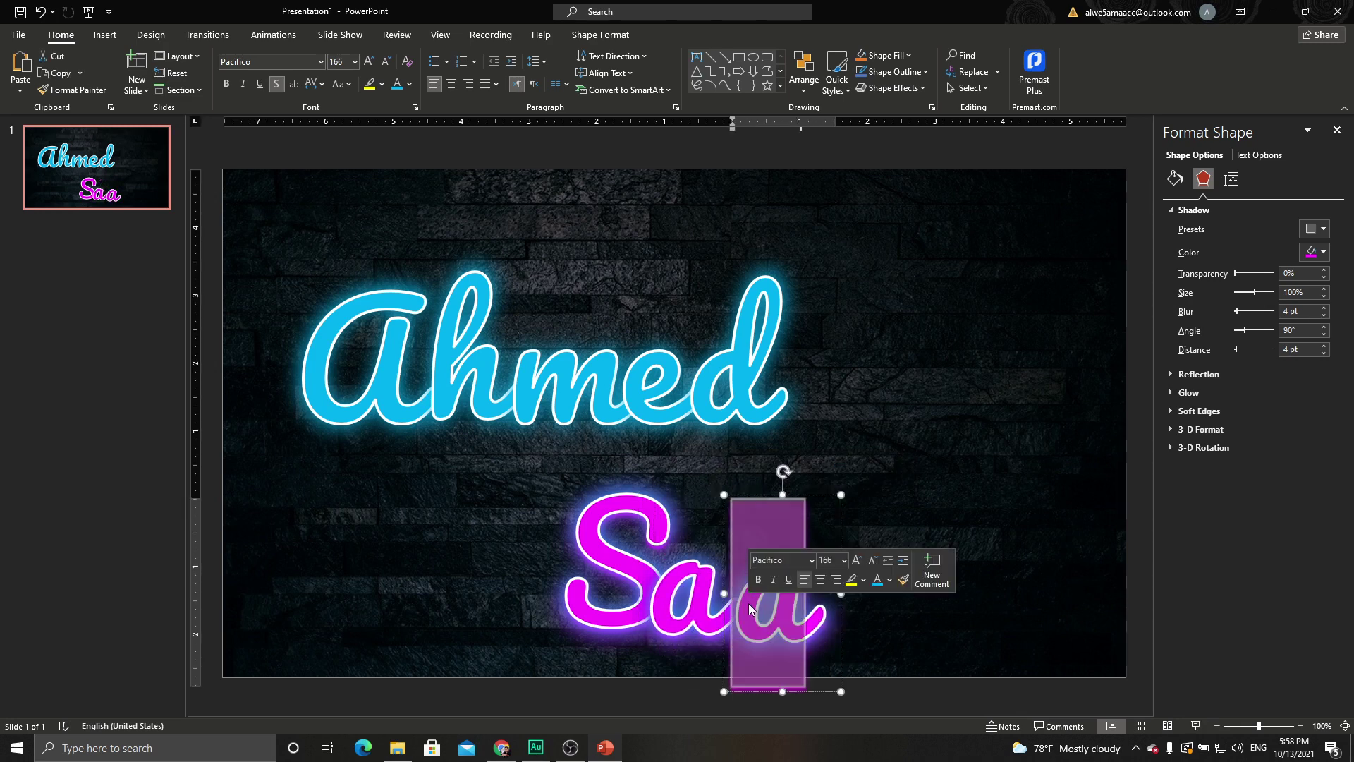
text(l)
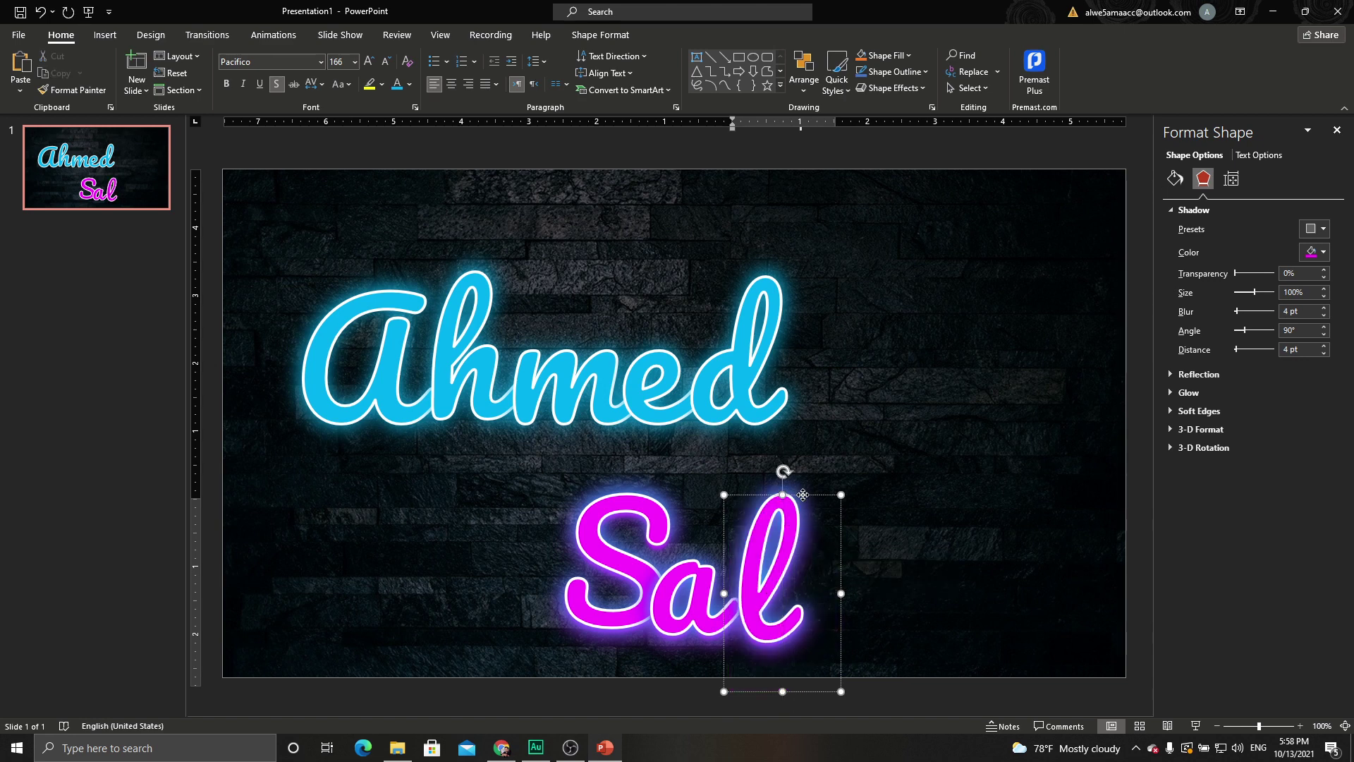
drag(802, 496, 793, 490)
key(ctrl+d)
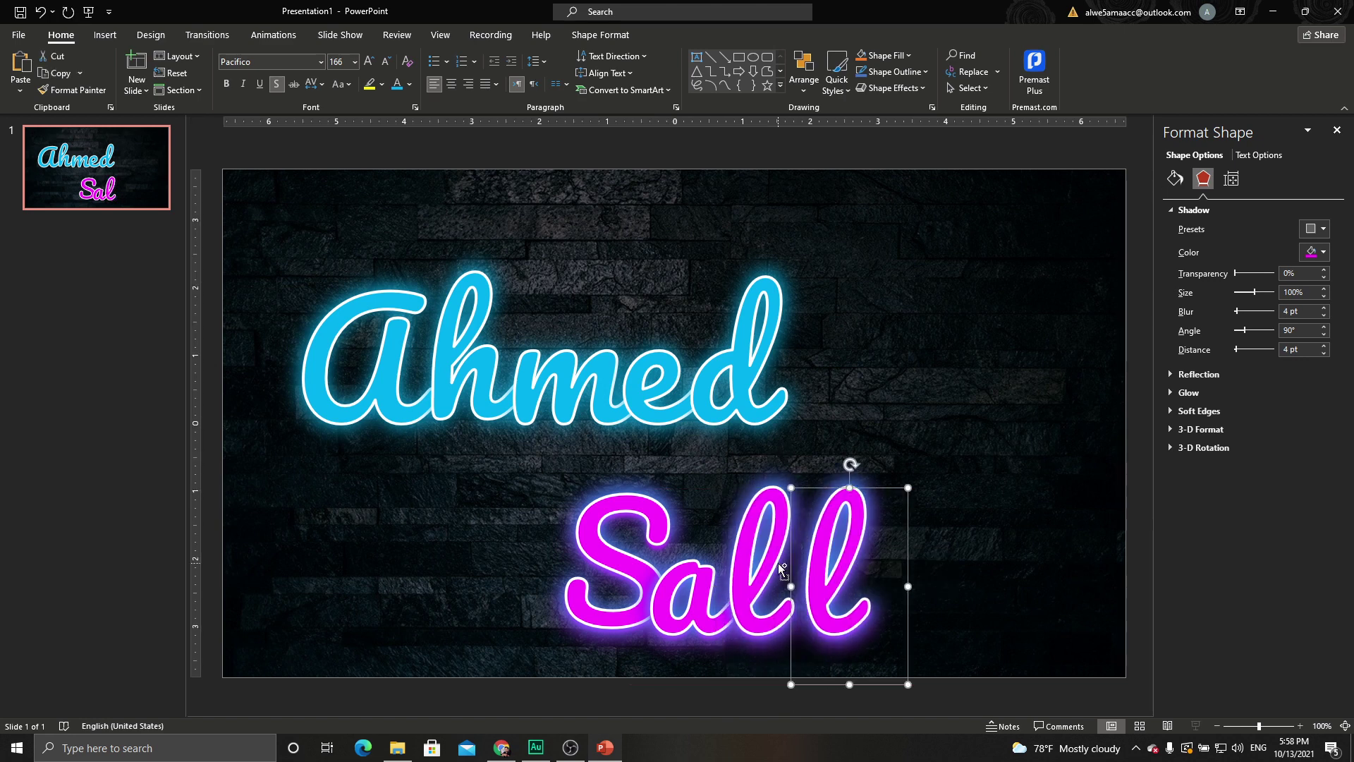
double_click(808, 561)
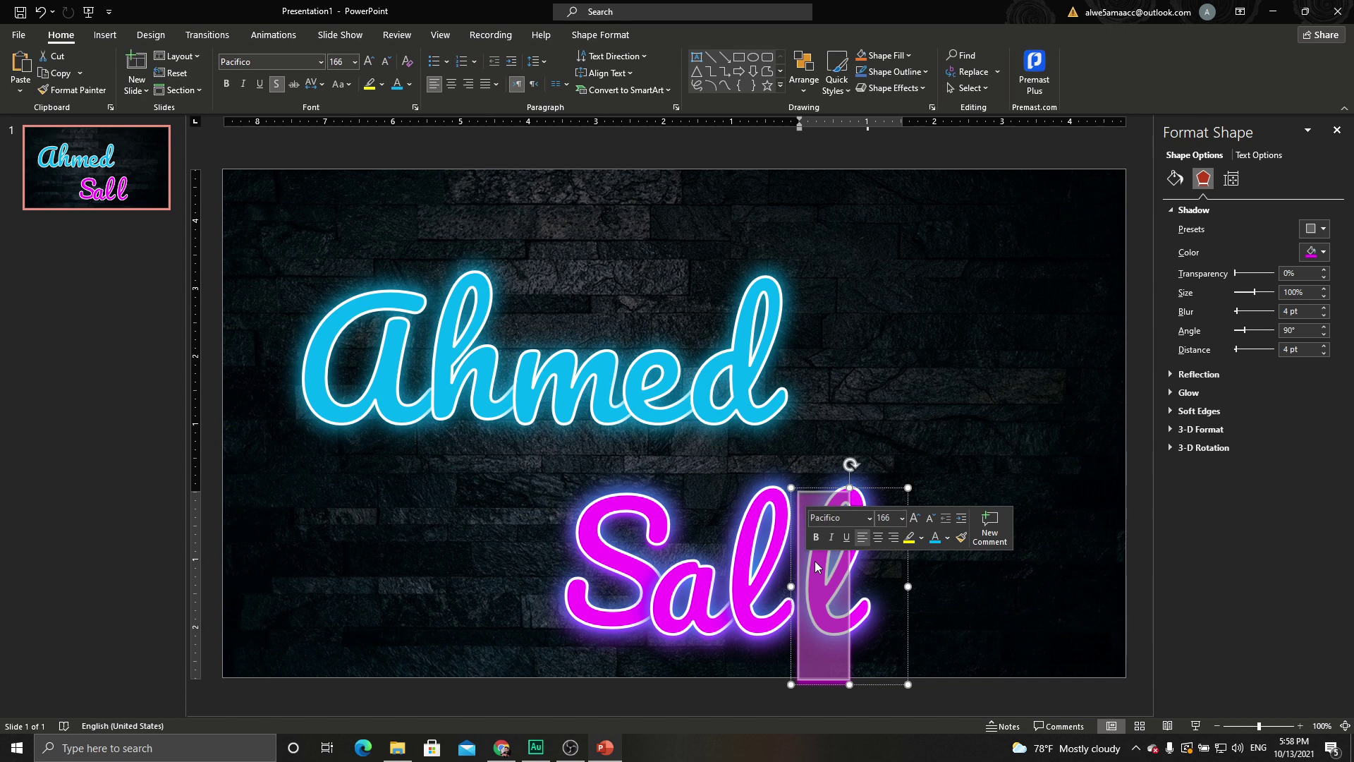
text(e)
drag(878, 494, 862, 493)
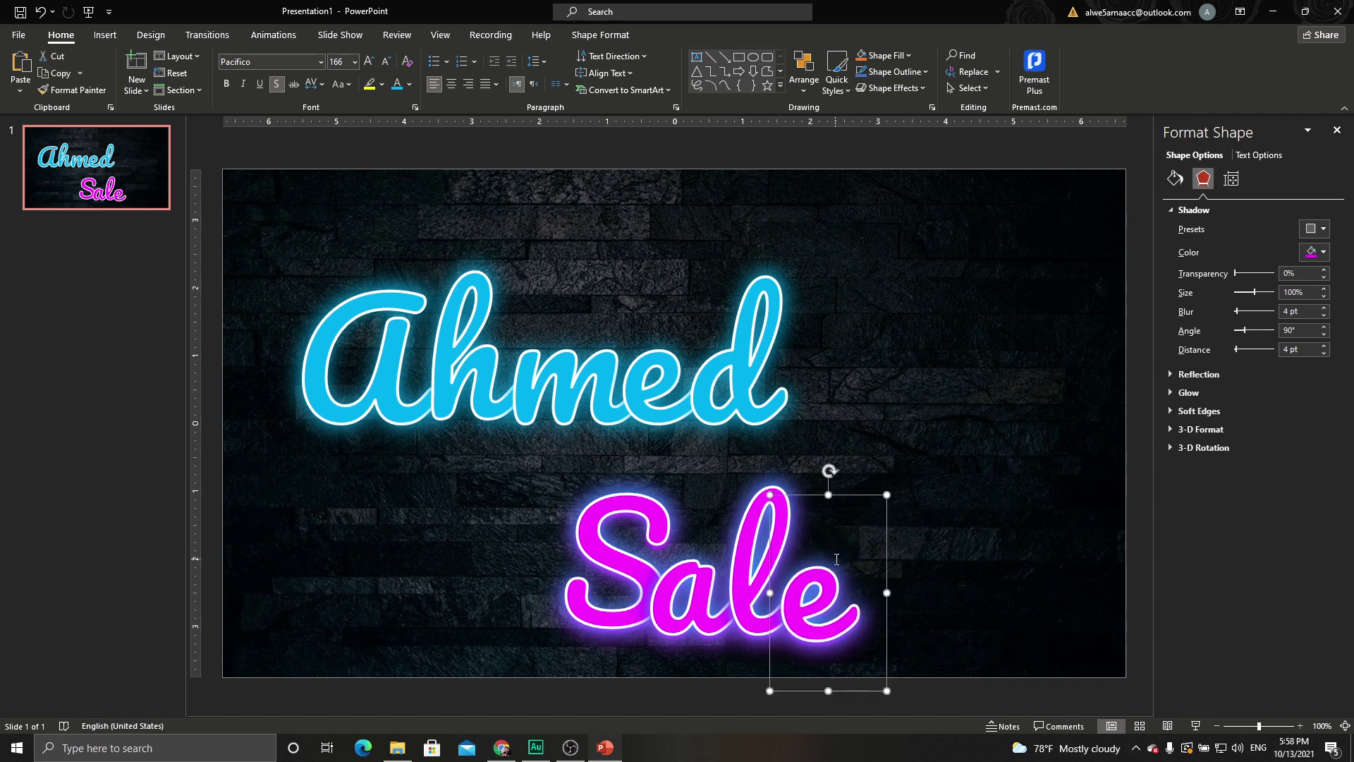
key(ctrl+d)
double_click(855, 601)
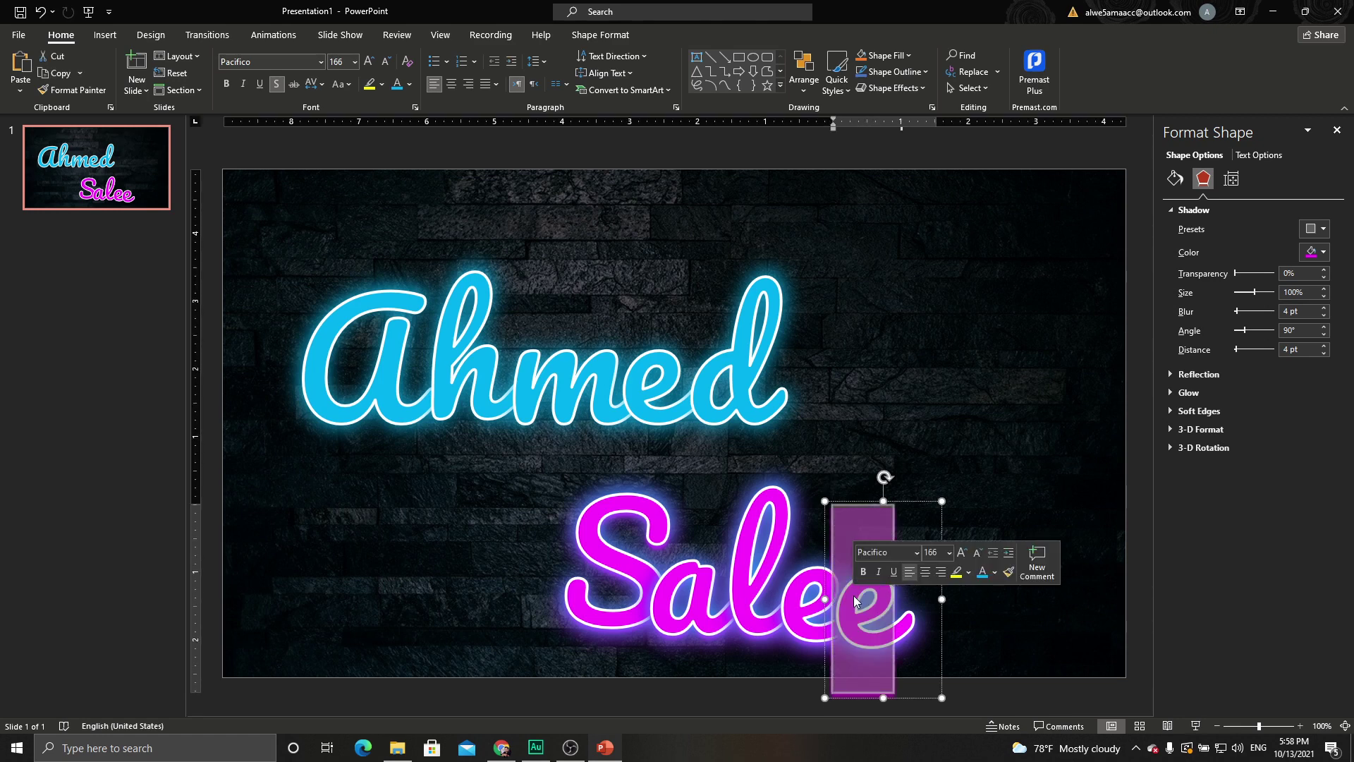
text(h)
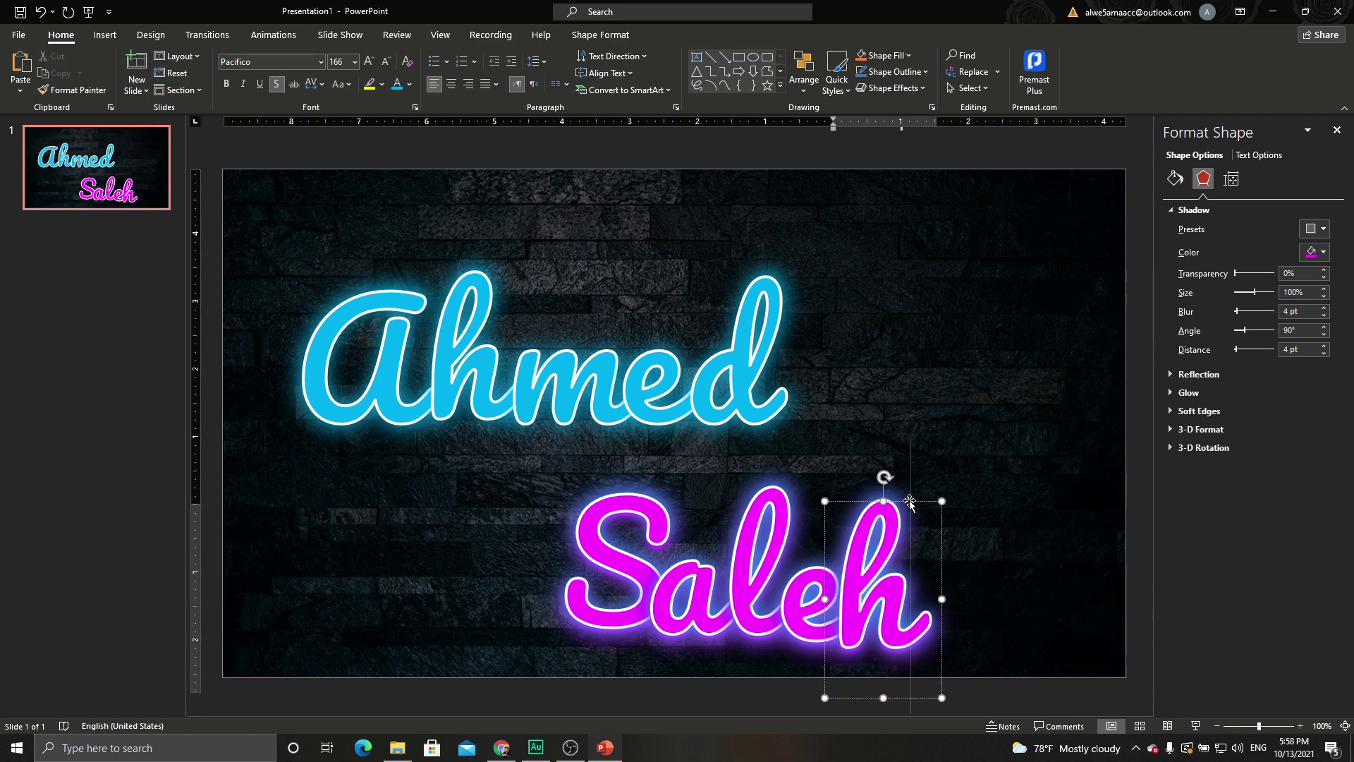
drag(910, 503, 912, 494)
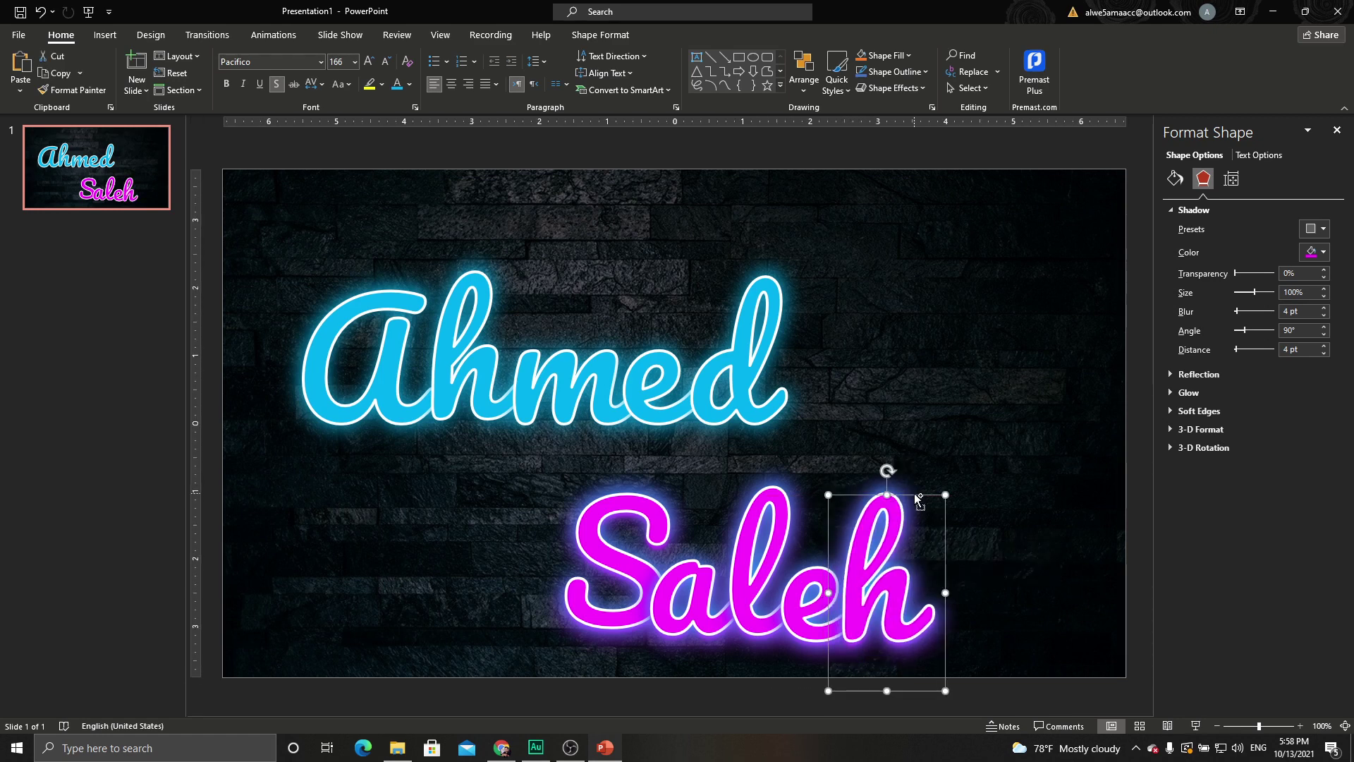
Deselect the letters, close the background formatting pane, and show the Insert ribbon
scroll(914, 493, down, 2)
click(1077, 482)
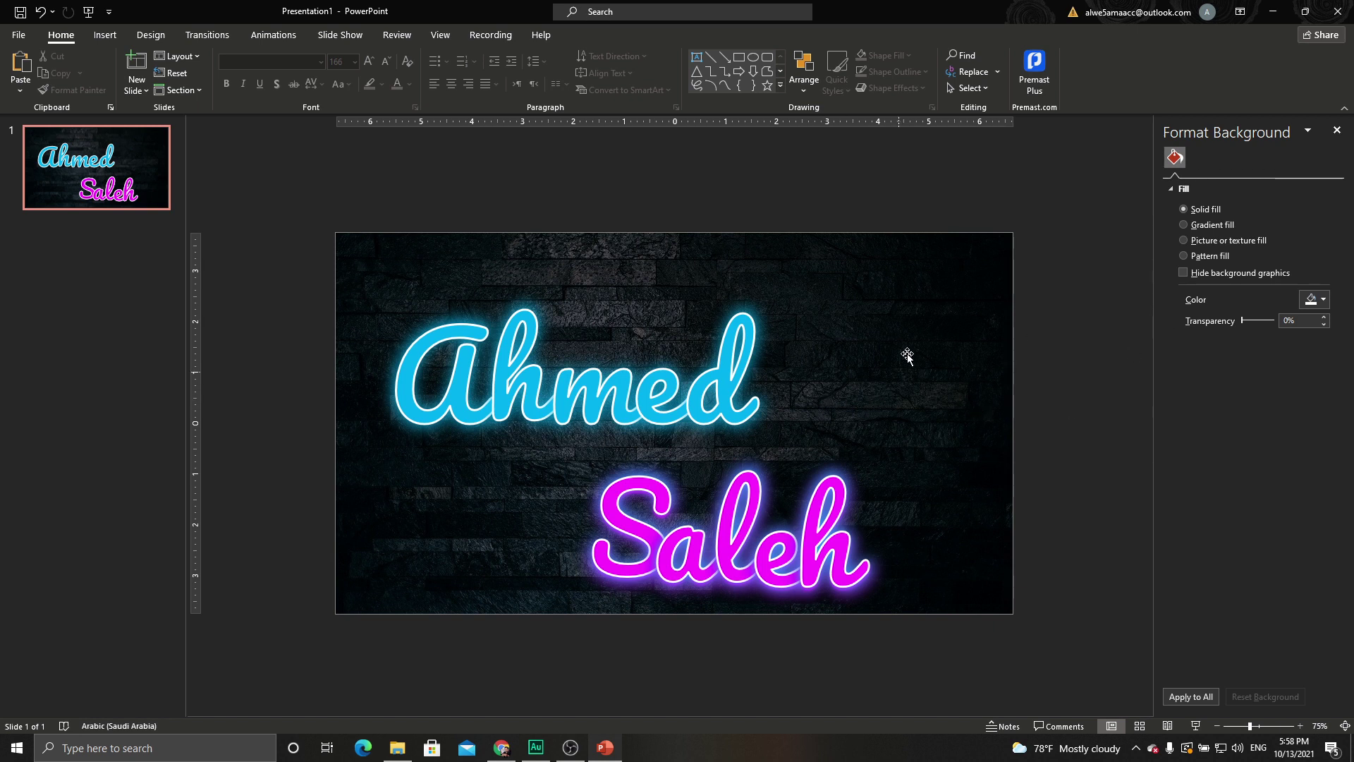
click(1335, 131)
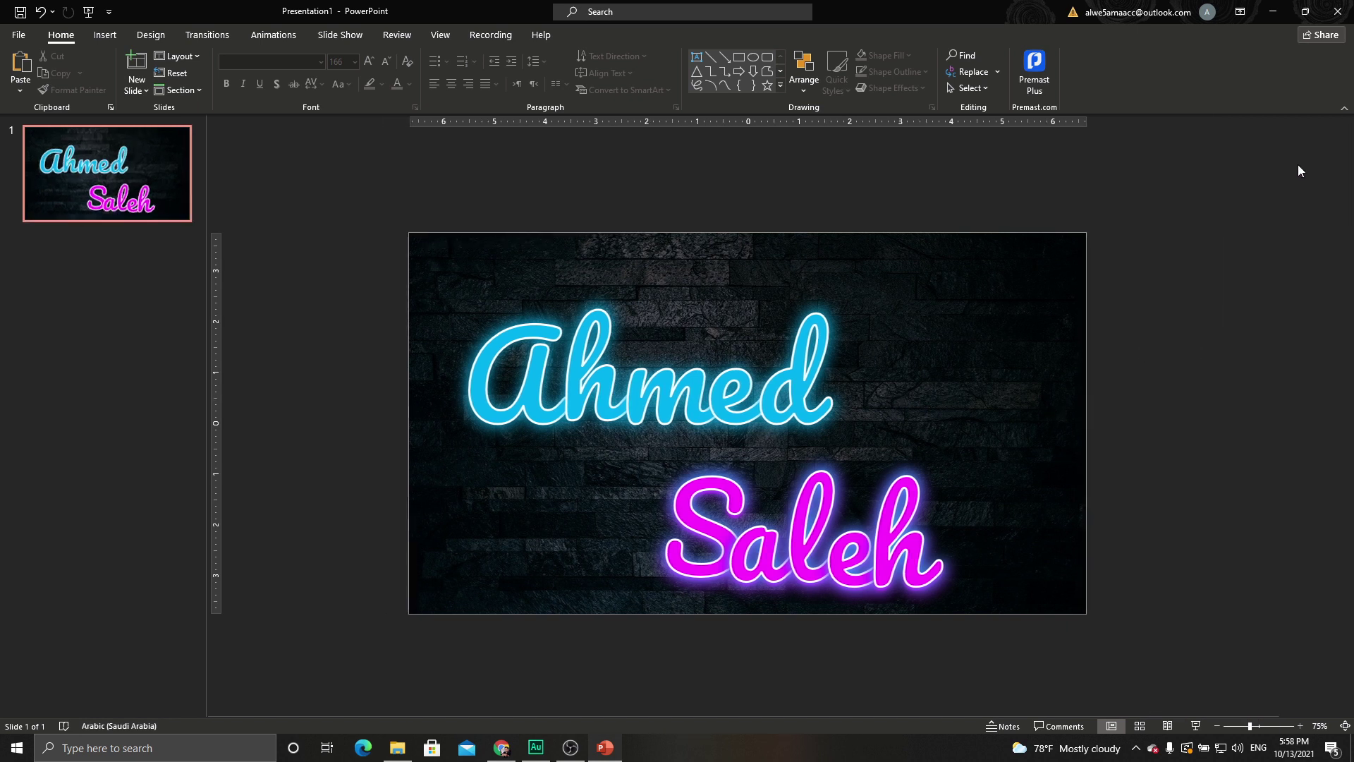
scroll(894, 445, up, 3)
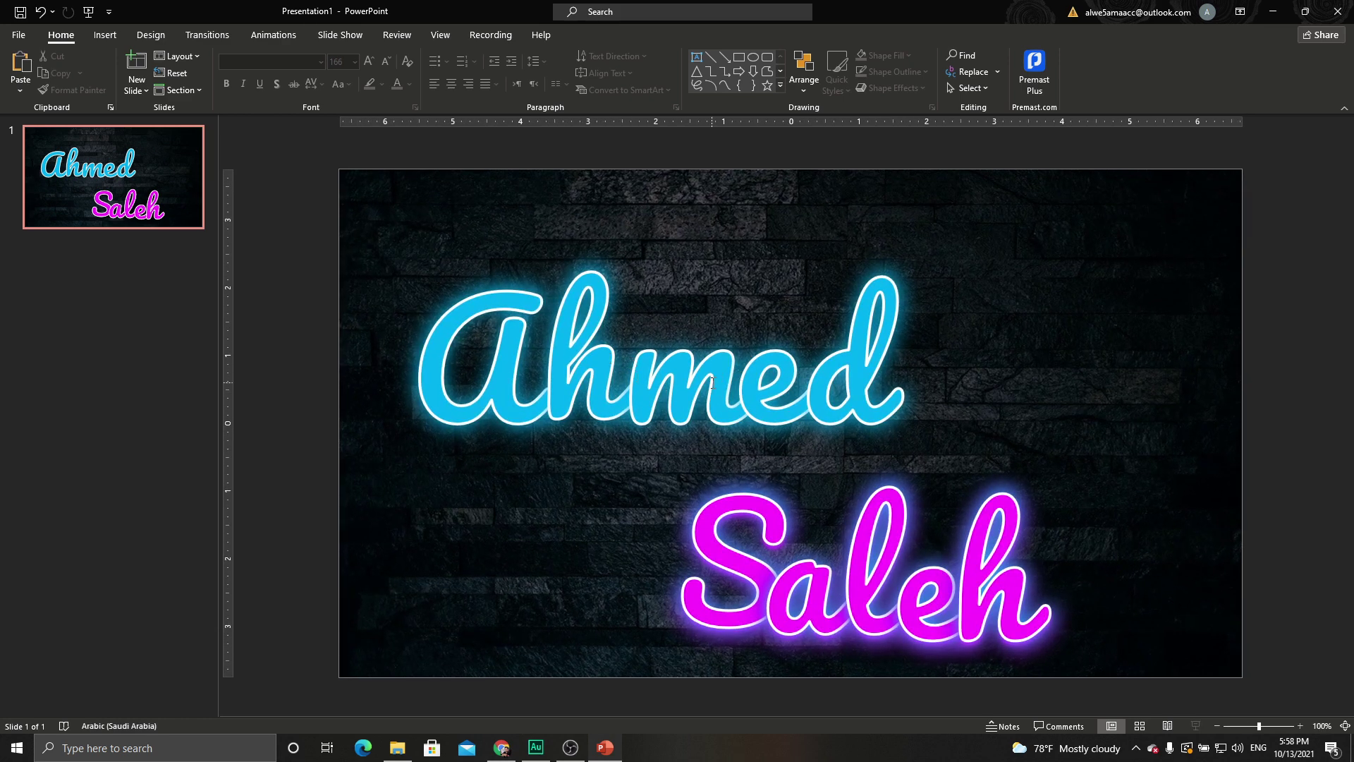
click(104, 37)
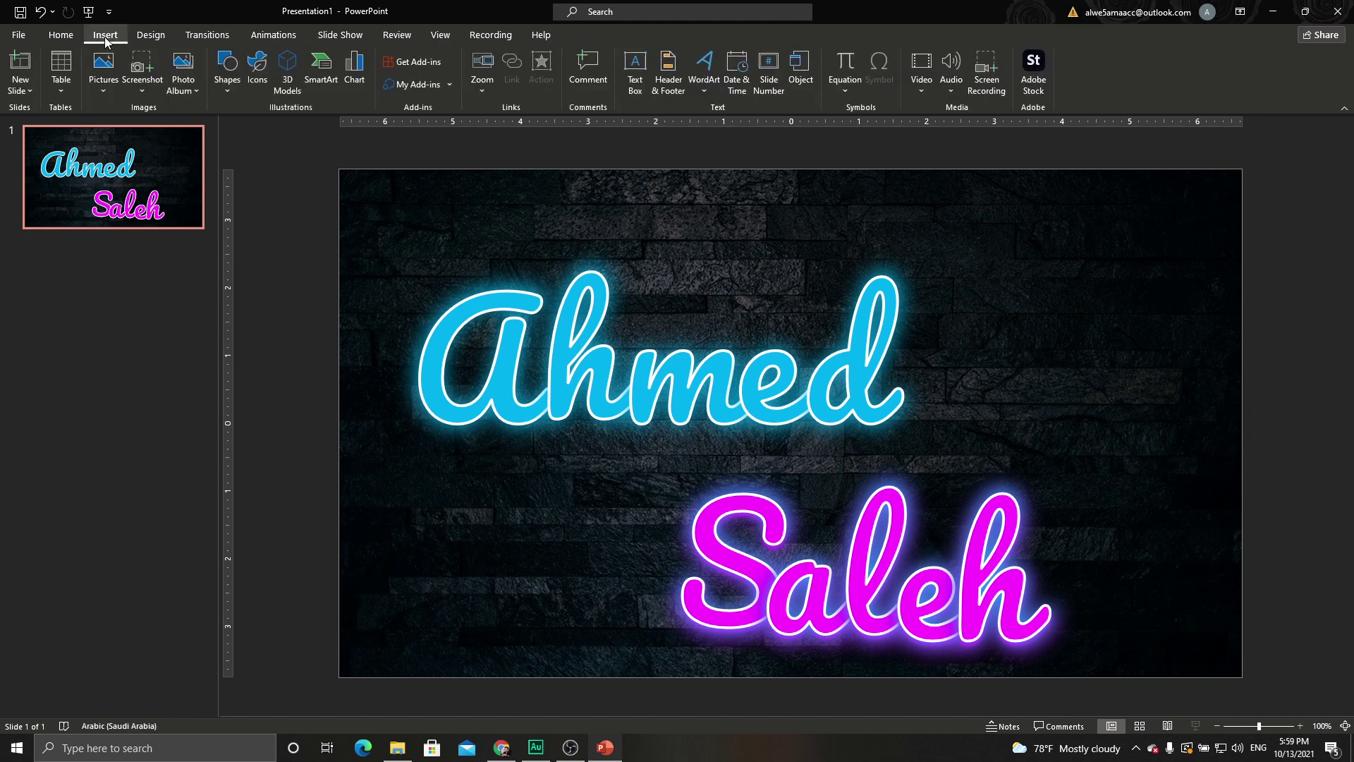
Draw an oval above Ahmed and remove its outline
click(227, 91)
click(279, 127)
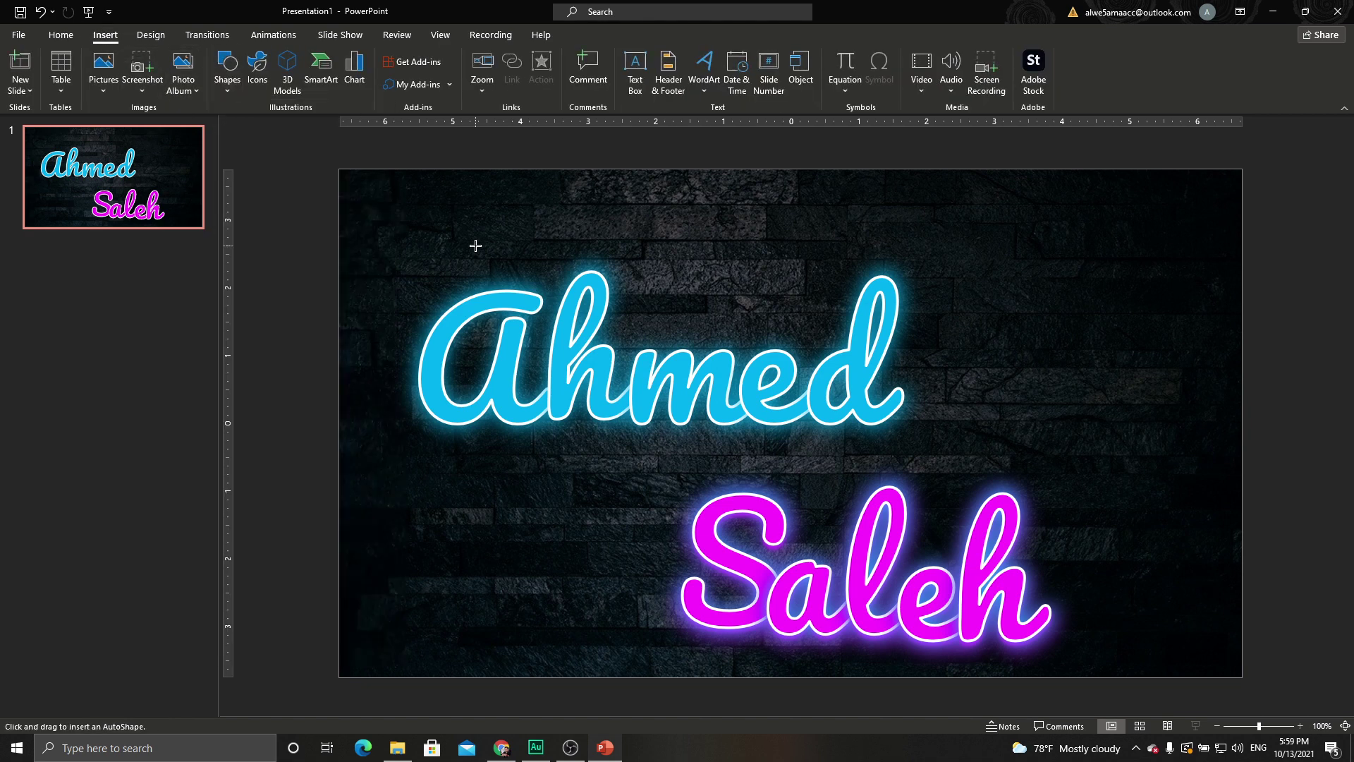
mouse_move(484, 221)
mouse_down()
mouse_move(634, 260)
mouse_move(671, 224)
mouse_up()
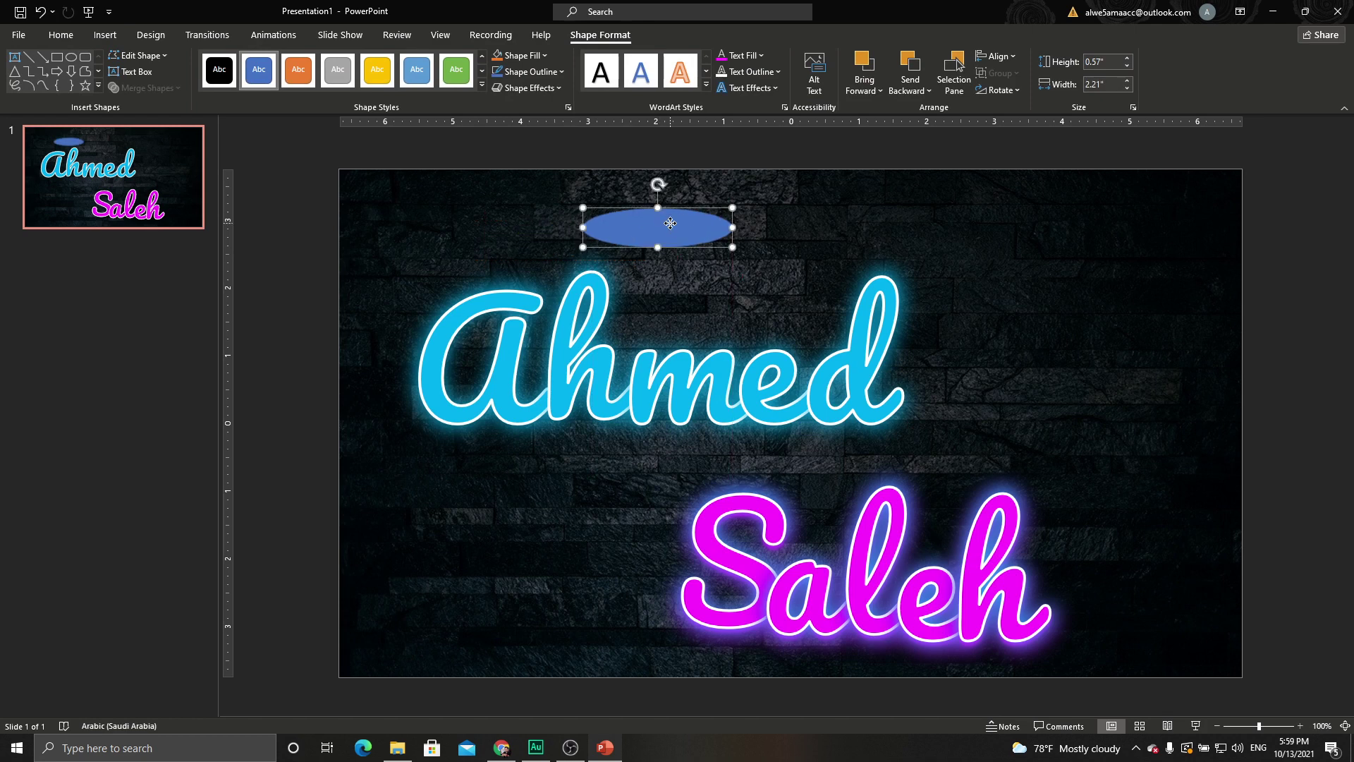
right_click(671, 225)
click(714, 570)
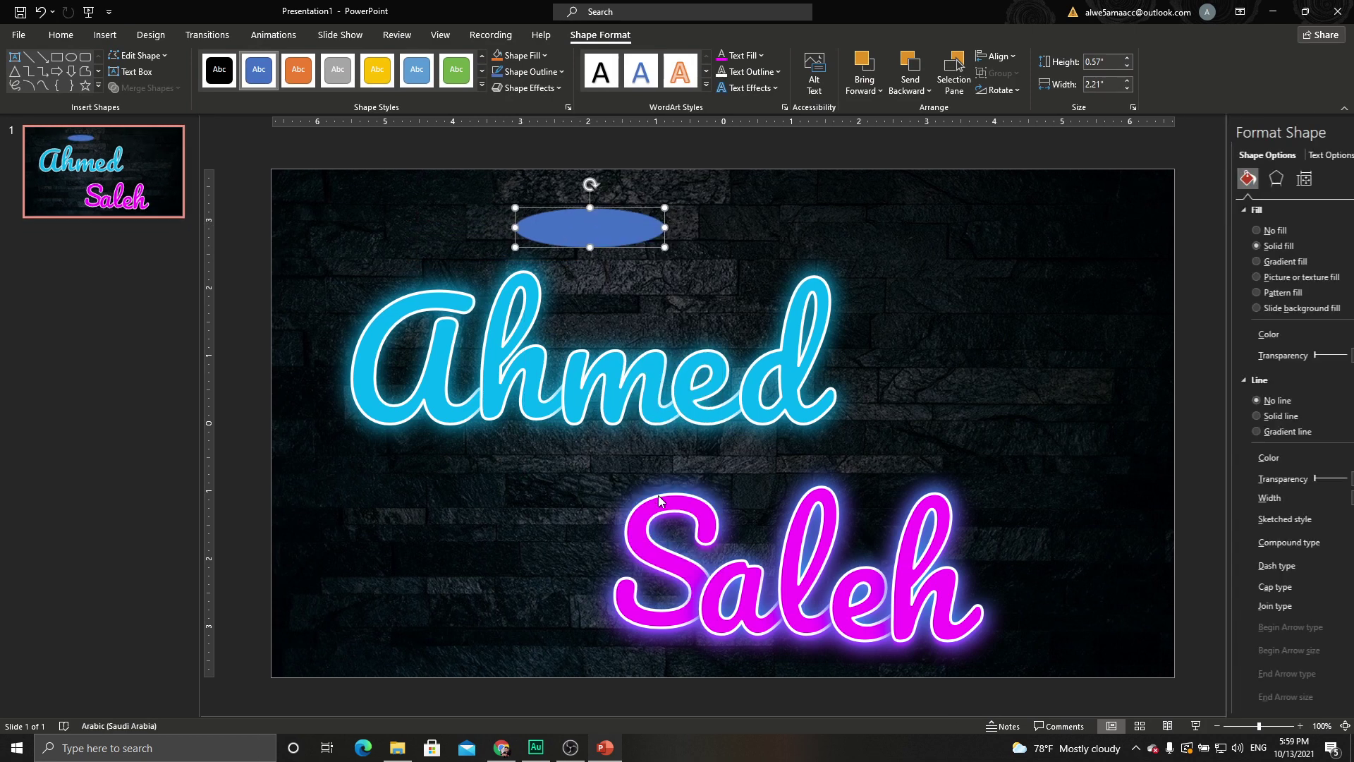
click(1204, 402)
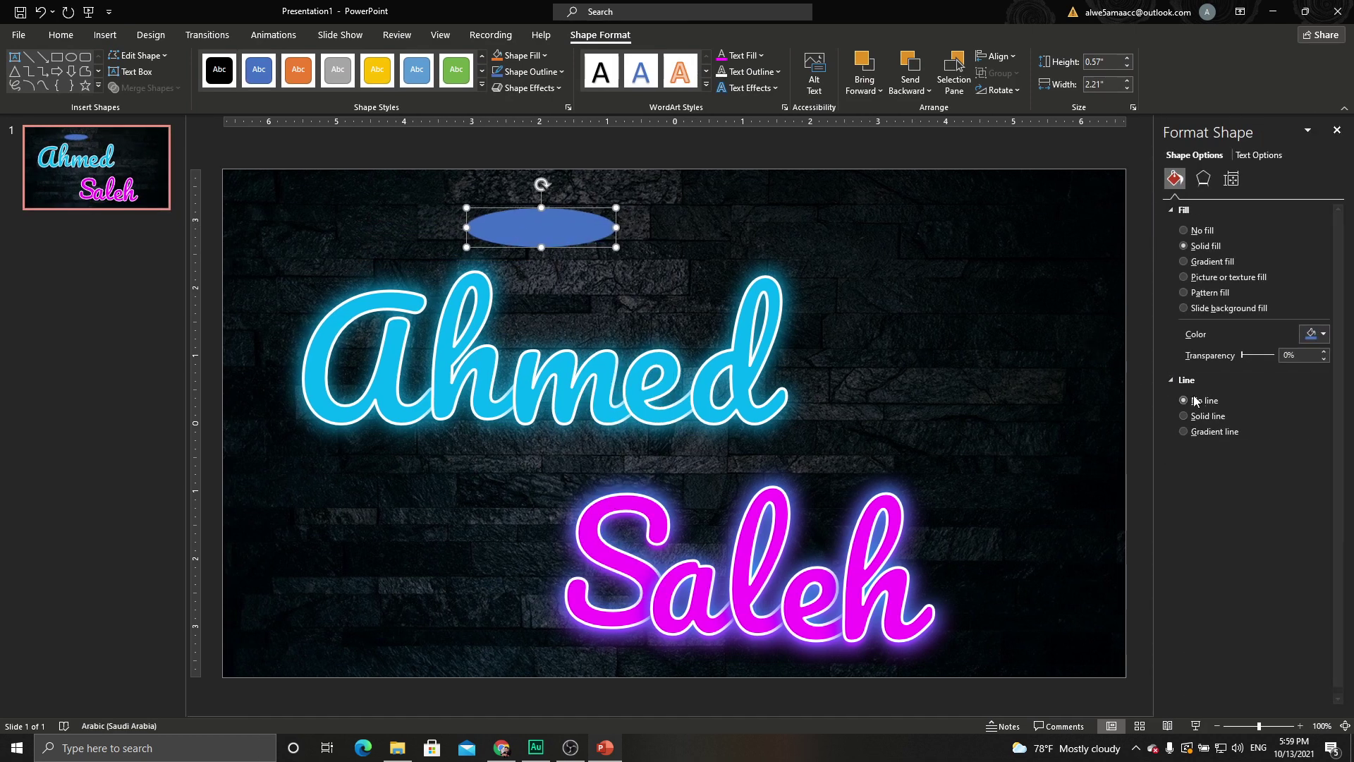
Fill the oval with a cyan path gradient, outer stop at 100% transparency
click(1213, 262)
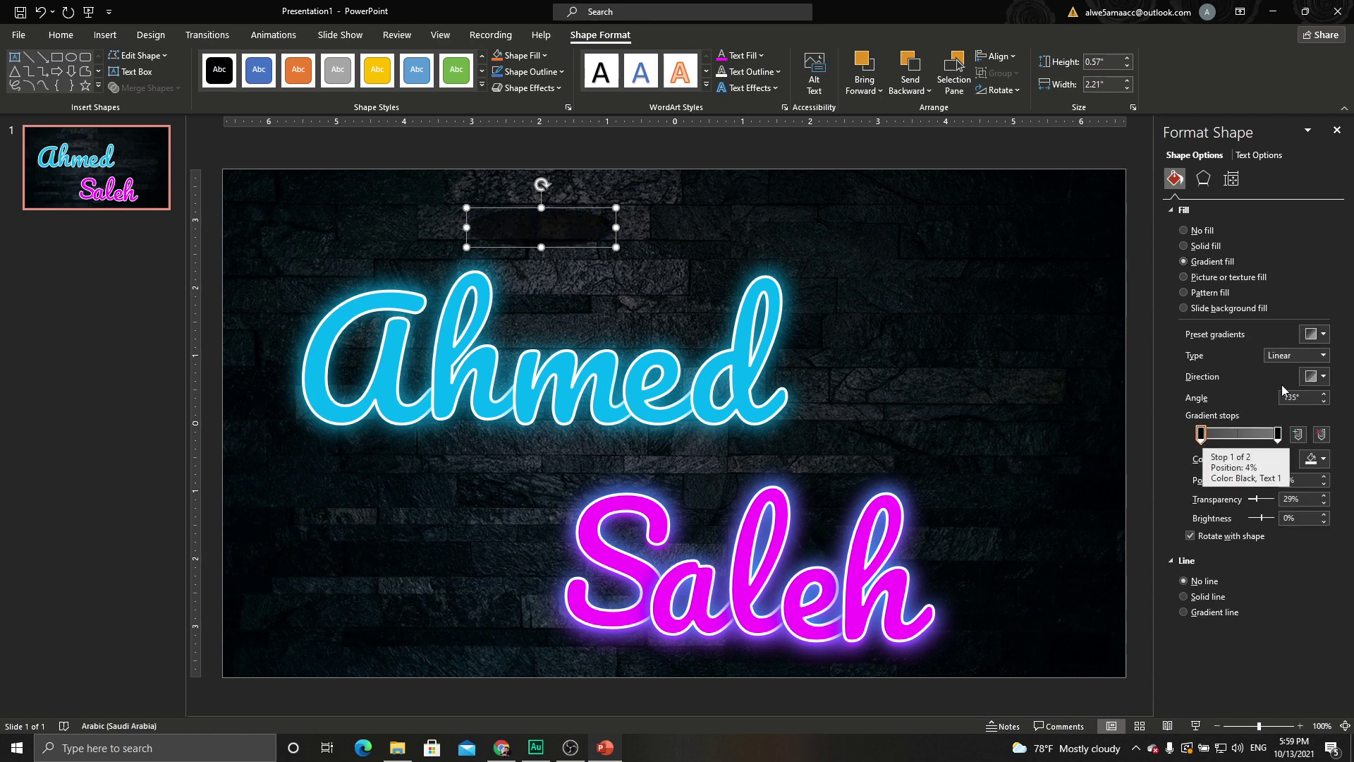
click(1324, 356)
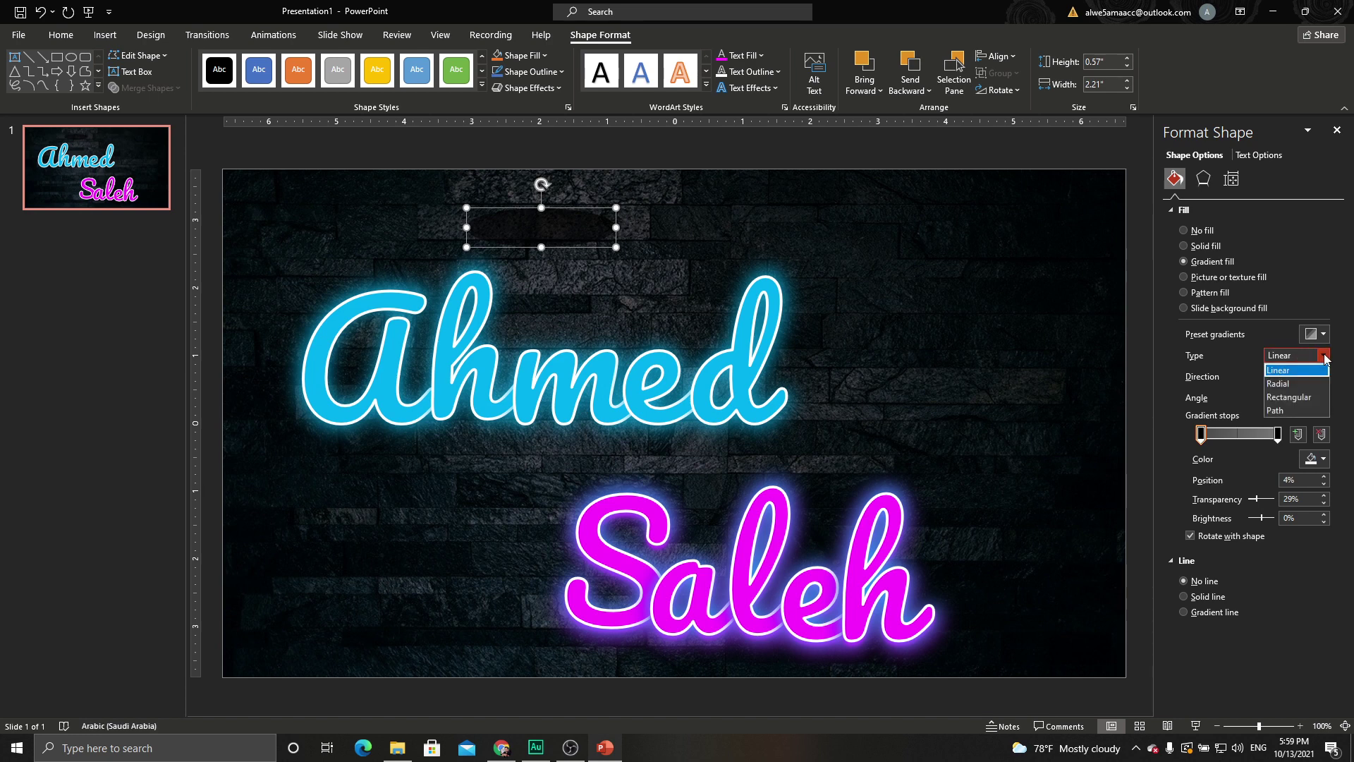
click(1275, 411)
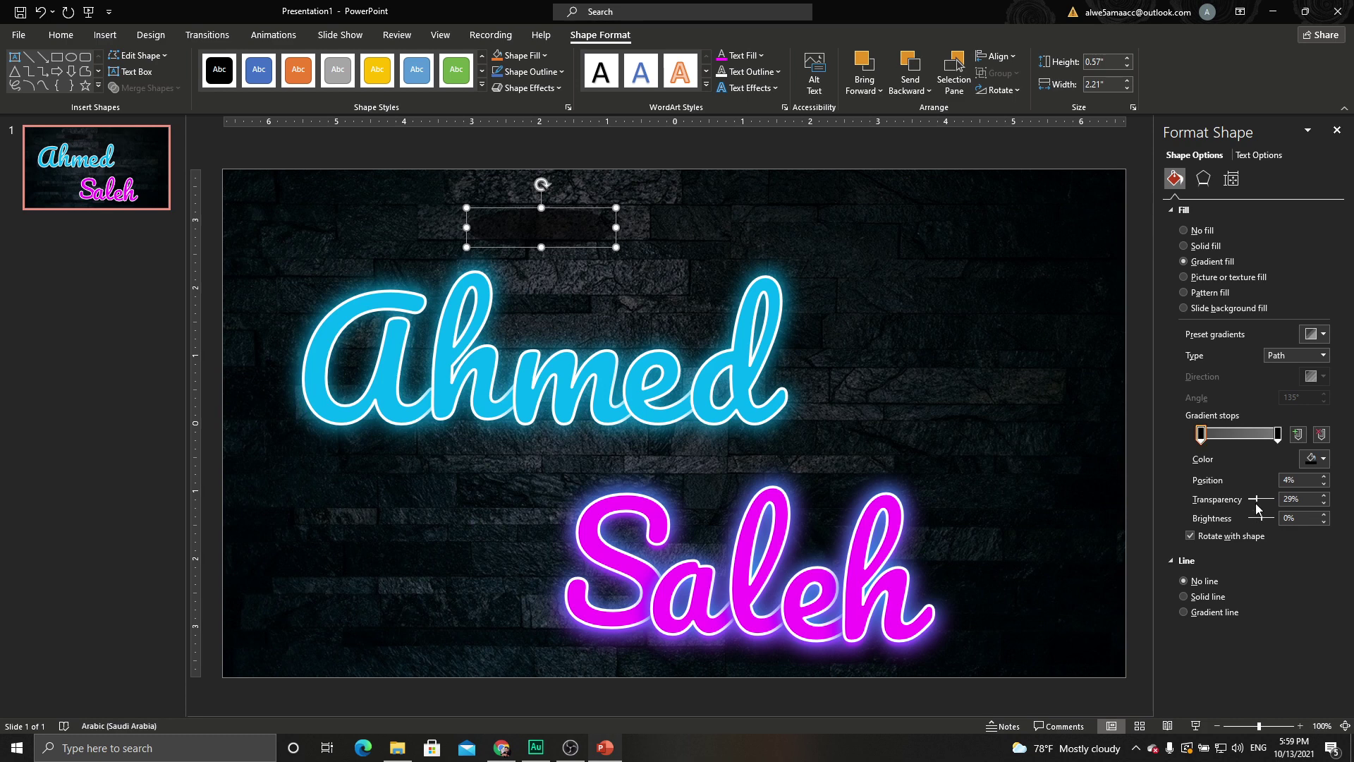
drag(1255, 499, 1251, 500)
click(1322, 458)
click(1309, 596)
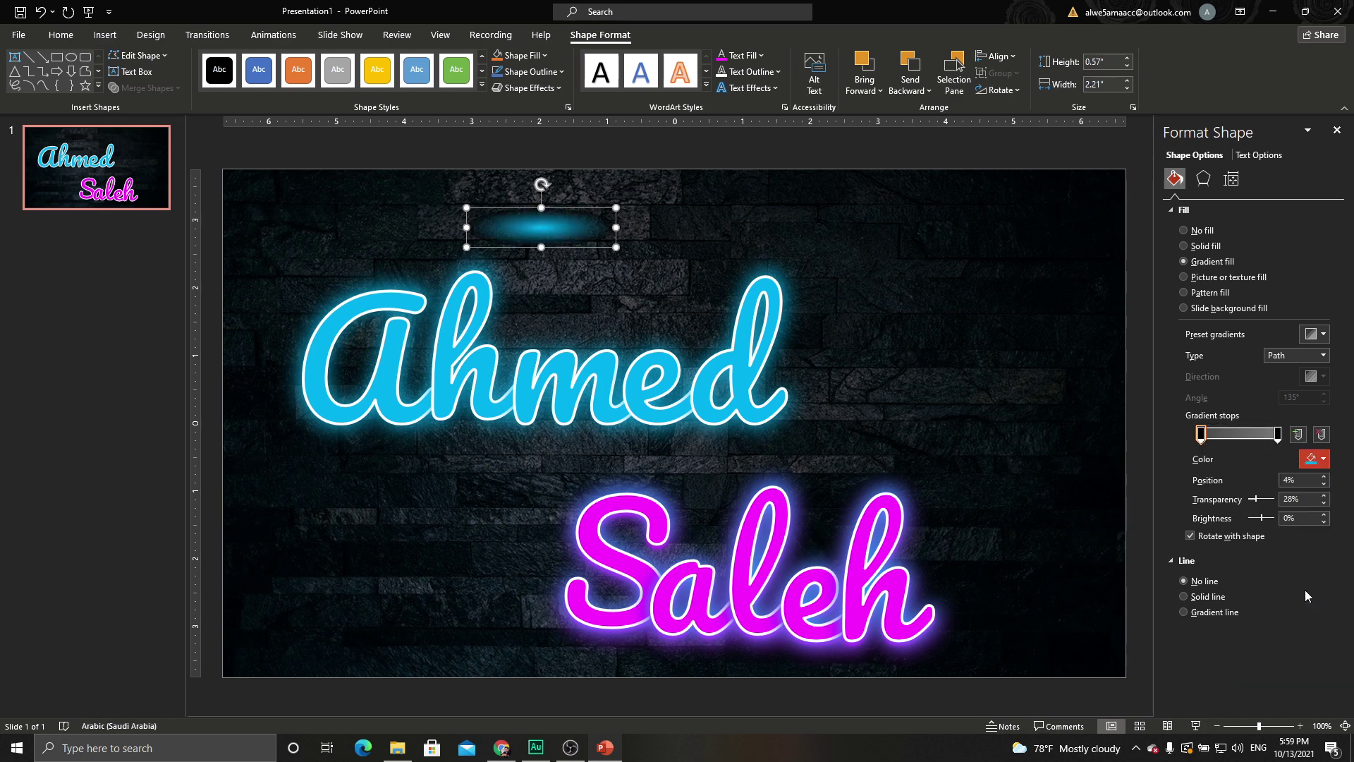
click(1277, 433)
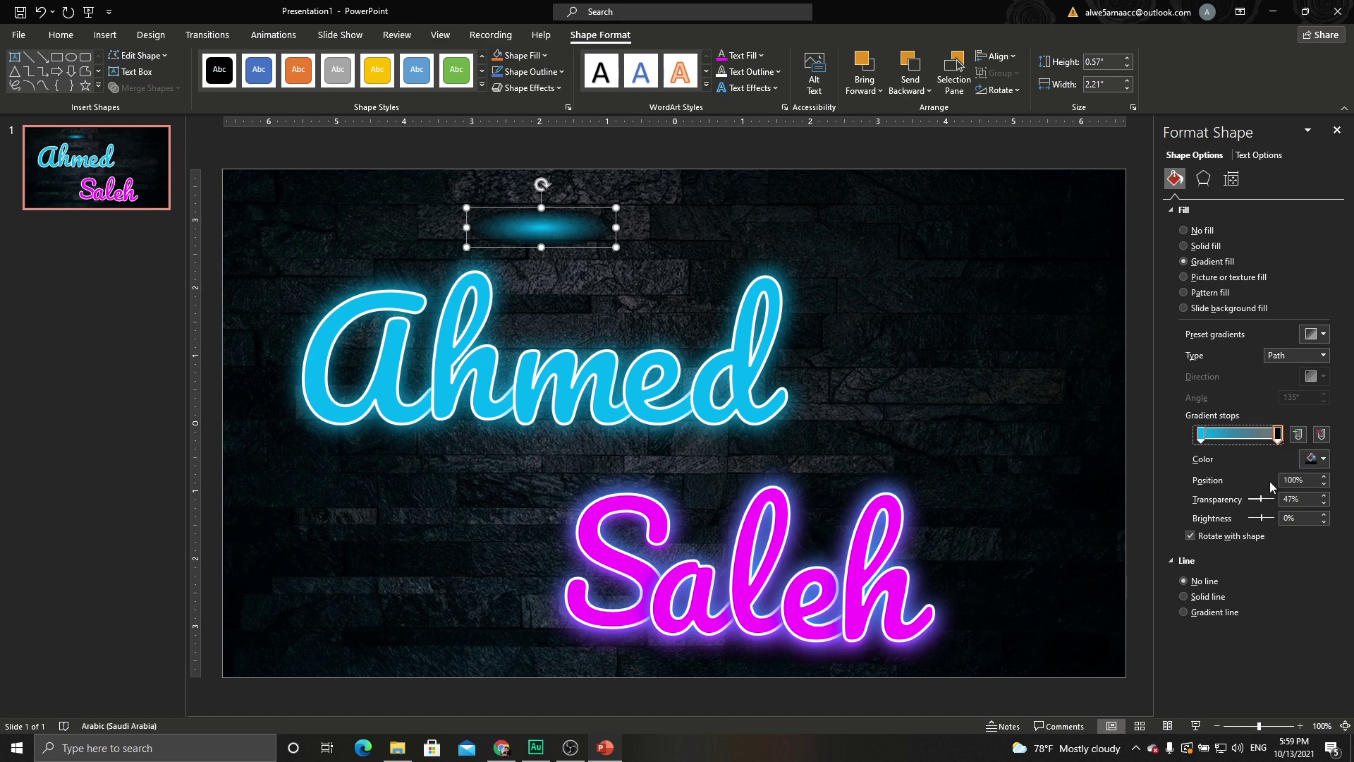
click(1322, 459)
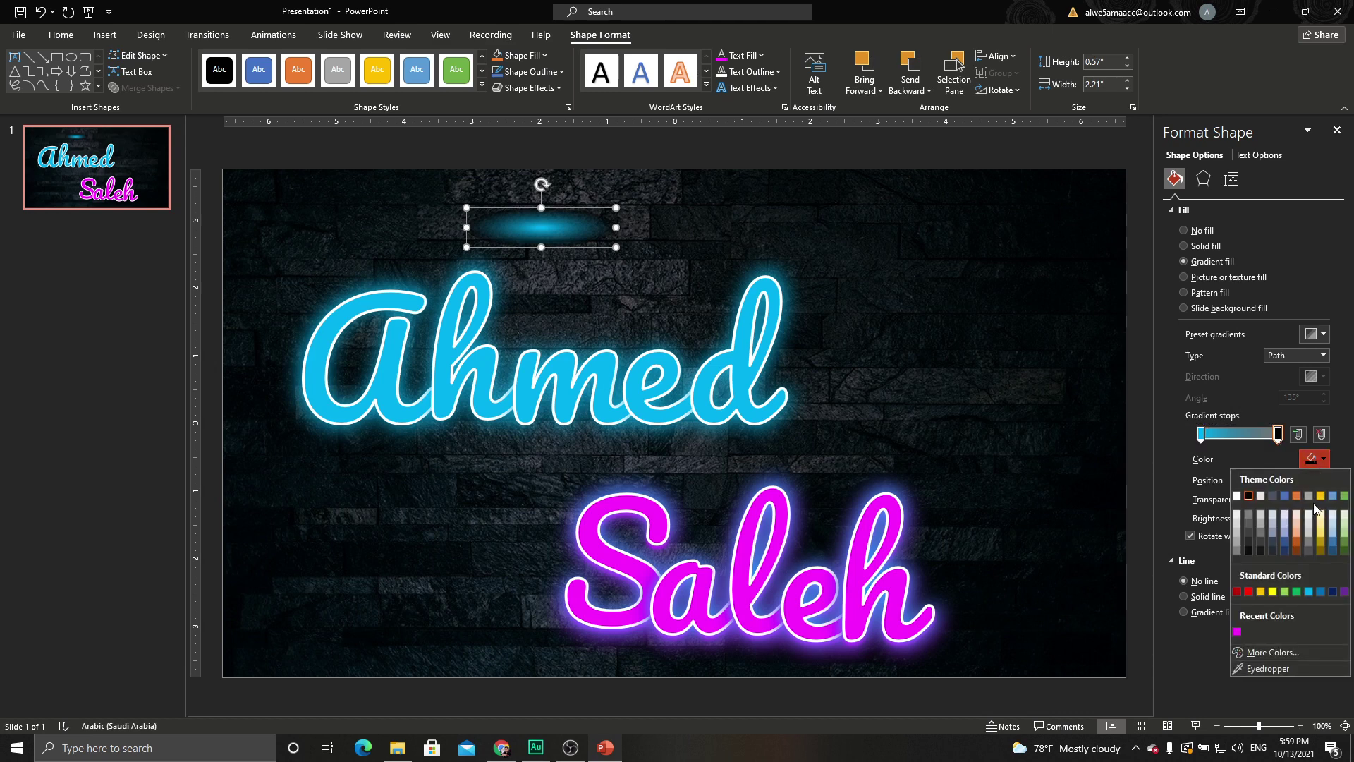
click(1310, 592)
drag(1249, 501, 1275, 500)
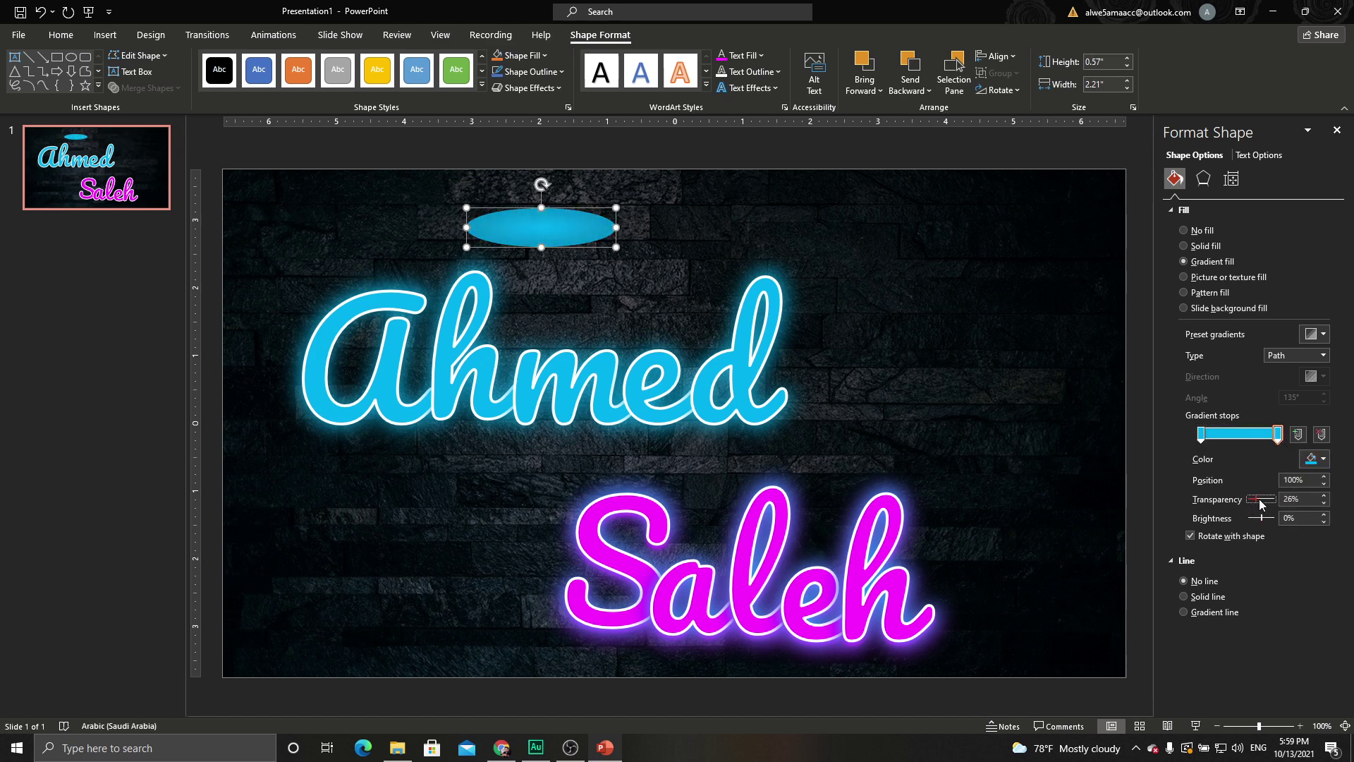
Widen the glow oval to 4.8 inches and move it across Ahmed
drag(566, 236, 705, 261)
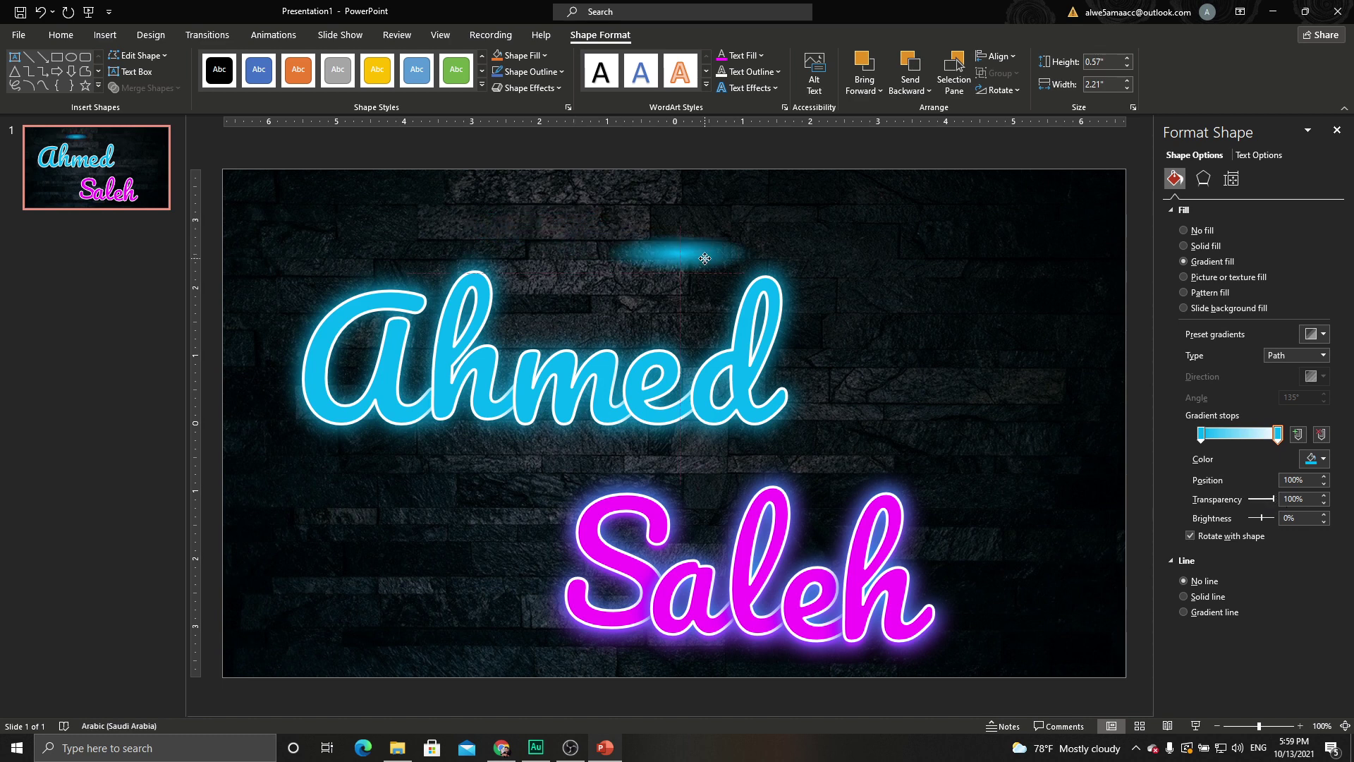
drag(605, 272, 553, 287)
key(Escape)
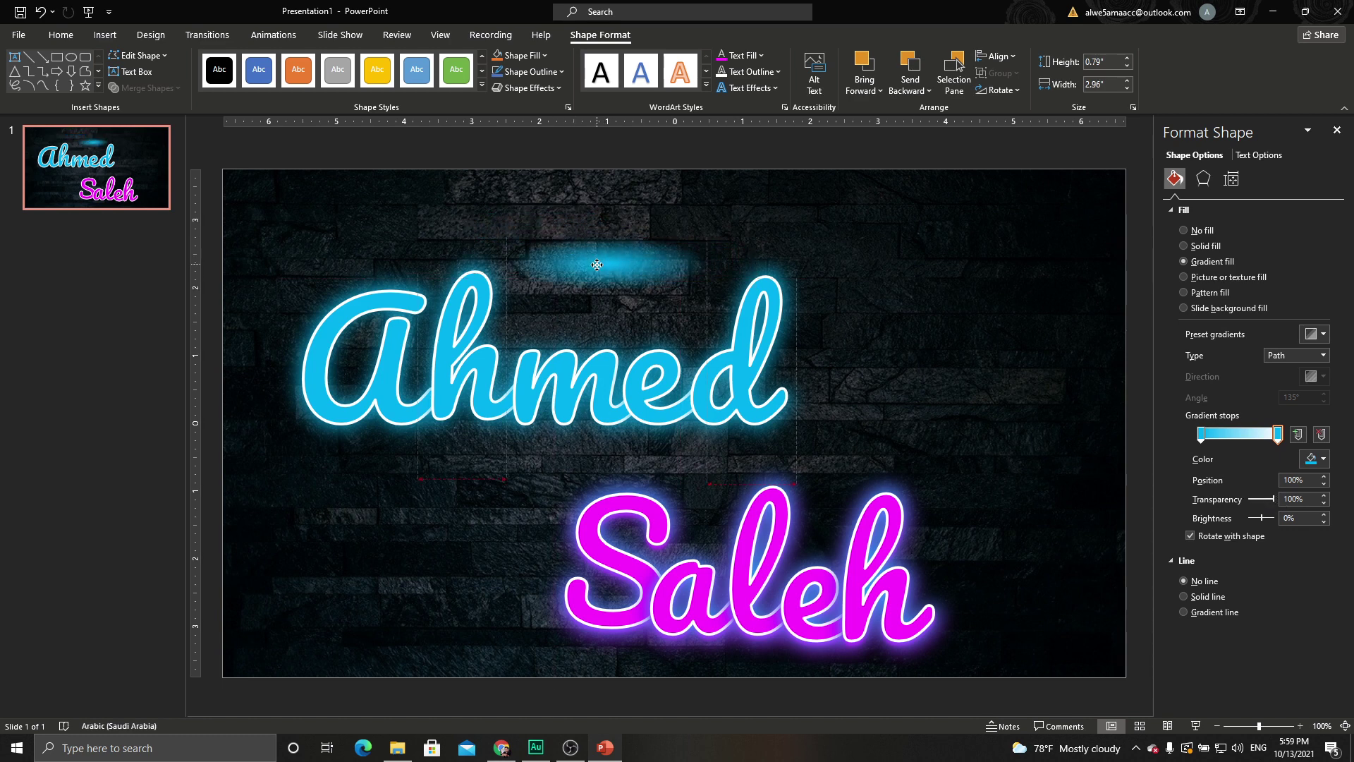
click(596, 265)
click(805, 292)
drag(806, 292, 853, 293)
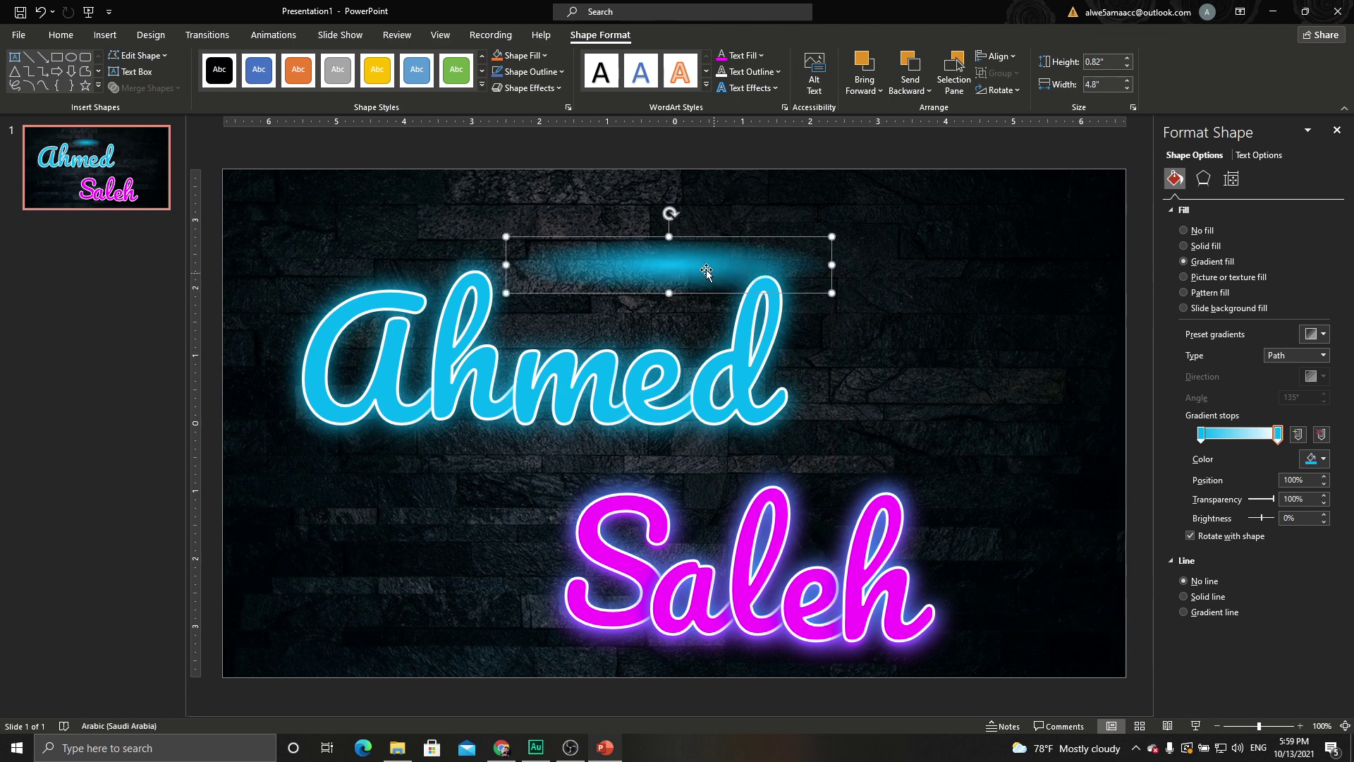
drag(704, 272, 613, 386)
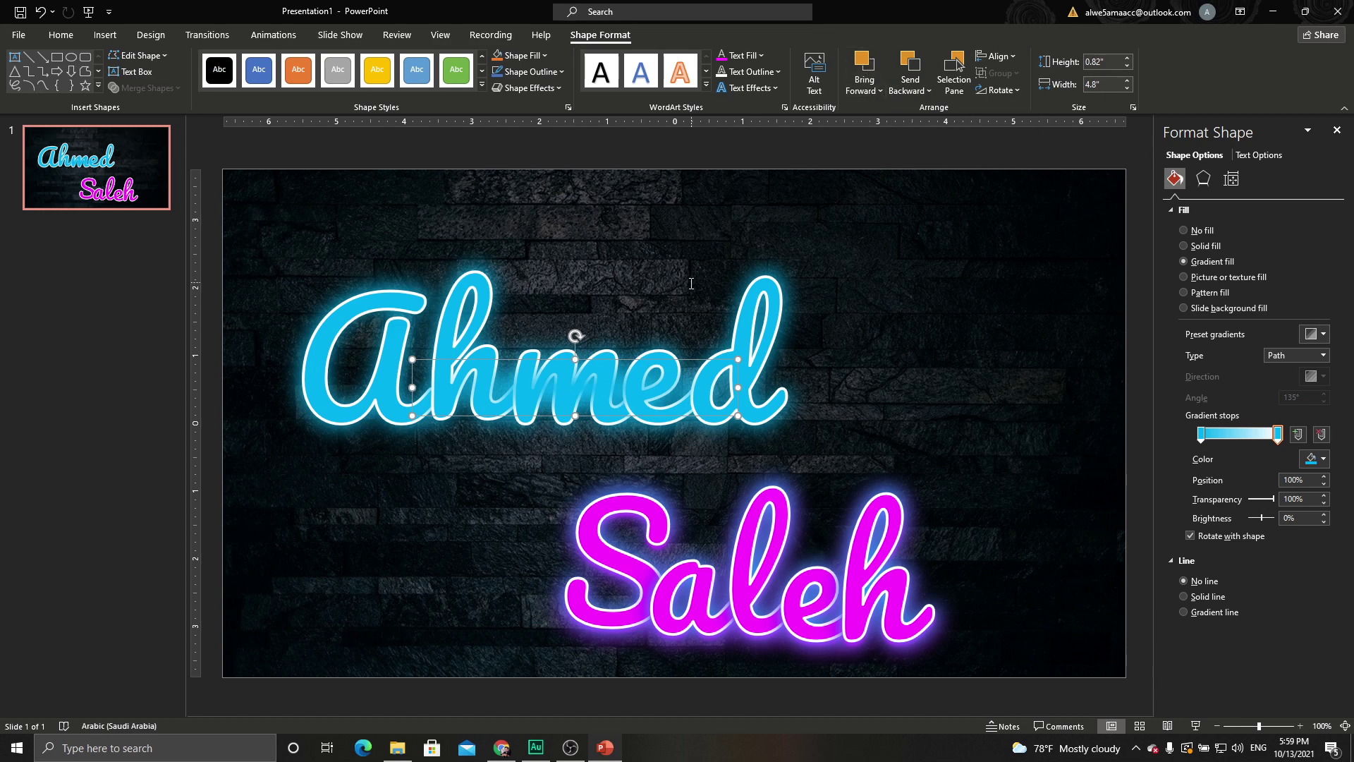
Send the cyan glow to back, stretch it to 5.84 inches, and place it between the names
click(908, 91)
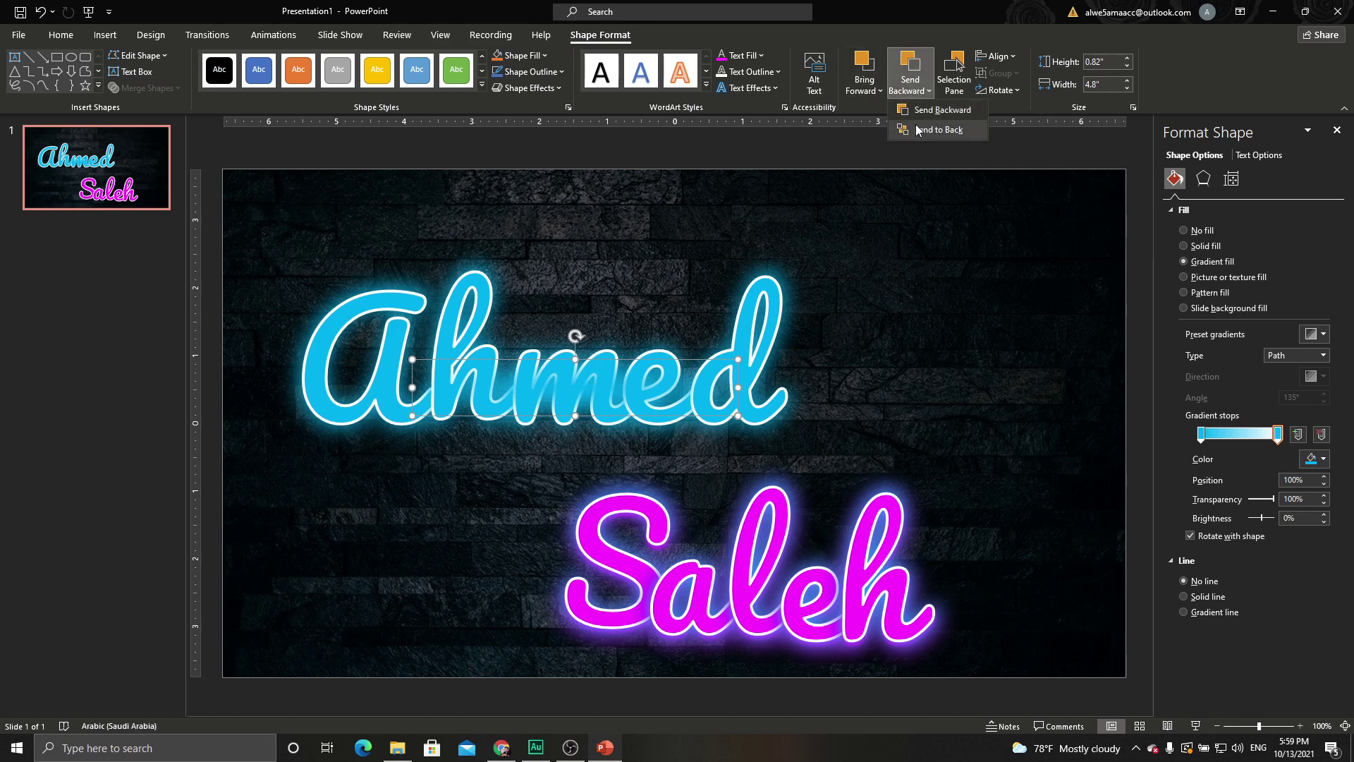
click(916, 126)
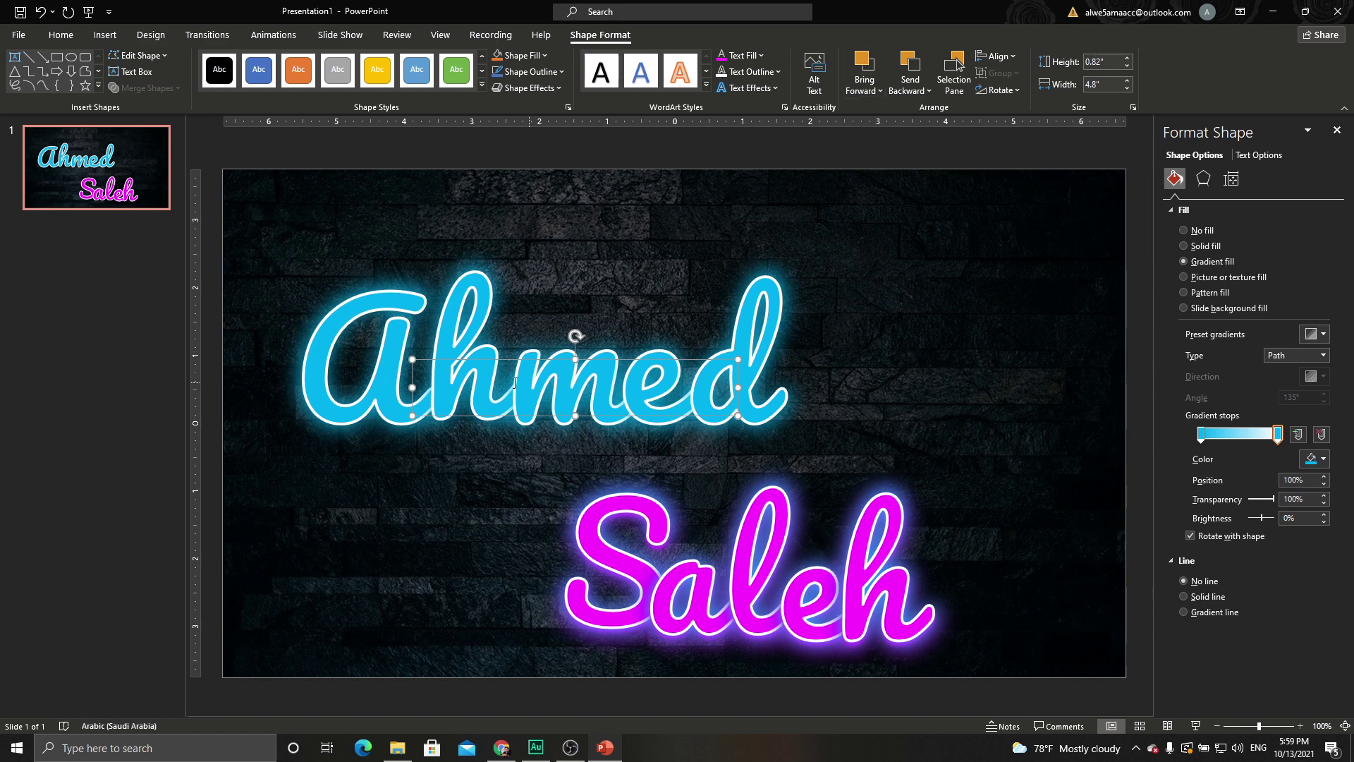
drag(415, 389, 344, 389)
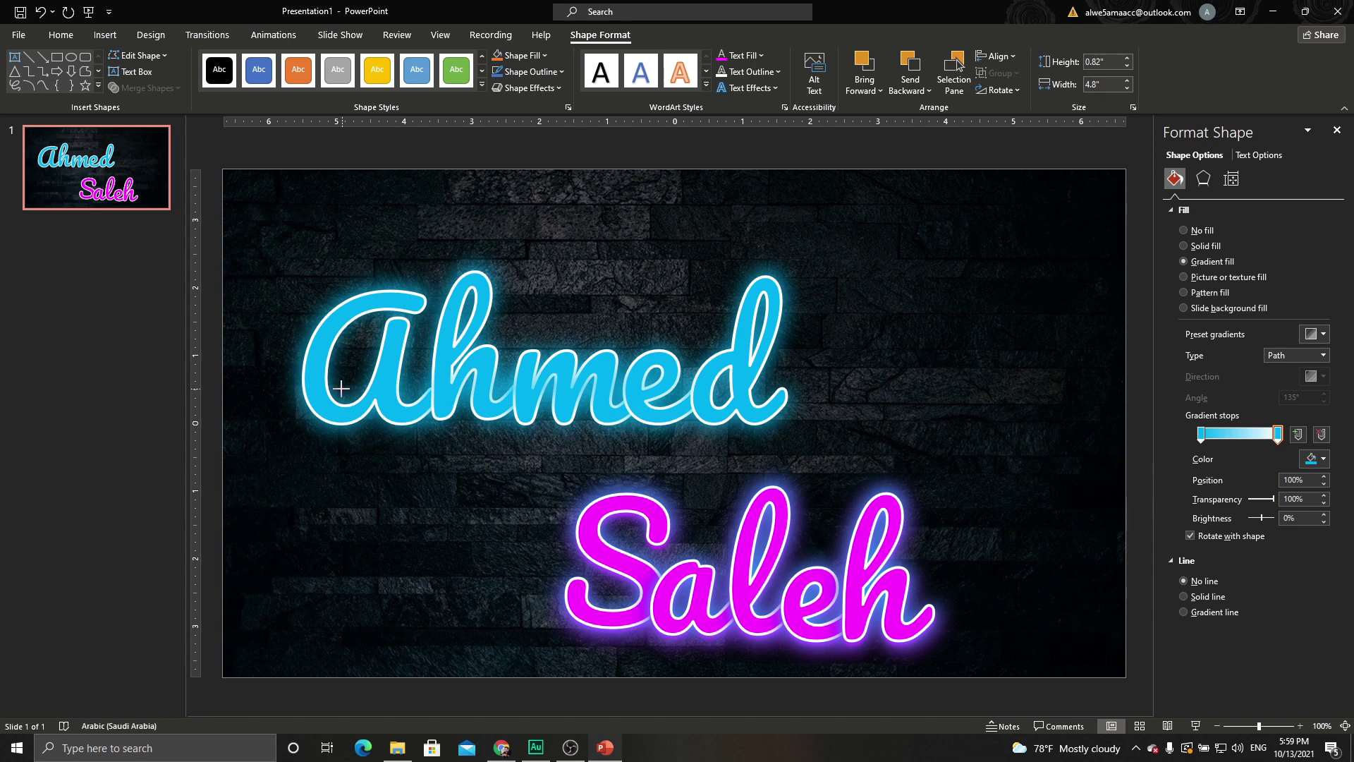
mouse_move(582, 365)
mouse_down()
mouse_move(579, 386)
mouse_move(543, 364)
mouse_up()
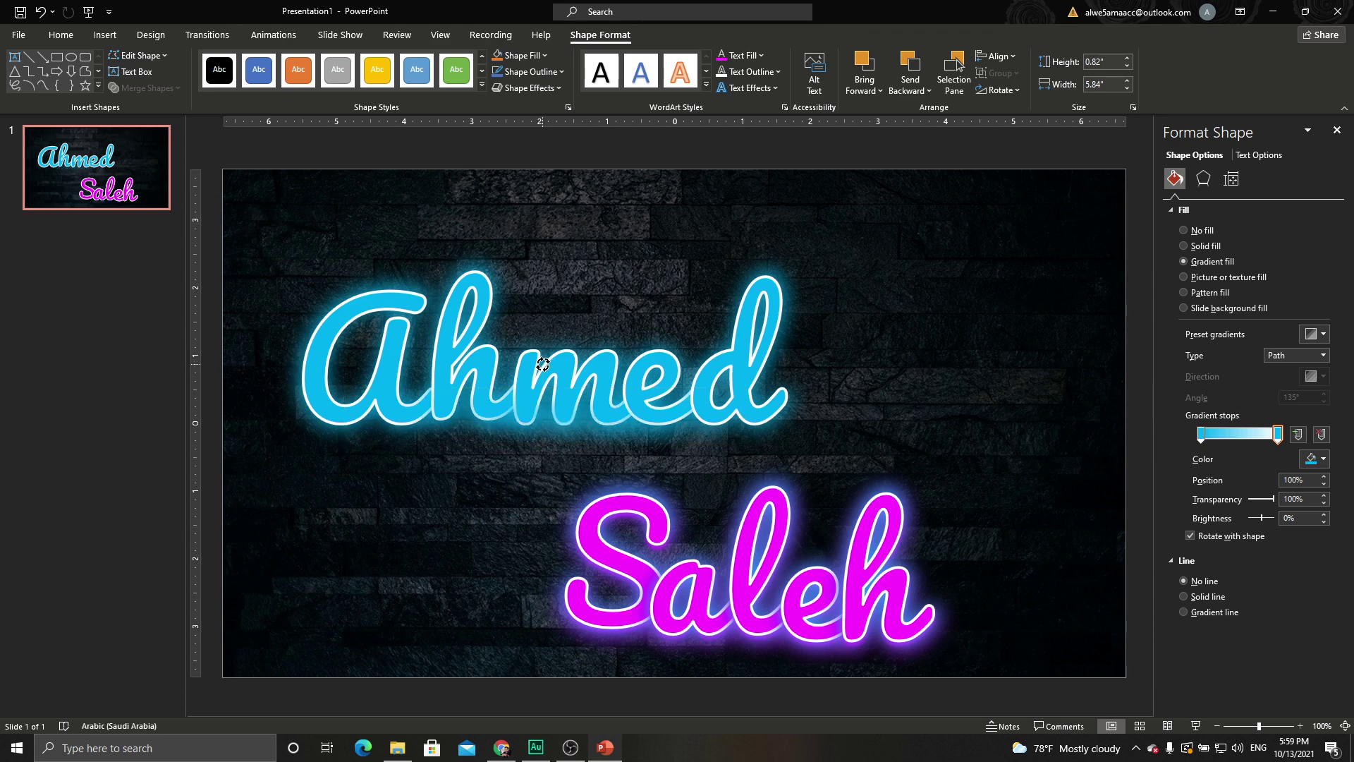
drag(595, 392, 836, 493)
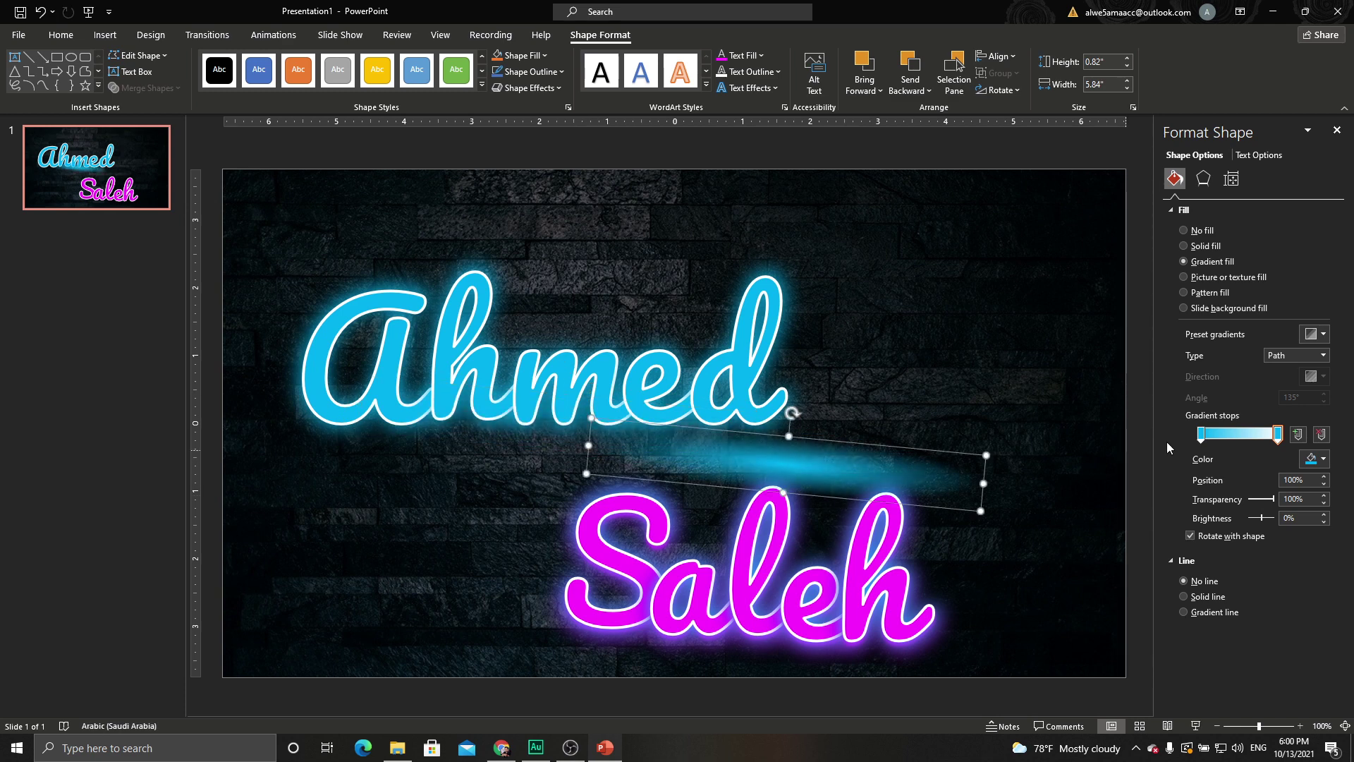
Set both gradient stops to magenta with the outer stop at 100% transparency
click(1201, 433)
click(1310, 458)
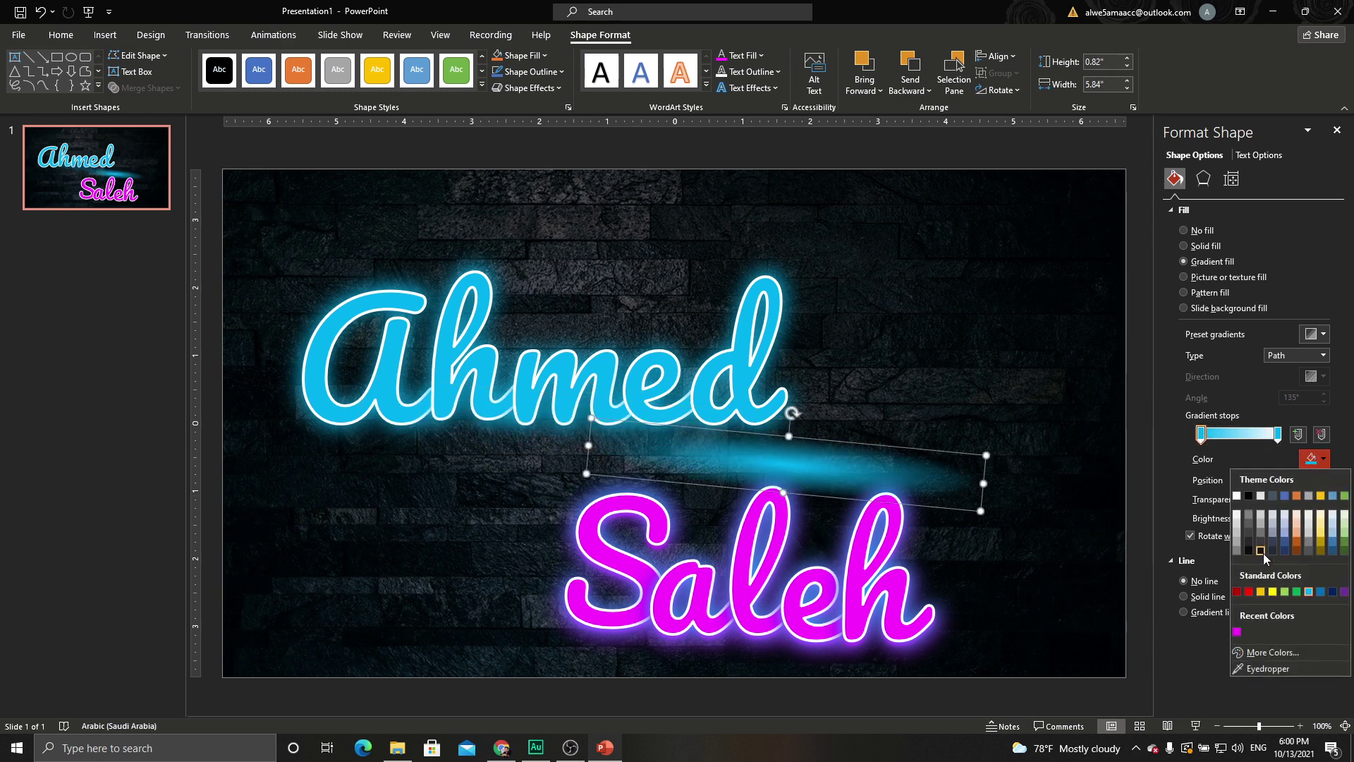
click(1236, 630)
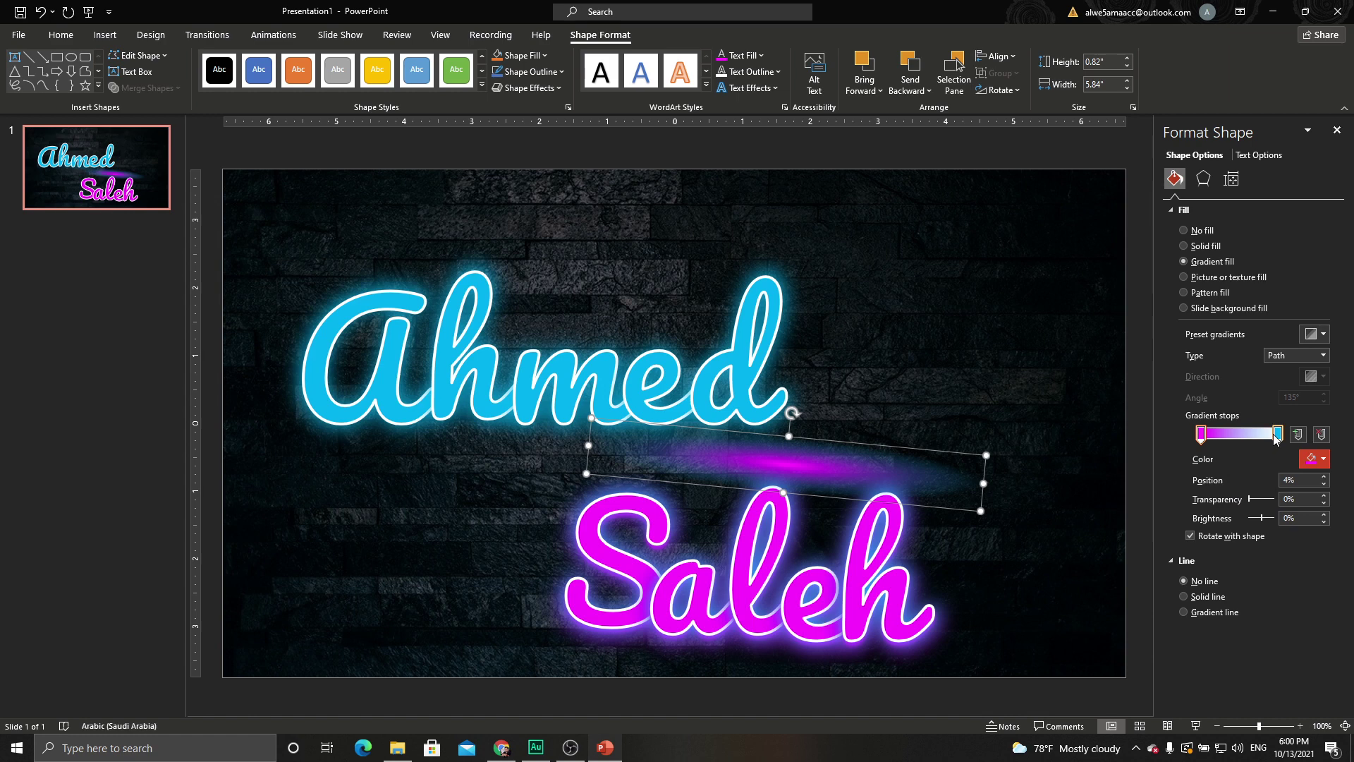
click(1278, 433)
click(1315, 458)
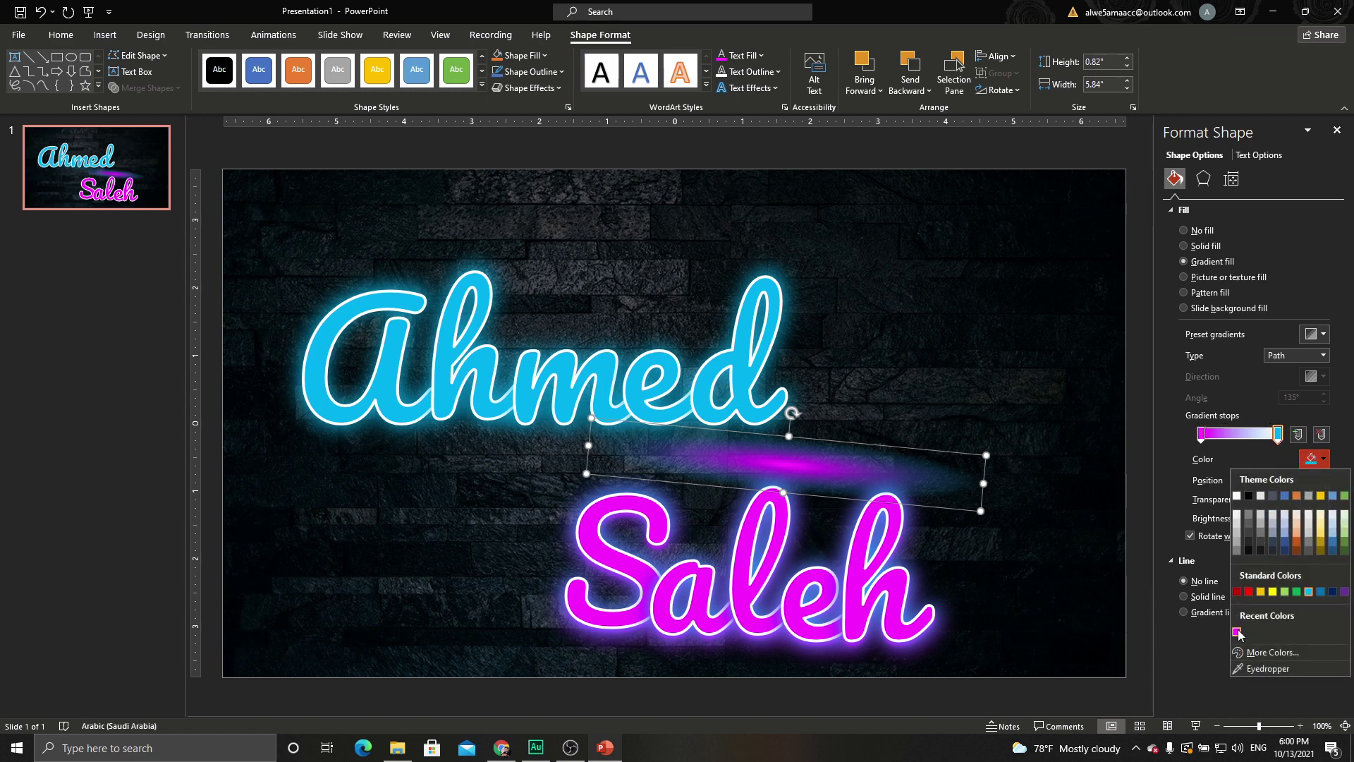
click(1238, 631)
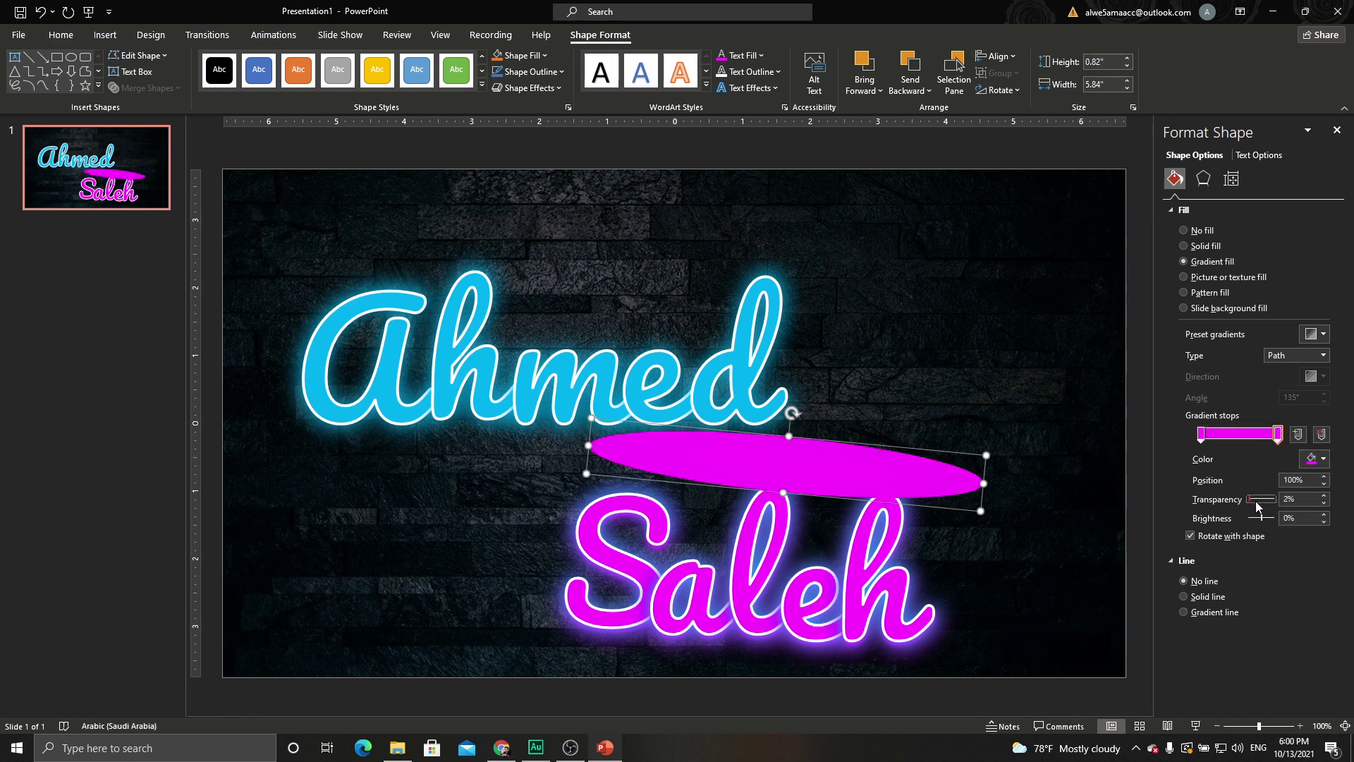
drag(1251, 500, 1278, 499)
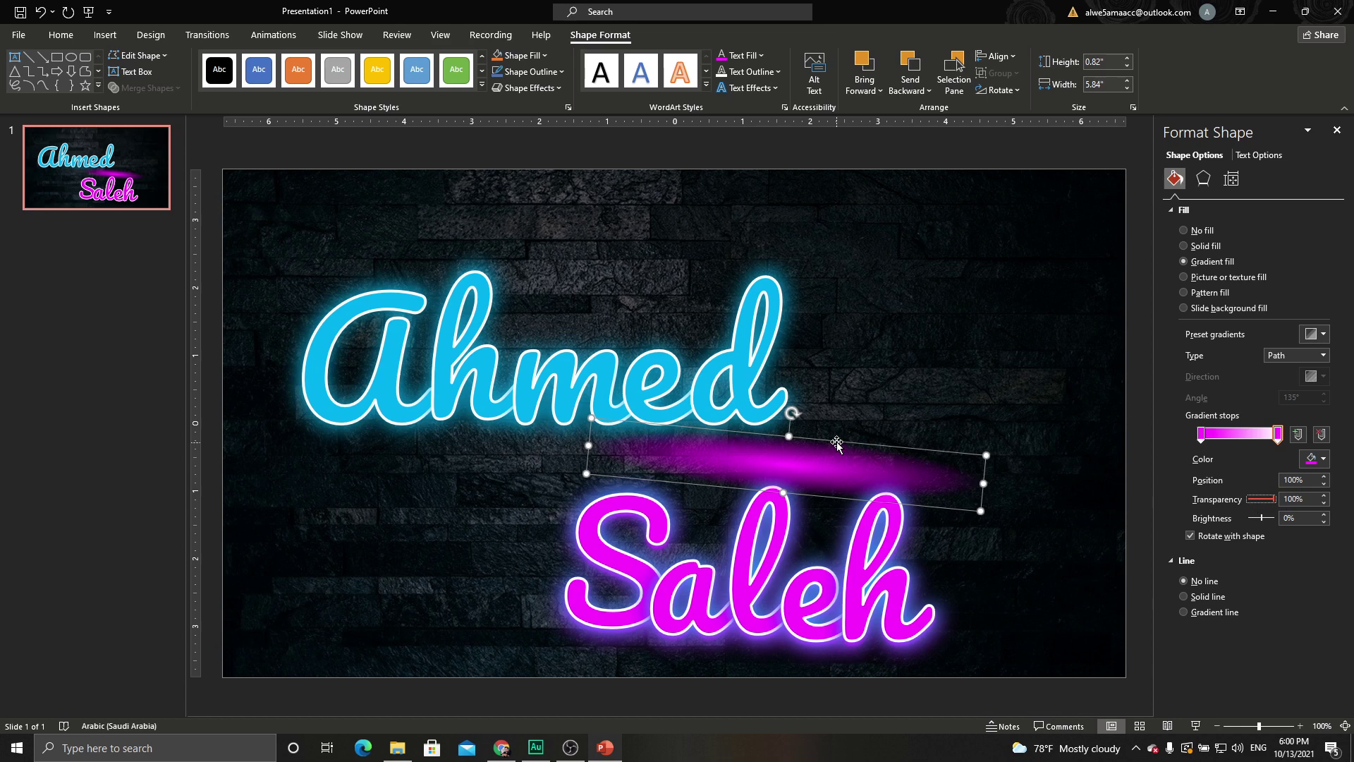
Move the magenta glow down behind the bottom of Saleh
click(804, 466)
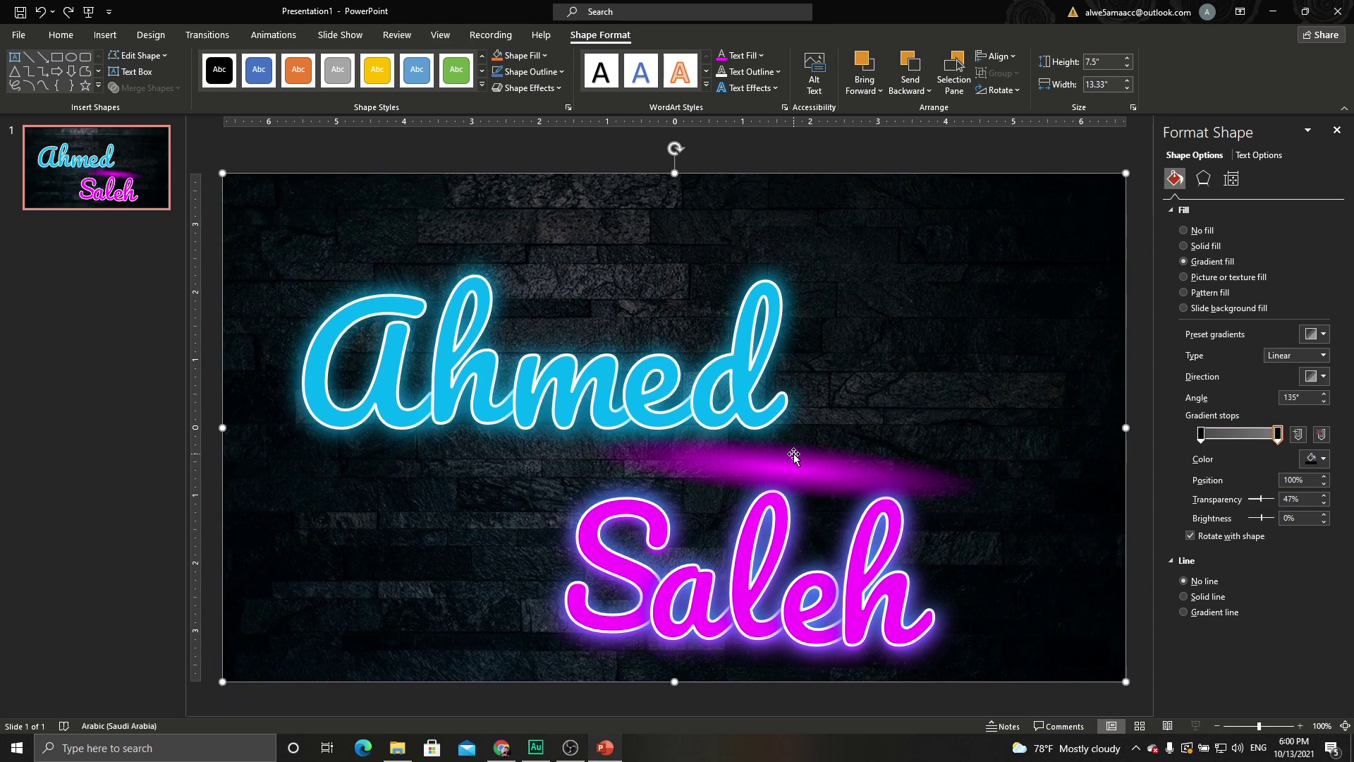
click(794, 461)
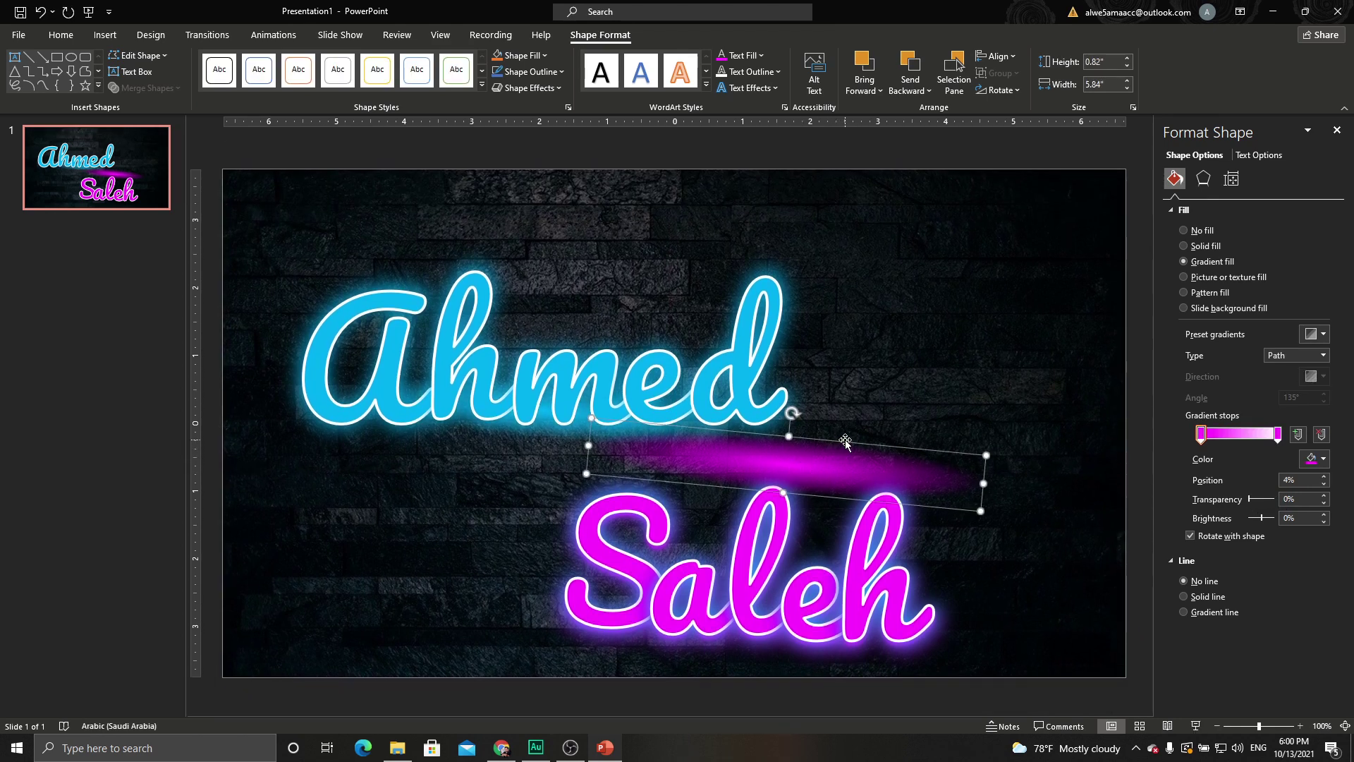
drag(845, 441, 772, 598)
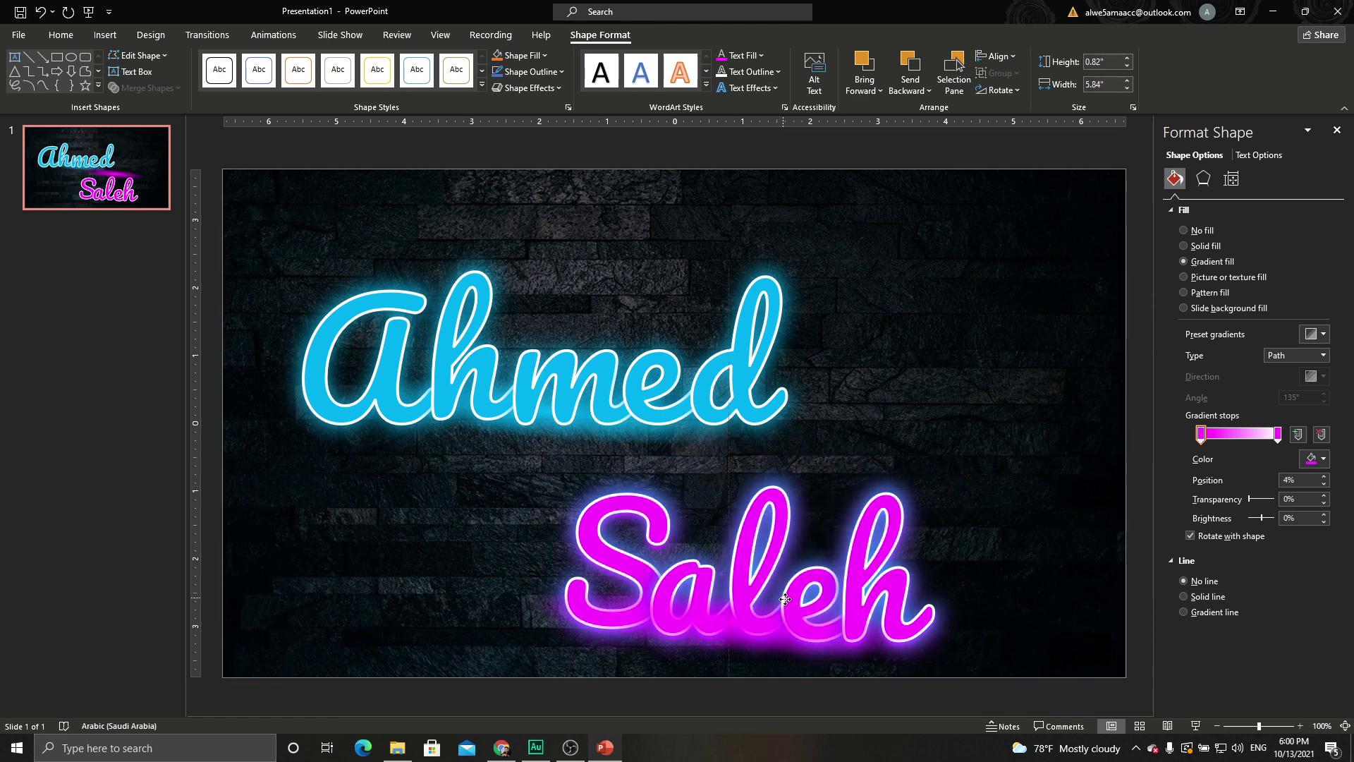
Adjust the magenta glow's layering with Send Backward, then Bring Forward
click(910, 92)
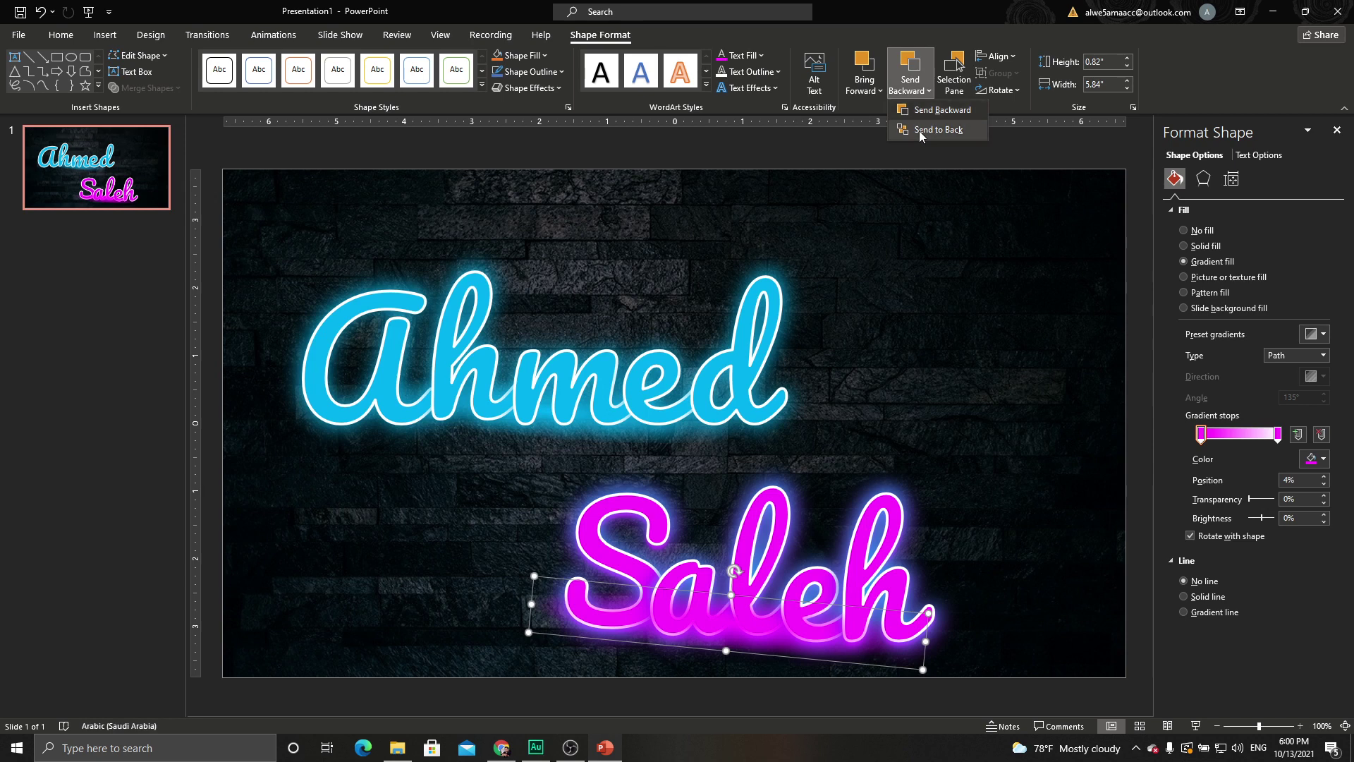
click(920, 130)
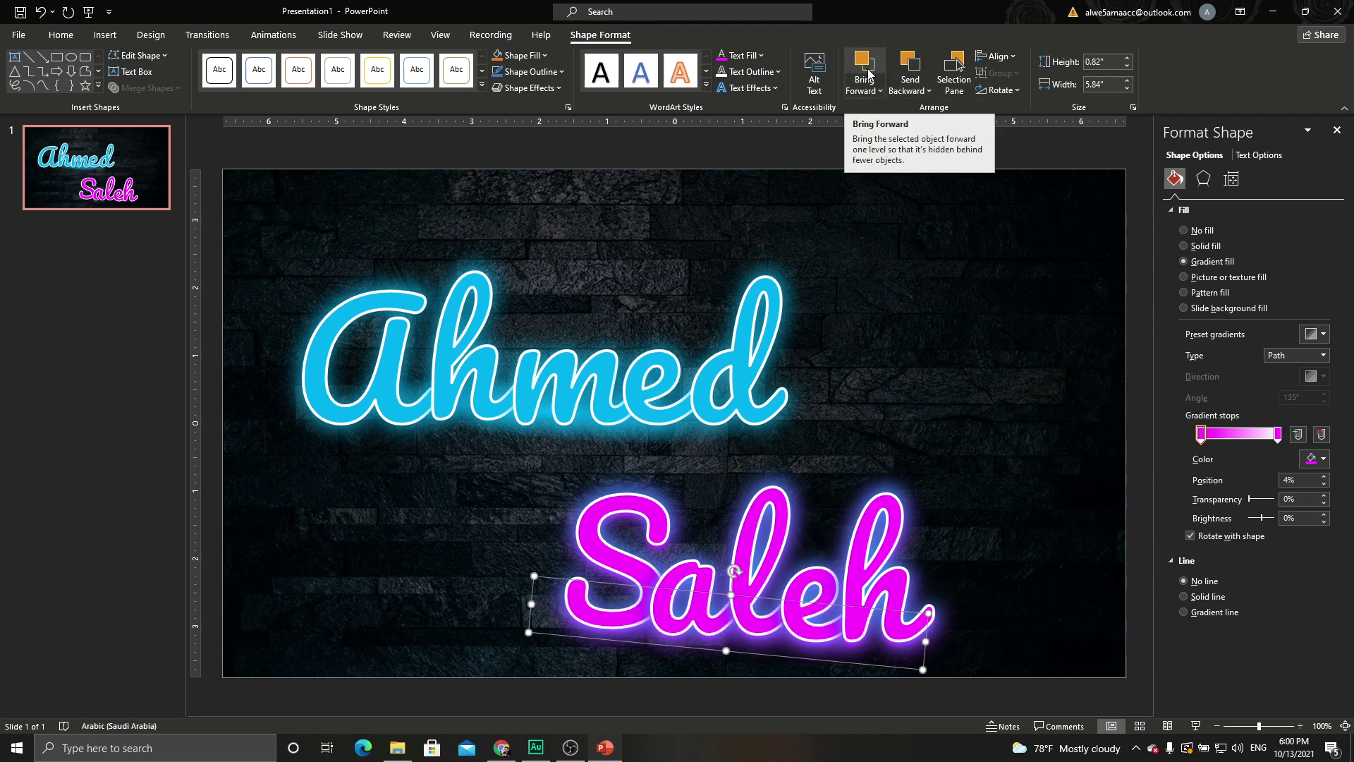
click(870, 72)
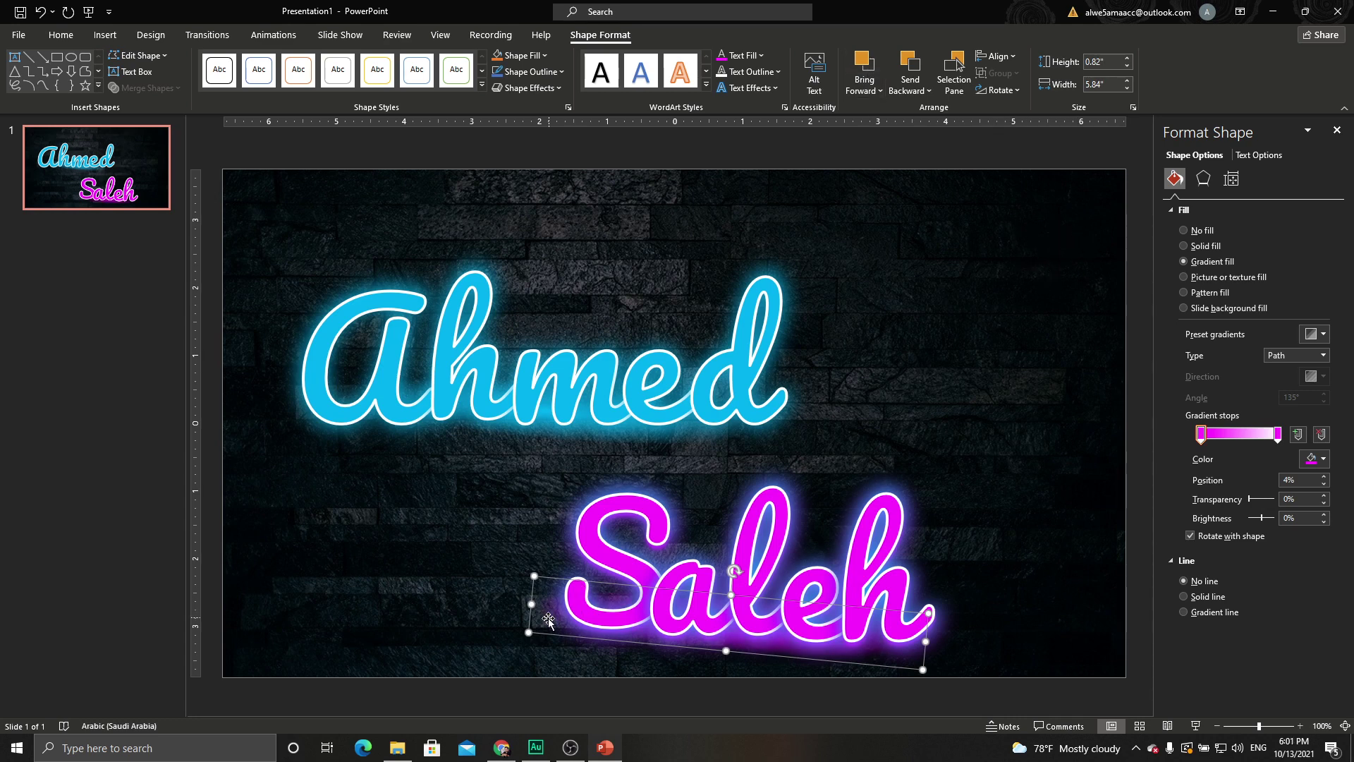
Narrow the glow to 4.96 inches, center it beneath Saleh, and close Format Shape
drag(531, 603, 593, 608)
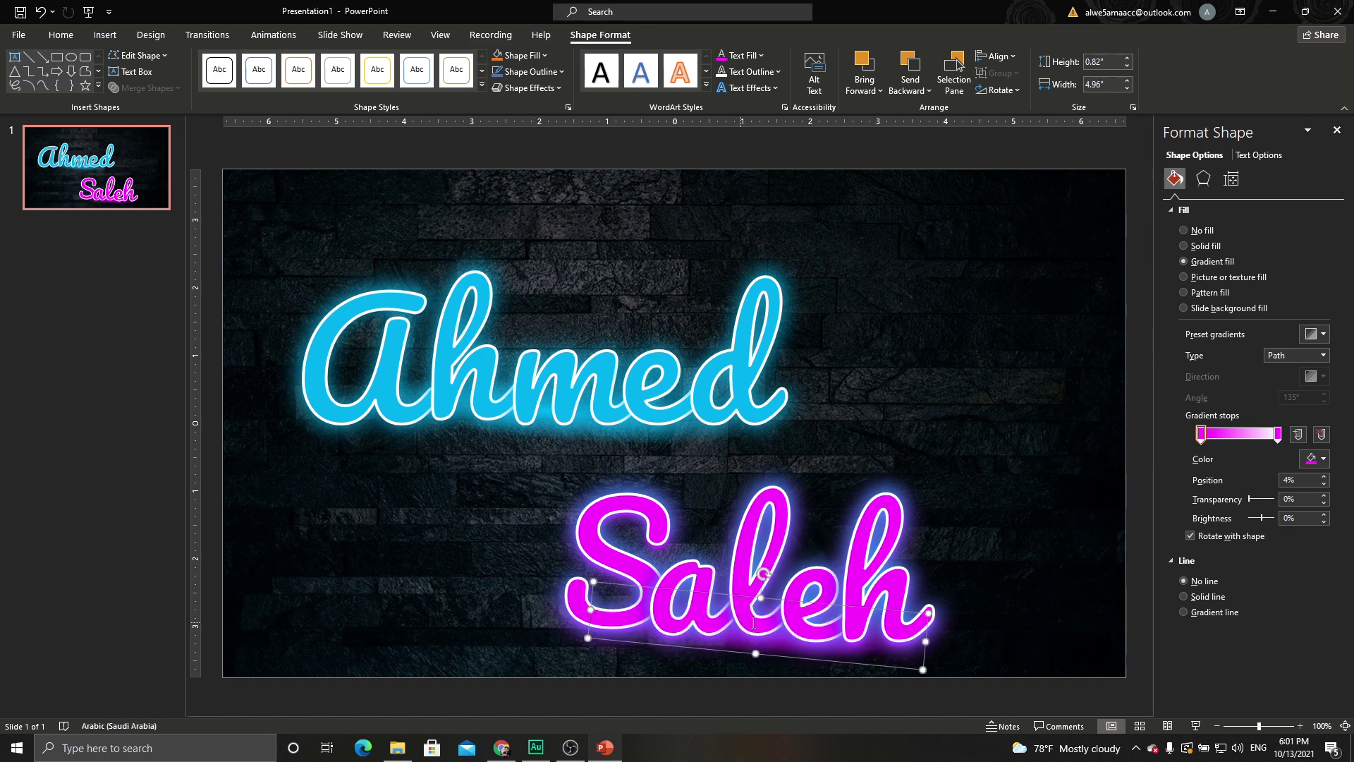
drag(829, 604, 802, 601)
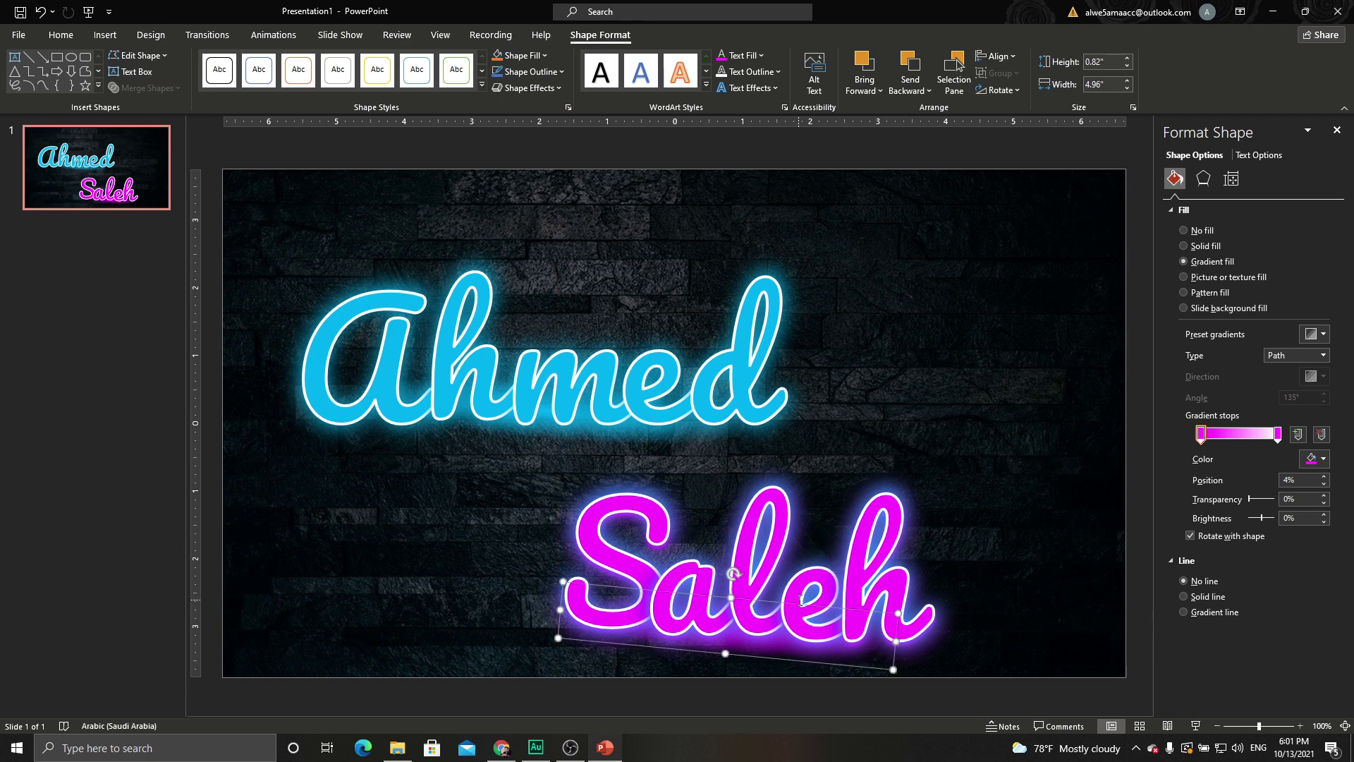
click(1337, 130)
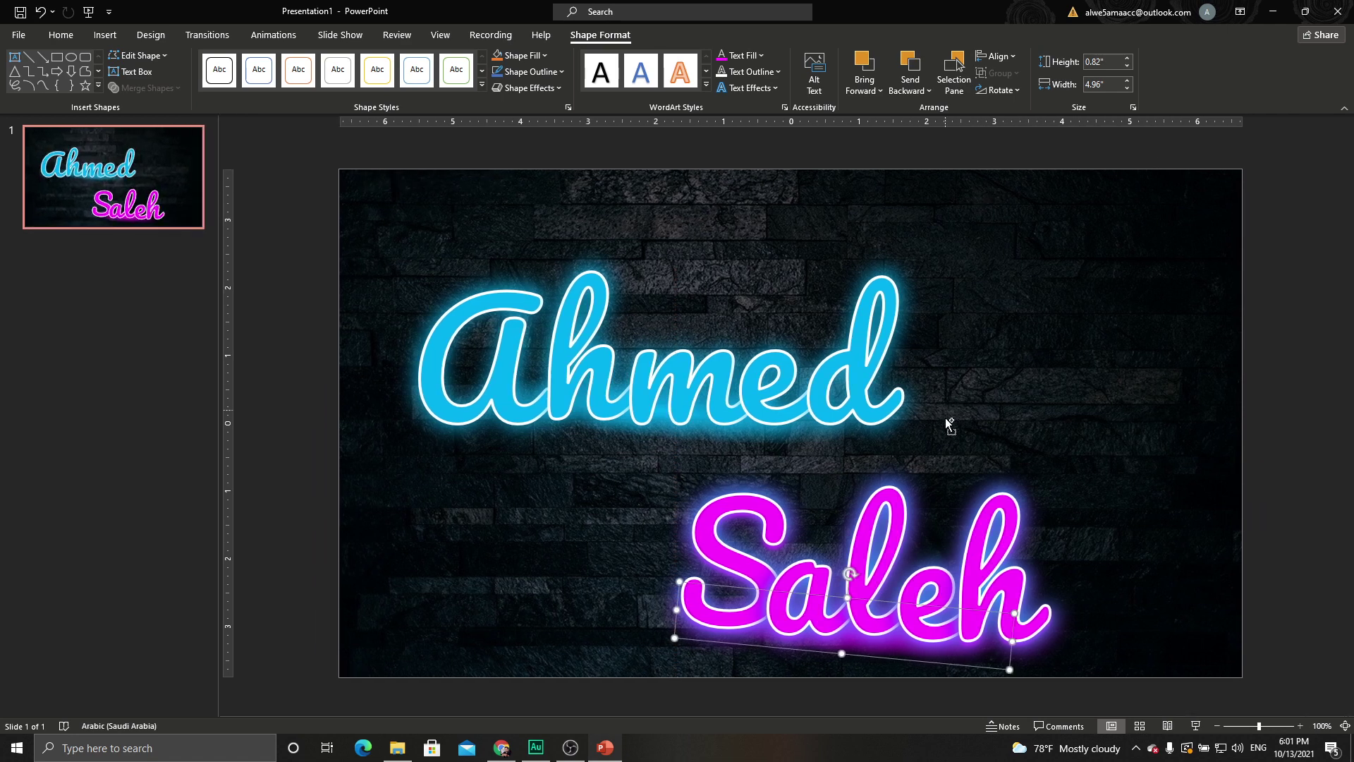
click(1261, 345)
Show the Animation Pane and widen it so effect names fit
scroll(938, 490, down, 2)
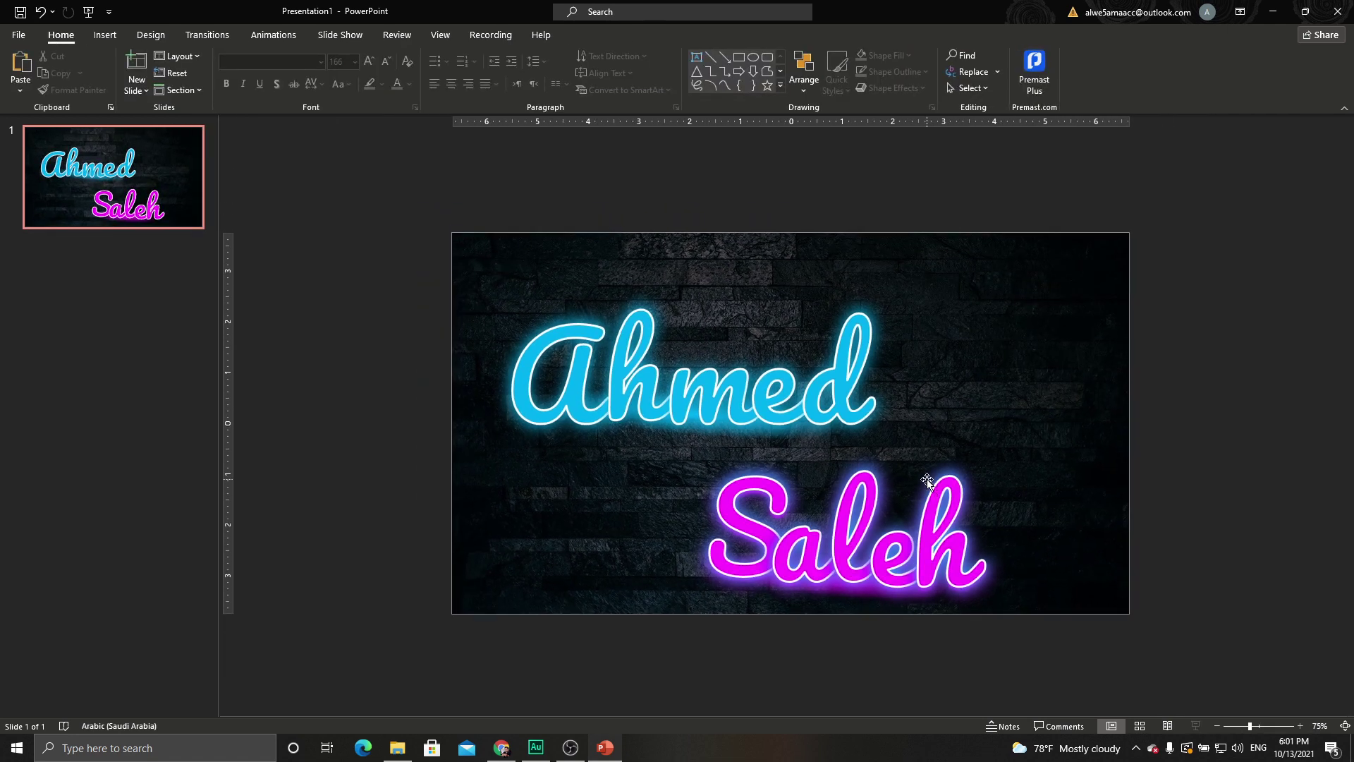
click(279, 40)
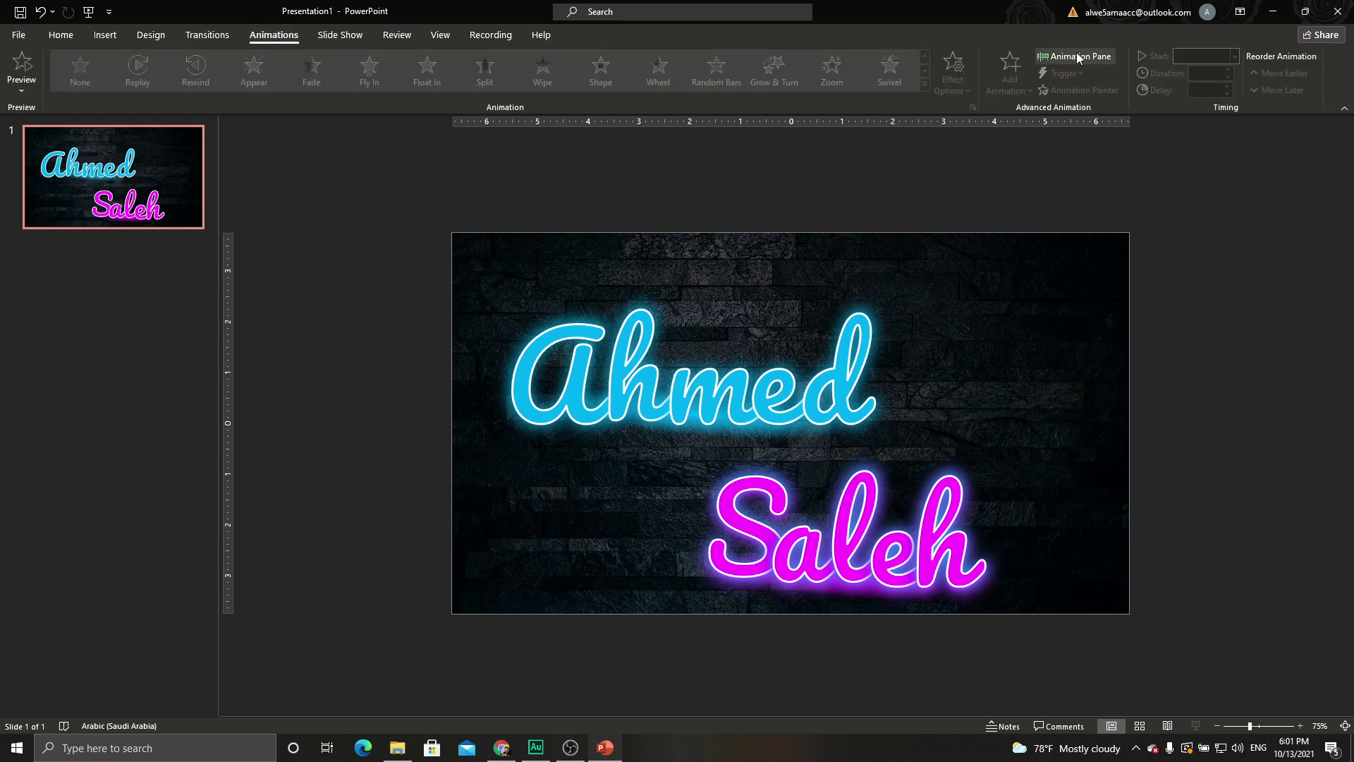
click(1078, 55)
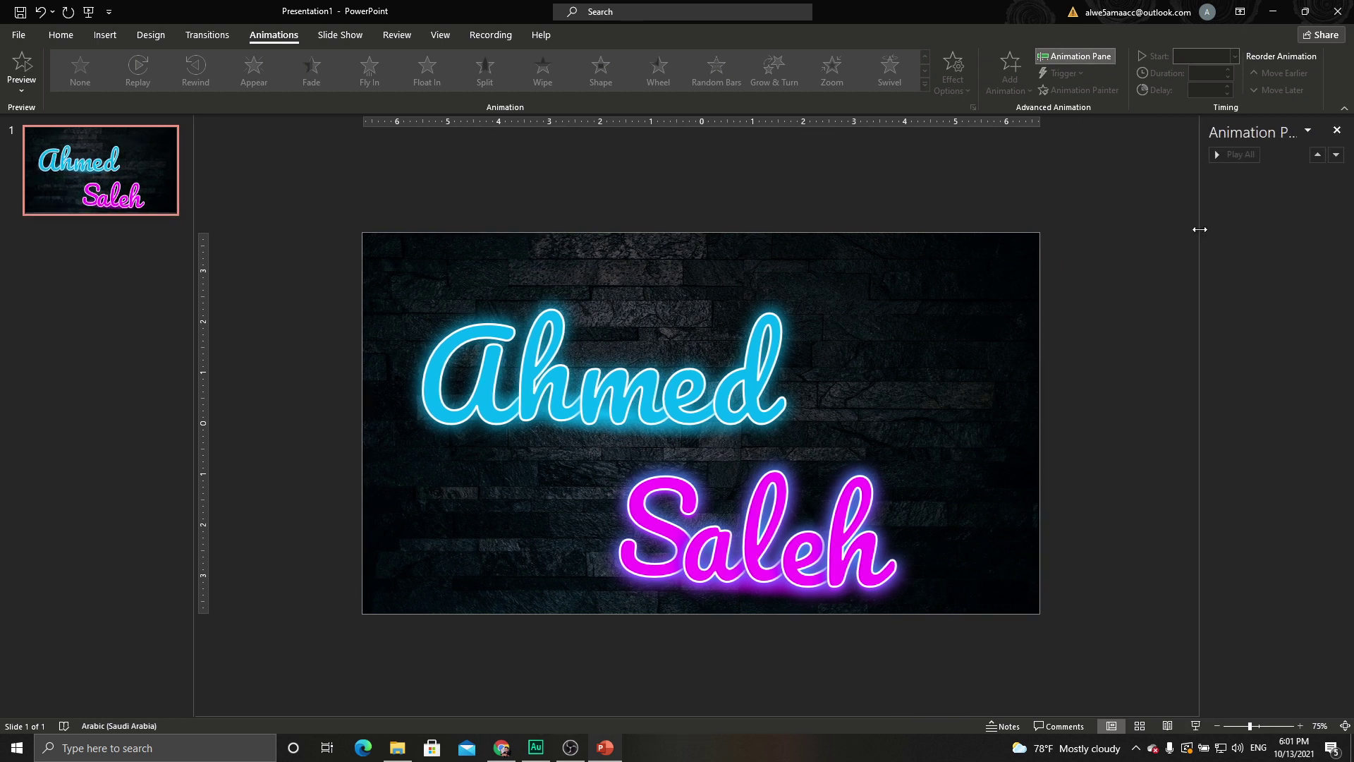
drag(1197, 230, 1150, 230)
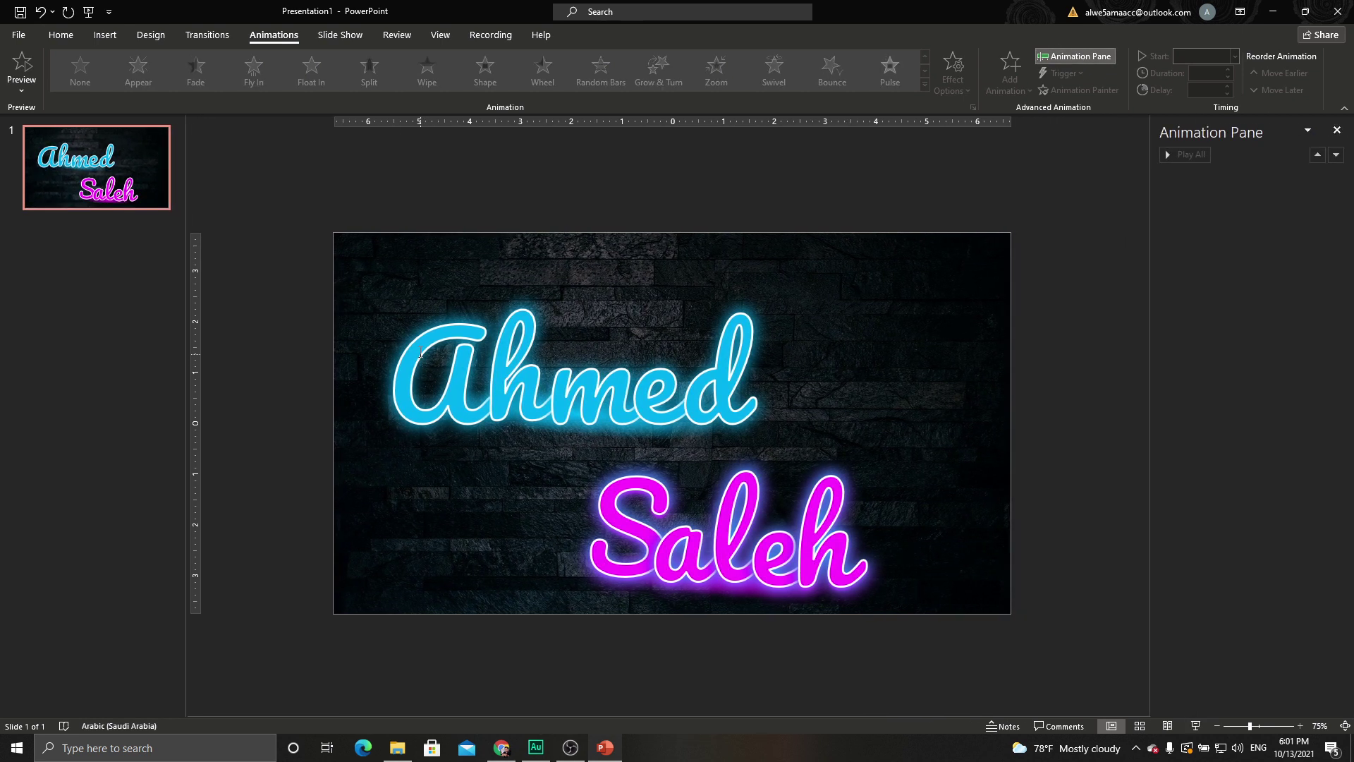
Give letters A, h, m, e, d a Fade entrance, After Previous, 0.1 seconds each
click(421, 352)
shift+click(510, 354)
shift+click(602, 397)
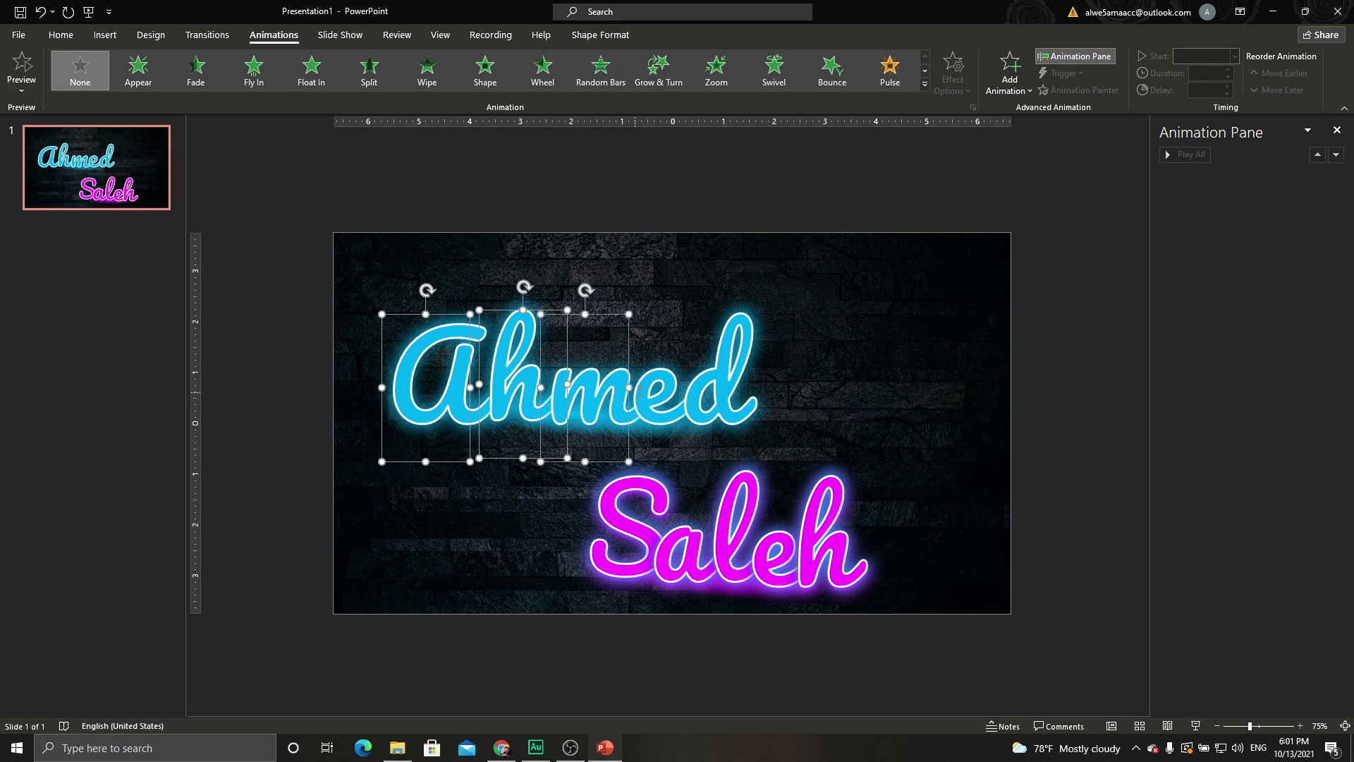
shift+click(666, 385)
shift+click(733, 384)
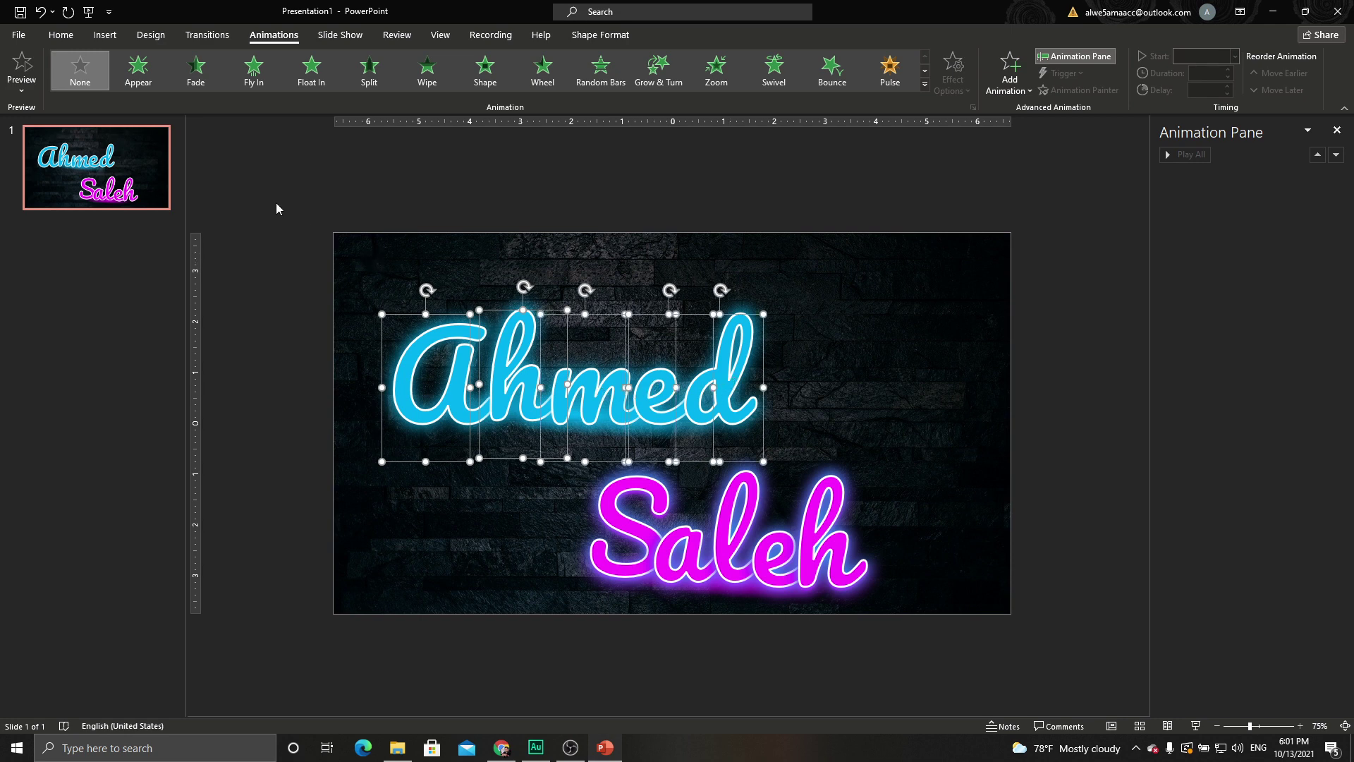
click(196, 70)
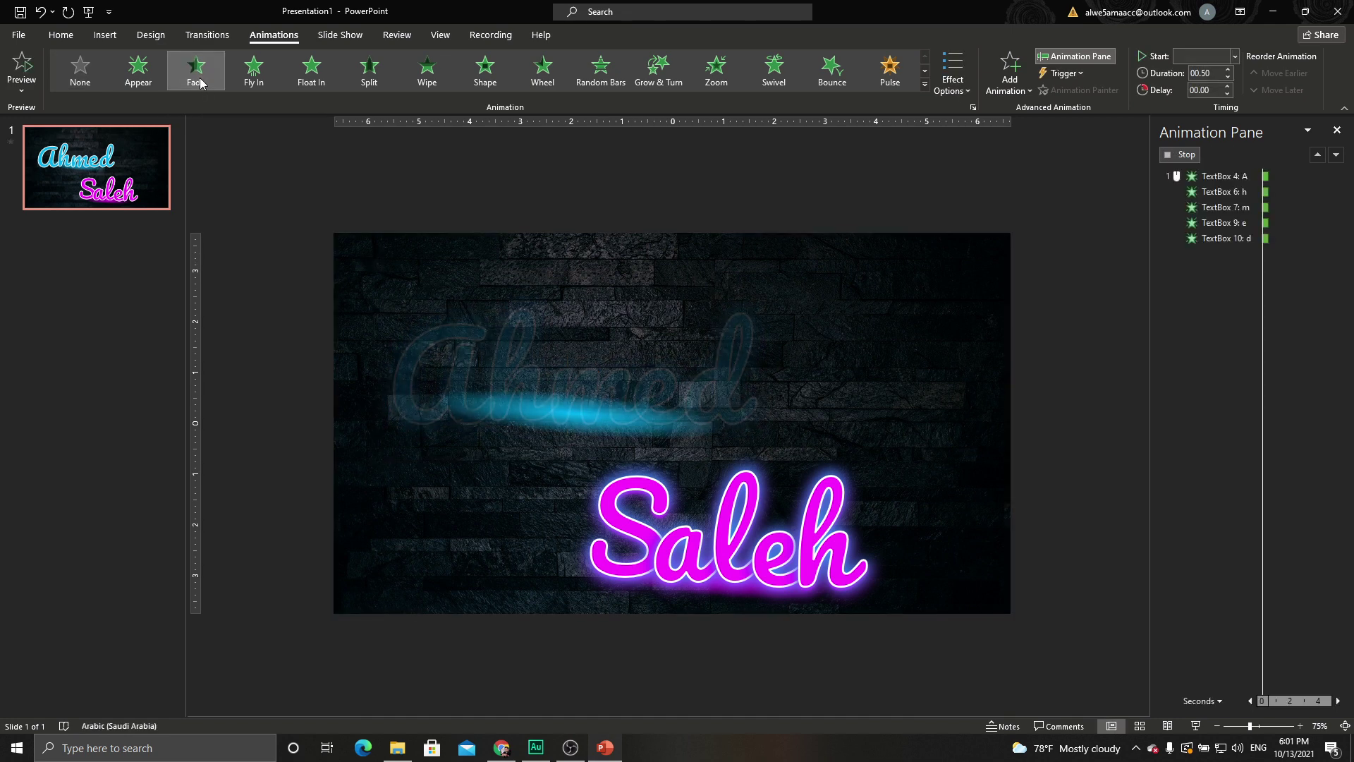
click(1235, 58)
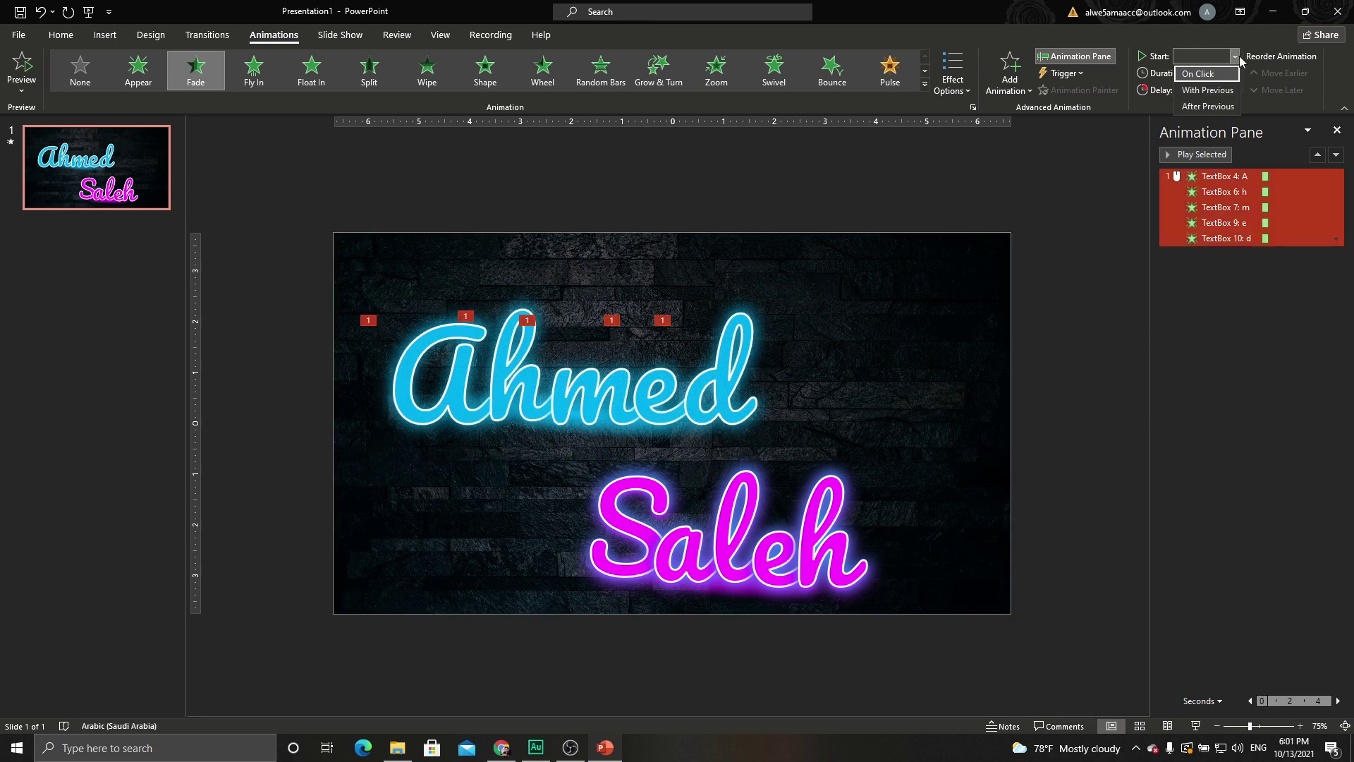
click(1193, 107)
double_click(1207, 73)
text(00.1)
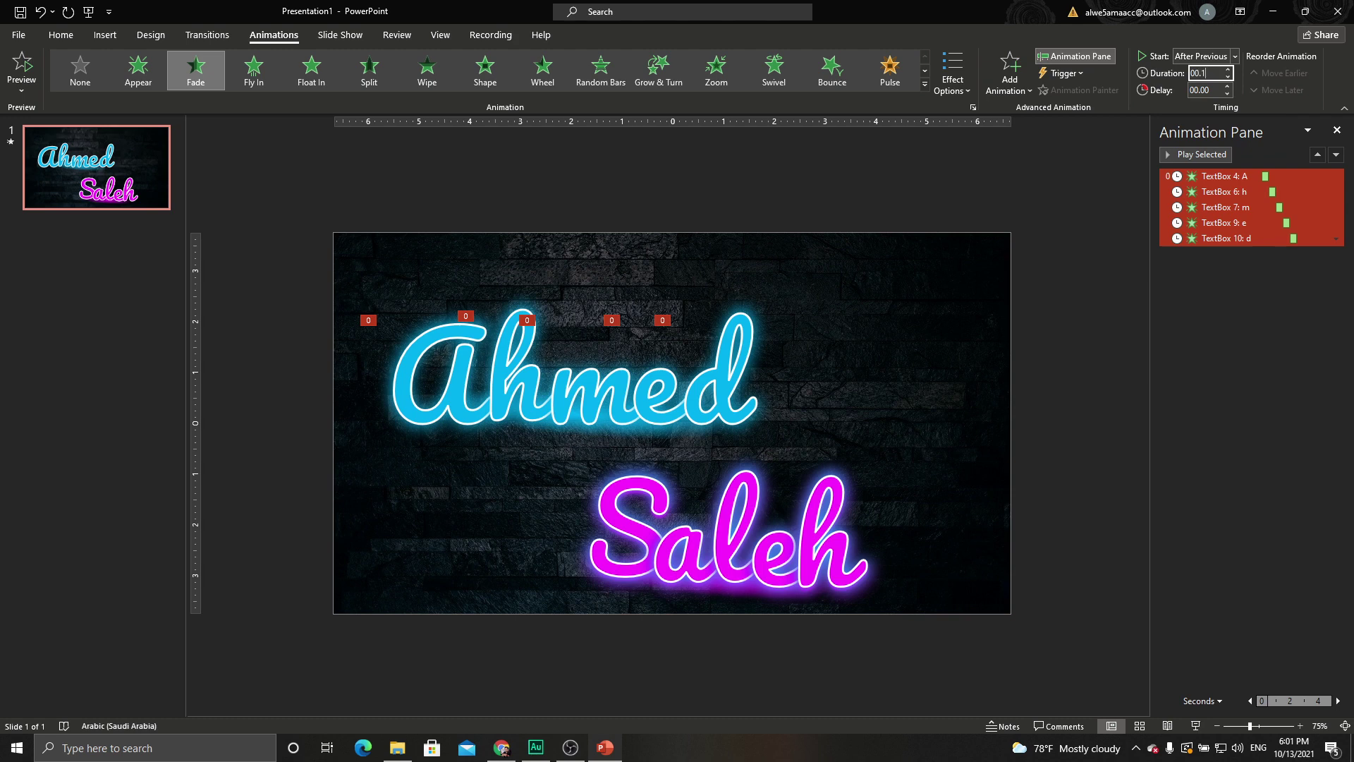
key(Return)
Reselect all five Ahmed letters to add another animation
click(470, 281)
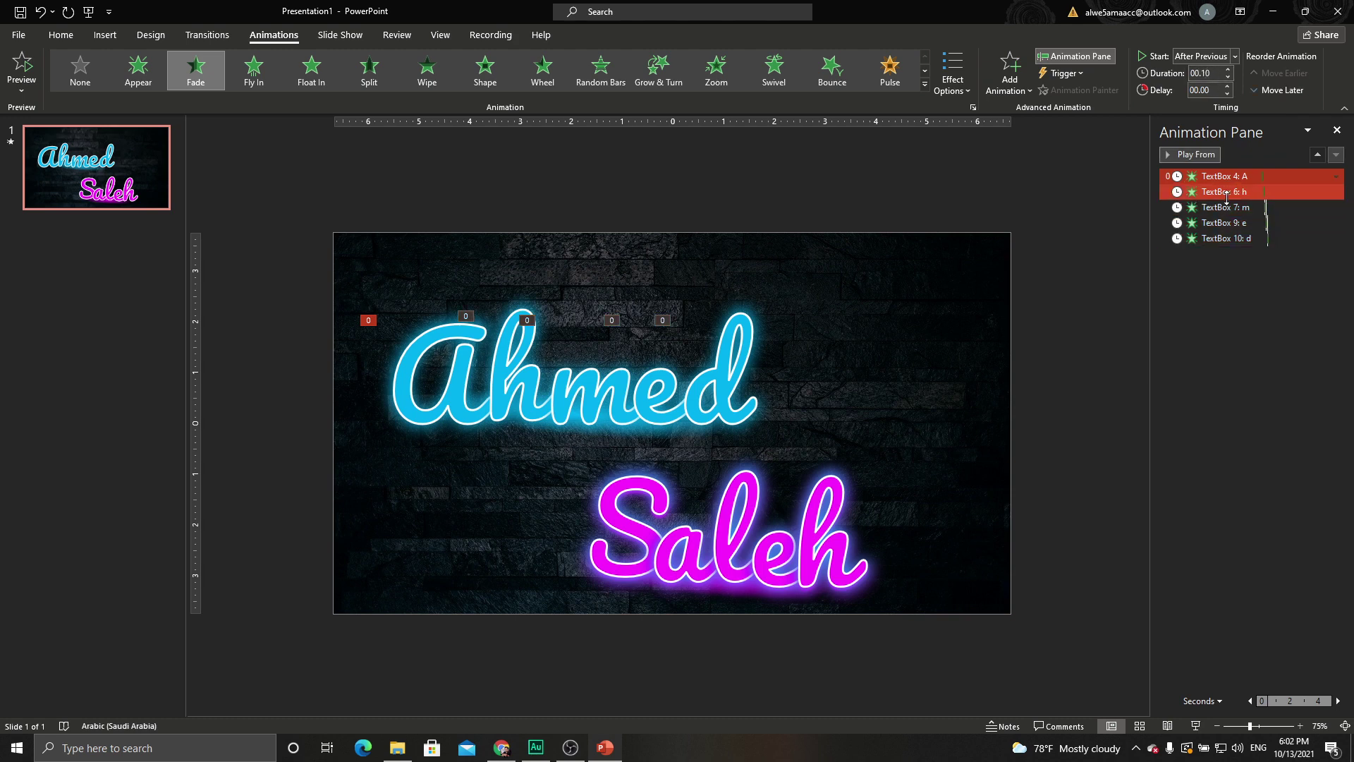
click(426, 345)
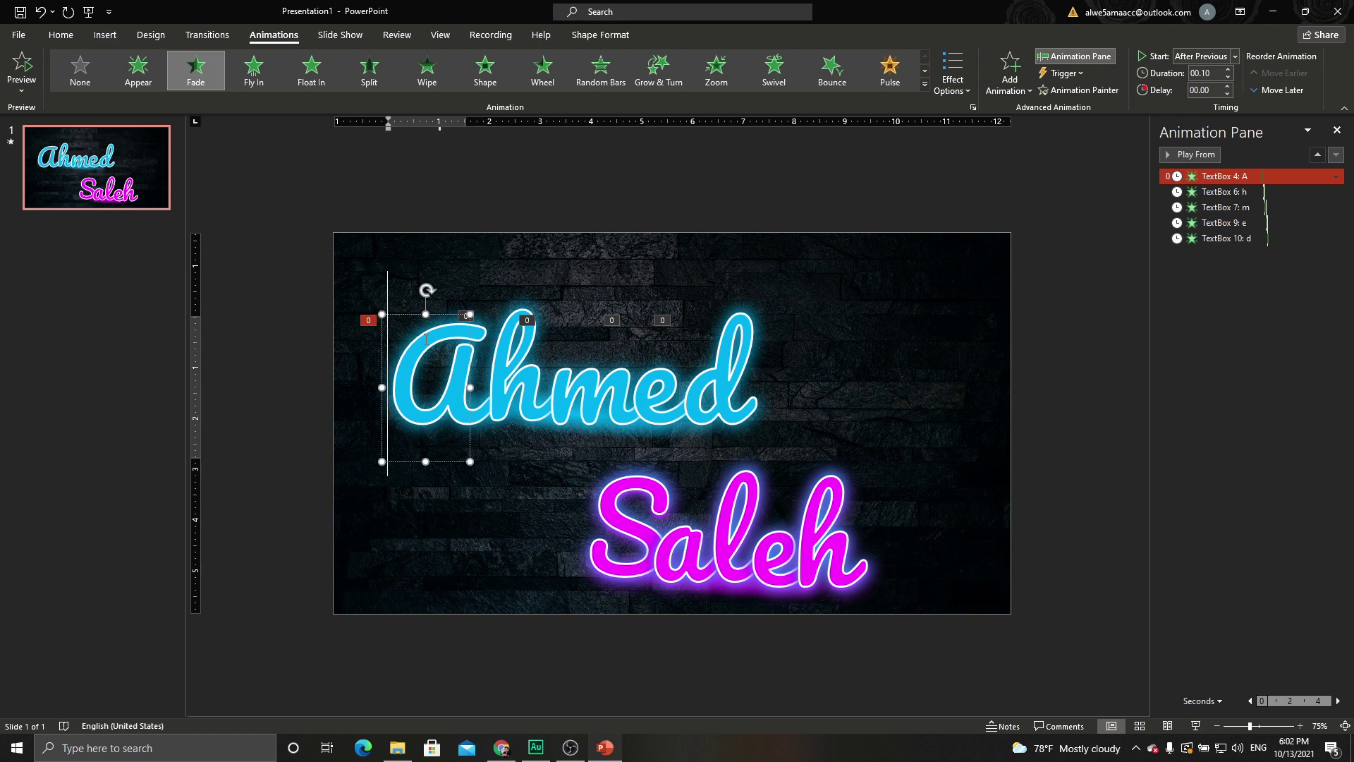
shift+click(524, 384)
shift+click(583, 385)
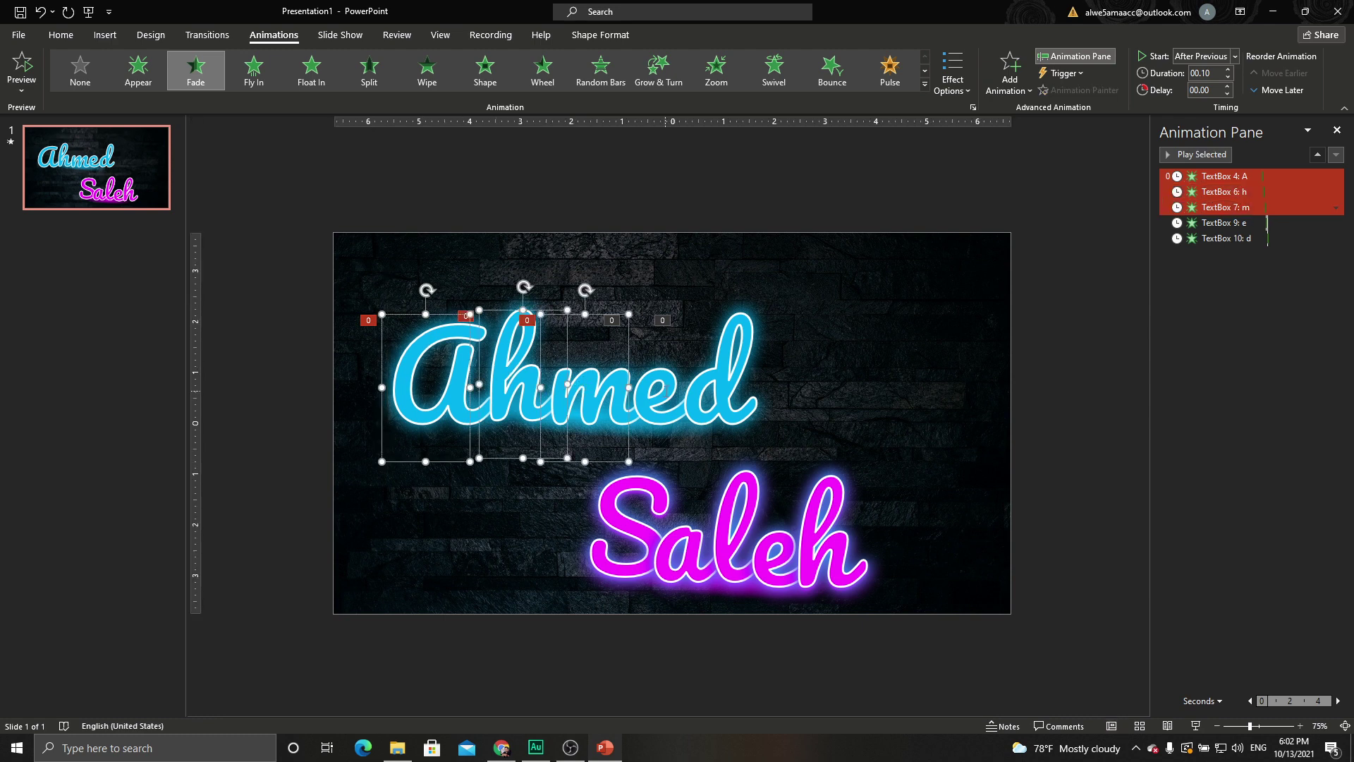
shift+click(671, 388)
shift+click(727, 396)
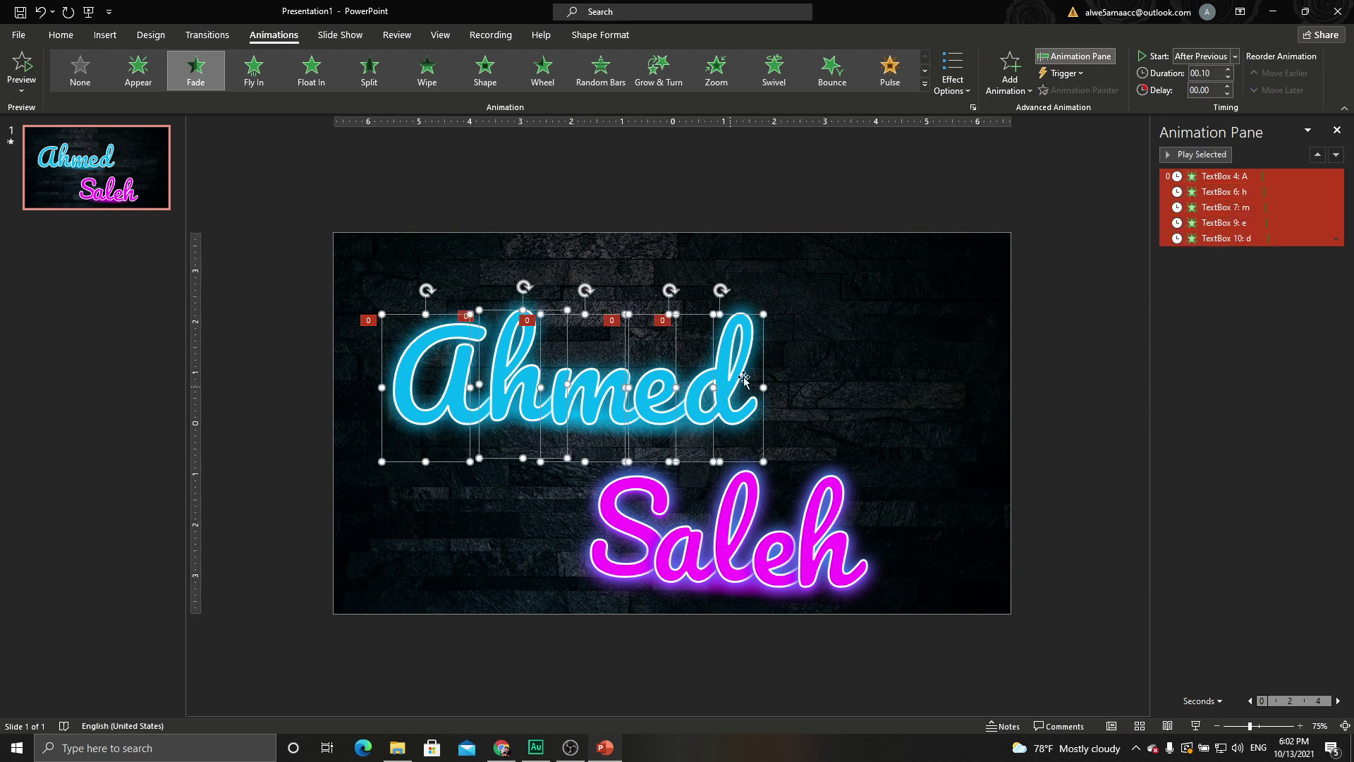
click(1023, 88)
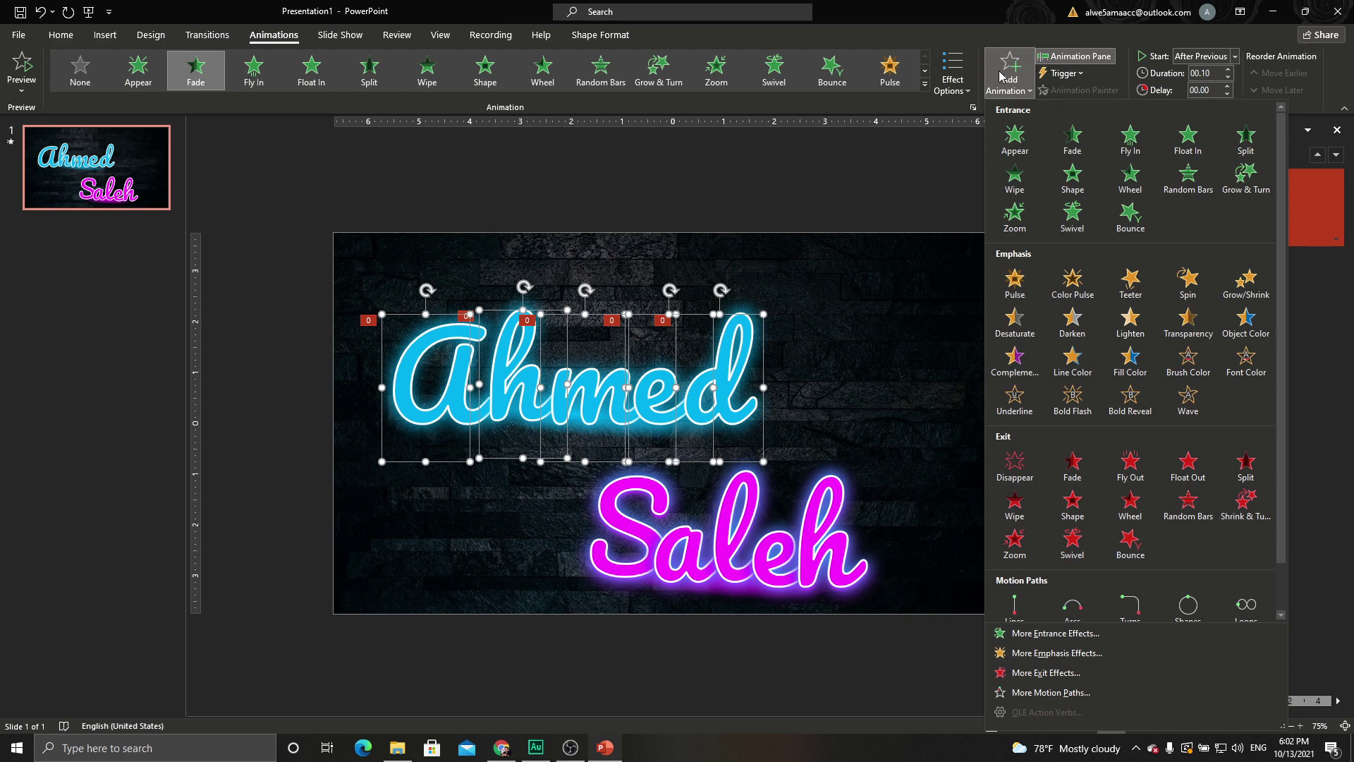
Add a second 0.1-second Fade to the five Ahmed letters
click(1073, 138)
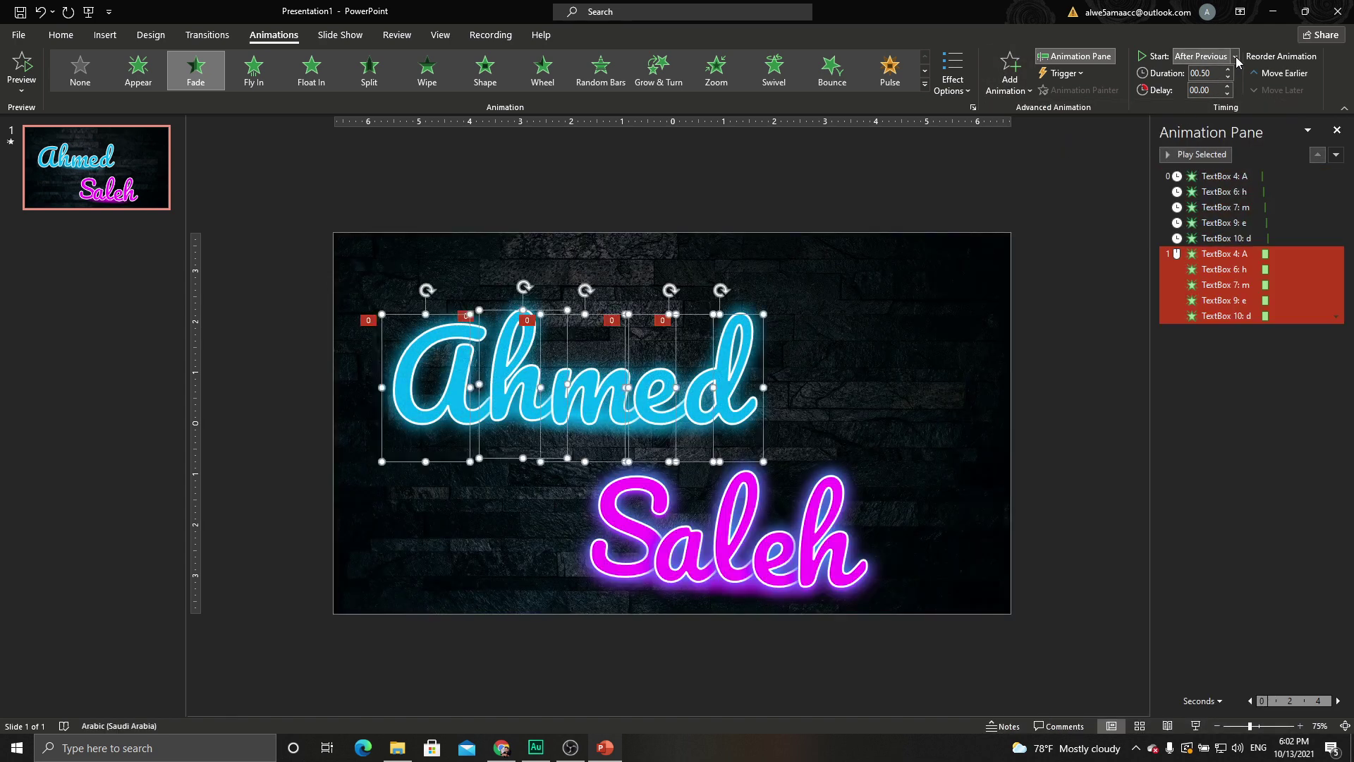
click(1204, 73)
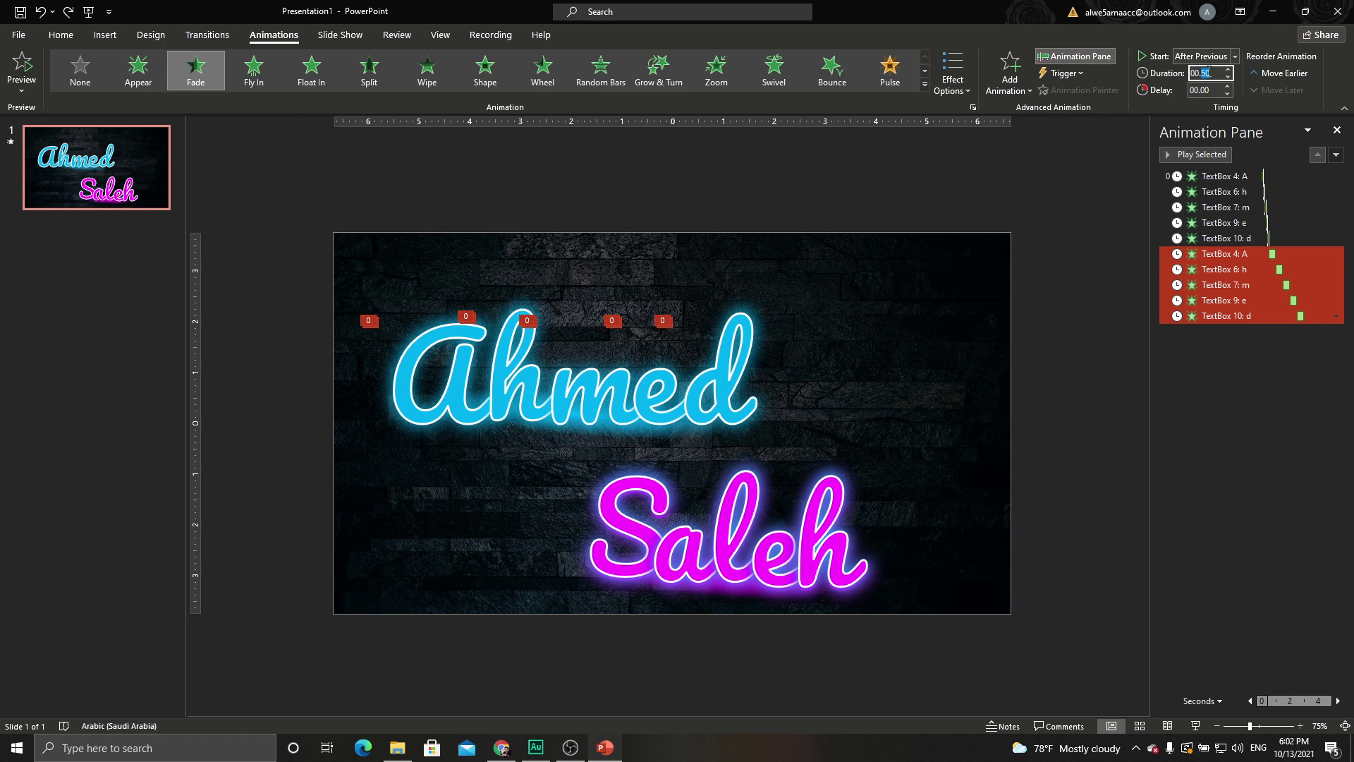
key(Return)
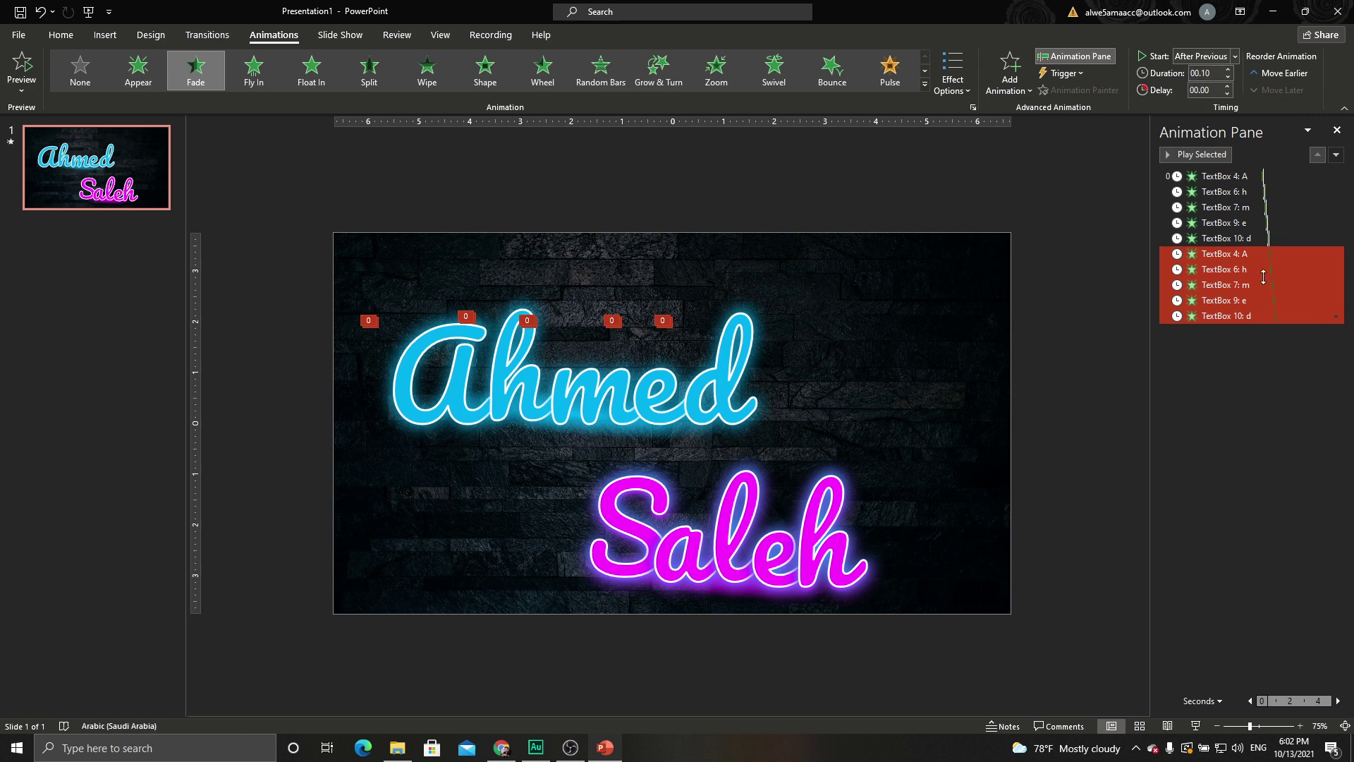
click(1223, 350)
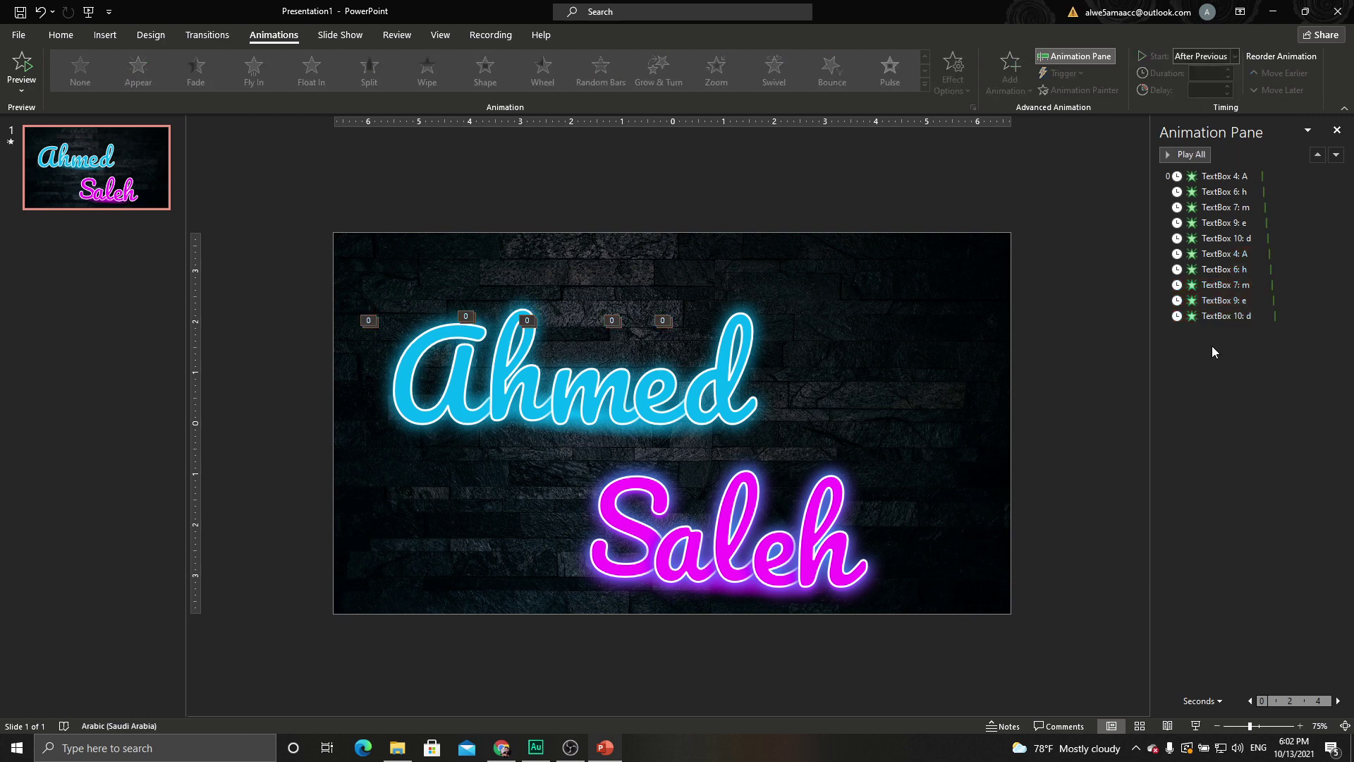
Reselect the five letters and add a third Fade round at 0.1 seconds
click(423, 338)
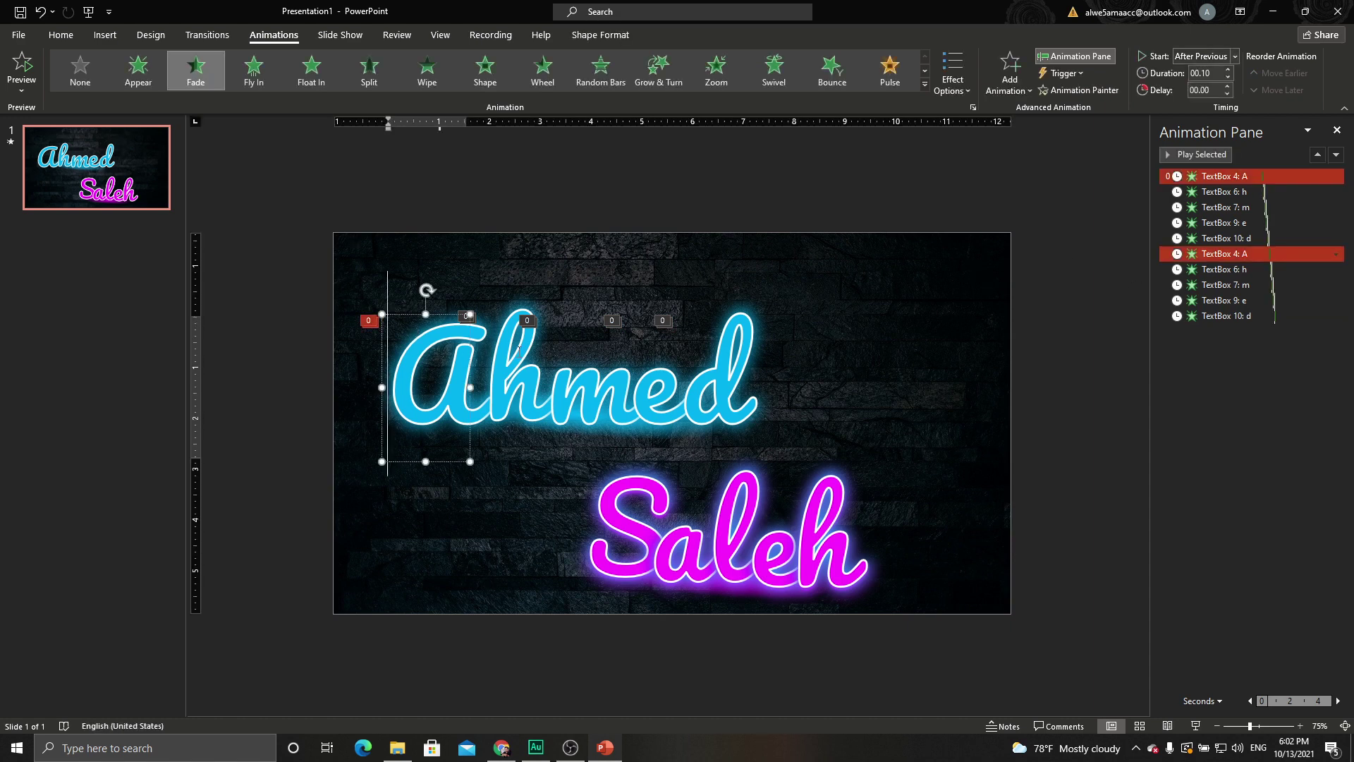
shift+click(517, 353)
shift+click(600, 394)
shift+click(663, 392)
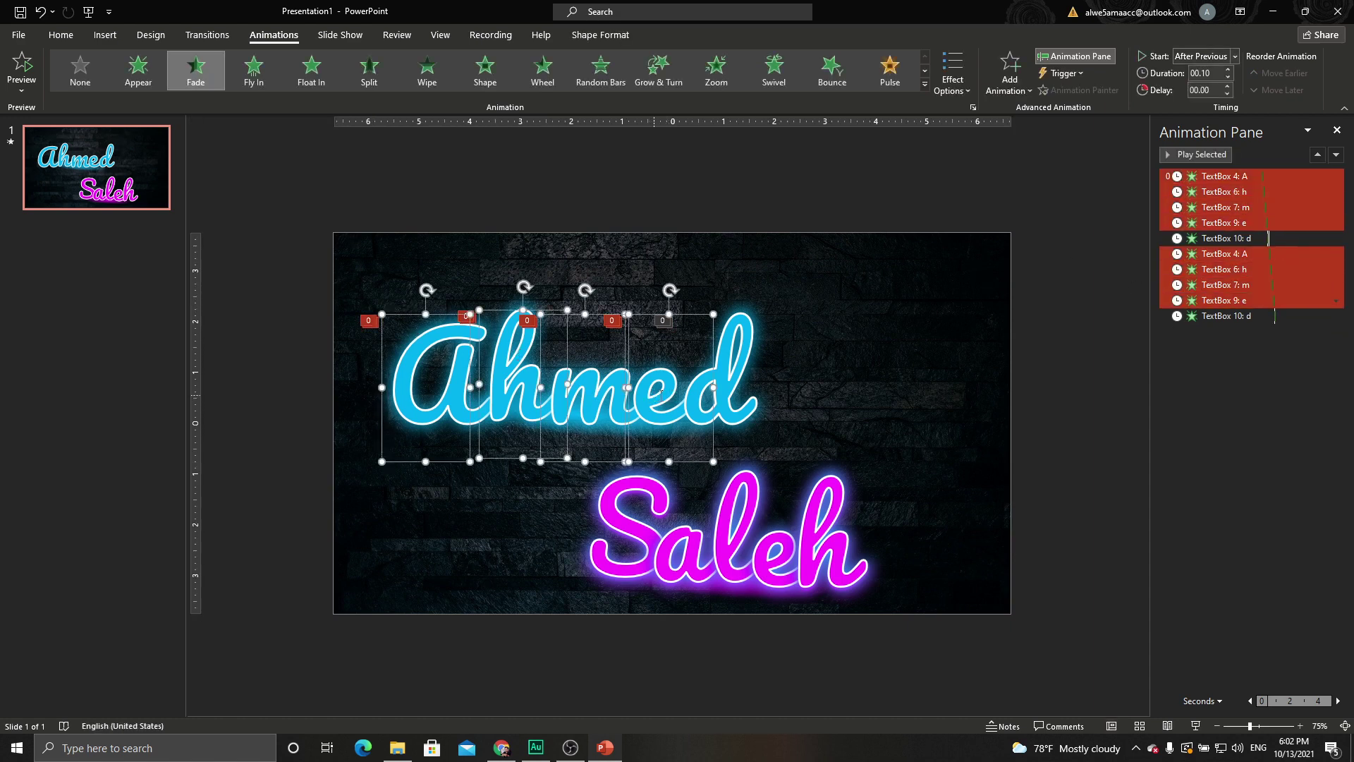
shift+click(700, 365)
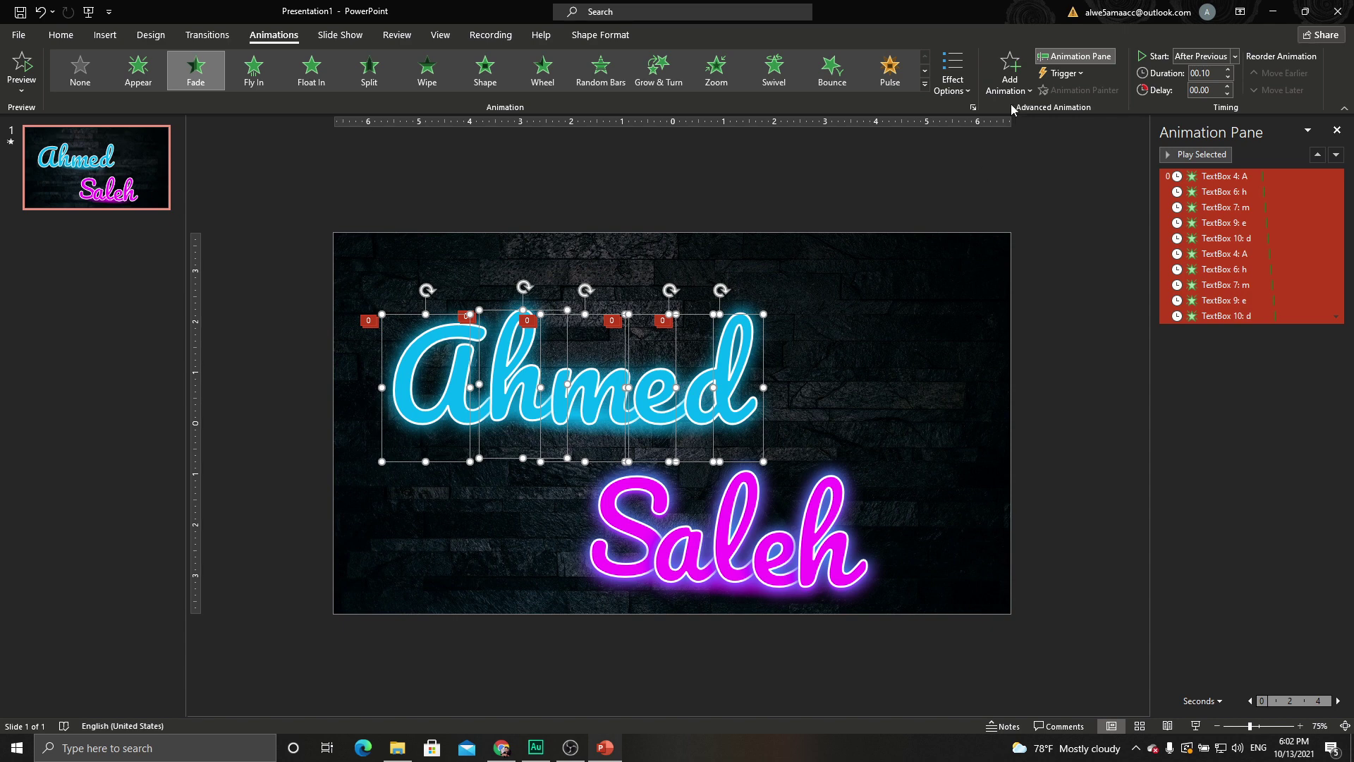
click(1011, 69)
click(1077, 142)
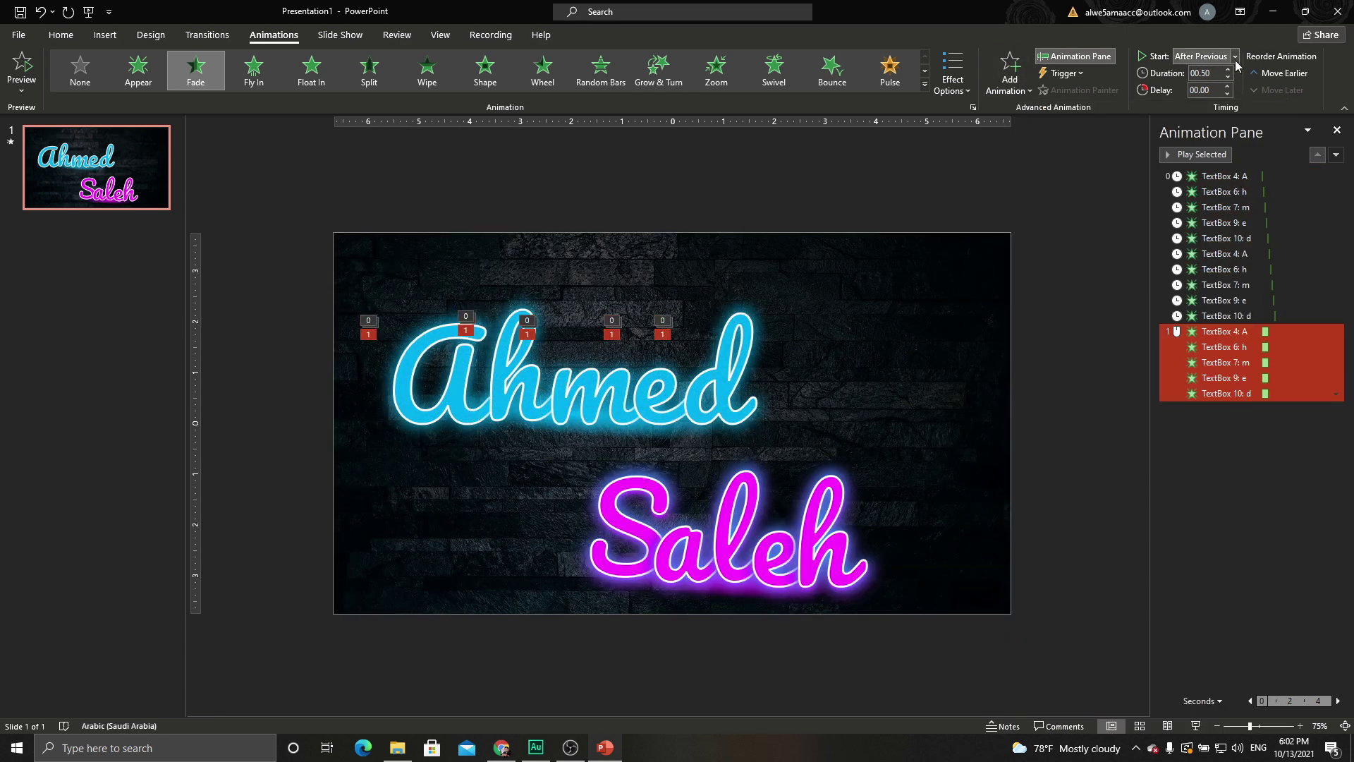
click(1209, 75)
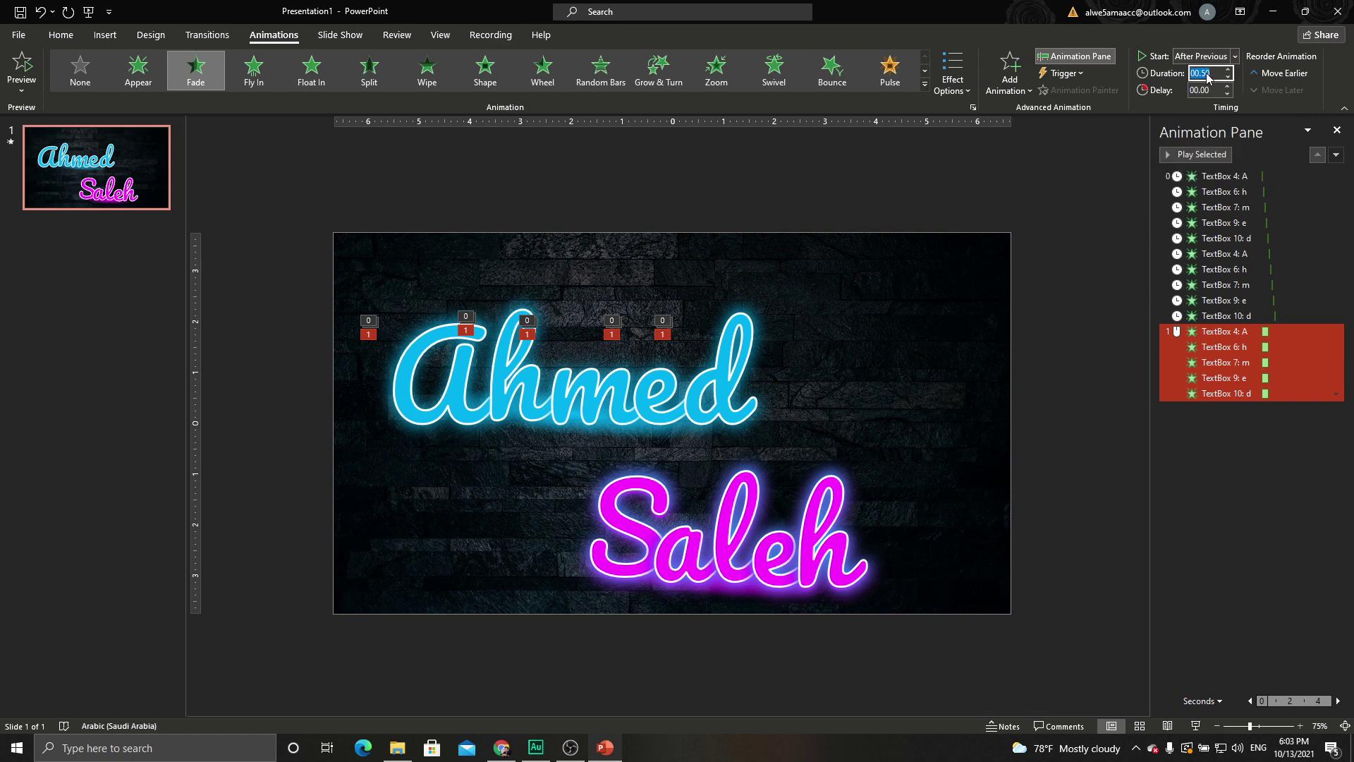
click(1209, 75)
text(00.1)
key(Return)
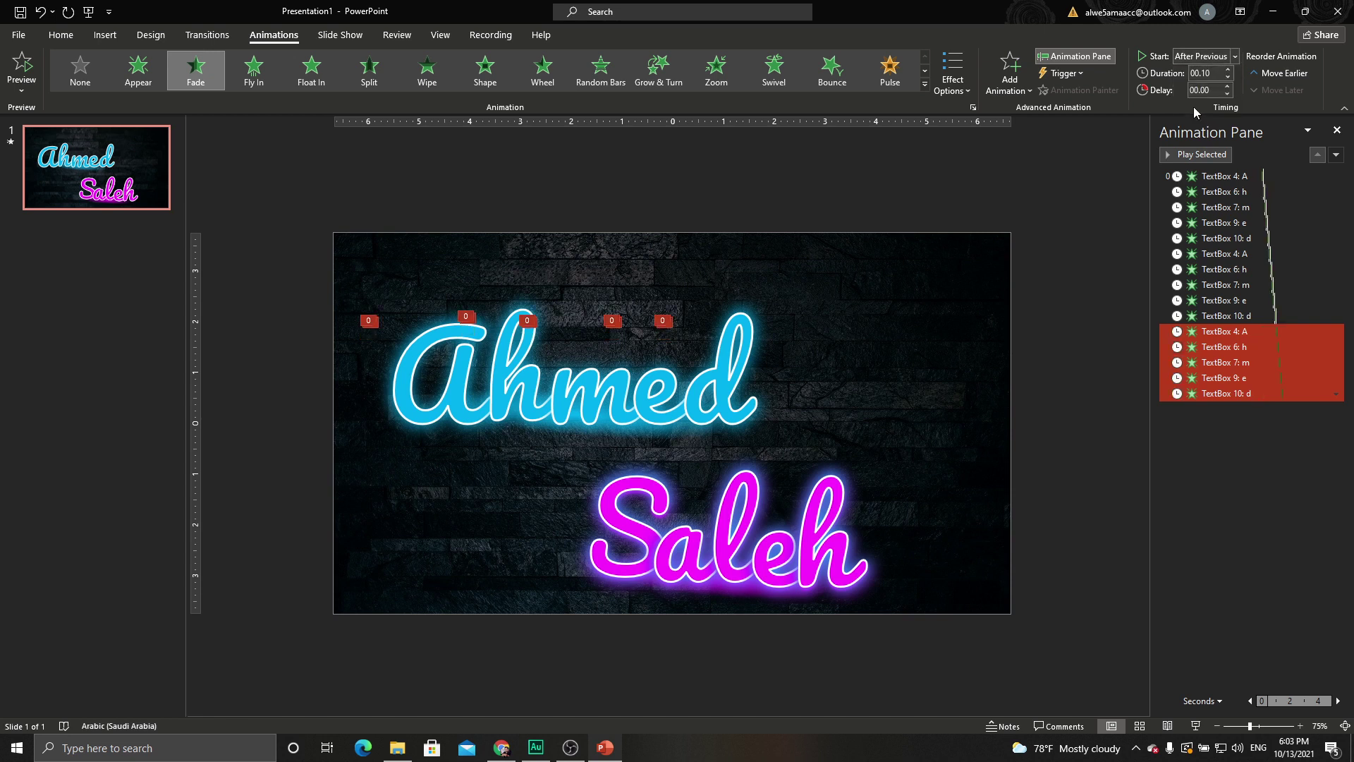
click(1214, 426)
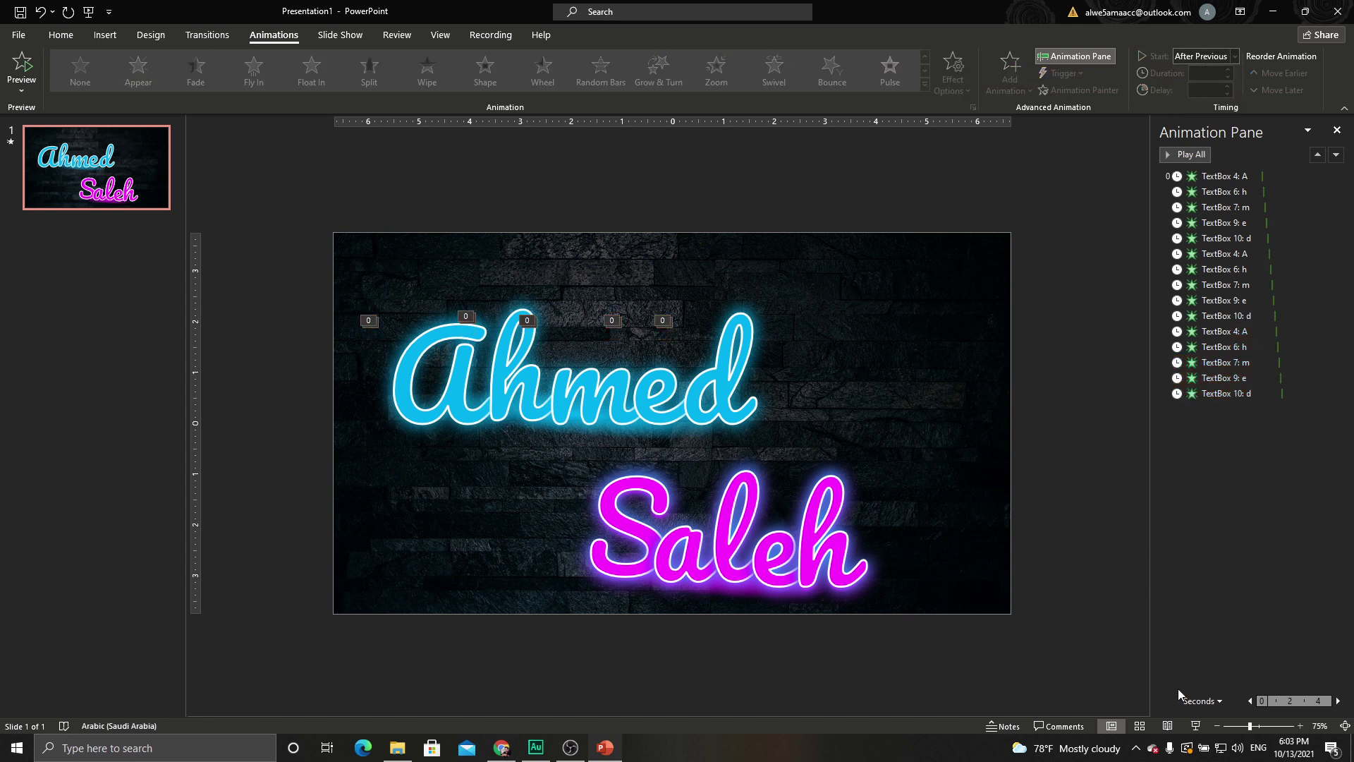
Preview the slide as a full-screen slide show, then inspect the letter fades in the pane
click(1196, 726)
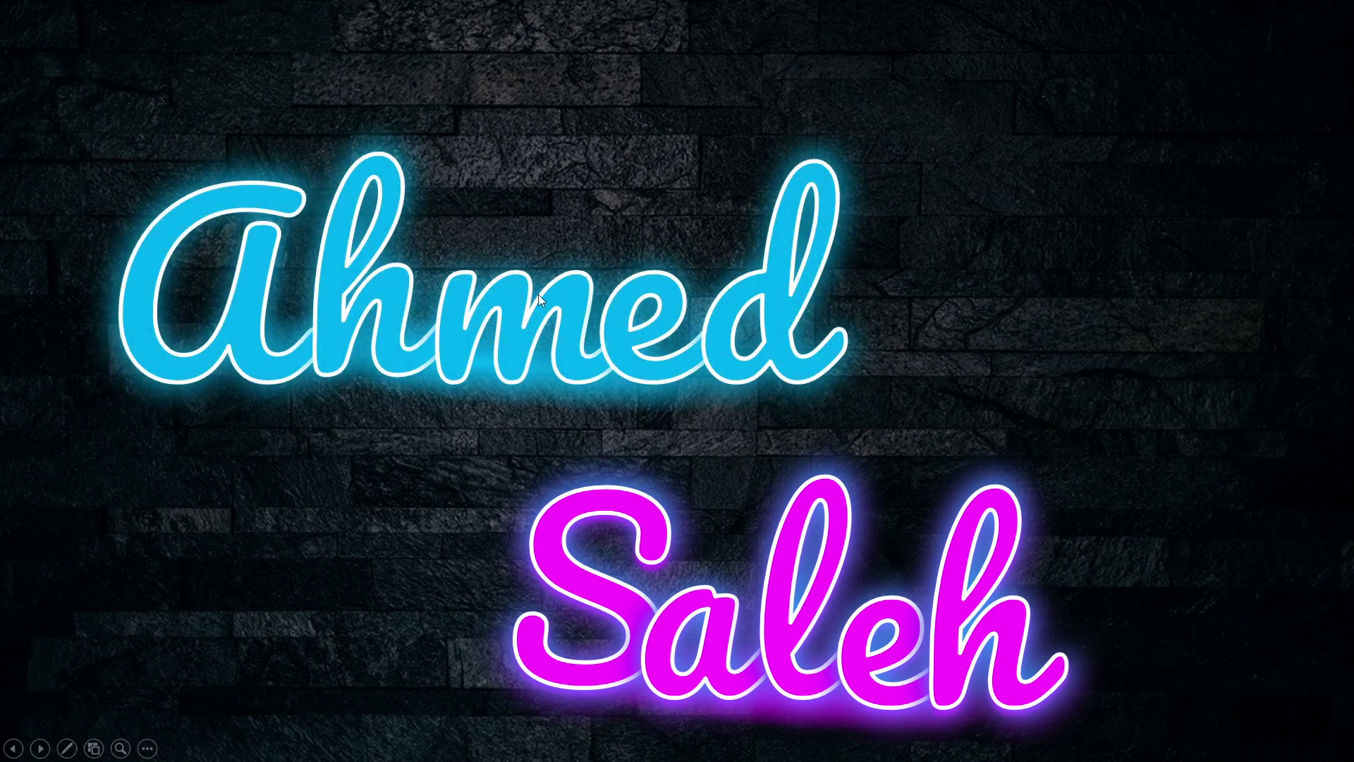
key(Escape)
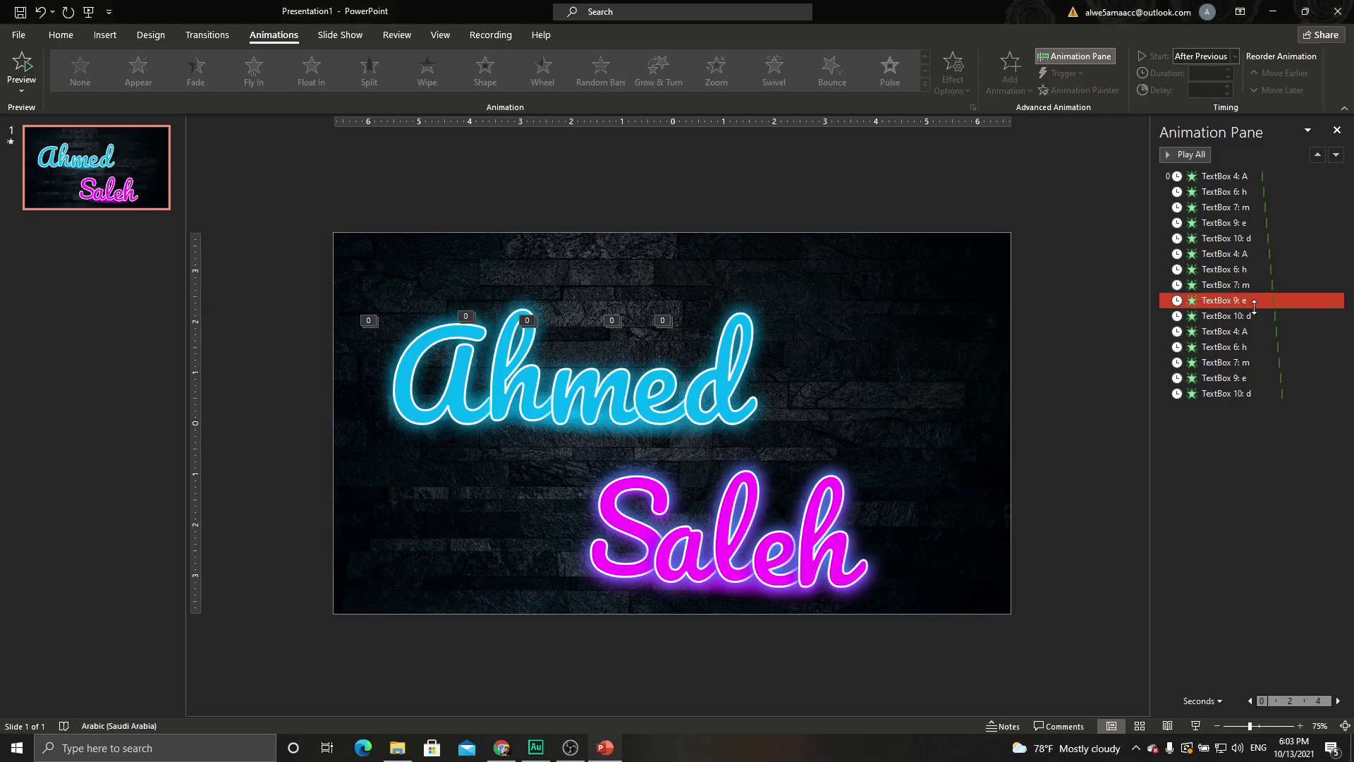
click(1253, 175)
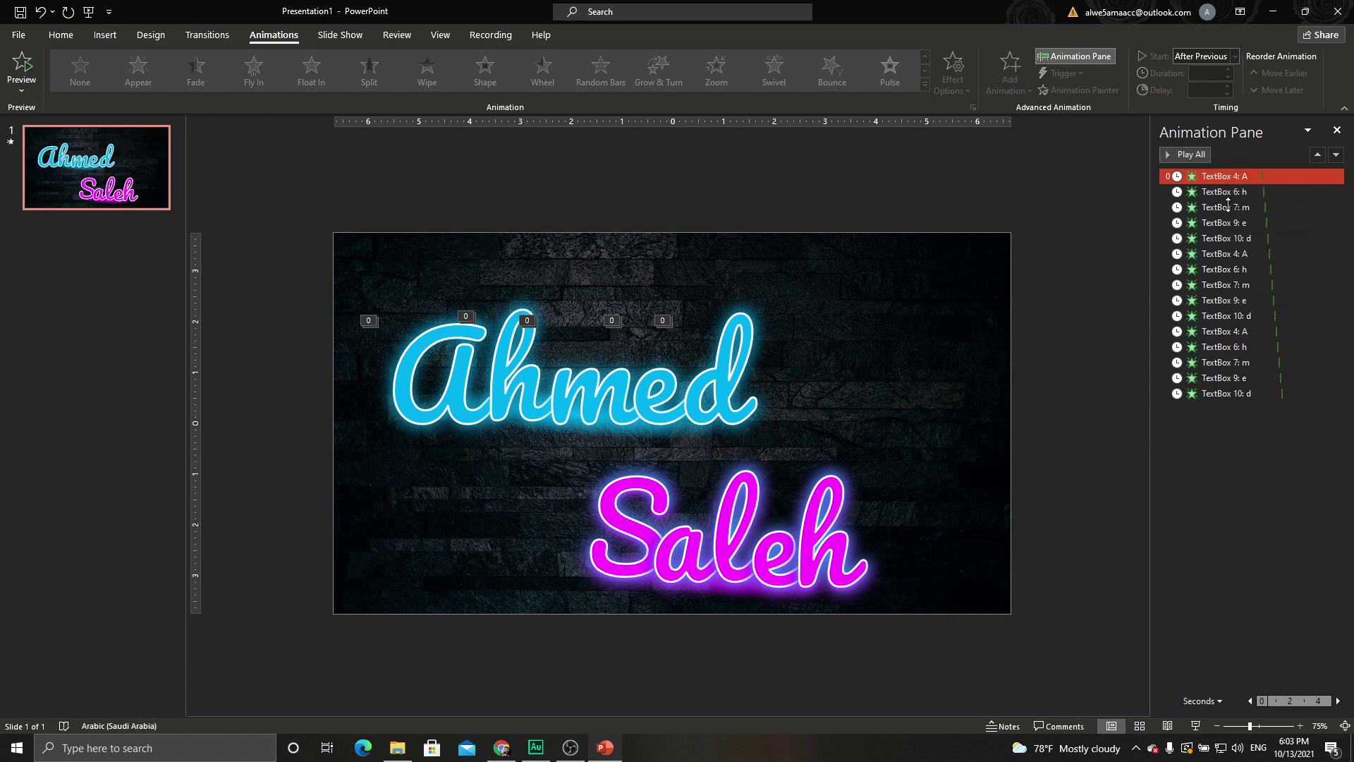
click(1253, 377)
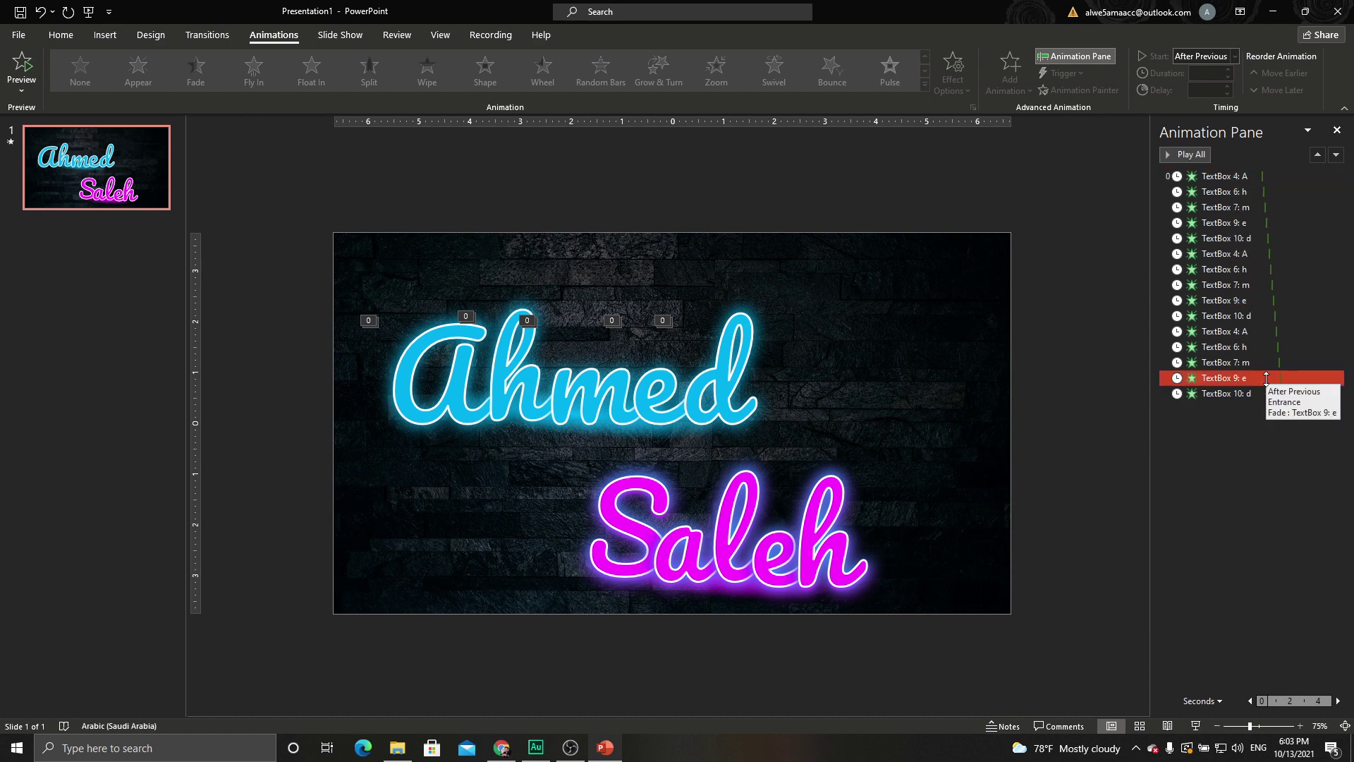
Select letters A, h, m, e, d and add a fourth Fade round lasting 0.10 seconds
click(457, 373)
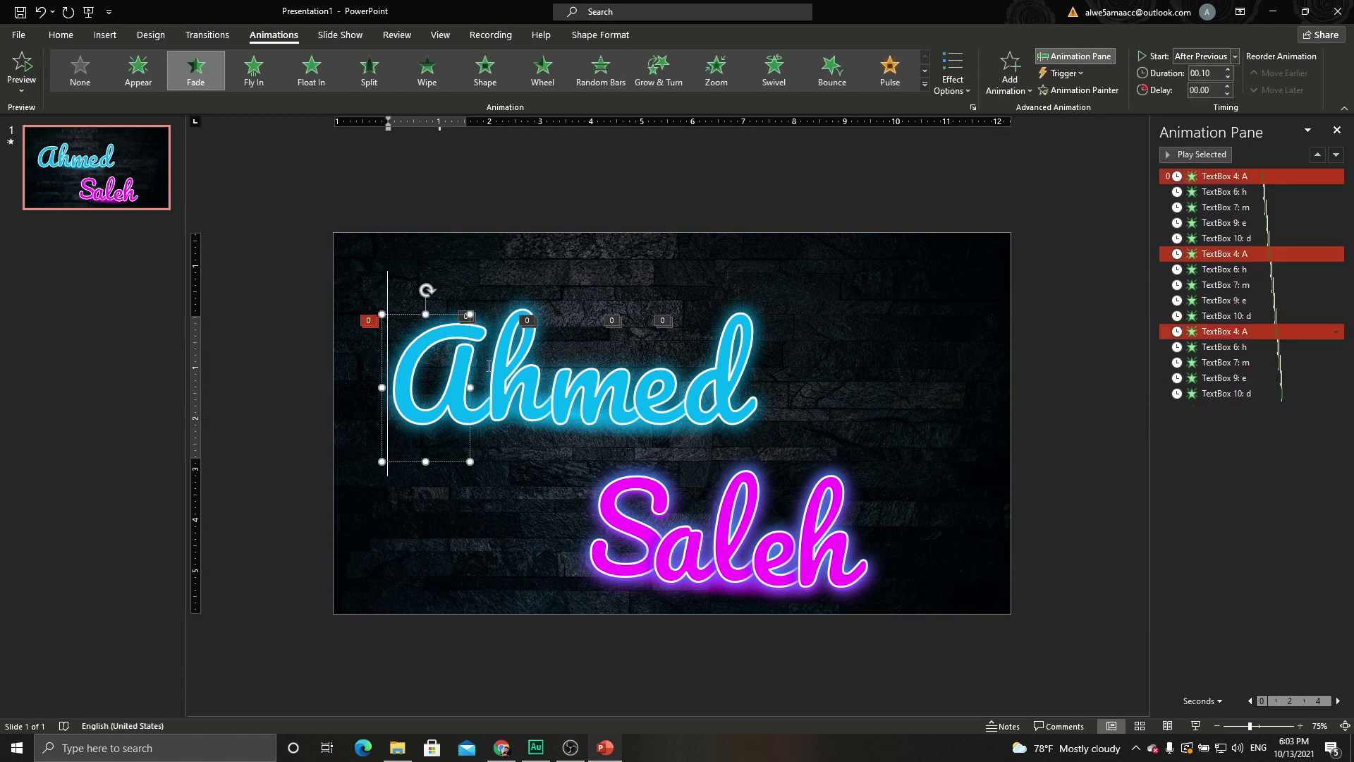
shift+click(526, 381)
shift+click(596, 388)
shift+click(654, 384)
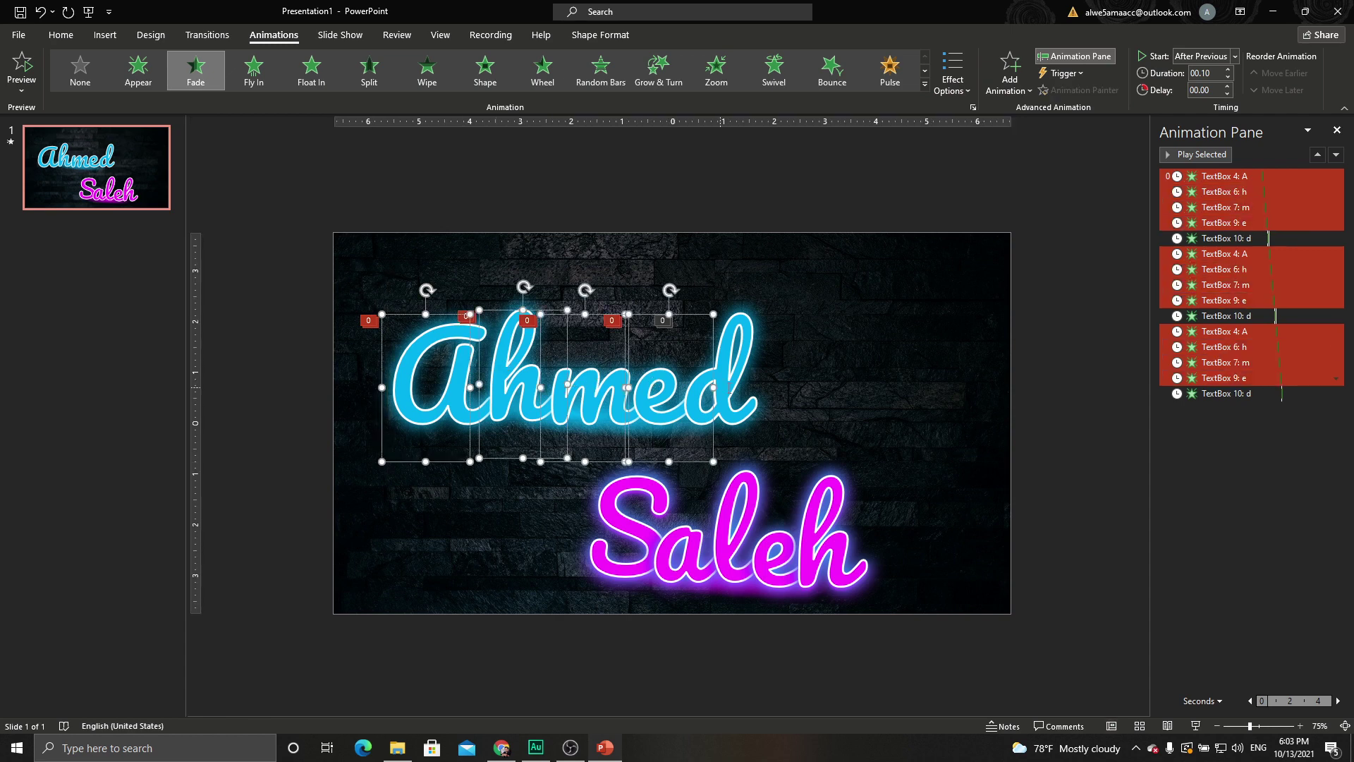
shift+click(739, 383)
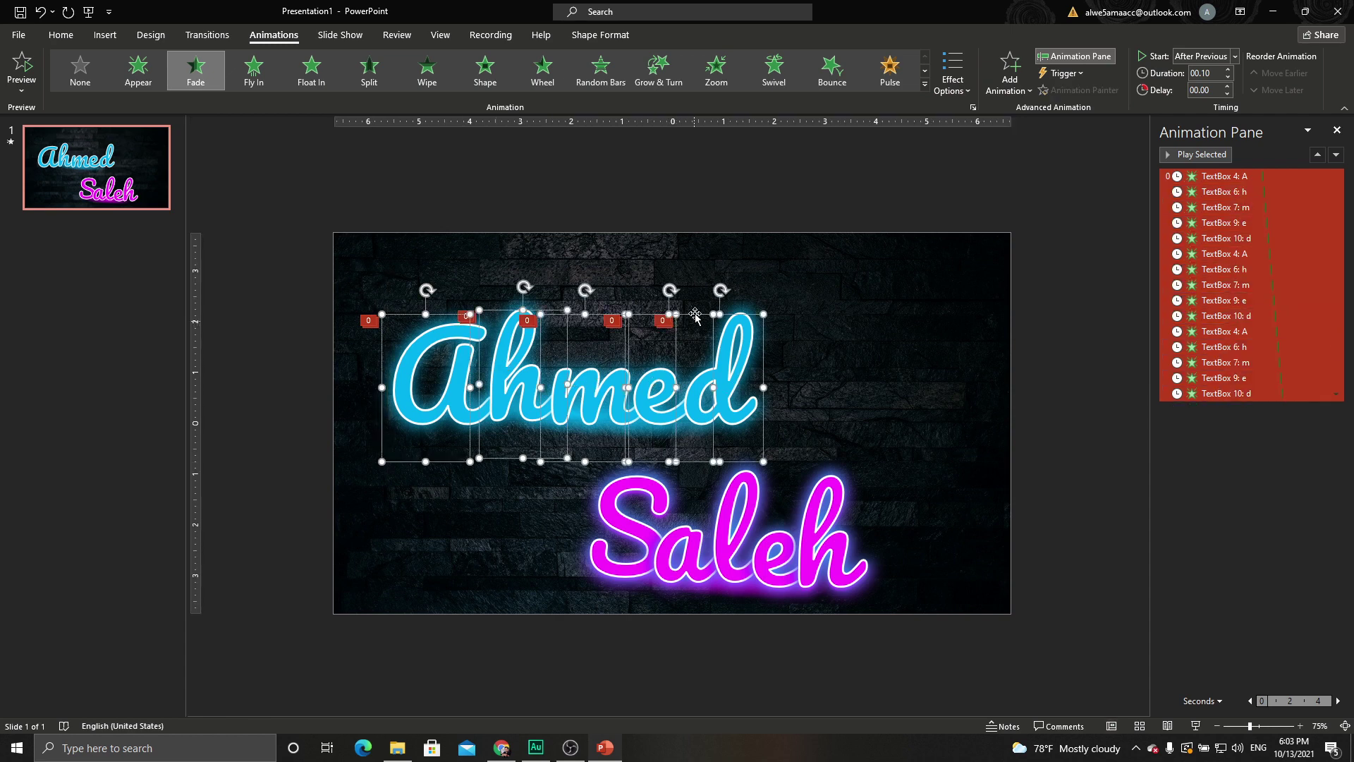
click(1010, 83)
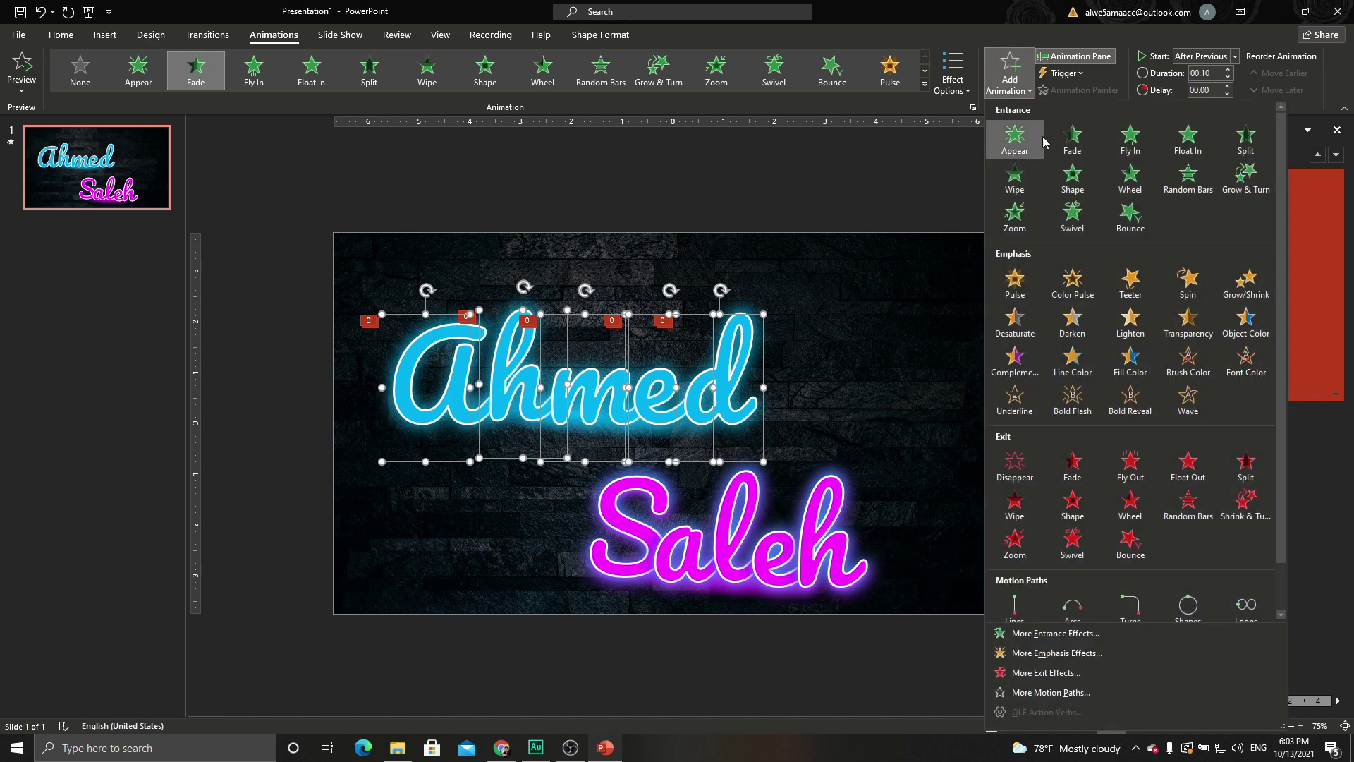
click(1119, 185)
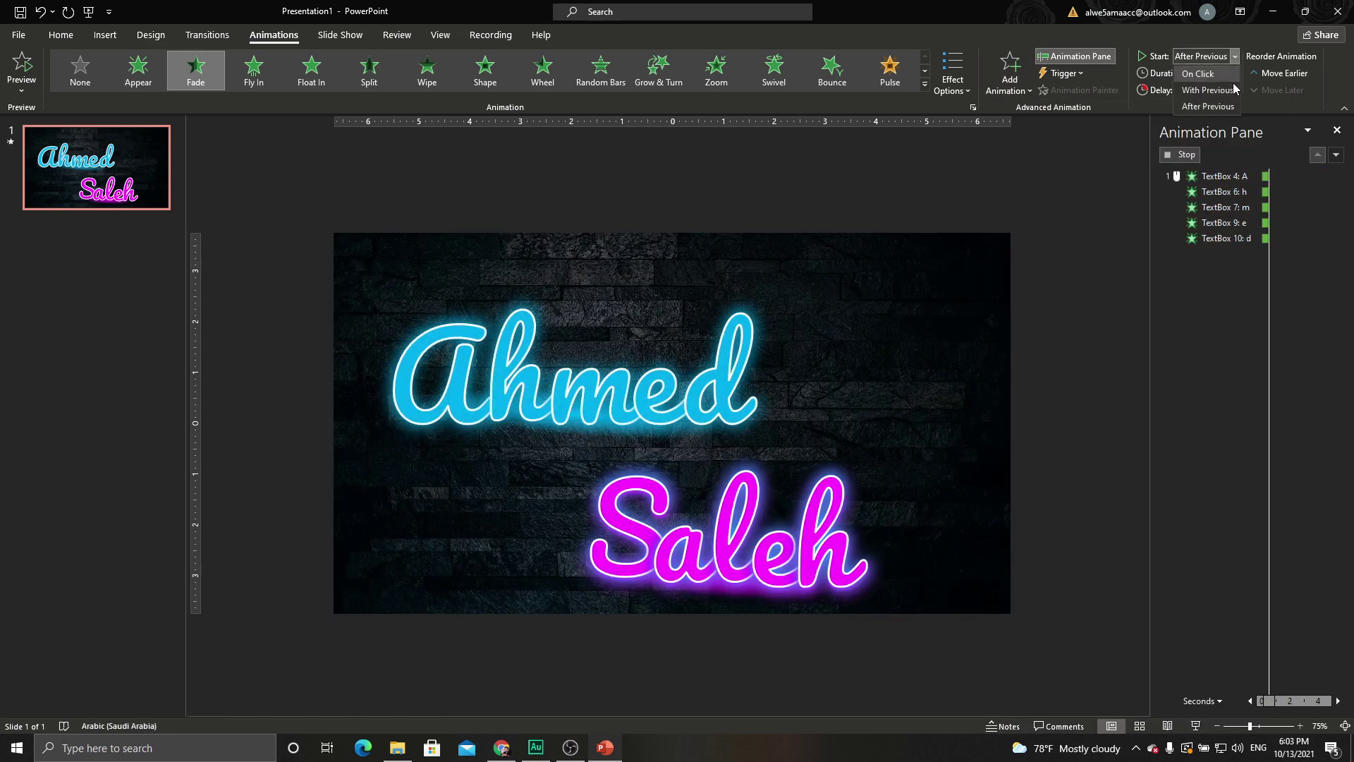
double_click(1203, 74)
click(1204, 74)
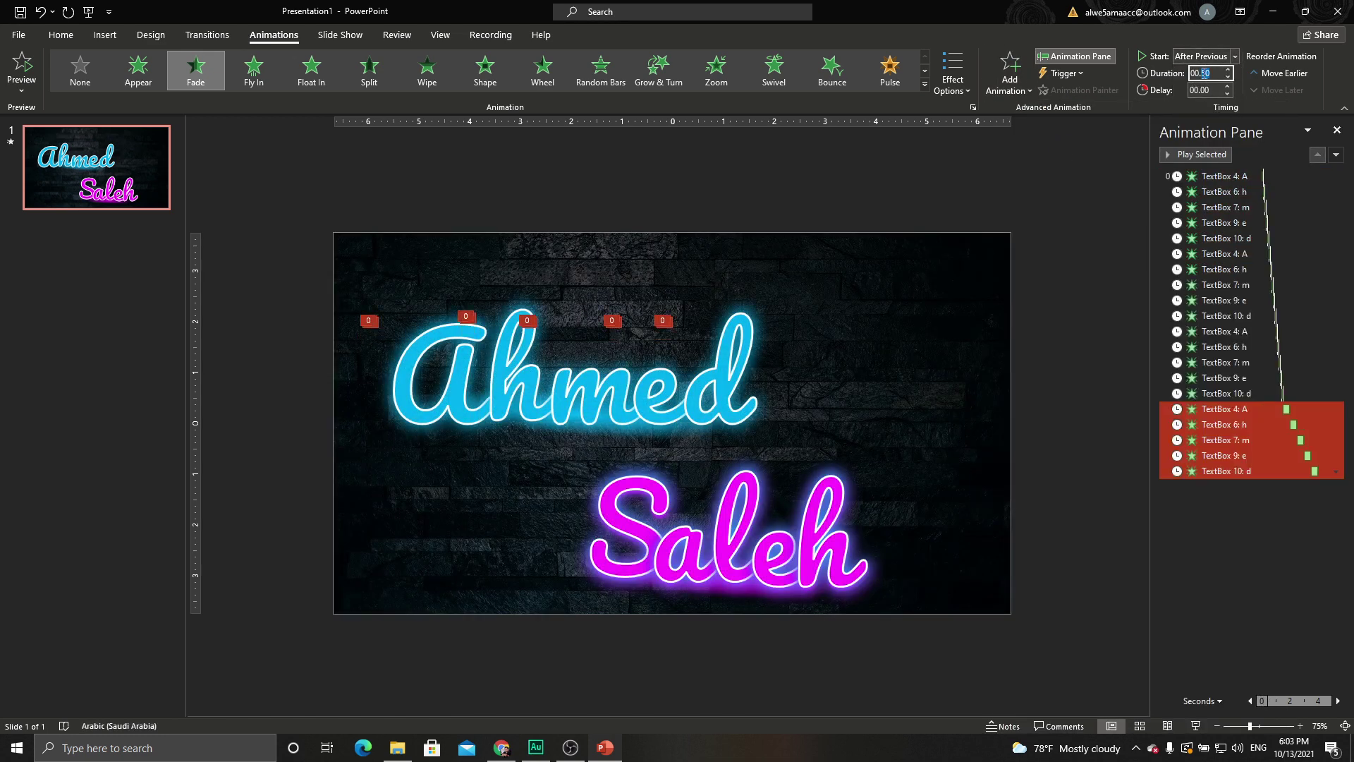
text(1)
key(Return)
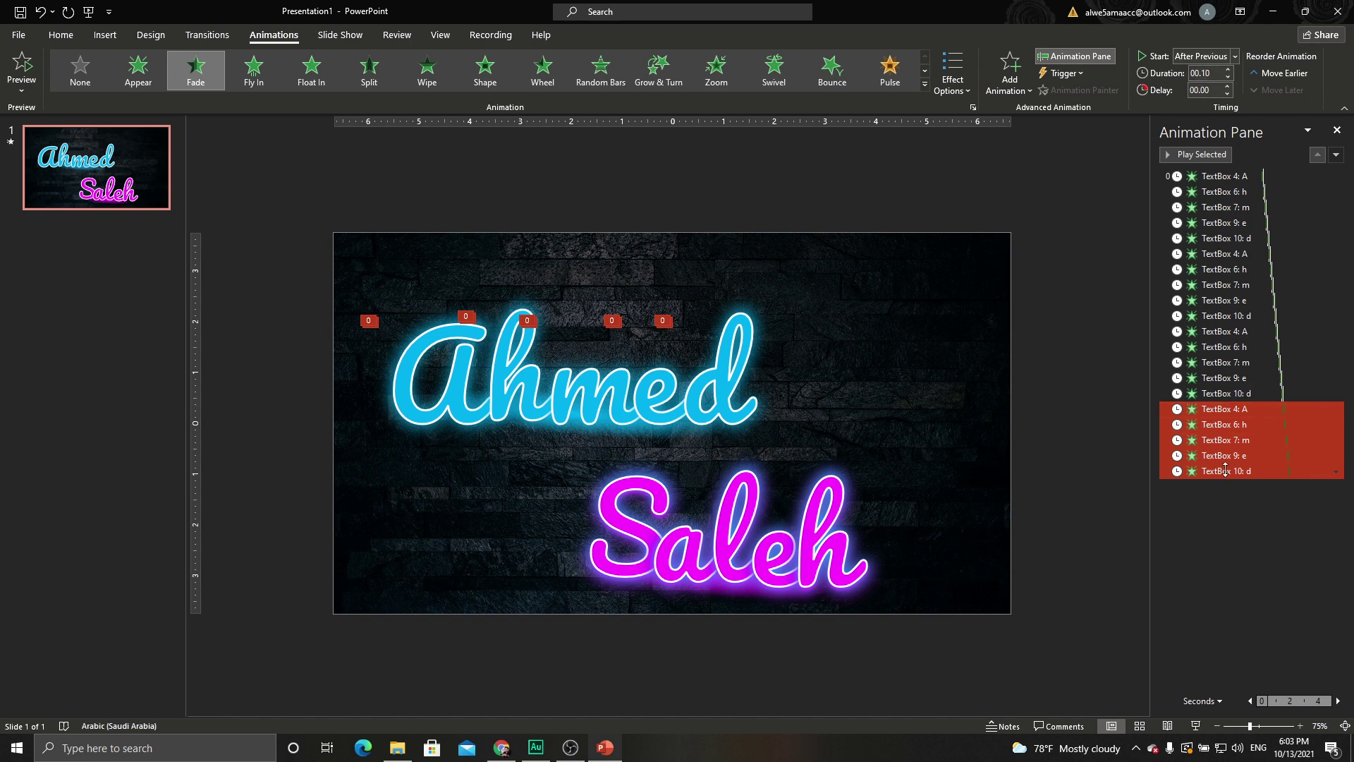
click(1235, 505)
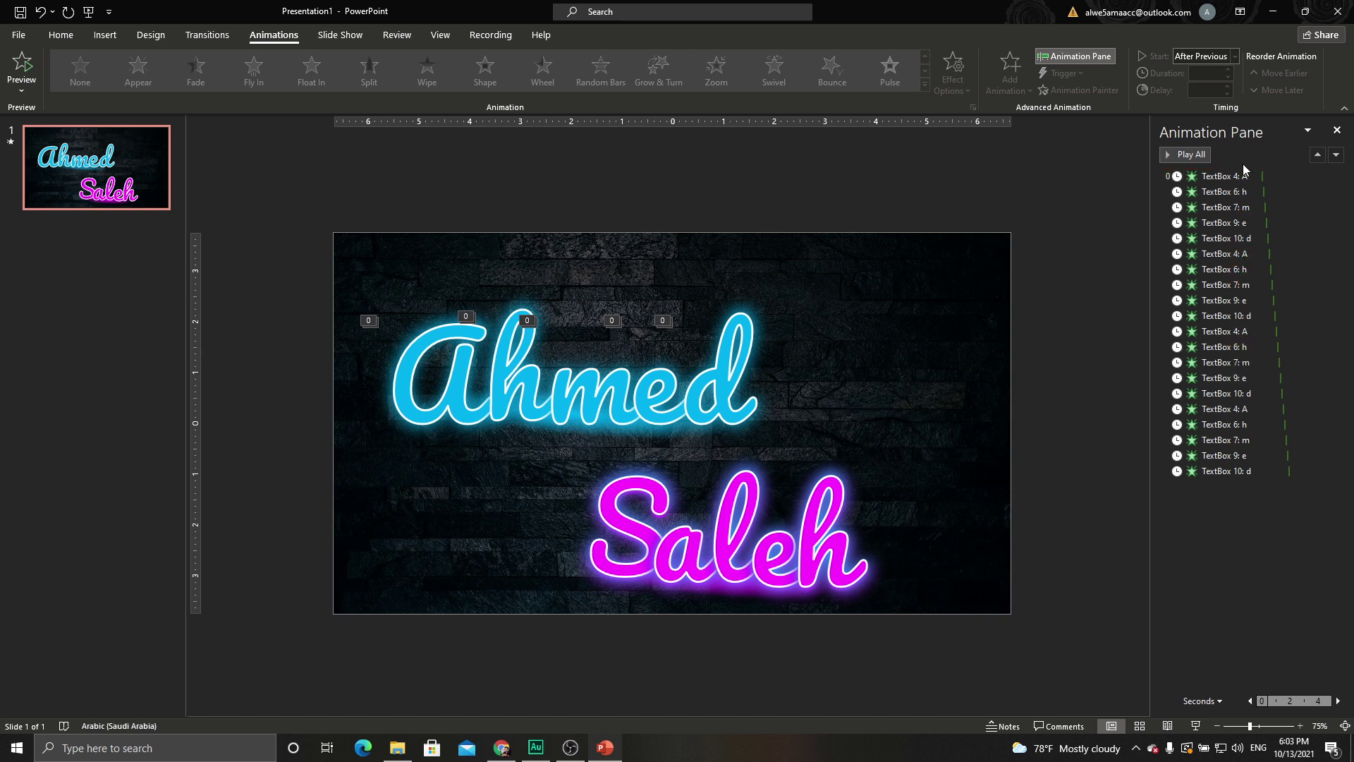
Drag the h, A, e and d letter fades to new positions in the Animation Pane
mouse_move(1226, 346)
mouse_down()
mouse_move(1228, 187)
mouse_move(1226, 376)
mouse_up()
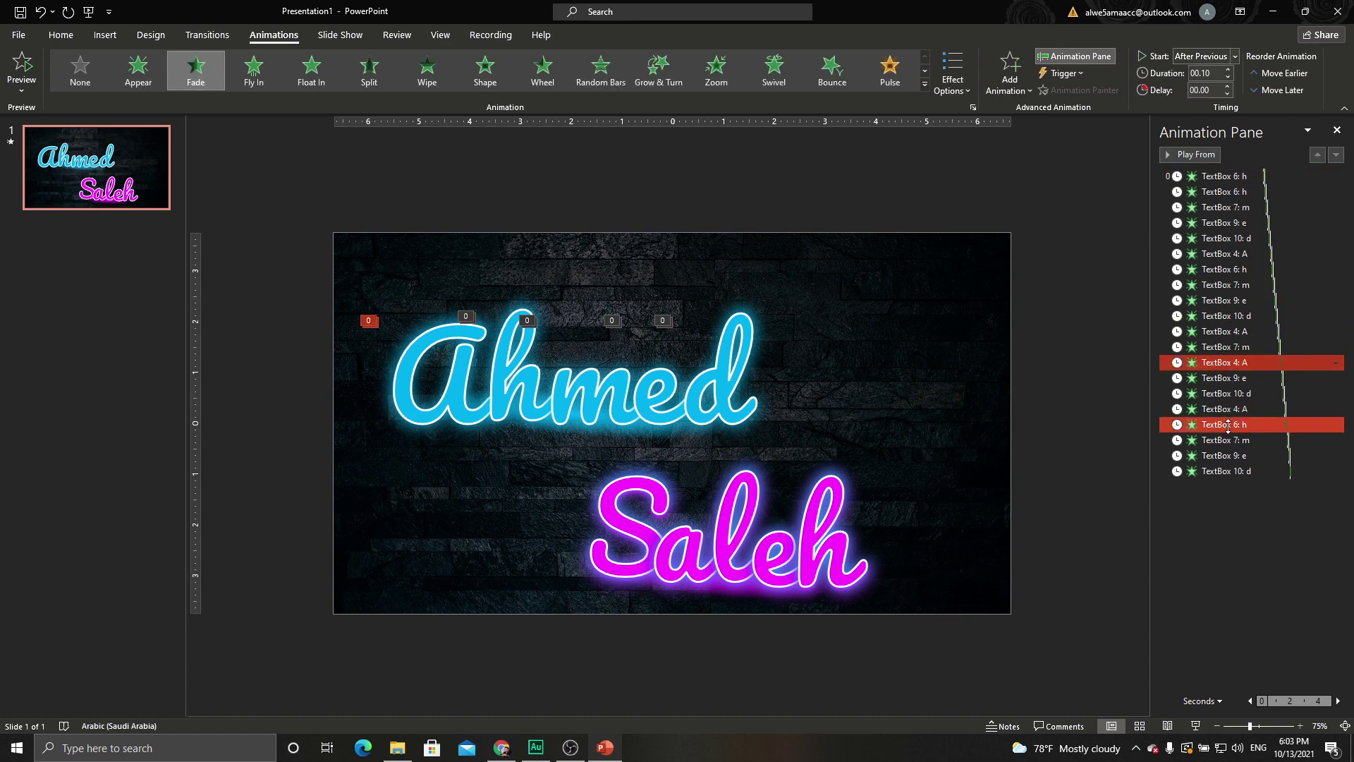
mouse_move(1225, 424)
mouse_down()
mouse_move(1228, 261)
mouse_move(1227, 386)
mouse_up()
ctrl+click(1240, 222)
drag(1228, 455, 1227, 254)
ctrl+click(1219, 471)
click(1224, 191)
drag(1224, 191, 1227, 386)
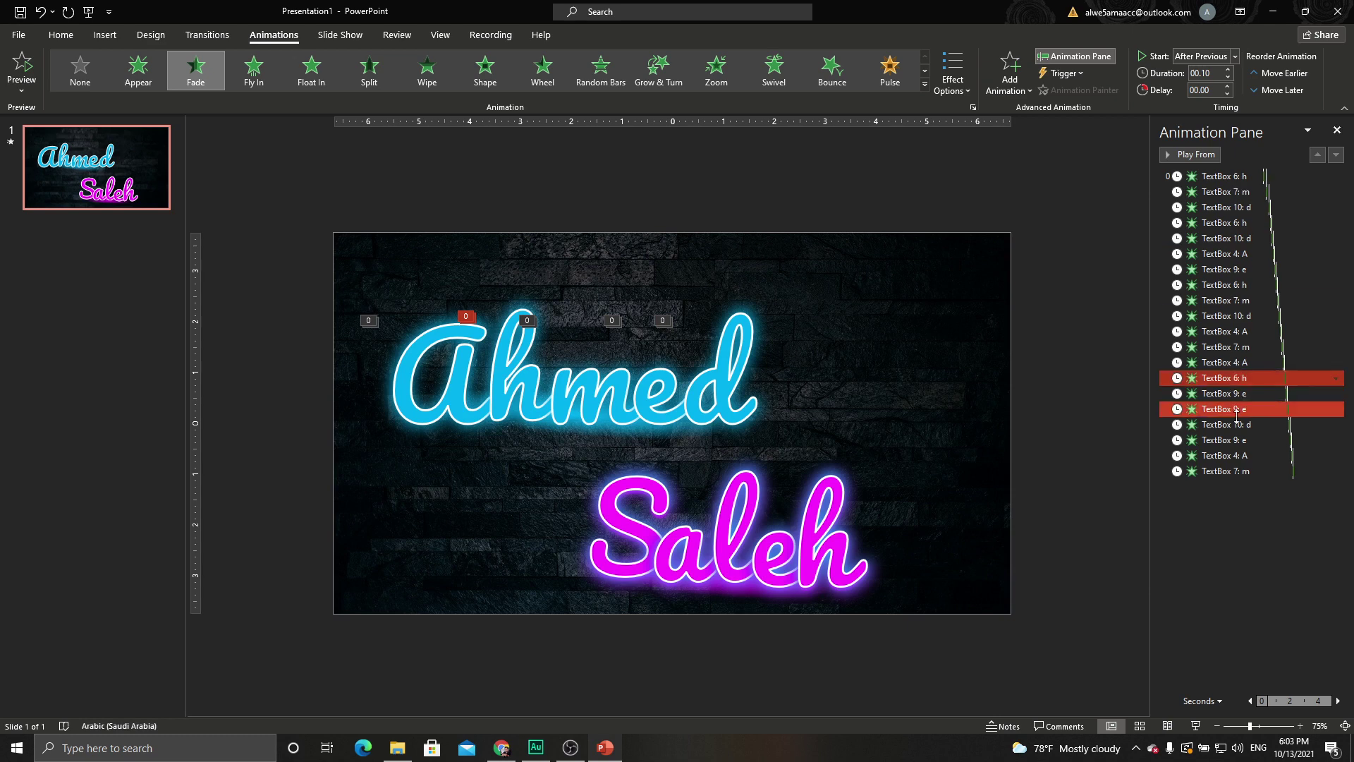
drag(1228, 439, 1231, 270)
Move the m, A, e and d fades to finish the random order, then play the slide show
click(1225, 191)
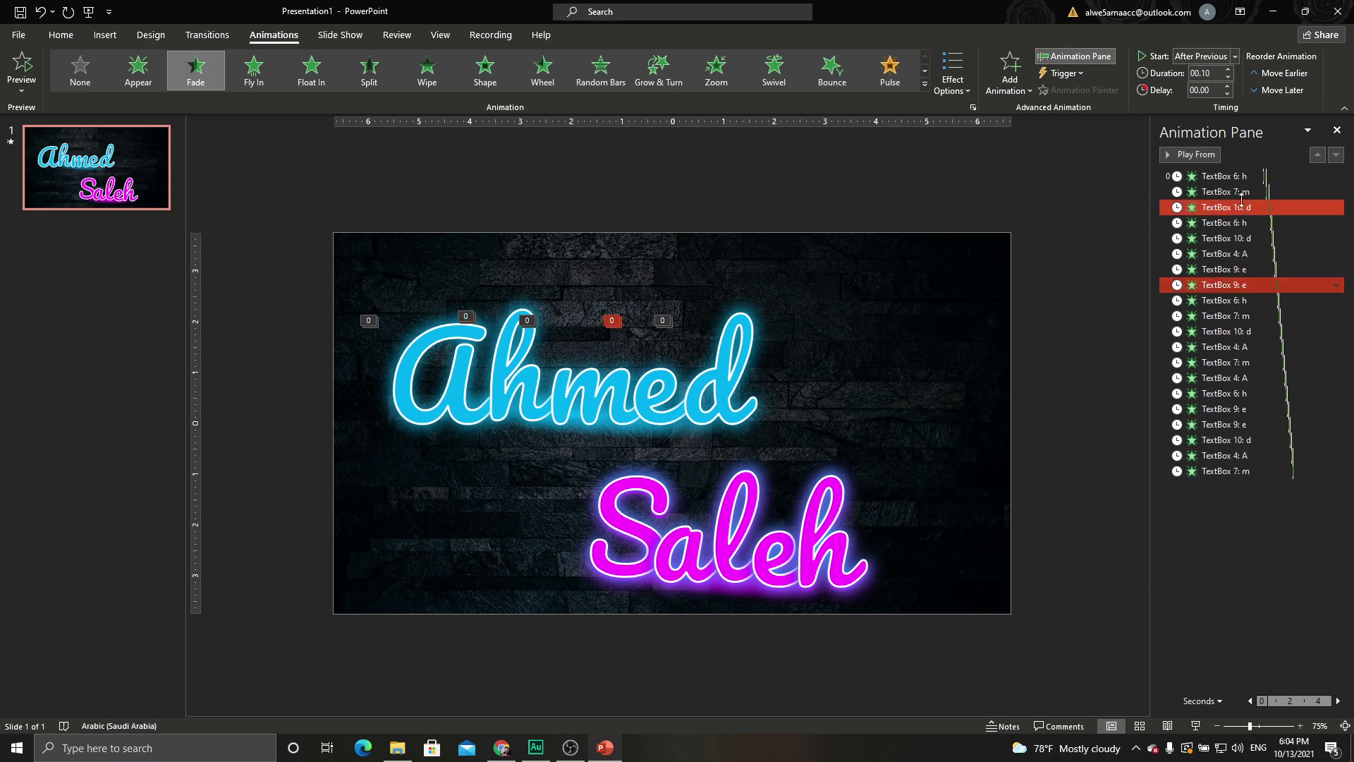
drag(1226, 191, 1227, 388)
ctrl+click(1231, 440)
mouse_move(1231, 440)
mouse_down()
mouse_move(1227, 277)
mouse_move(1228, 385)
mouse_up()
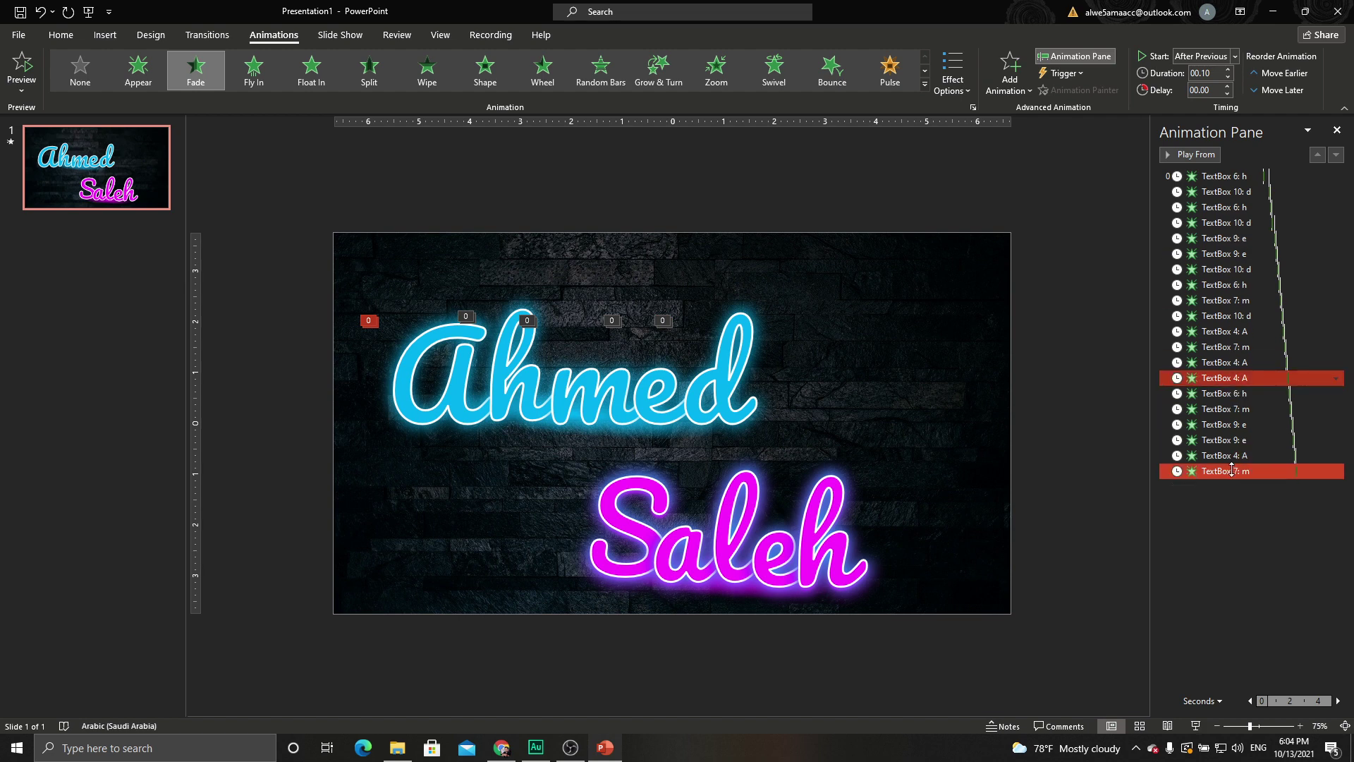
drag(1227, 471, 1227, 315)
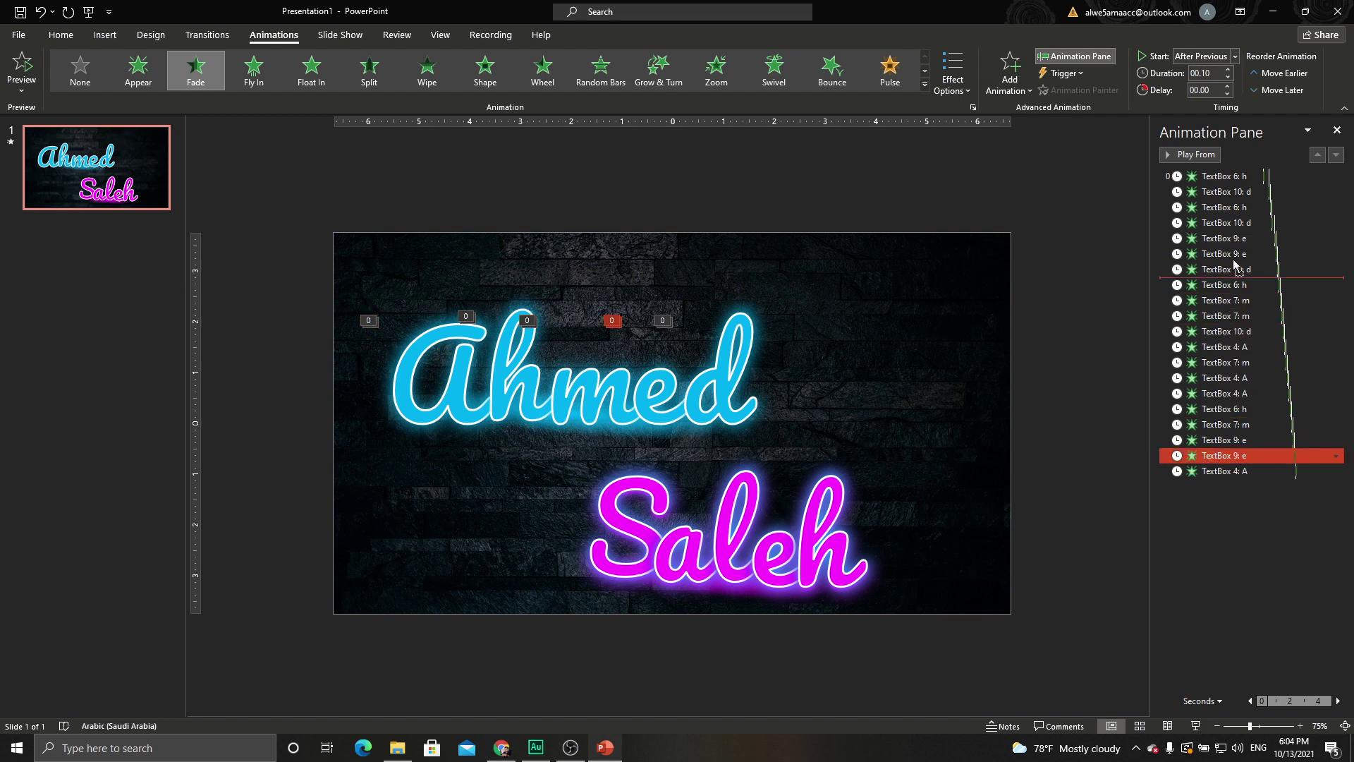
drag(1216, 455, 1231, 251)
drag(1225, 191, 1220, 387)
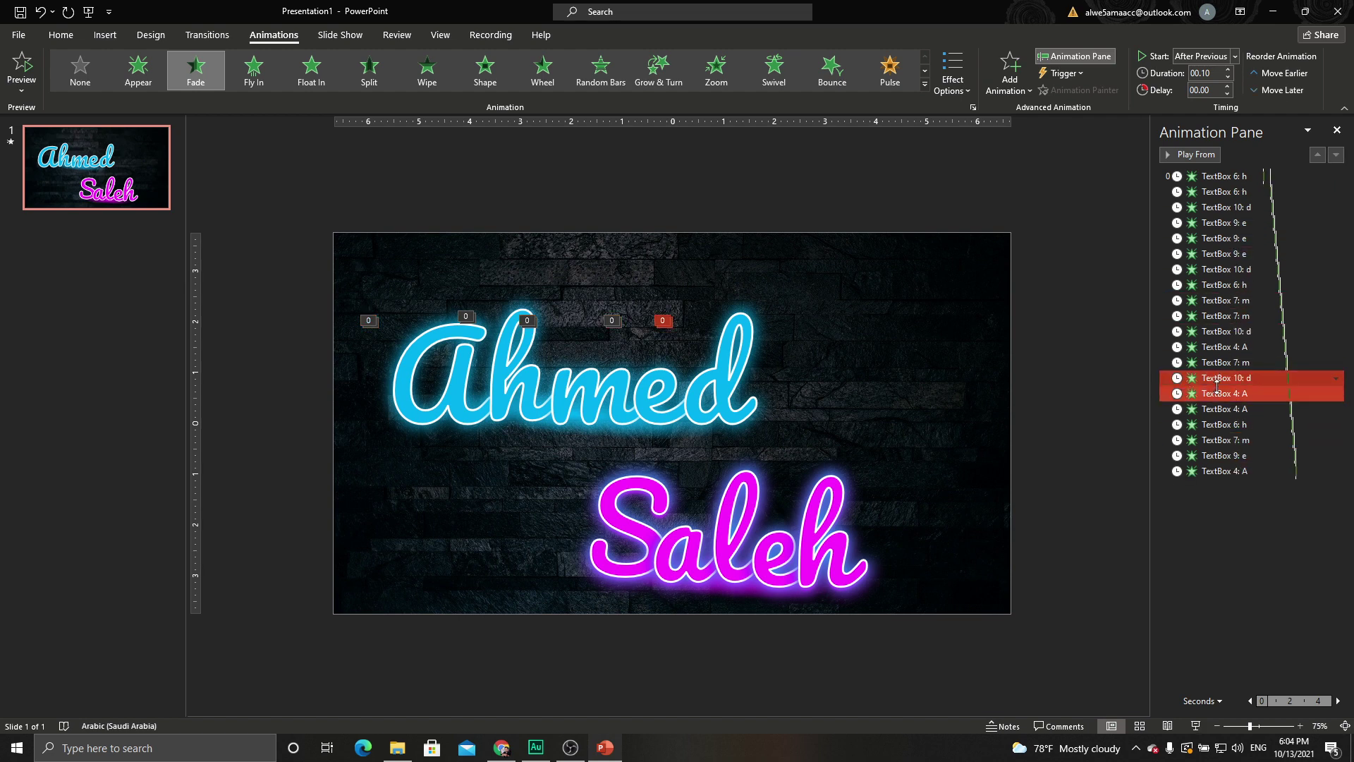
click(1197, 728)
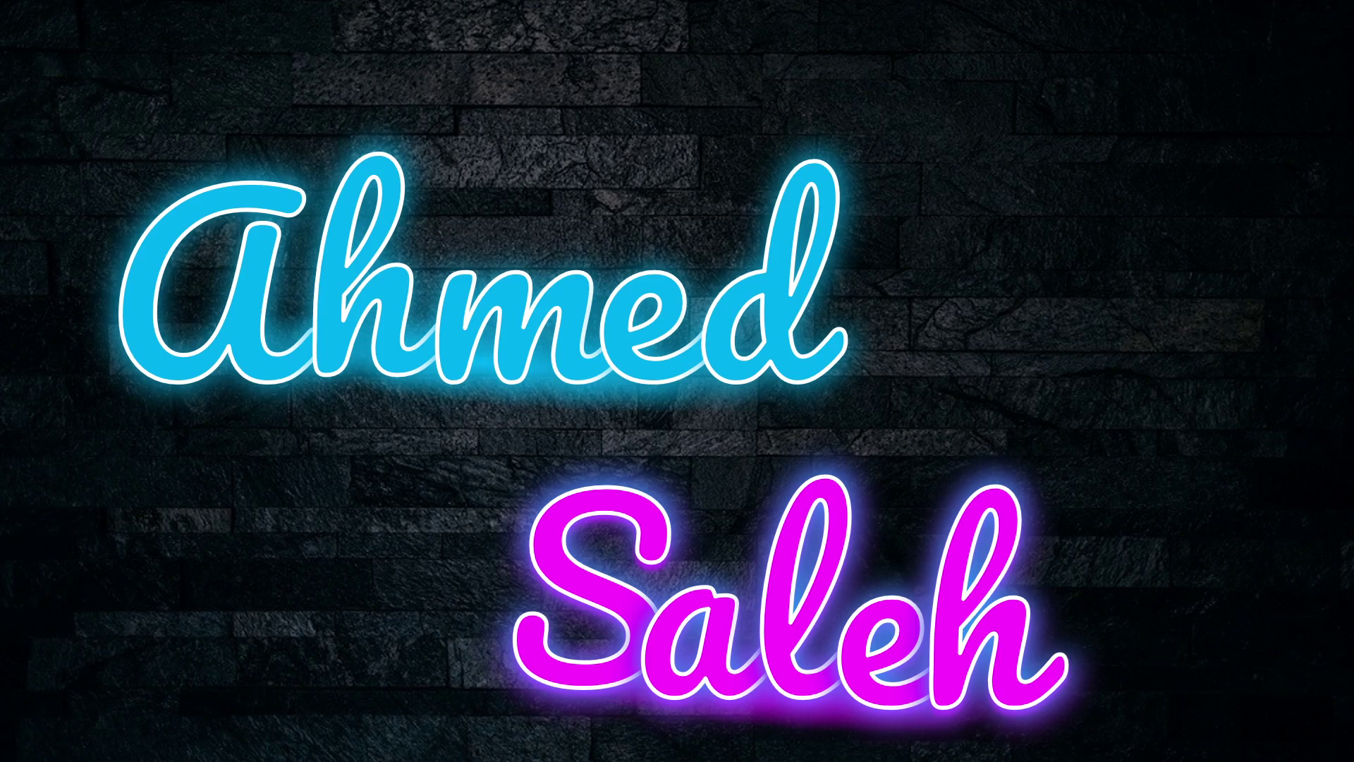
Exit the full-screen preview and return to Normal view
key(Escape)
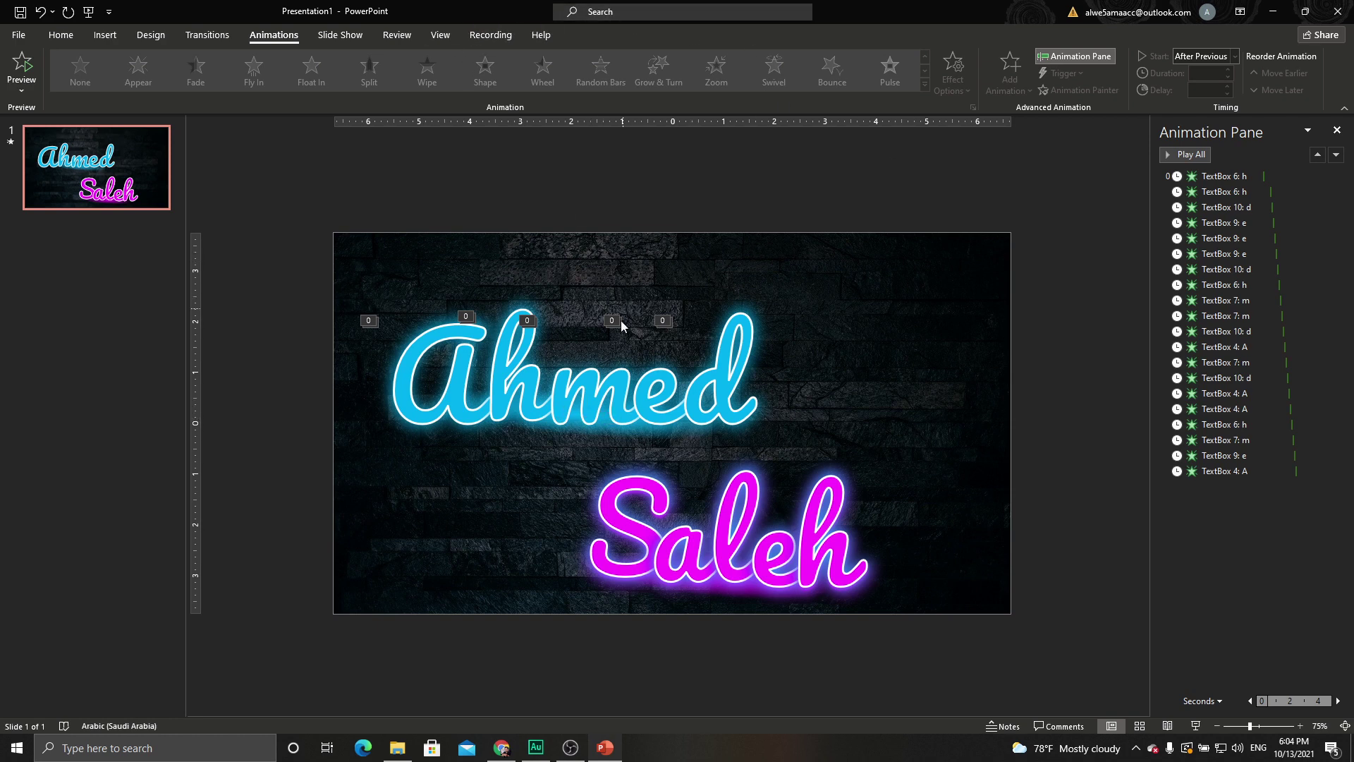
Select the glow oval Oval 5 from the Selection Pane
click(621, 321)
click(589, 37)
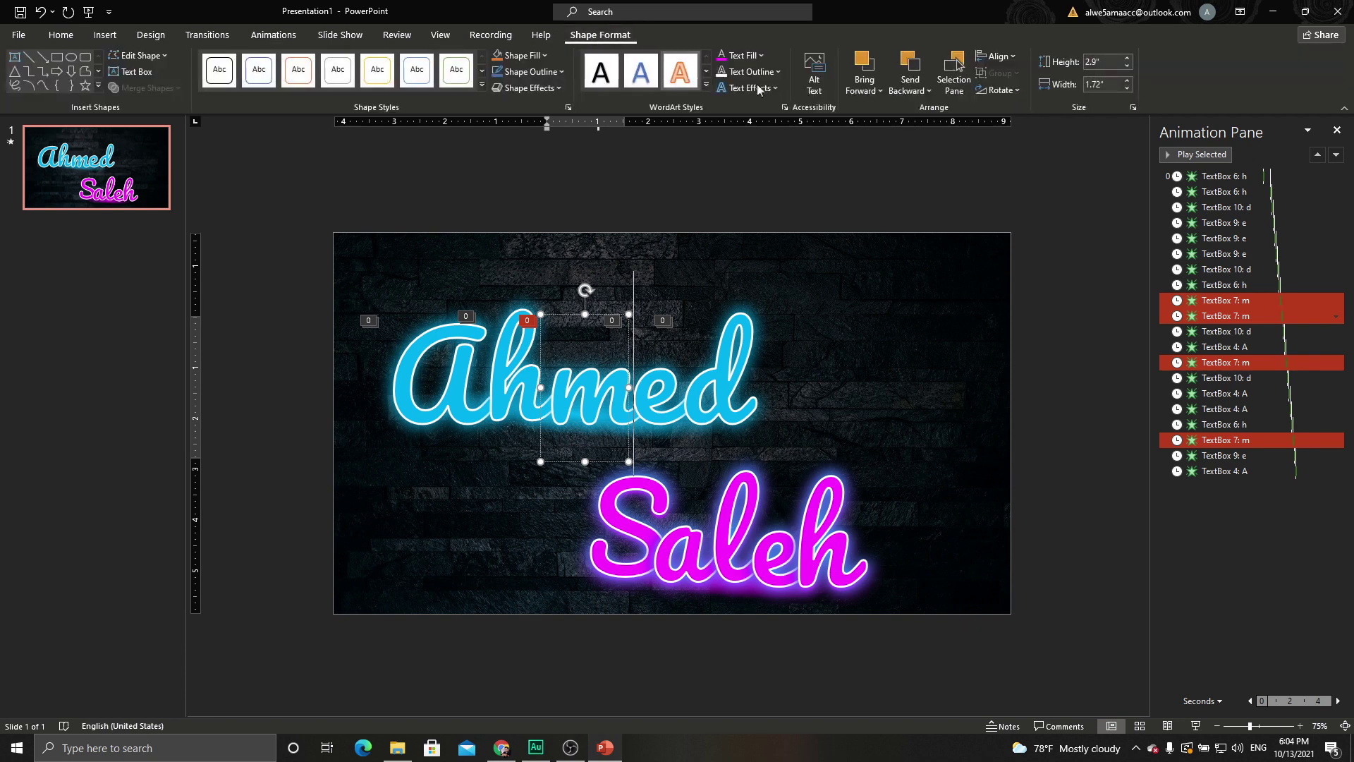
click(954, 72)
click(1180, 315)
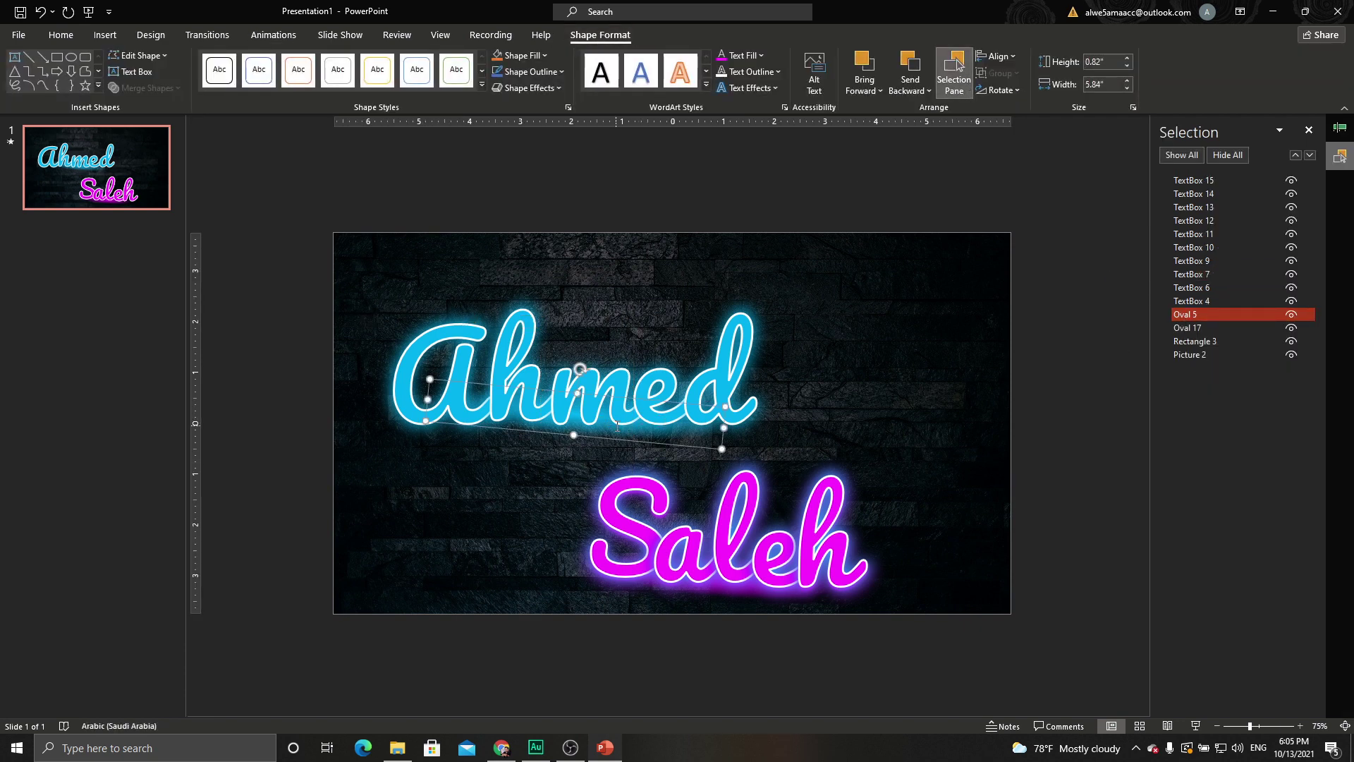
Give Oval 5 a Fade entrance that starts With Previous
click(1340, 128)
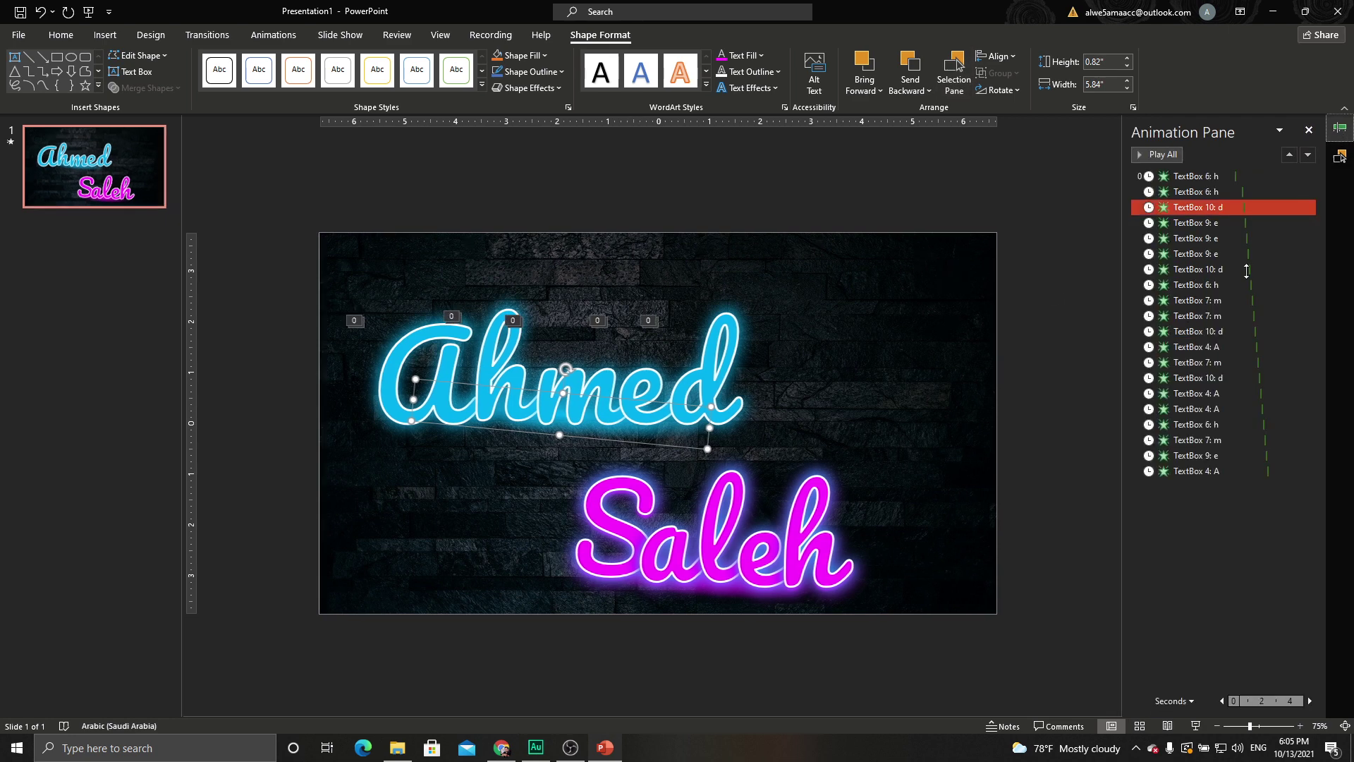
click(274, 35)
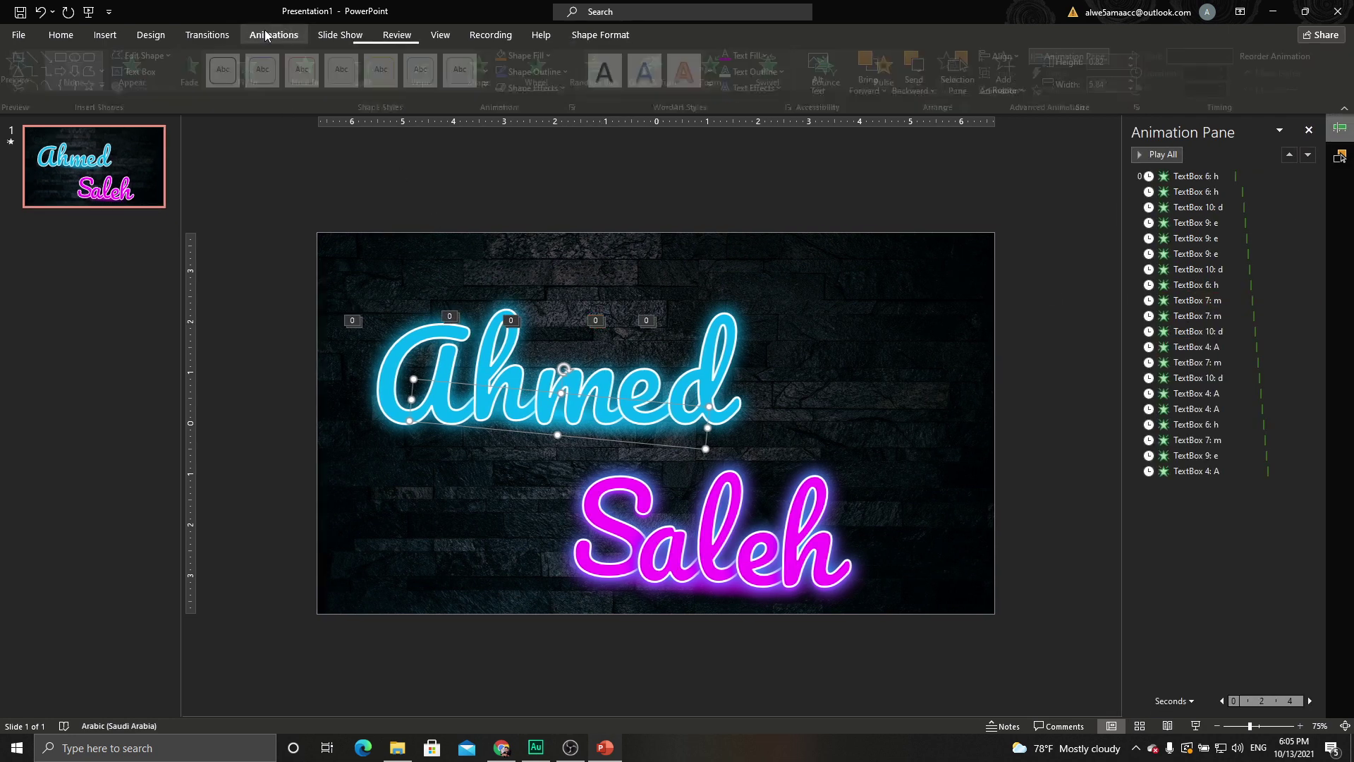
click(194, 83)
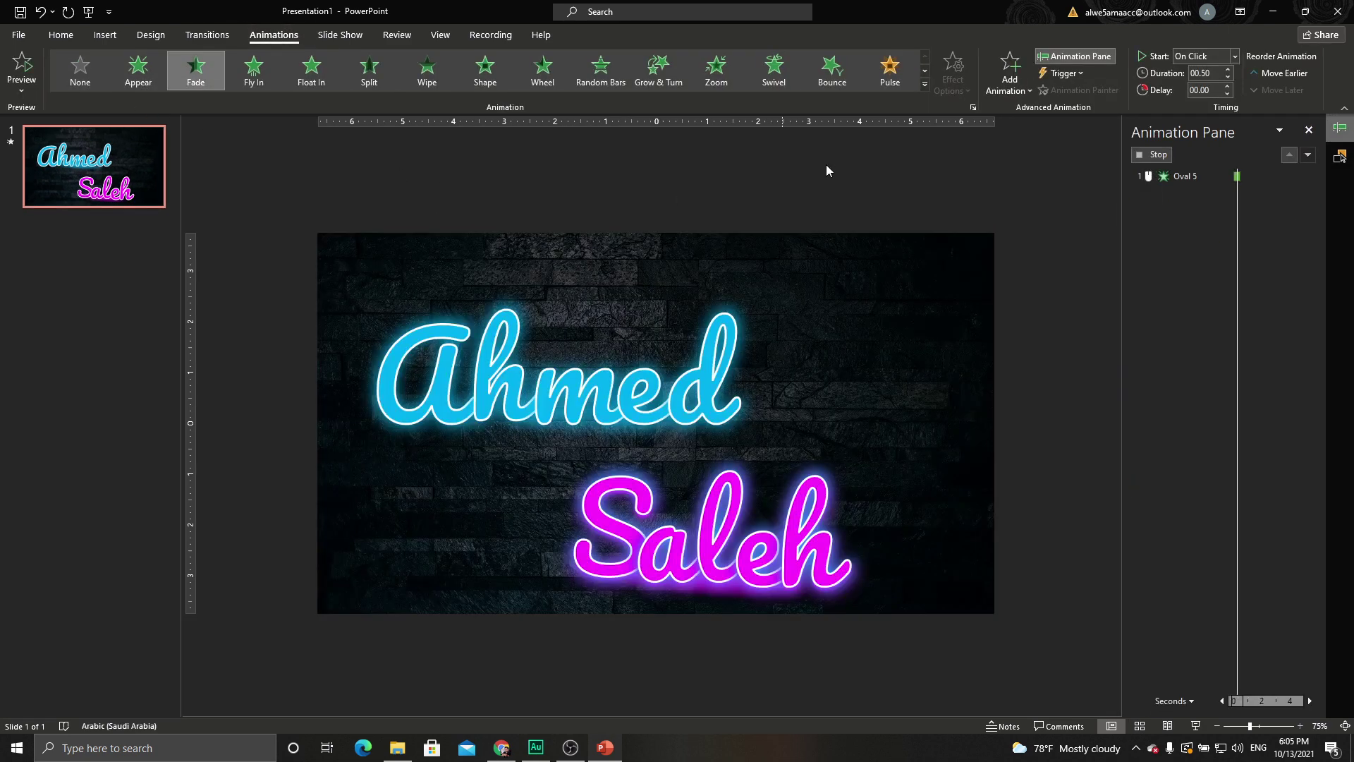
click(1235, 55)
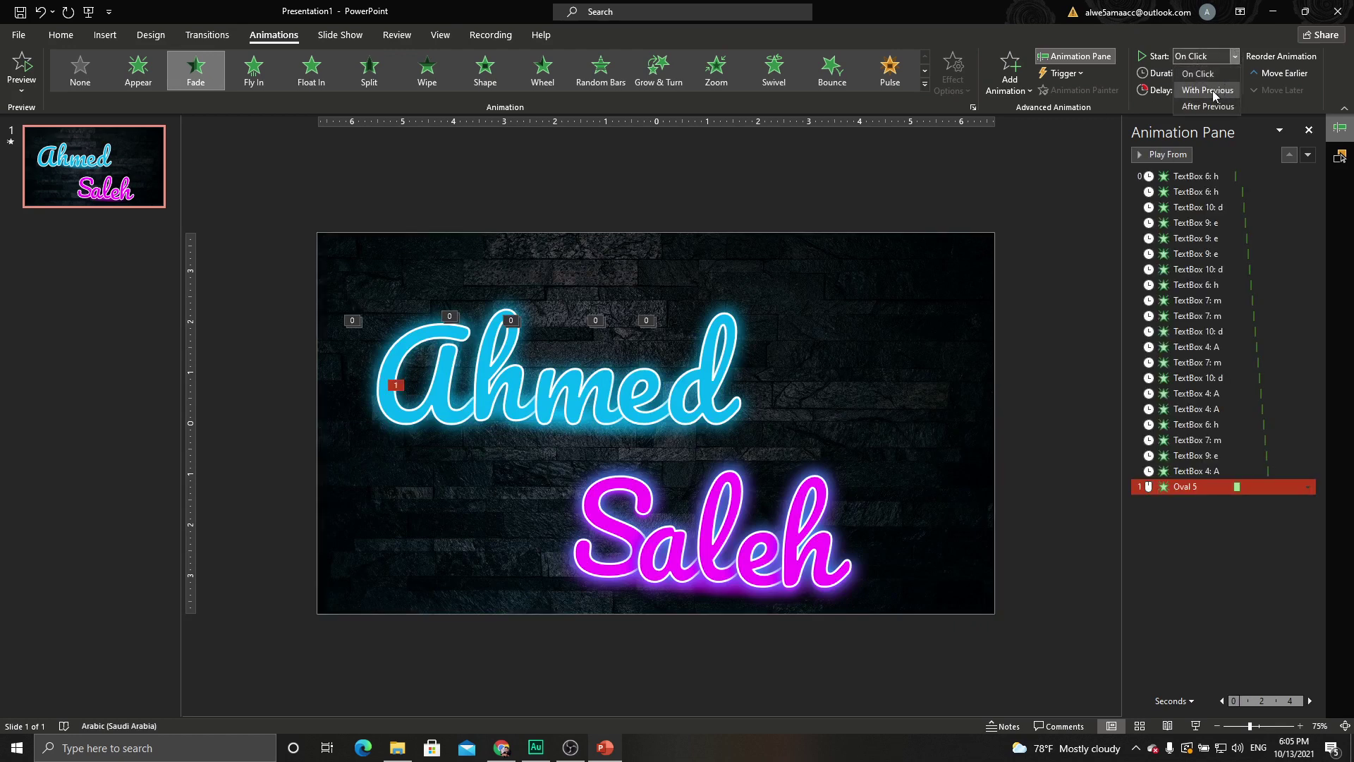
click(1208, 89)
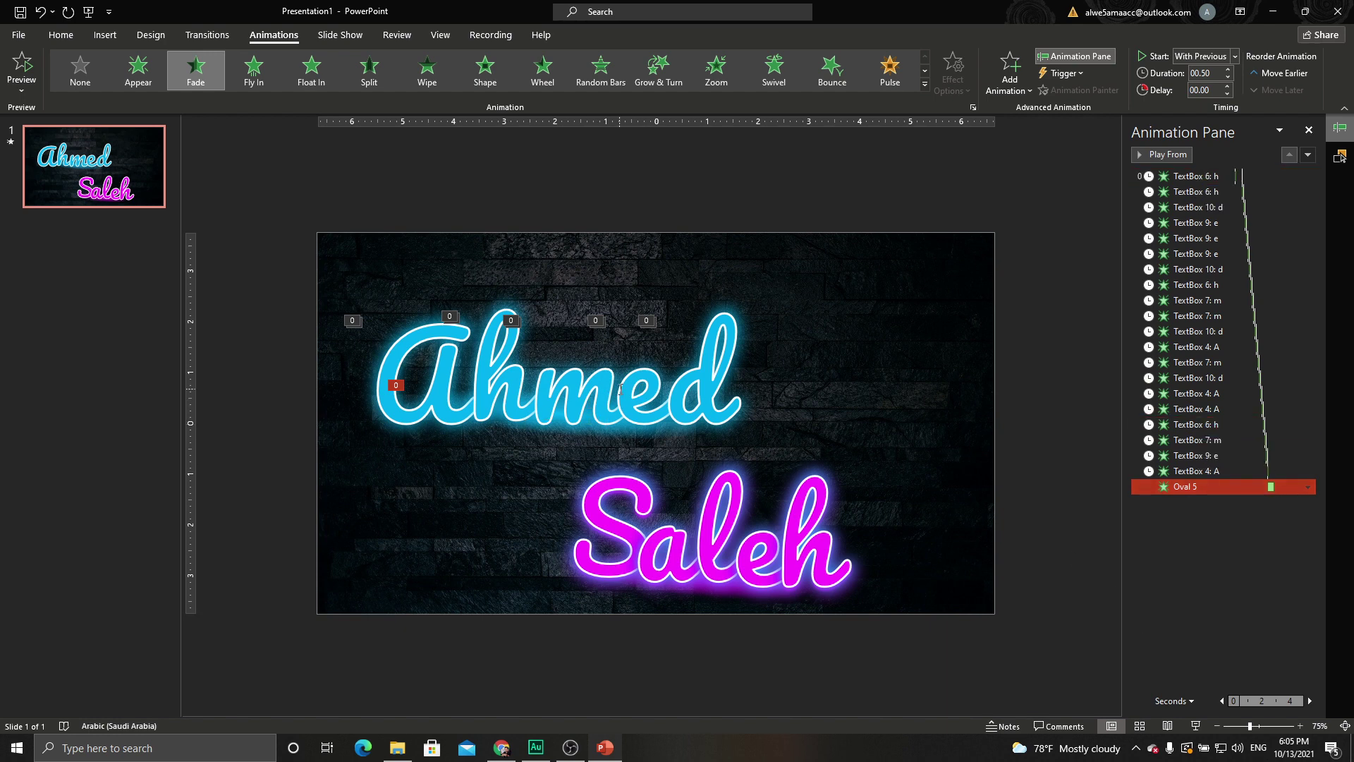
Preview the slide full screen to check the oval's timing, then deselect everything
click(1195, 726)
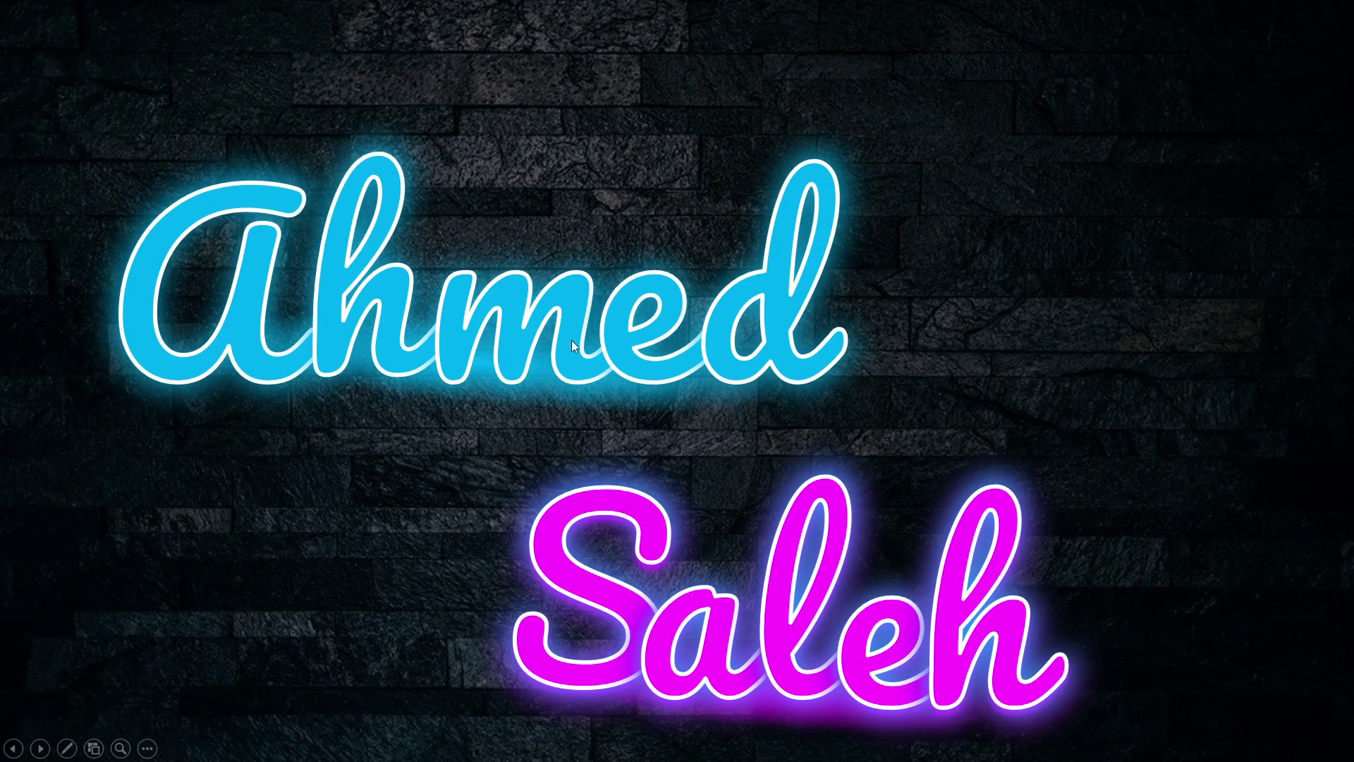
key(Escape)
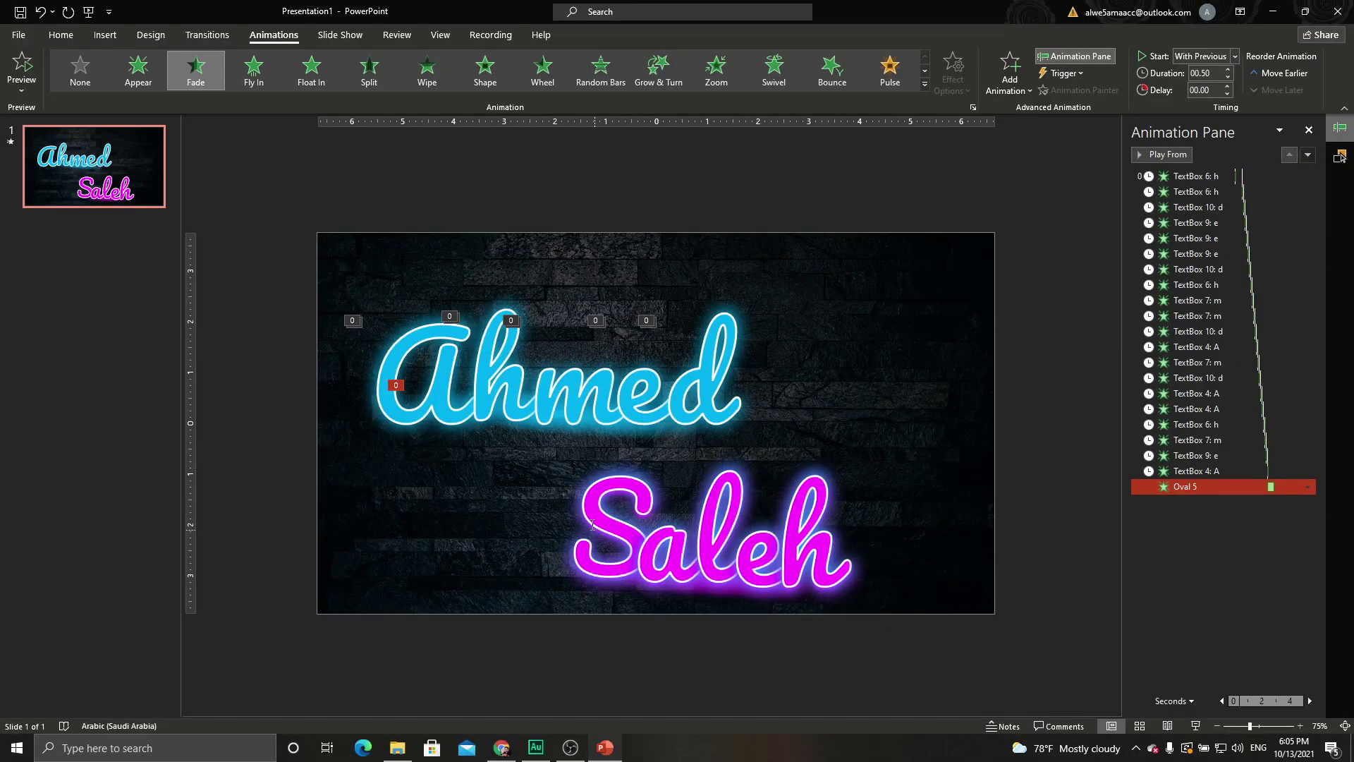
click(631, 522)
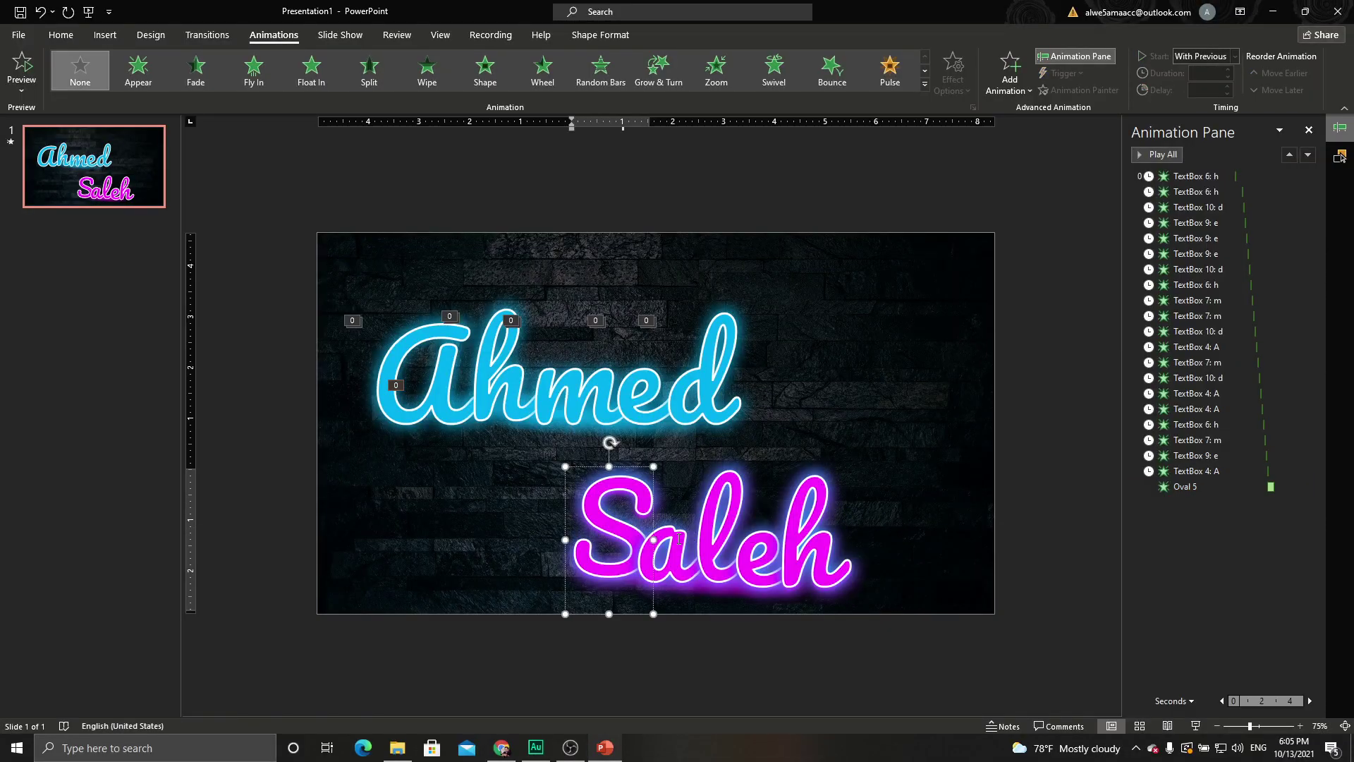
click(385, 305)
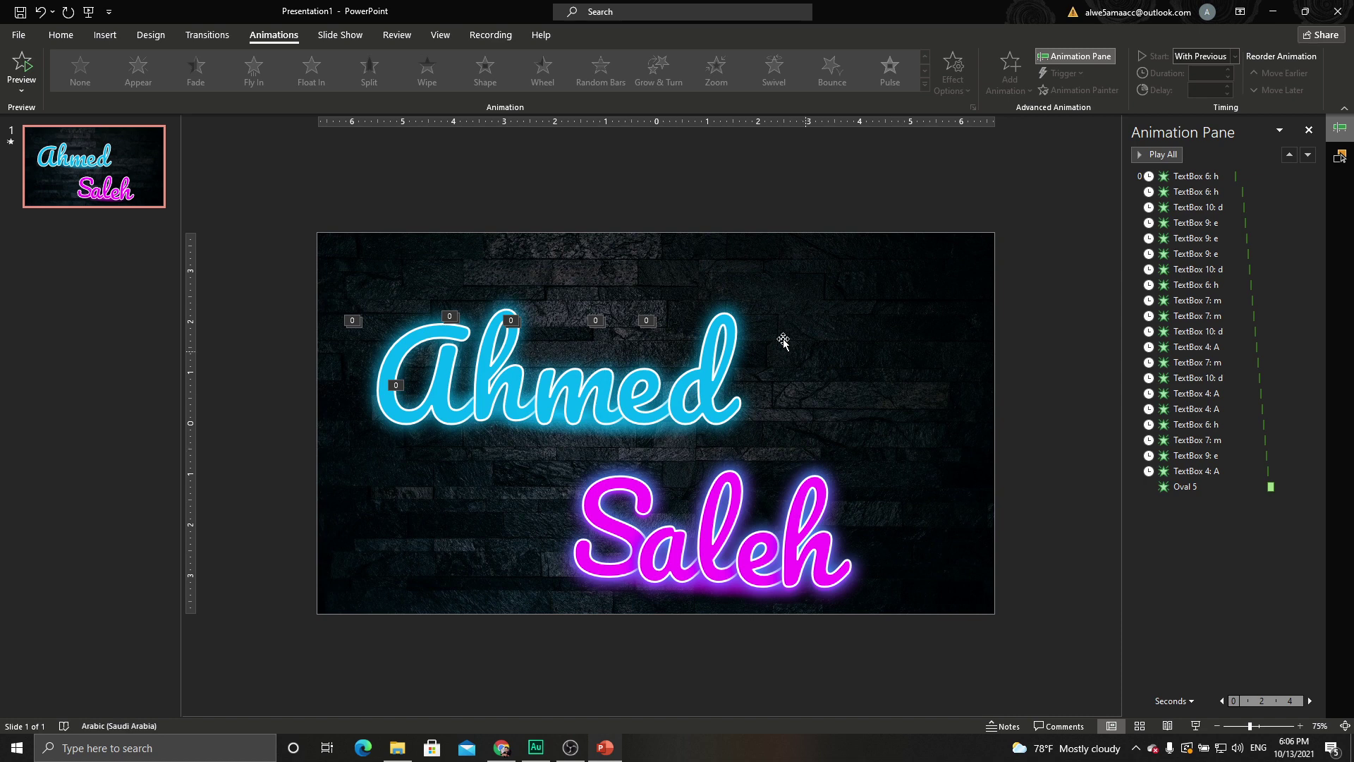
Open the Create a Video export settings at Full HD 1080p, then leave the Export page
click(19, 35)
click(37, 343)
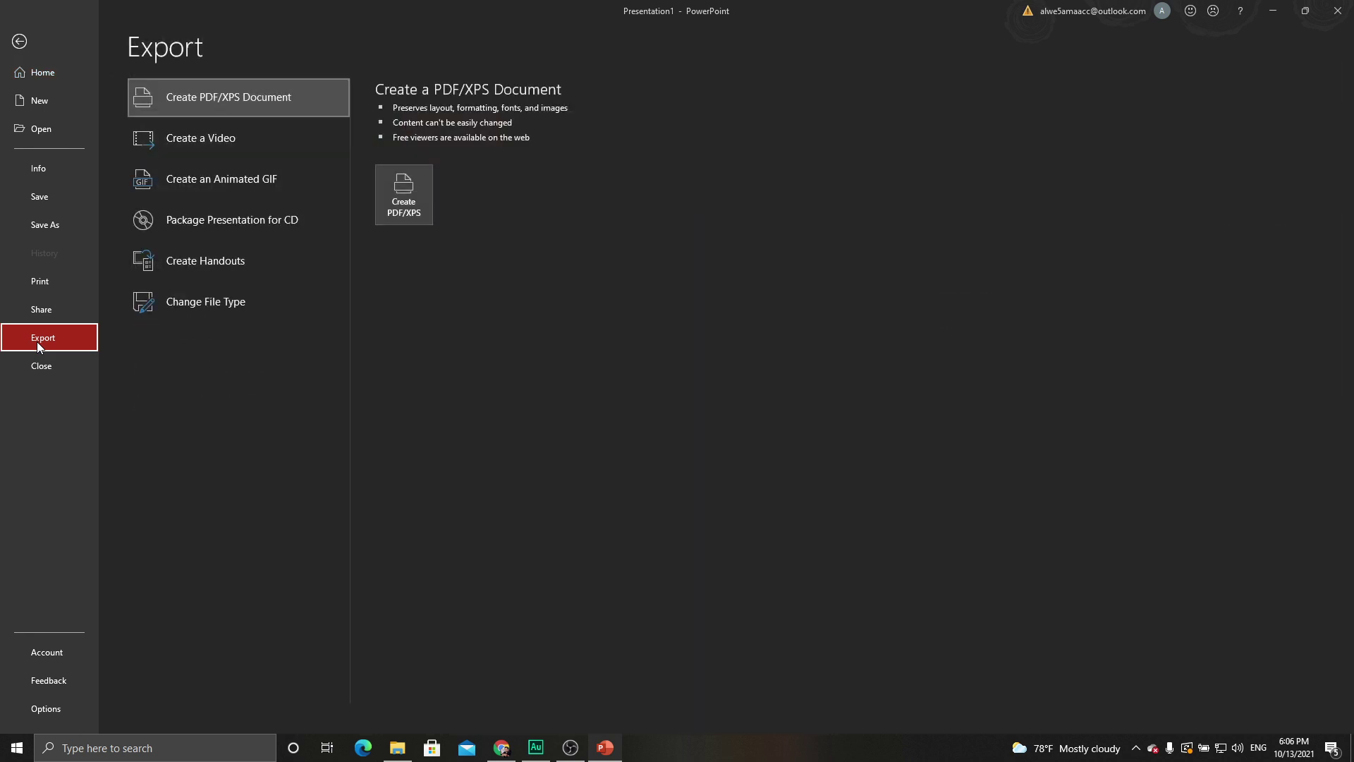
click(192, 138)
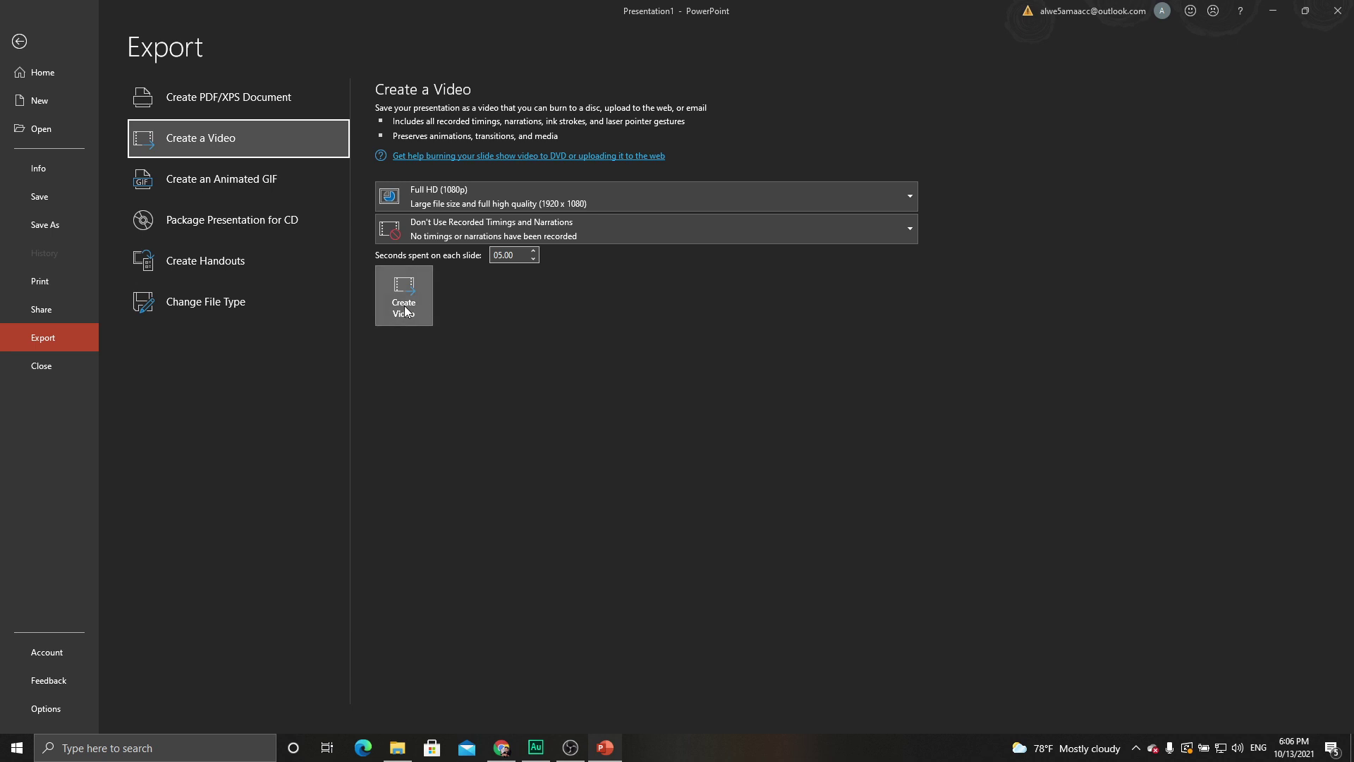
key(Escape)
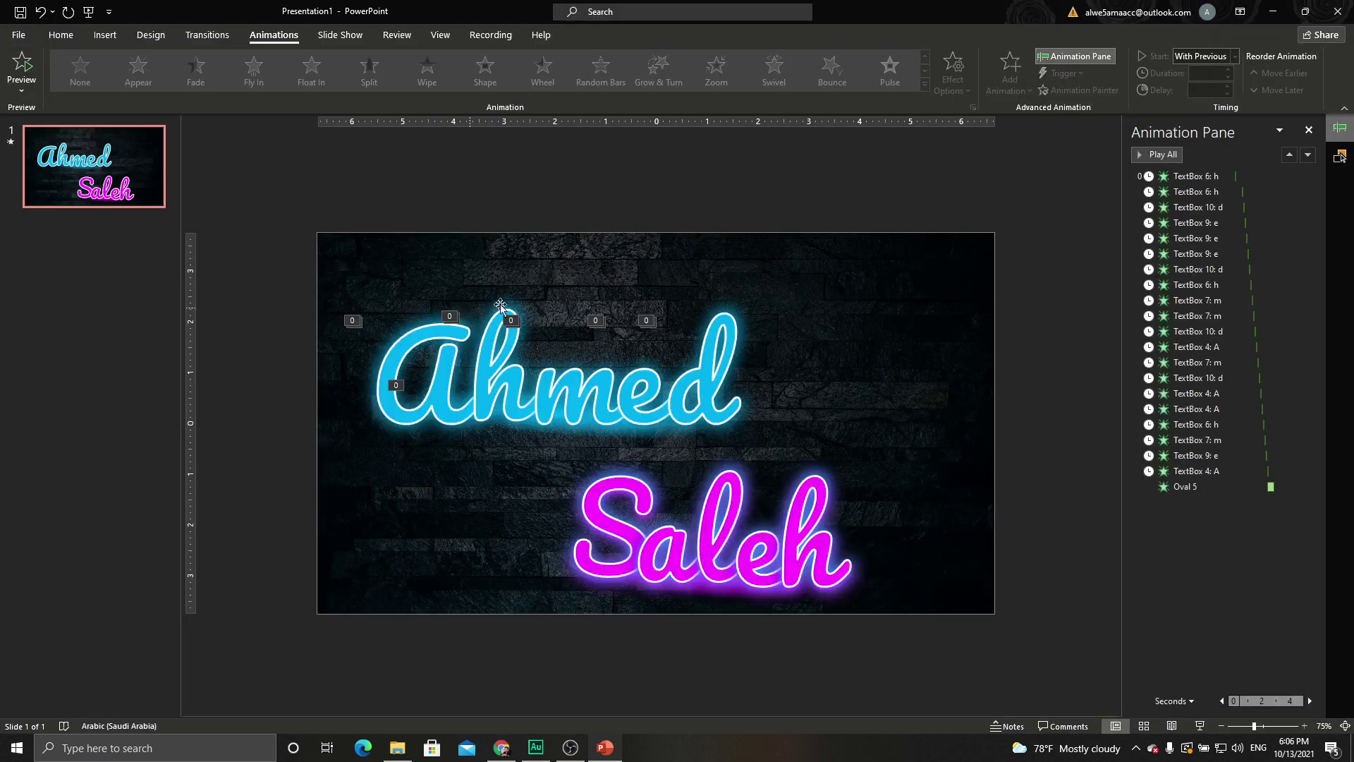